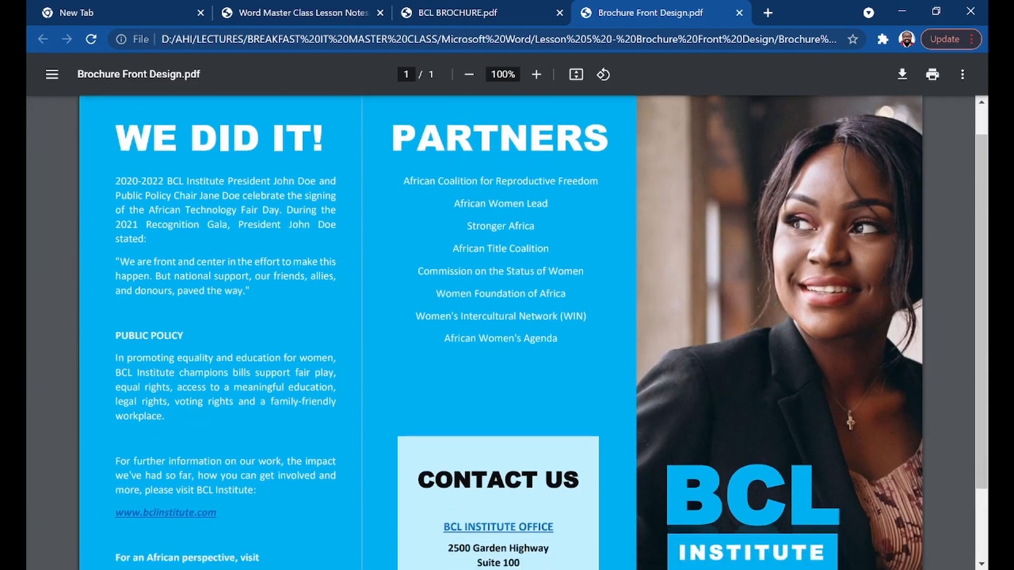
{"action": "scroll", "coordinate": [501, 333], "scroll_direction": "up", "scroll_amount": 3}
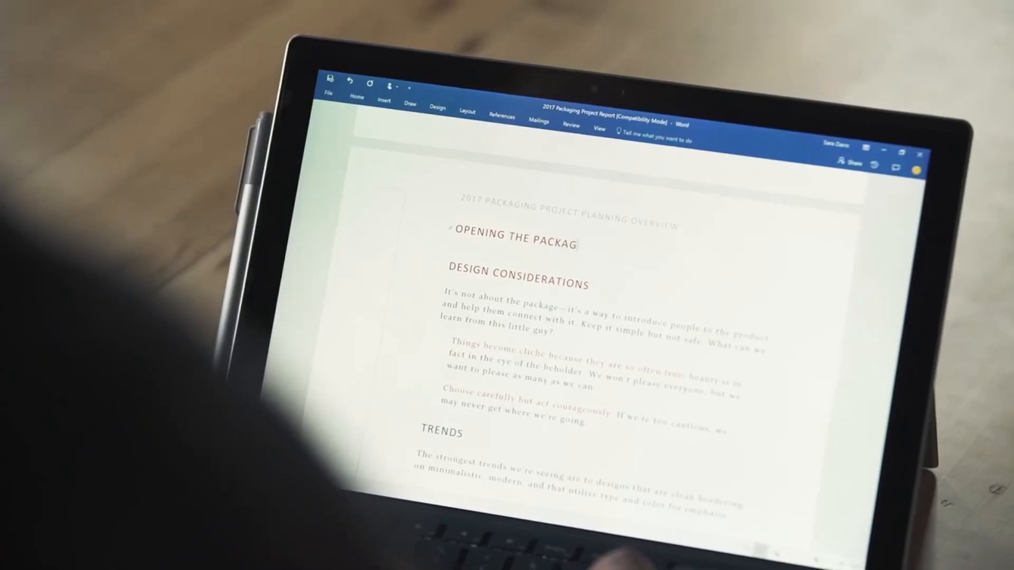
{"action": "key", "text": "Return"}
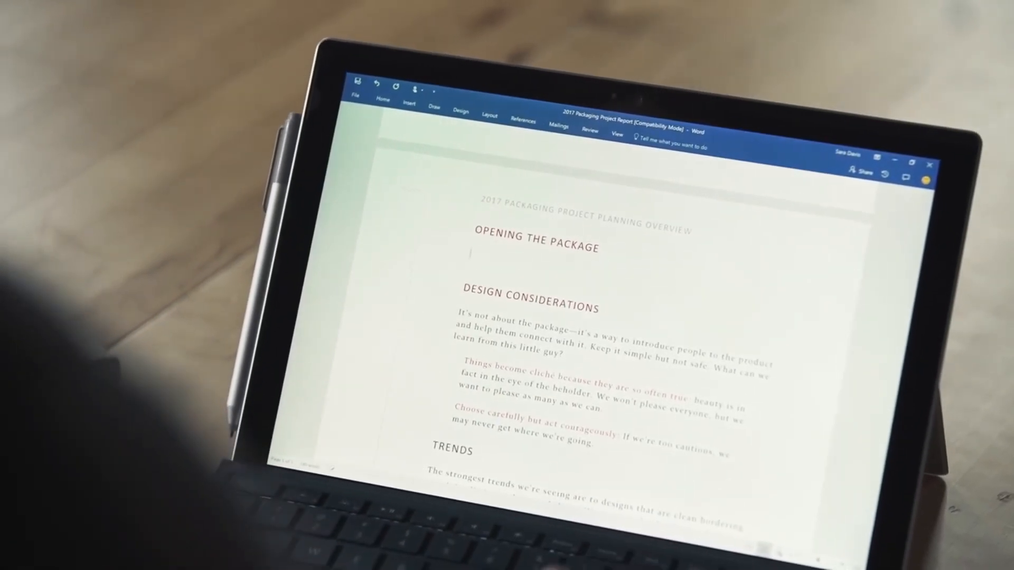
{"action": "key", "text": "ctrl+v"}
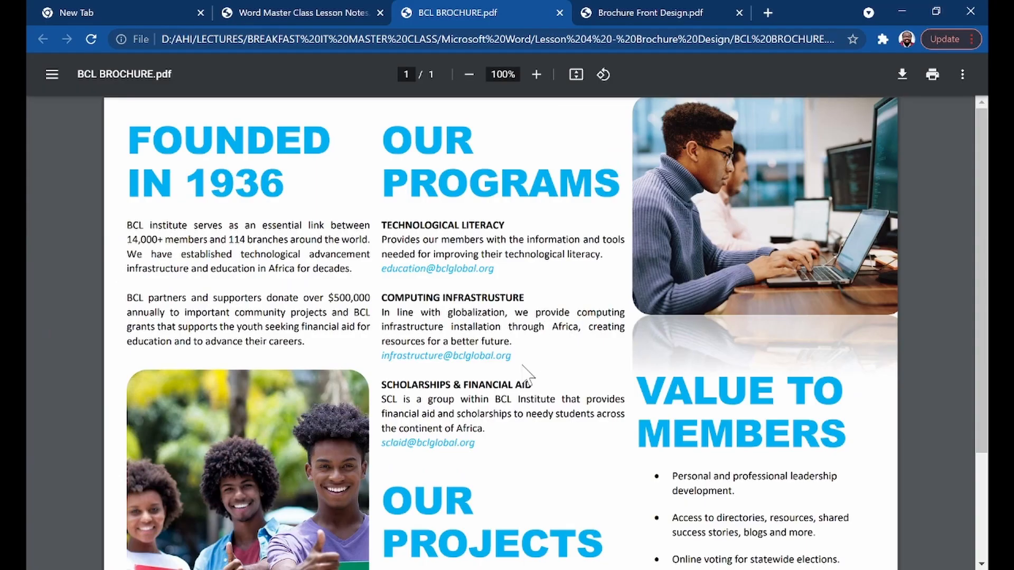
Examine the panel layouts in BCL BROCHURE.pdf and Brochure Front Design.pdf, including the headings, contact box and cover photo
{"action": "scroll", "coordinate": [528, 376], "scroll_direction": "down", "scroll_amount": 3}
{"action": "scroll", "coordinate": [528, 376], "scroll_direction": "up", "scroll_amount": 3}
{"action": "left_click", "coordinate": [539, 75]}
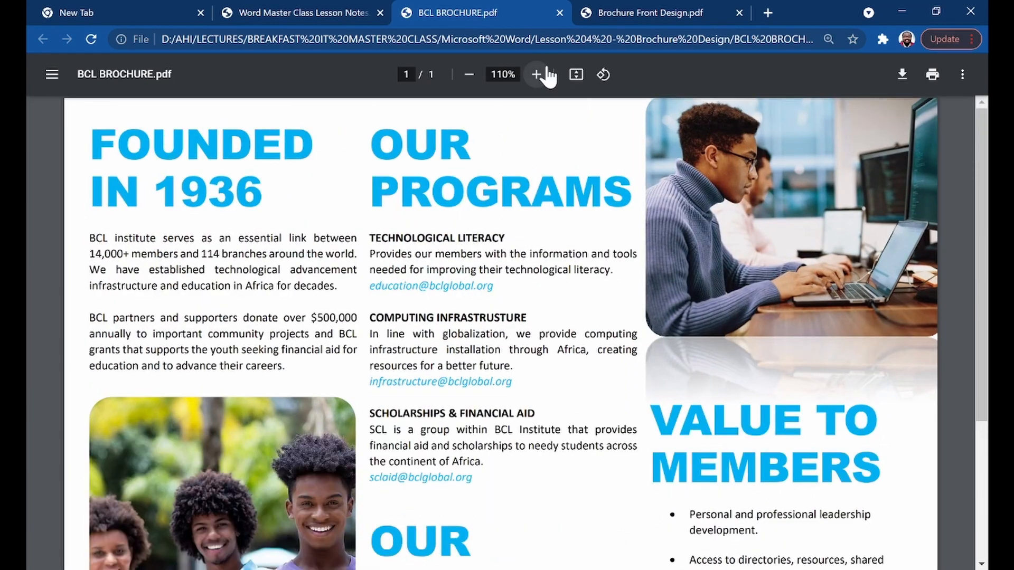
{"action": "key", "text": "ctrl+Tab"}
{"action": "scroll", "coordinate": [528, 332], "scroll_direction": "down", "scroll_amount": 3}
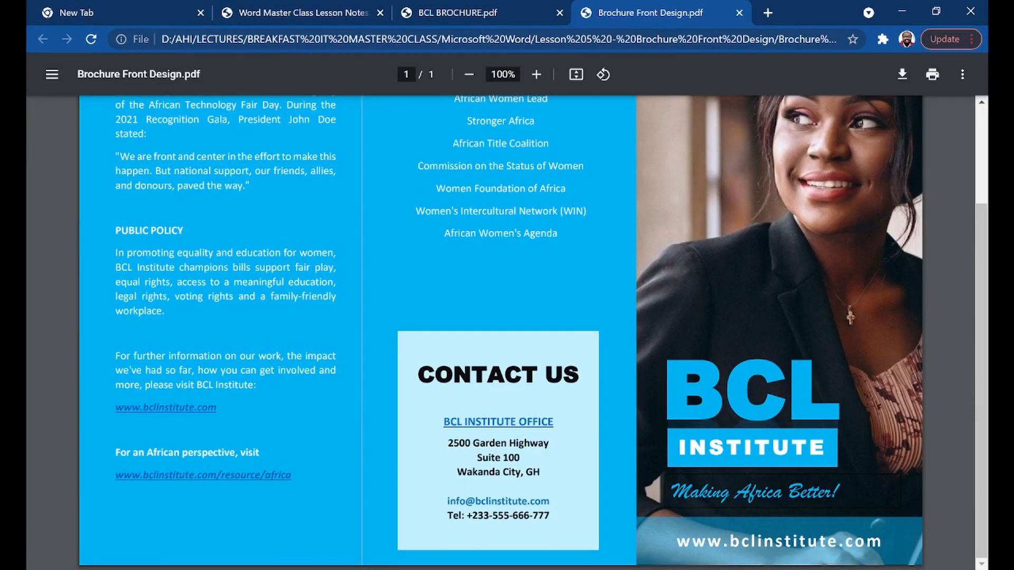
{"action": "scroll", "coordinate": [528, 332], "scroll_direction": "up", "scroll_amount": 3}
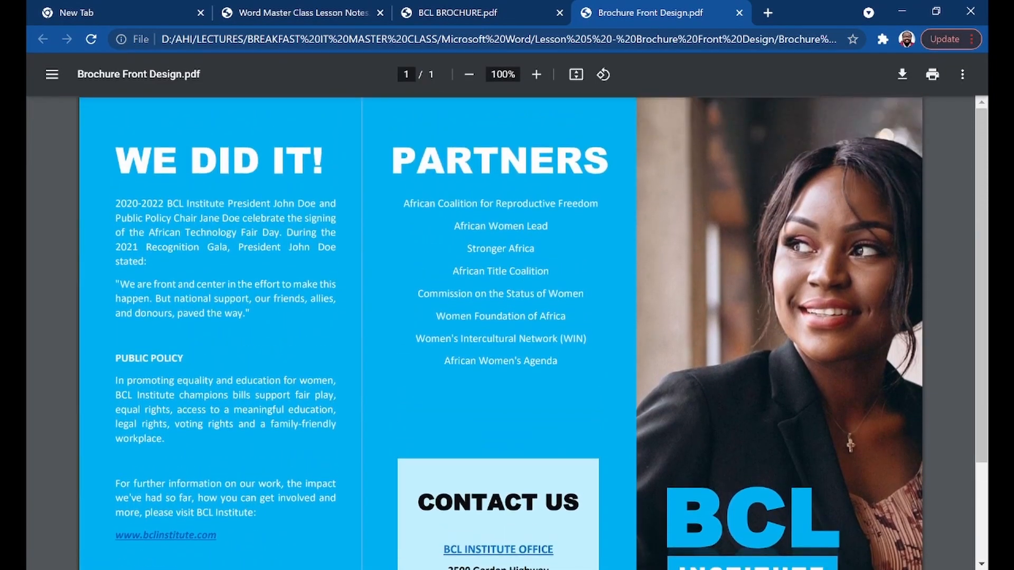
{"action": "scroll", "coordinate": [528, 333], "scroll_direction": "down", "scroll_amount": 3}
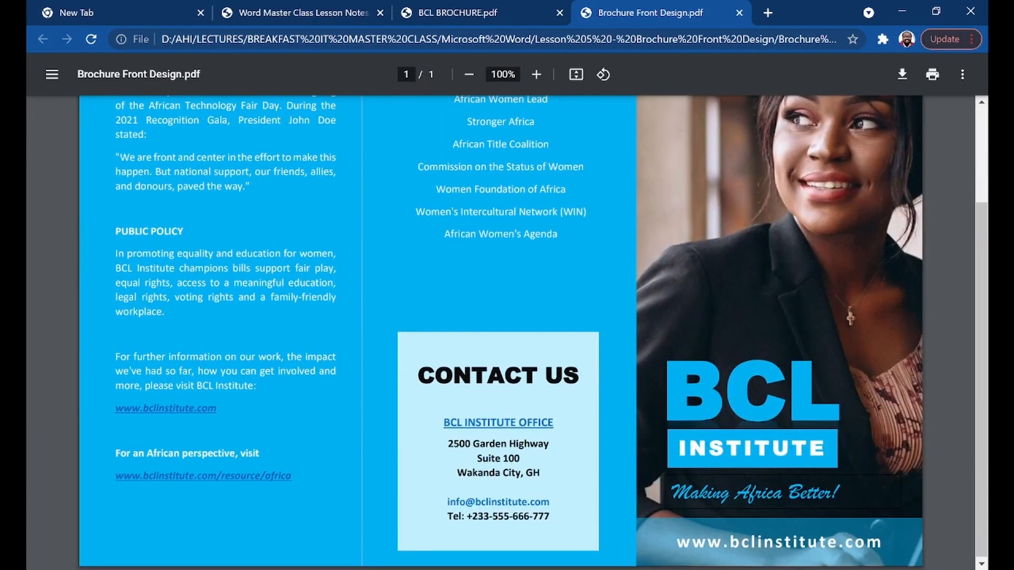
{"action": "scroll", "coordinate": [528, 332], "scroll_direction": "up", "scroll_amount": 3}
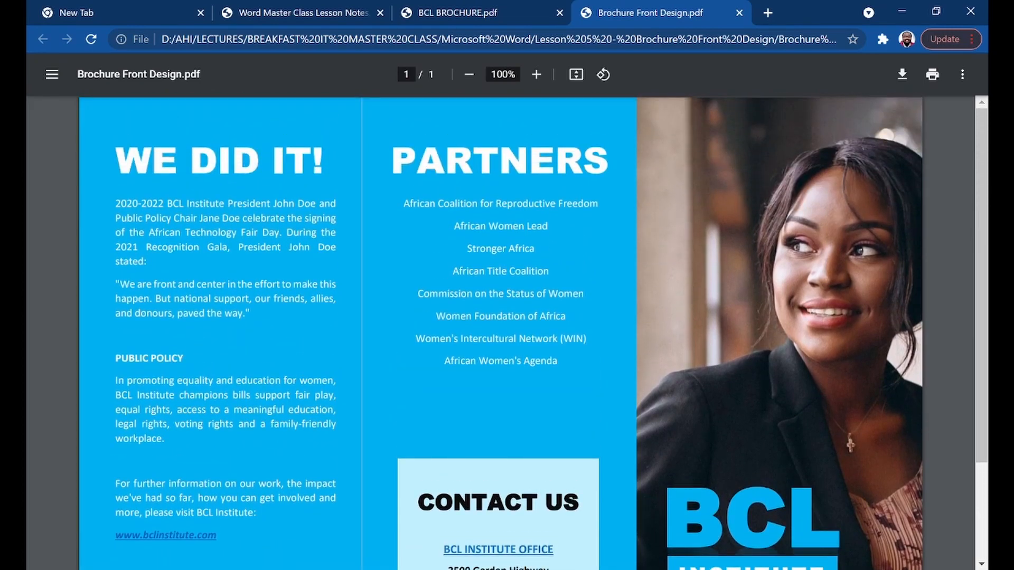
{"action": "scroll", "coordinate": [528, 332], "scroll_direction": "down", "scroll_amount": 3}
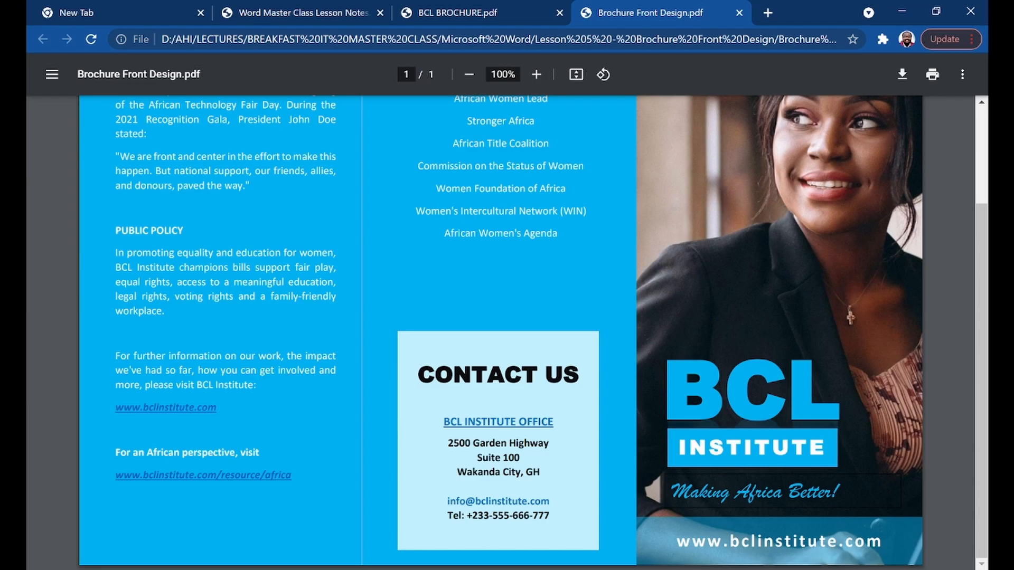
{"action": "scroll", "coordinate": [528, 332], "scroll_direction": "up", "scroll_amount": 3}
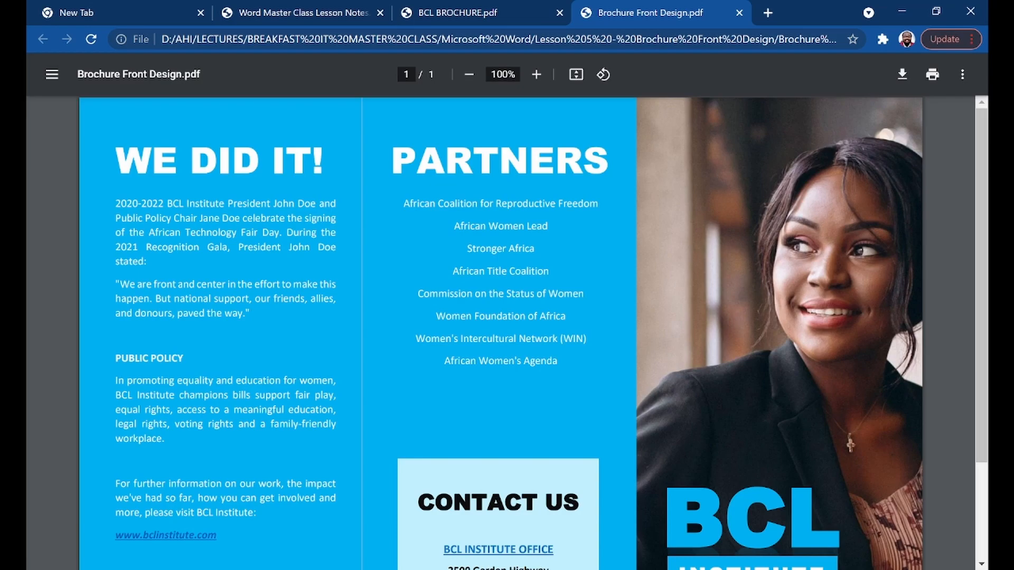
{"action": "scroll", "coordinate": [534, 333], "scroll_direction": "down", "scroll_amount": 3}
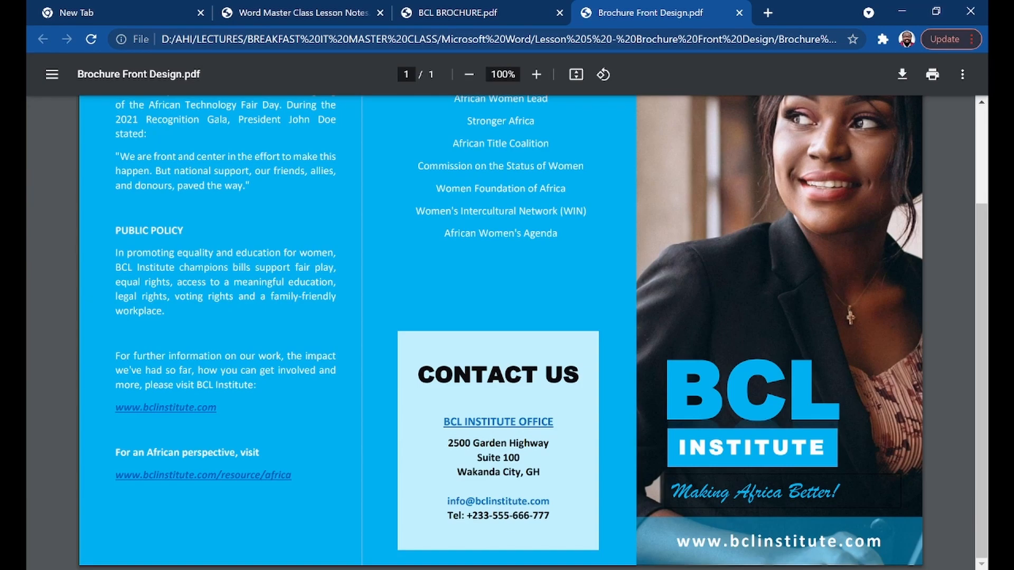
{"action": "scroll", "coordinate": [532, 333], "scroll_direction": "up", "scroll_amount": 2}
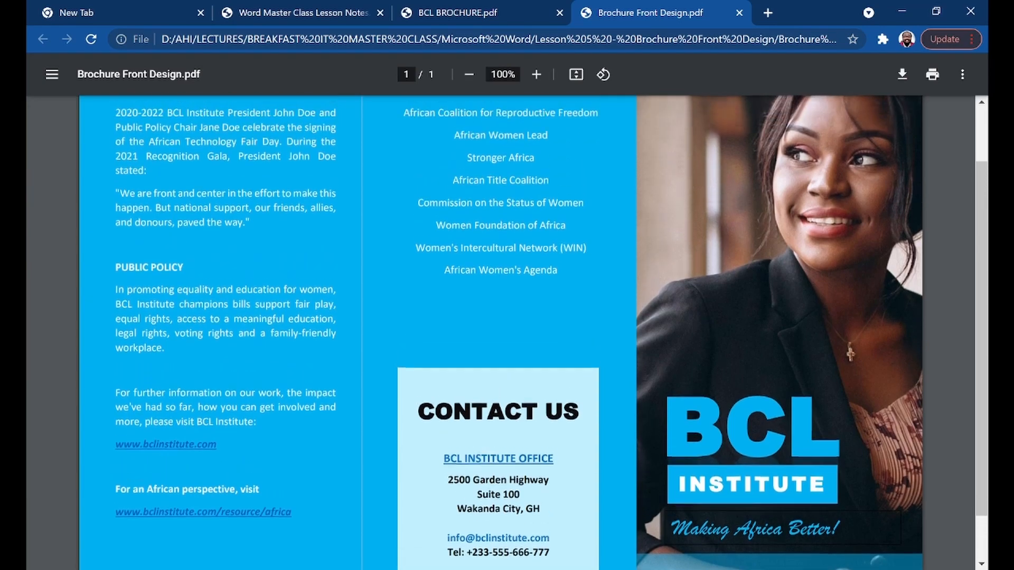
{"action": "scroll", "coordinate": [533, 333], "scroll_direction": "down", "scroll_amount": 2}
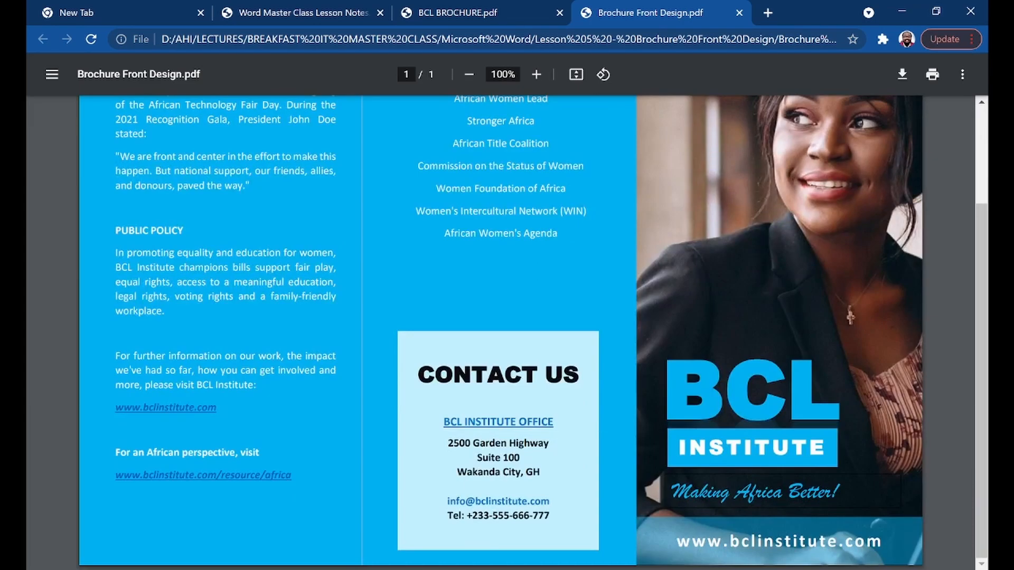
Start Word and create a blank document
{"action": "key", "text": "super"}
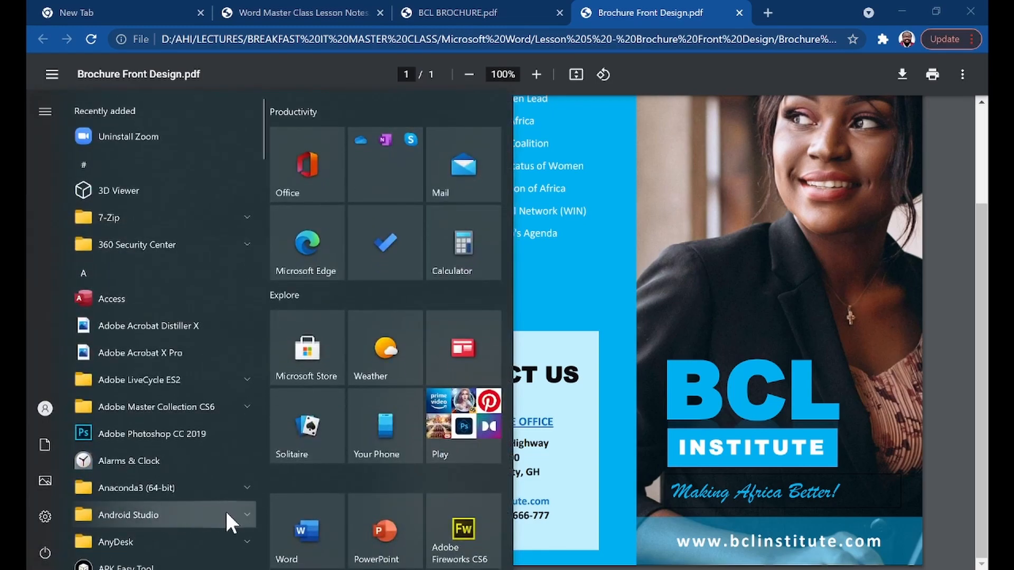
{"action": "left_click", "coordinate": [277, 515]}
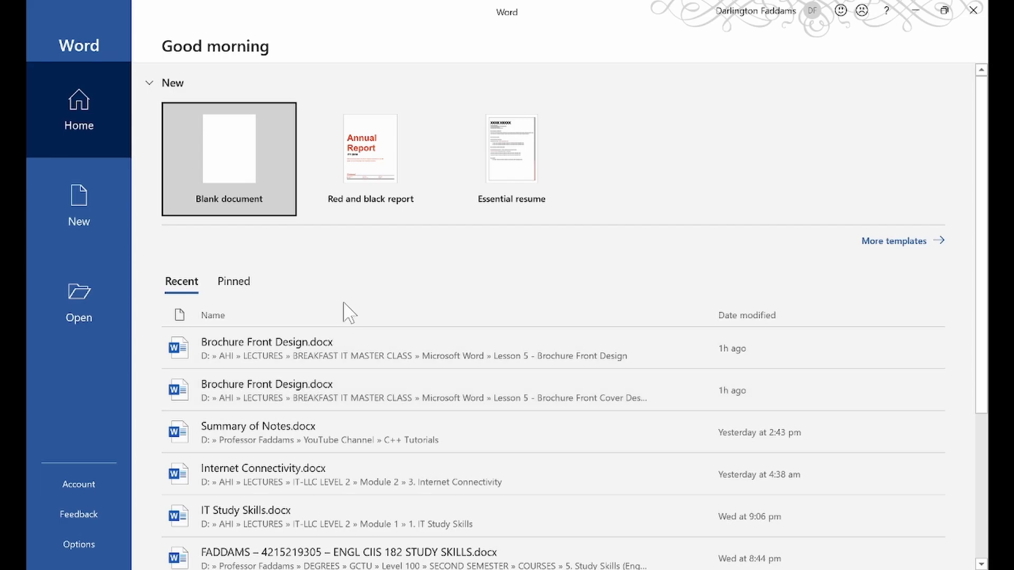
{"action": "left_click", "coordinate": [240, 169]}
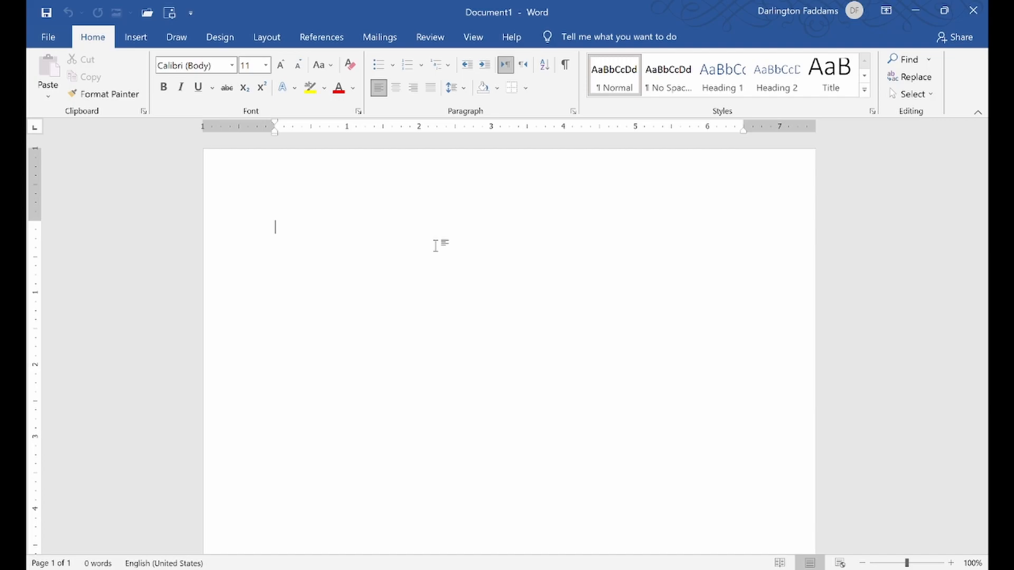
Switch to Brochure Front Design.pdf in the browser to review its three-panel layout, and return to the blank Word document
{"action": "key", "text": "alt+Tab"}
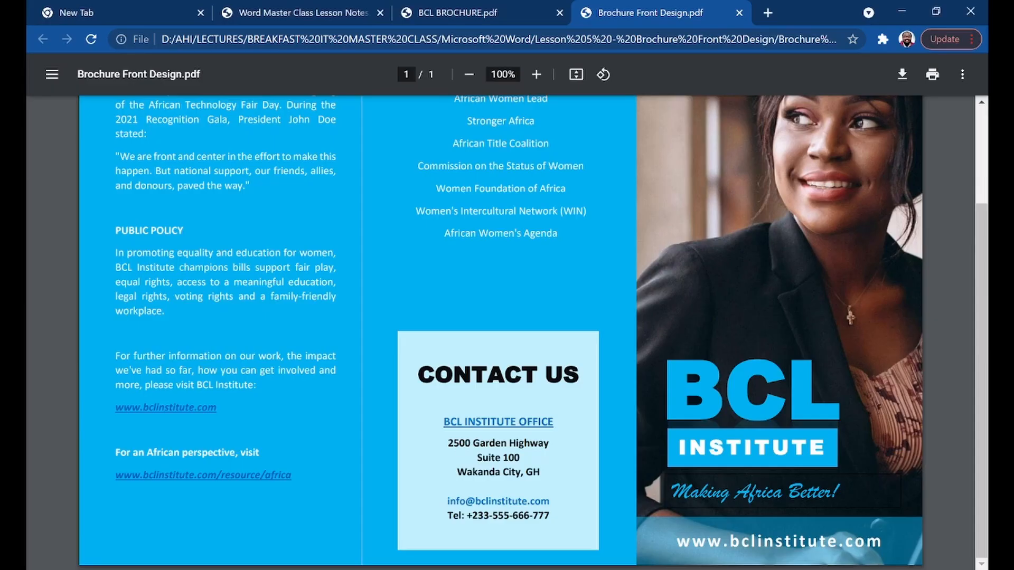
{"action": "scroll", "coordinate": [660, 346], "scroll_direction": "up", "scroll_amount": 3}
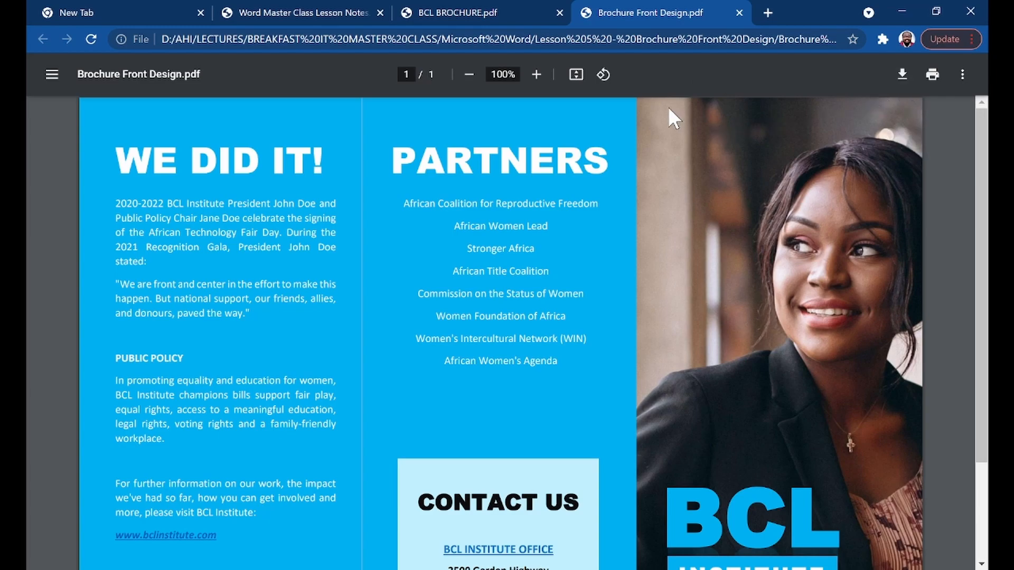
{"action": "scroll", "coordinate": [681, 164], "scroll_direction": "down", "scroll_amount": 3}
{"action": "scroll", "coordinate": [682, 165], "scroll_direction": "up", "scroll_amount": 3}
{"action": "left_click", "coordinate": [521, 569]}
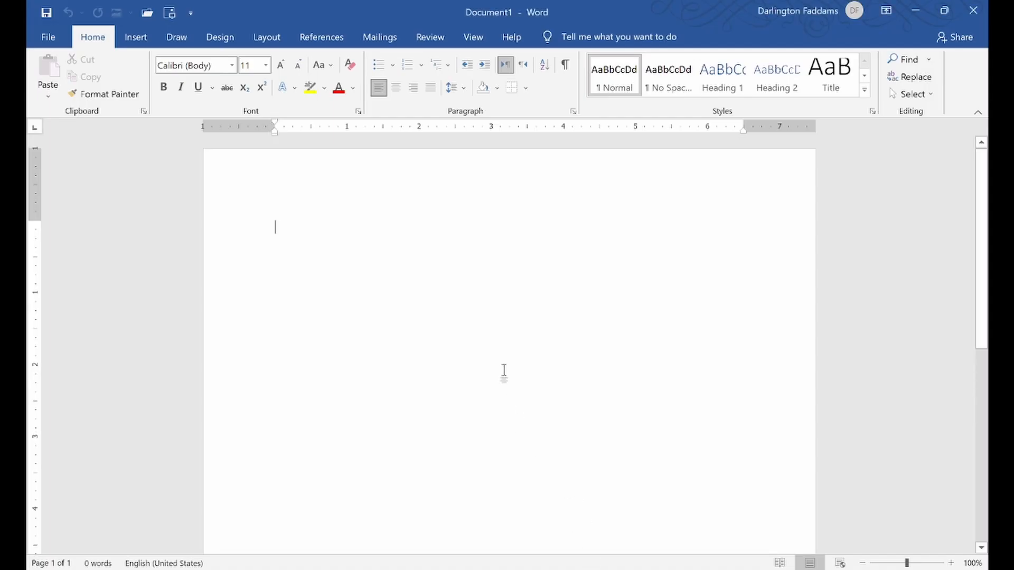
Set the document's page margins to the Narrow preset, 0.5" on every side
{"action": "left_click", "coordinate": [278, 42]}
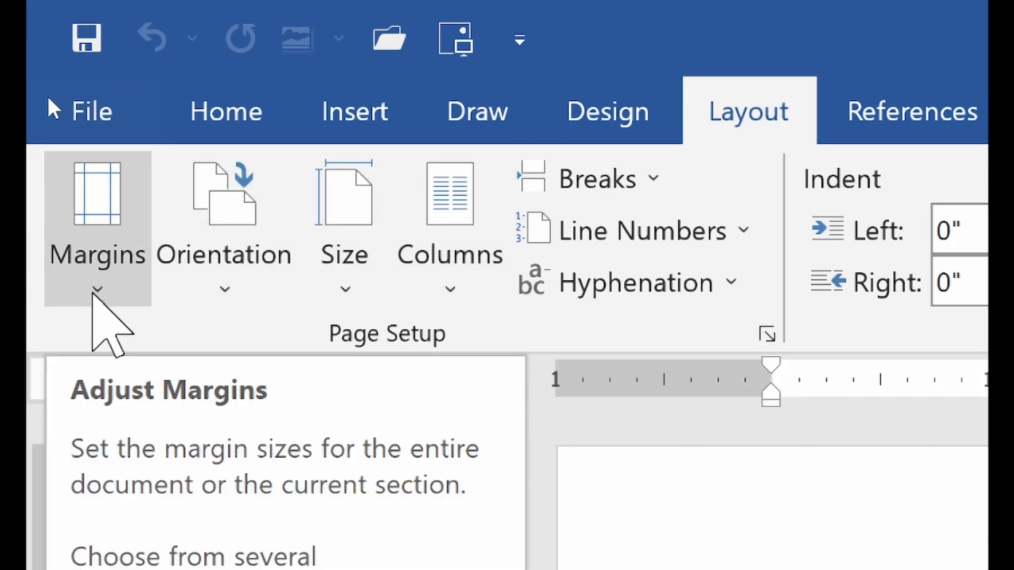
{"action": "left_click", "coordinate": [93, 293]}
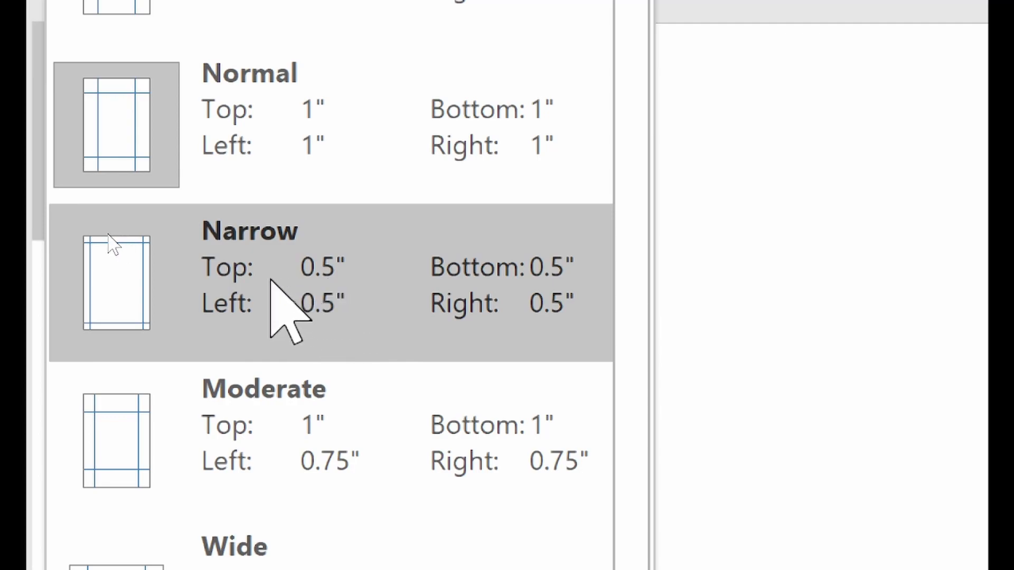
{"action": "left_click", "coordinate": [274, 286]}
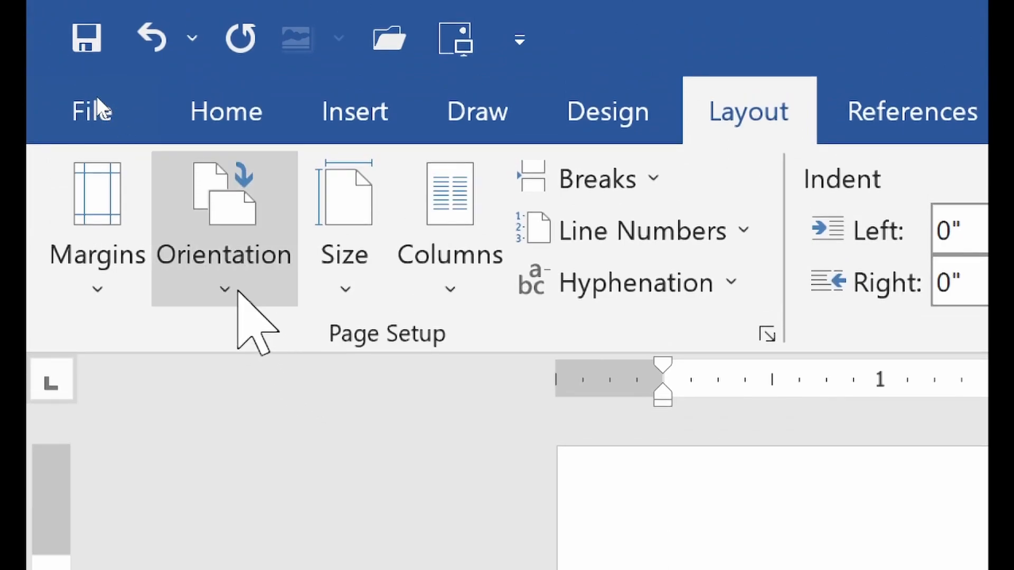
Set the page orientation to Landscape and the paper size to A4, 8.27" x 11.69"
{"action": "left_click", "coordinate": [232, 289]}
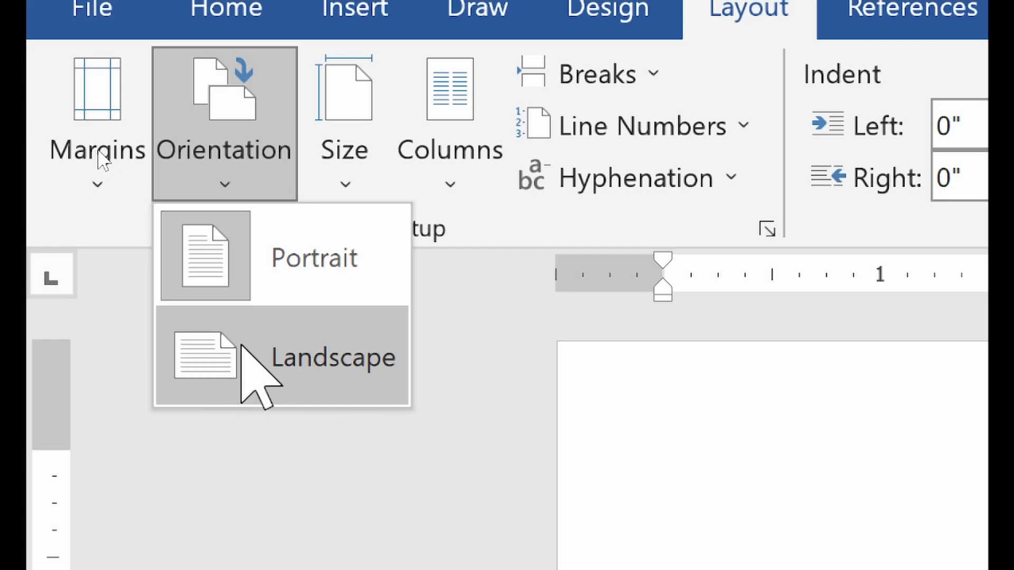
{"action": "left_click", "coordinate": [214, 362]}
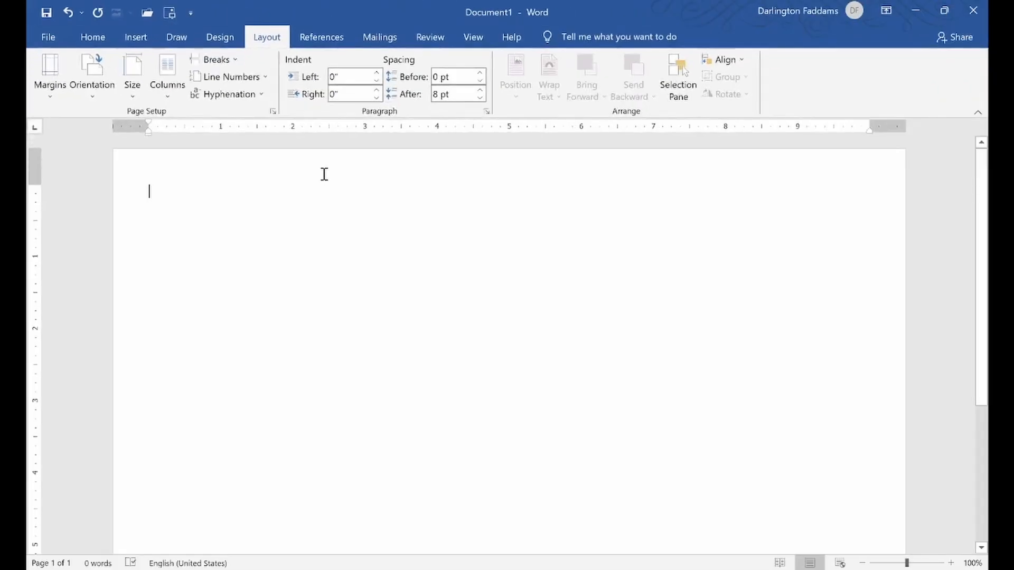
{"action": "scroll", "coordinate": [324, 174], "scroll_direction": "down", "scroll_amount": 2}
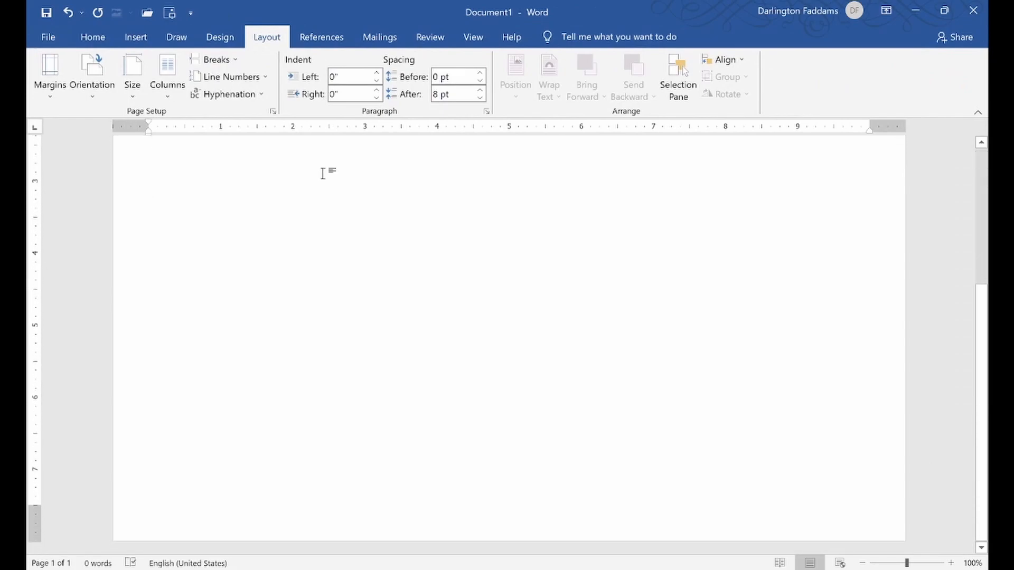
{"action": "scroll", "coordinate": [324, 175], "scroll_direction": "up", "scroll_amount": 2}
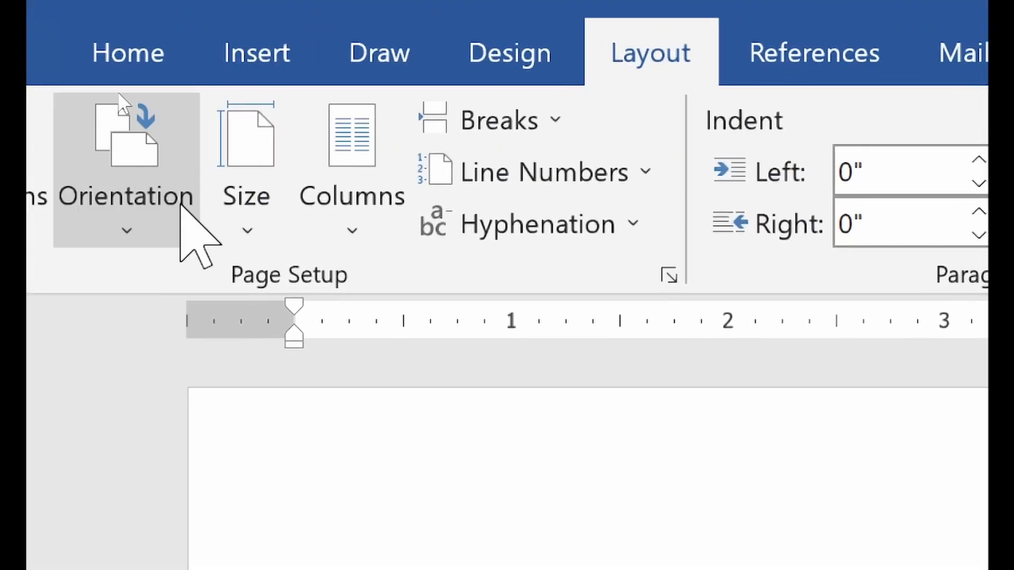
{"action": "left_click", "coordinate": [266, 222]}
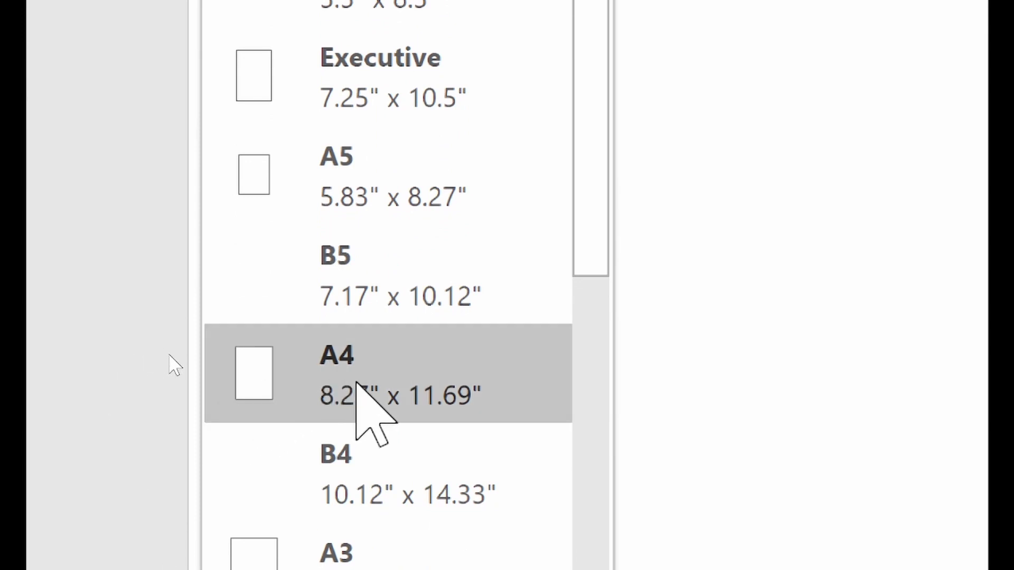
{"action": "left_click", "coordinate": [357, 383]}
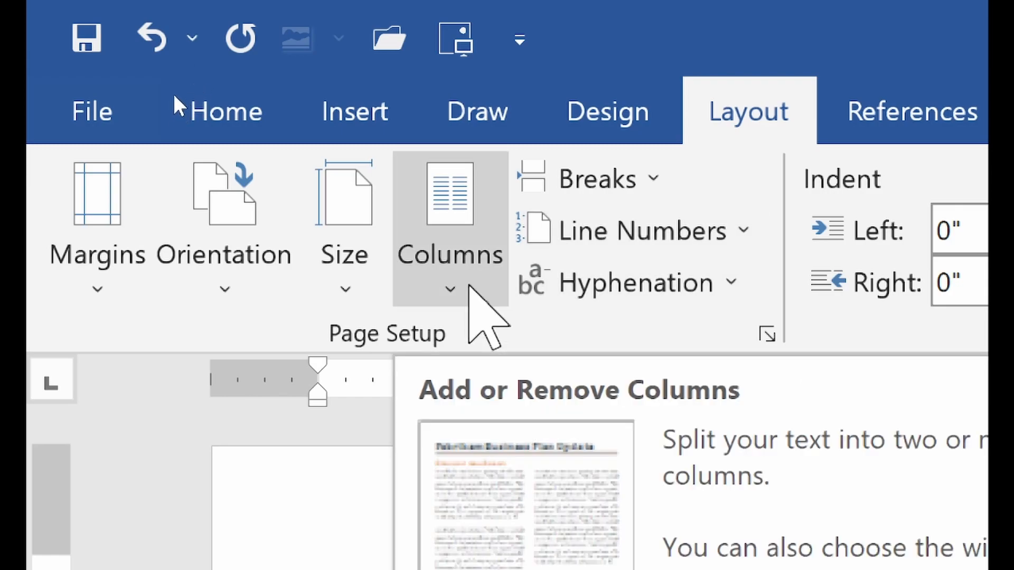
Divide the whole document into three equal-width columns with 0.76" spacing between them
{"action": "left_click", "coordinate": [470, 286]}
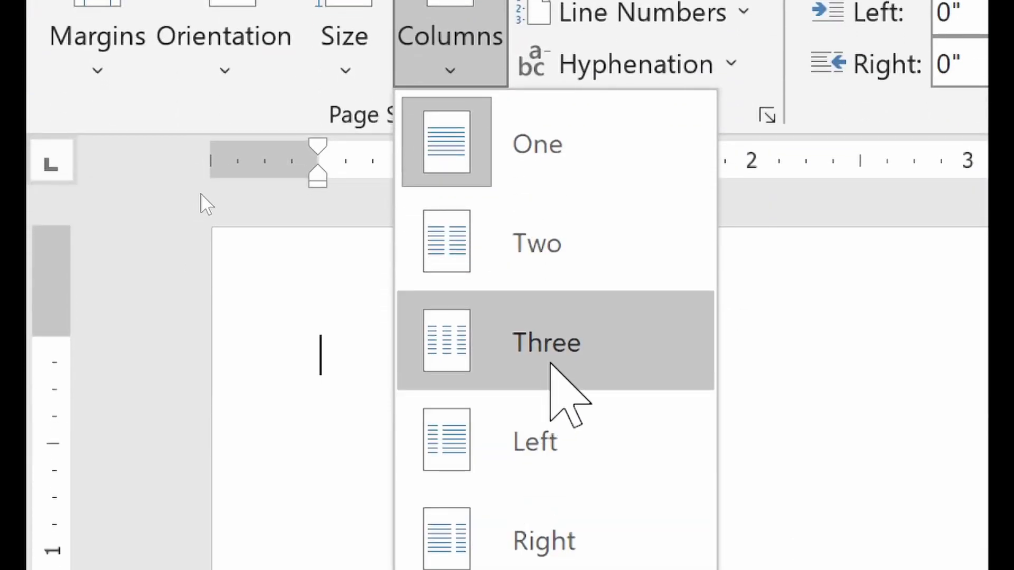
{"action": "left_click", "coordinate": [551, 365]}
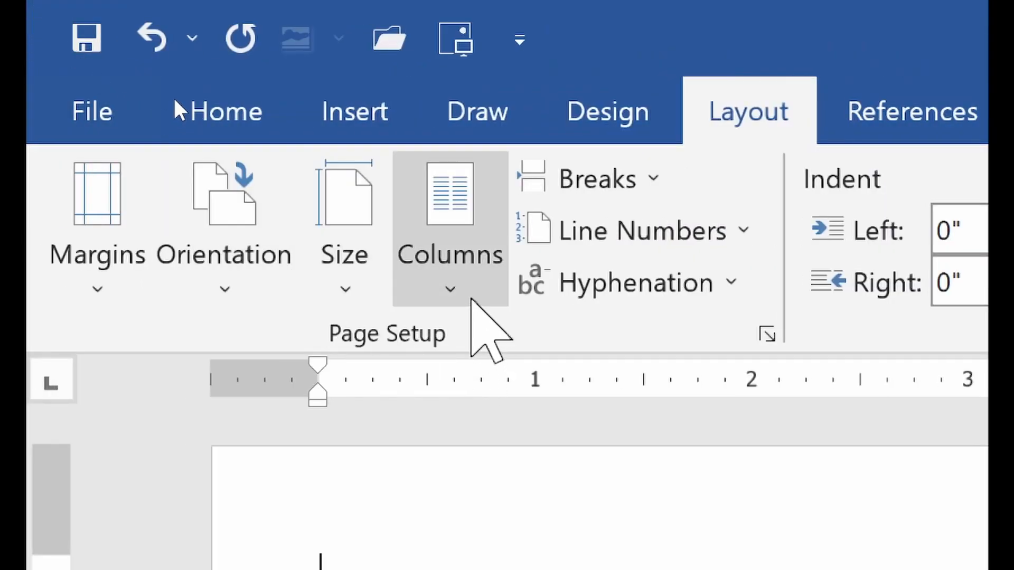
{"action": "left_click", "coordinate": [471, 300]}
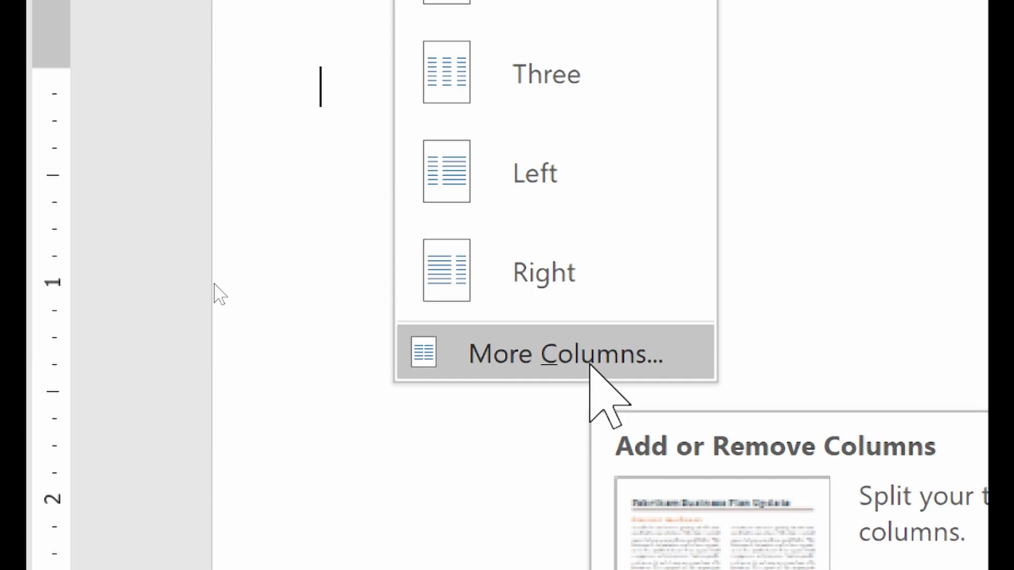
{"action": "left_click", "coordinate": [592, 363]}
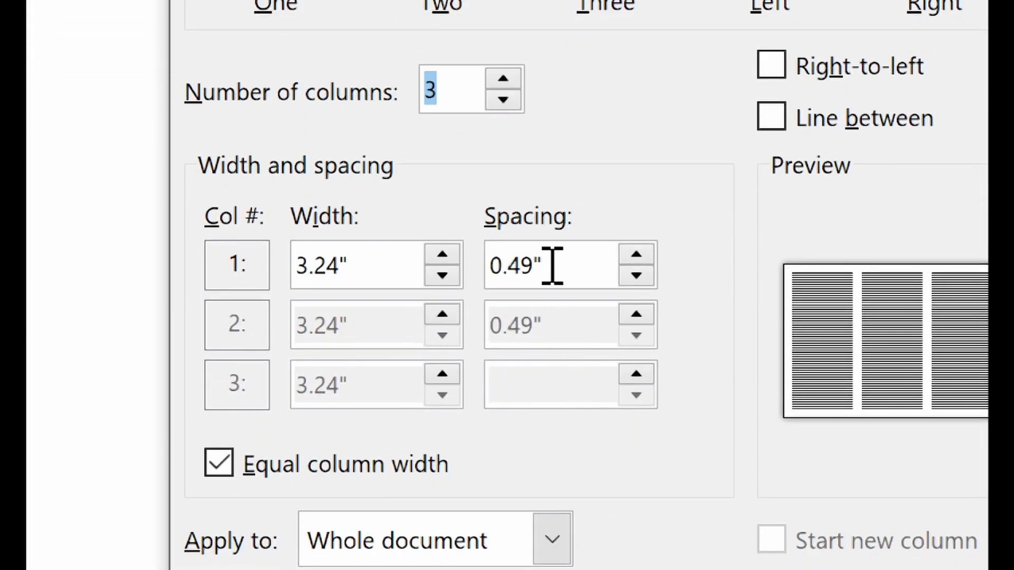
{"action": "left_click", "coordinate": [554, 264]}
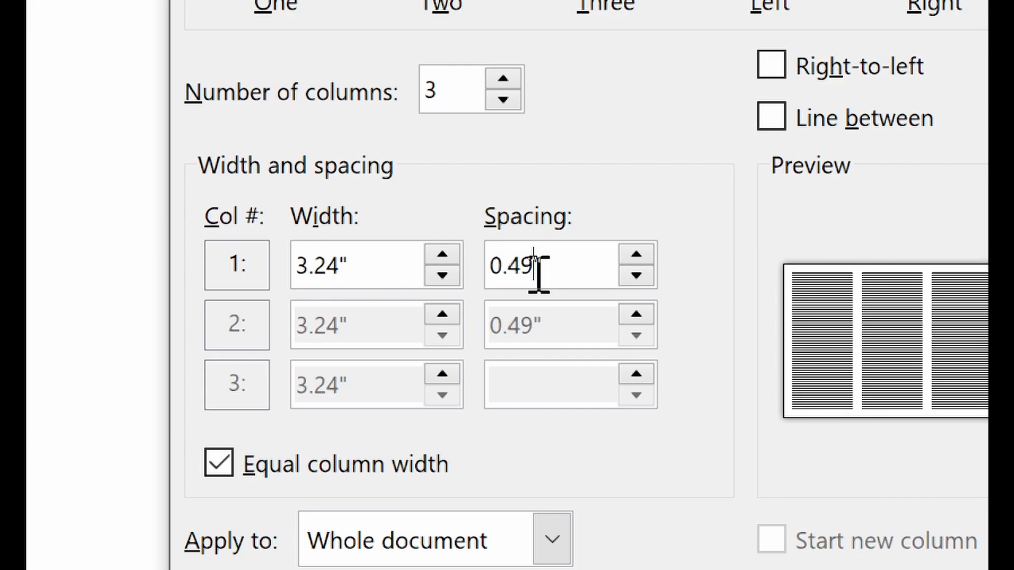
{"action": "left_click_drag", "start_coordinate": [532, 266], "coordinate": [511, 277]}
{"action": "type", "text": "76"}
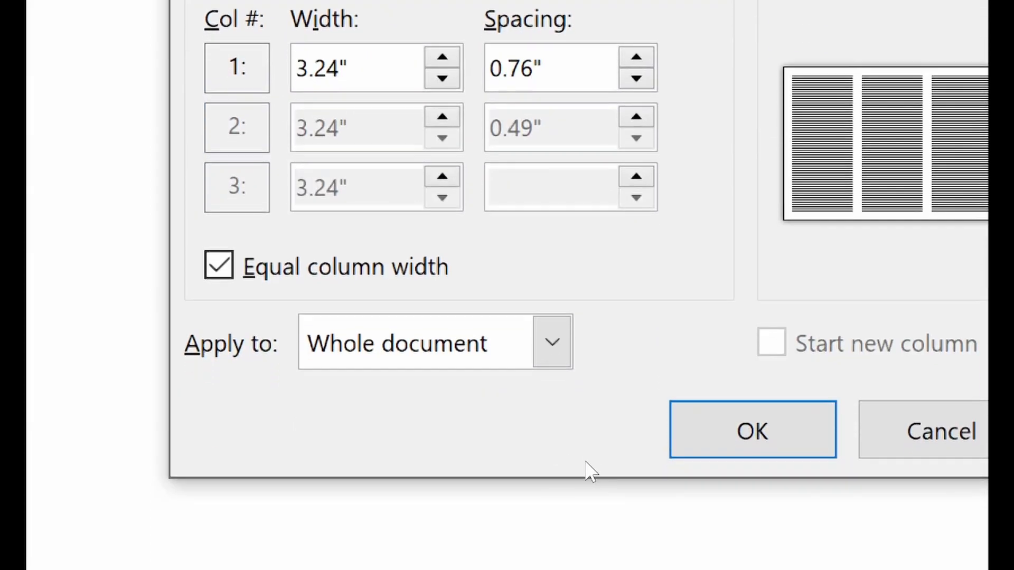
{"action": "left_click", "coordinate": [771, 423]}
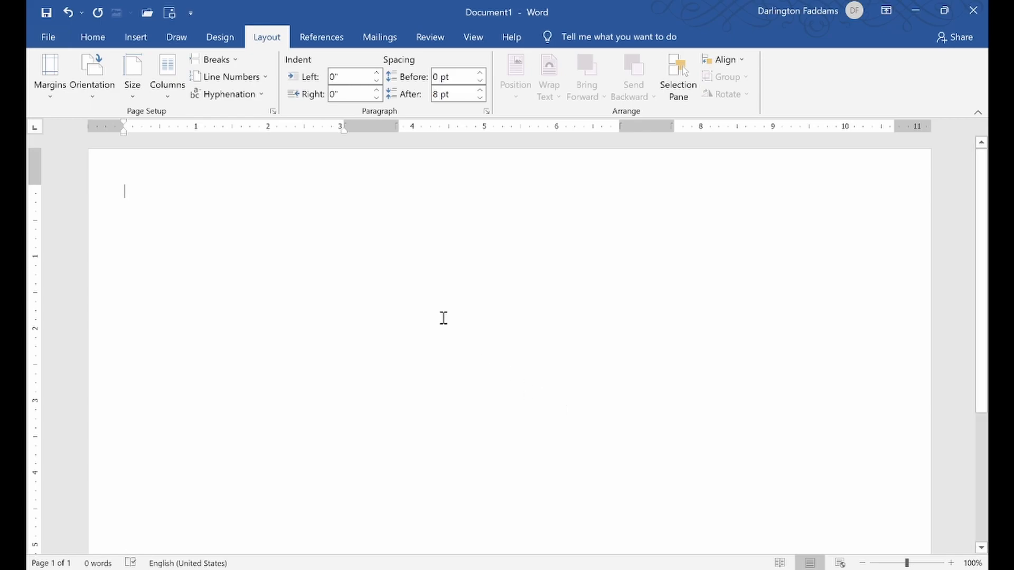
Examine the measurement units used by the margin presets and the column width and spacing settings
{"action": "left_click", "coordinate": [173, 95]}
{"action": "left_click", "coordinate": [206, 281]}
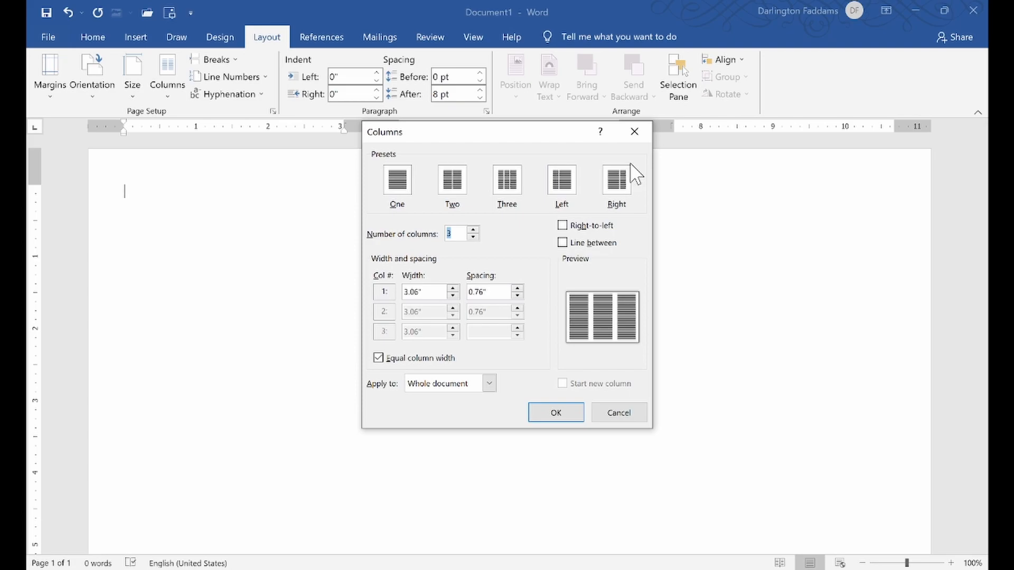
{"action": "left_click", "coordinate": [636, 135]}
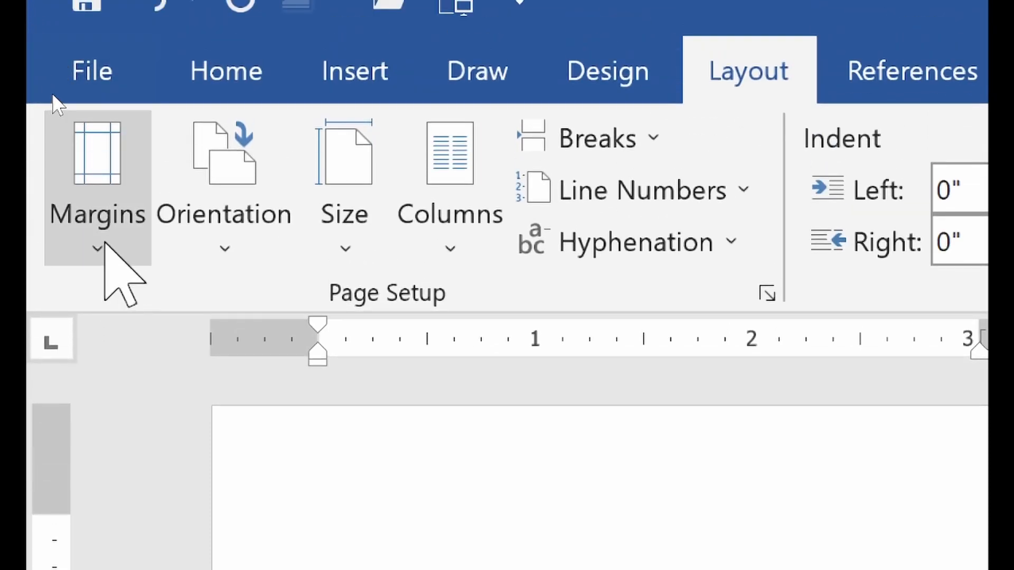
{"action": "left_click", "coordinate": [104, 244]}
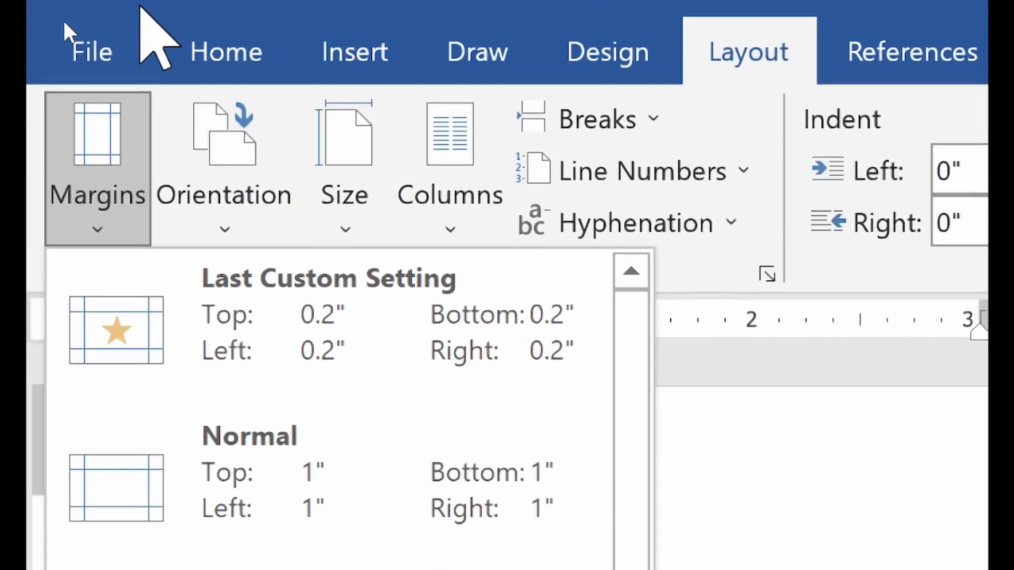
{"action": "left_click", "coordinate": [448, 240]}
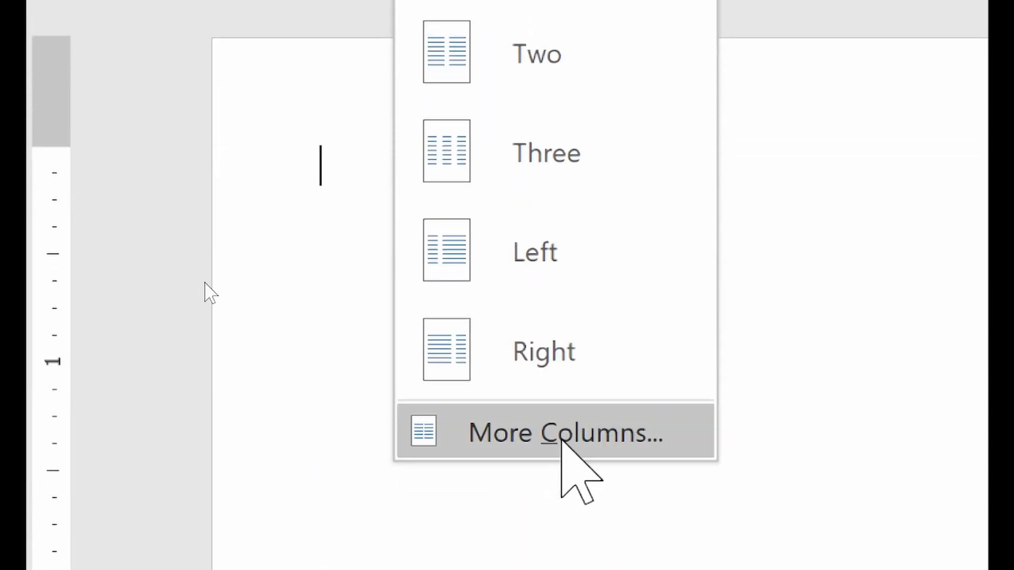
{"action": "left_click", "coordinate": [562, 569]}
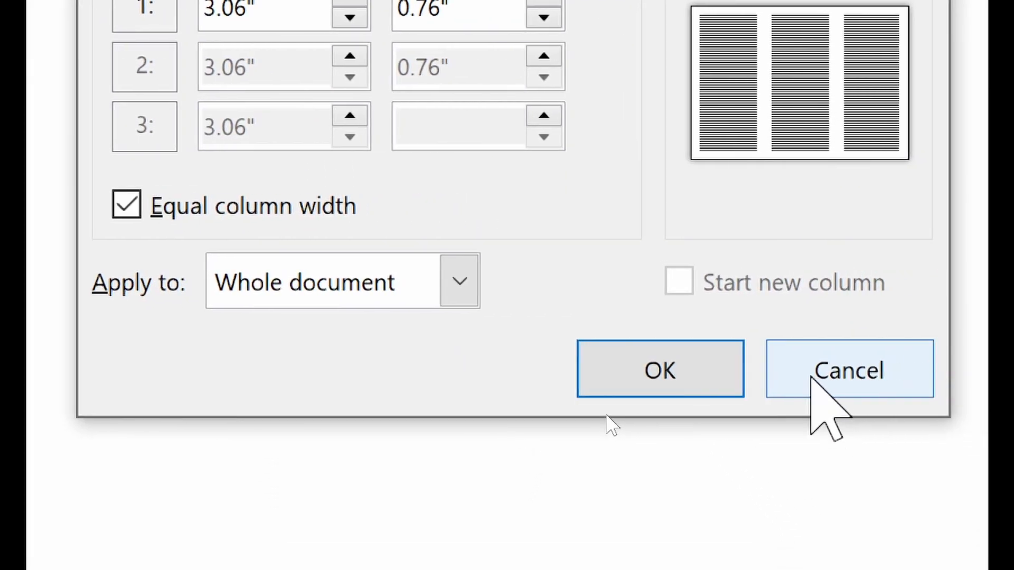
{"action": "left_click", "coordinate": [813, 376]}
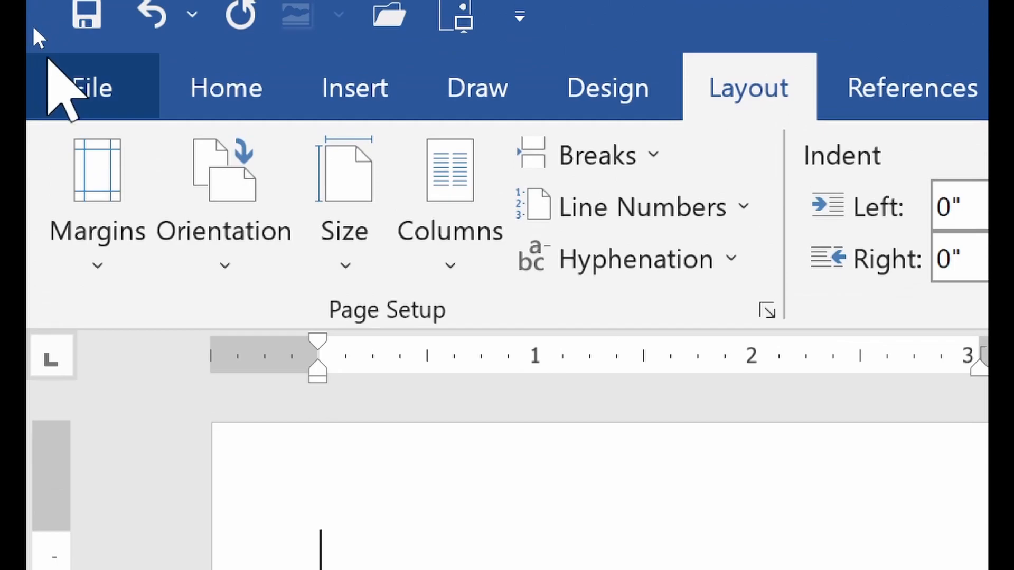
In Word's advanced display options, set measurements to be shown in Inches
{"action": "left_click", "coordinate": [32, 10]}
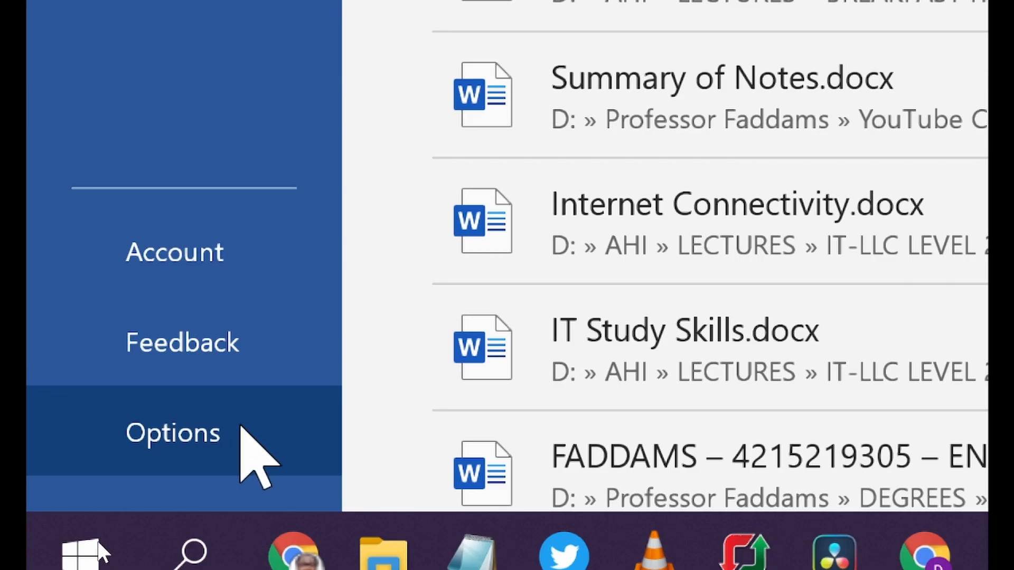
{"action": "left_click", "coordinate": [241, 425]}
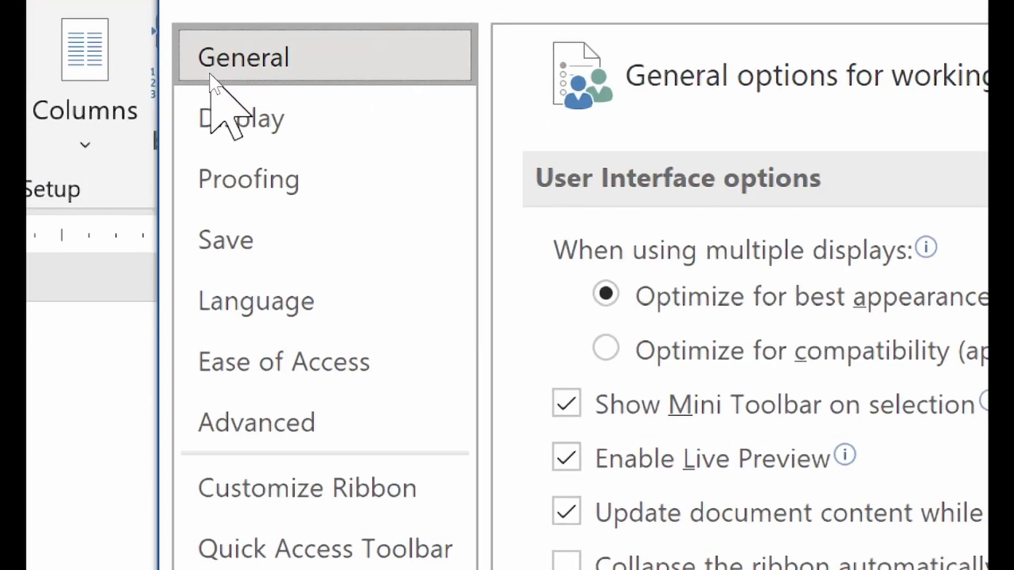
{"action": "left_click", "coordinate": [228, 188]}
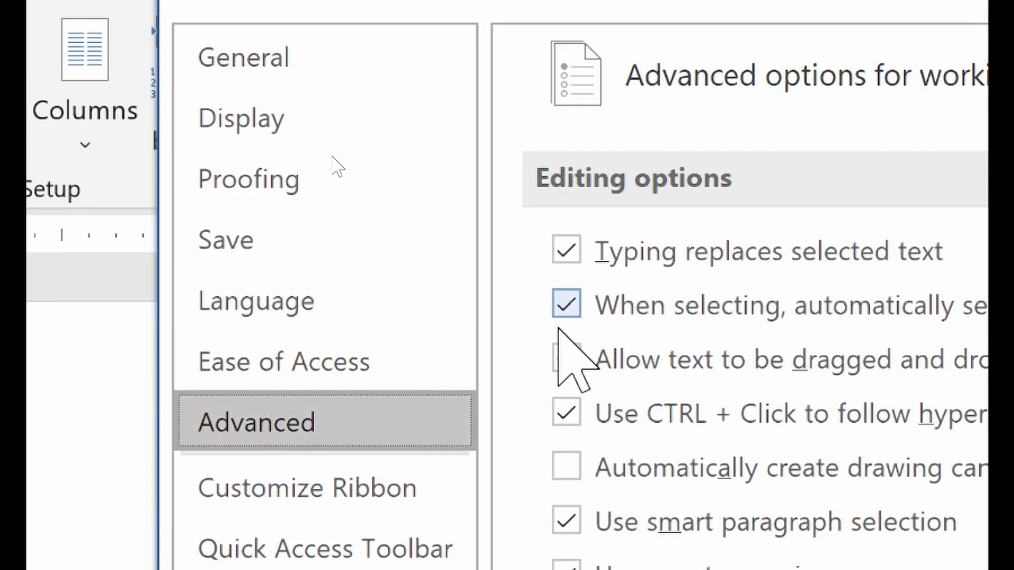
{"action": "scroll", "coordinate": [467, 552], "scroll_direction": "down", "scroll_amount": 3}
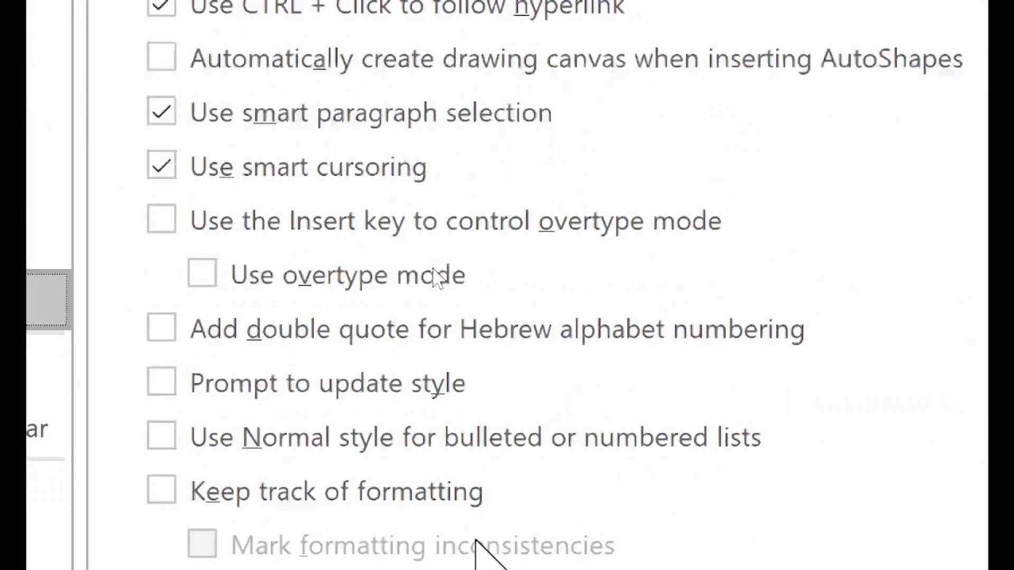
{"action": "scroll", "coordinate": [475, 541], "scroll_direction": "down", "scroll_amount": 10}
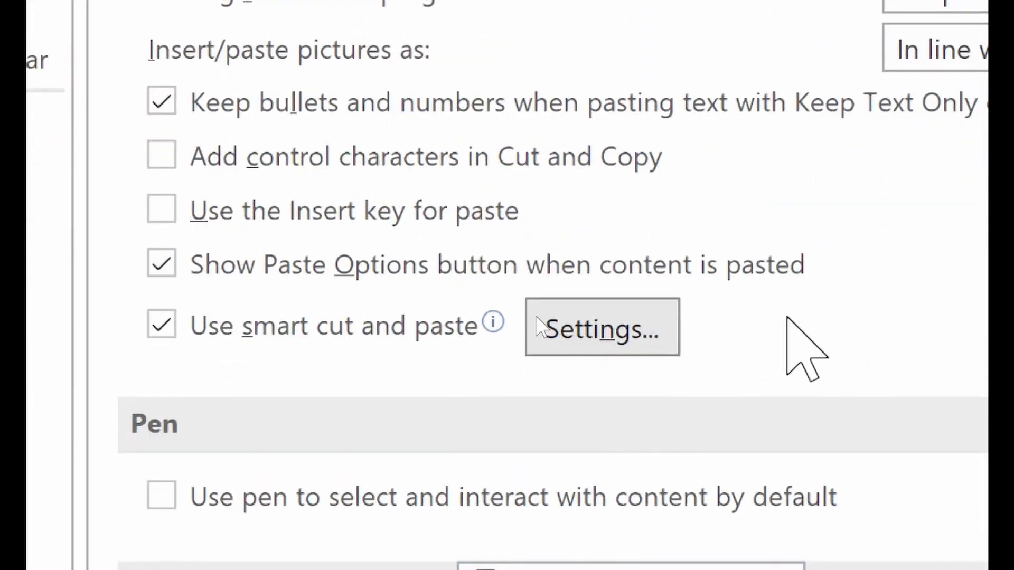
{"action": "scroll", "coordinate": [537, 322], "scroll_direction": "down", "scroll_amount": 3}
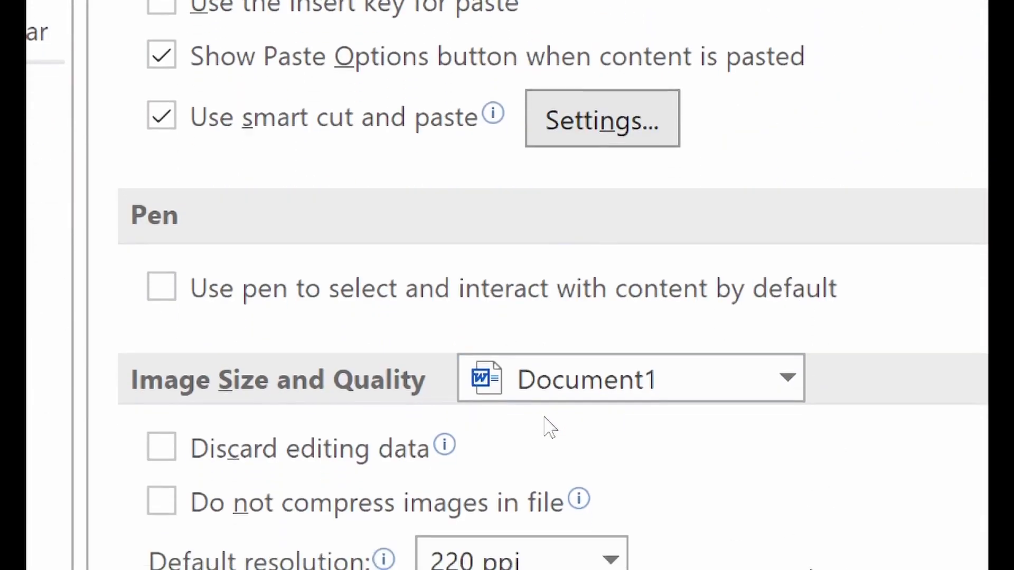
{"action": "scroll", "coordinate": [544, 423], "scroll_direction": "down", "scroll_amount": 5}
{"action": "scroll", "coordinate": [525, 371], "scroll_direction": "down", "scroll_amount": 8}
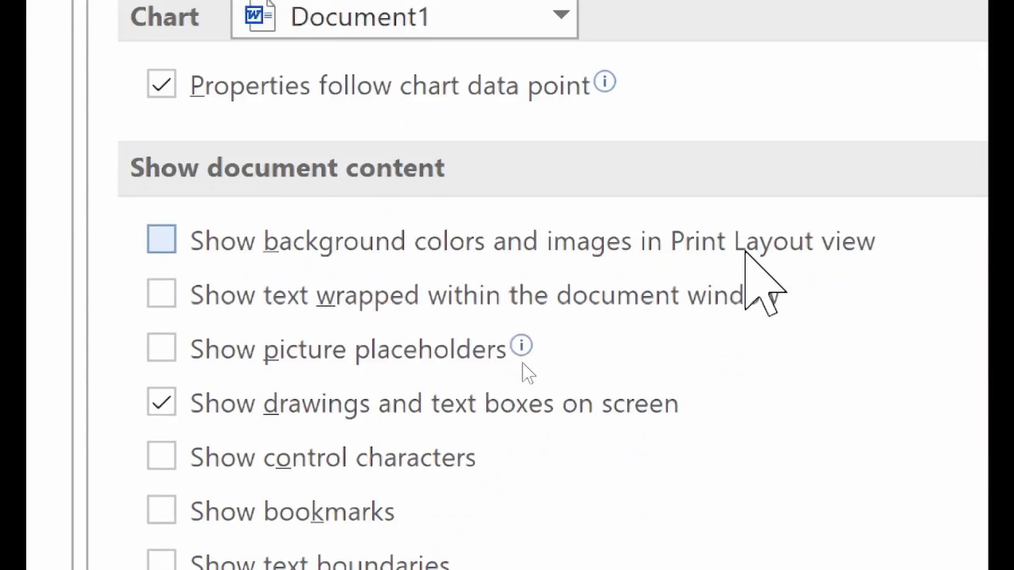
{"action": "scroll", "coordinate": [528, 373], "scroll_direction": "down", "scroll_amount": 15}
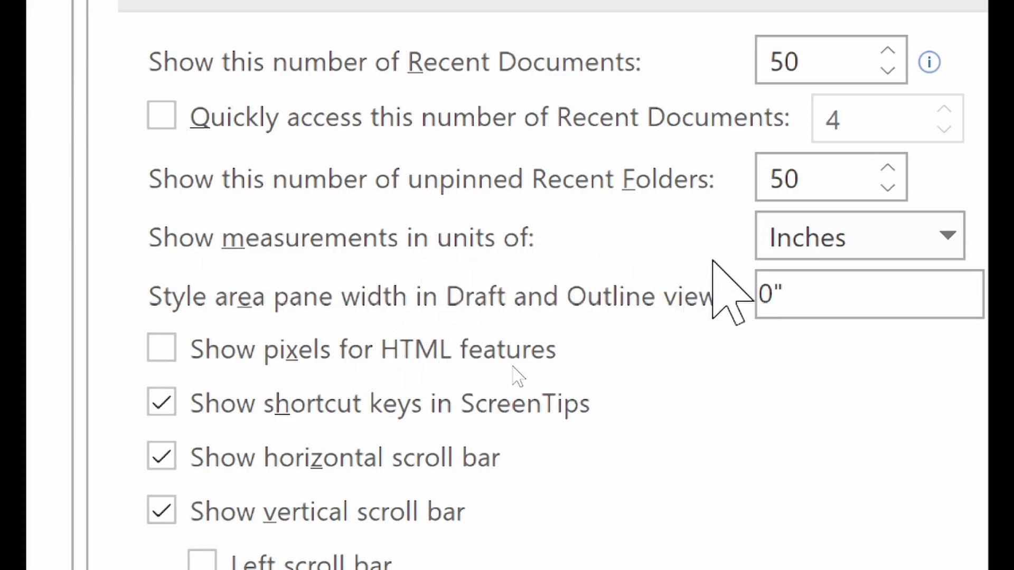
{"action": "left_click", "coordinate": [869, 238]}
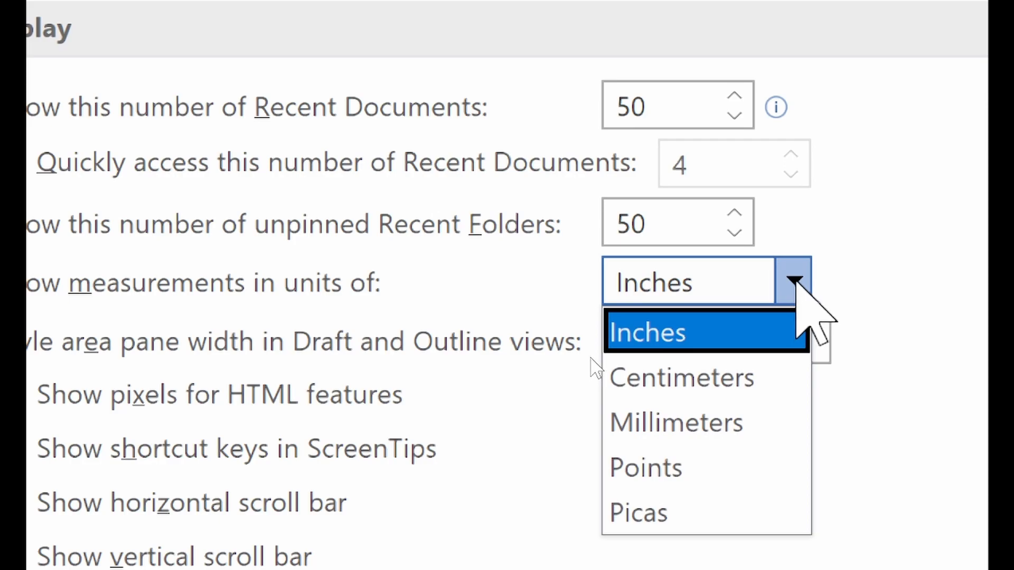
{"action": "left_click", "coordinate": [848, 277]}
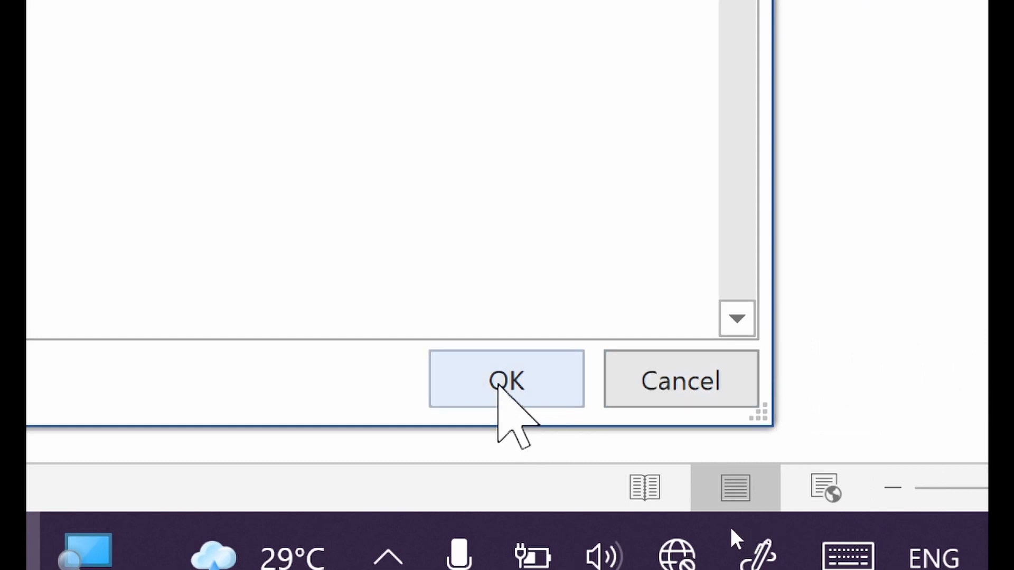
{"action": "left_click", "coordinate": [502, 386]}
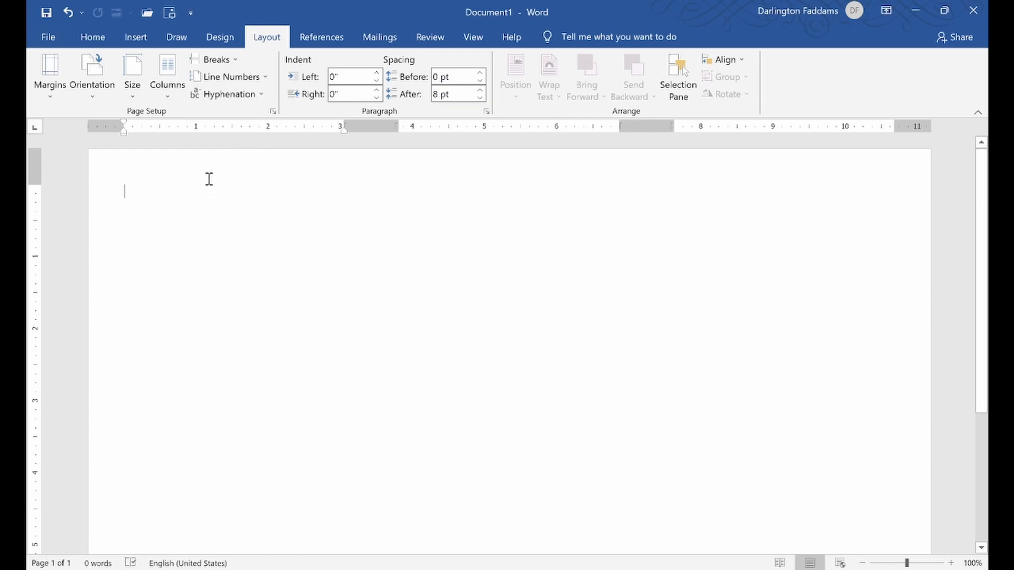
Review Brochure Front Design.pdf in the browser, and set the Word document's page color to the standard Light Blue
{"action": "mouse_move", "coordinate": [113, 568]}
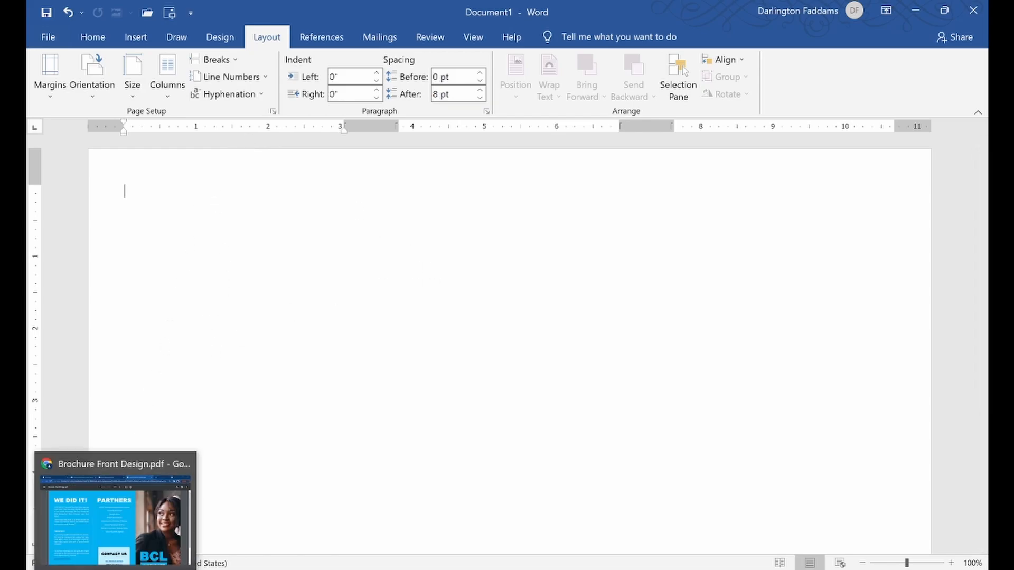
{"action": "left_click", "coordinate": [113, 507]}
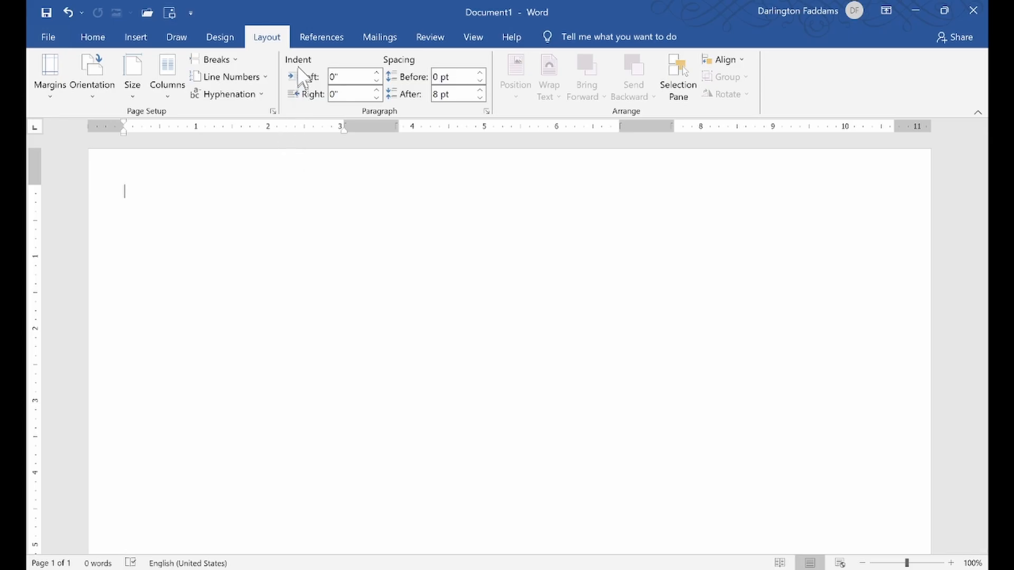
{"action": "left_click", "coordinate": [218, 31]}
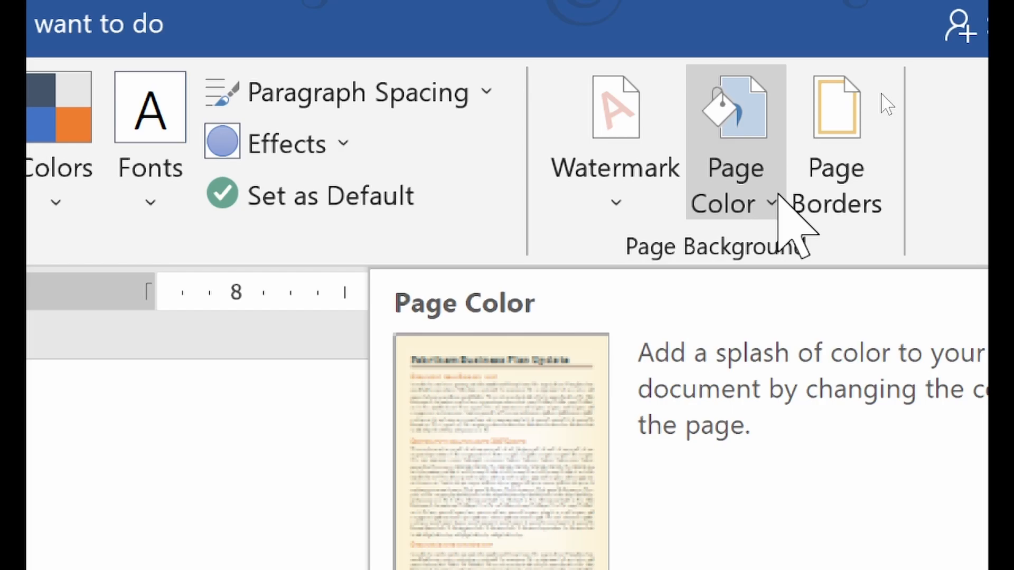
{"action": "left_click", "coordinate": [779, 198]}
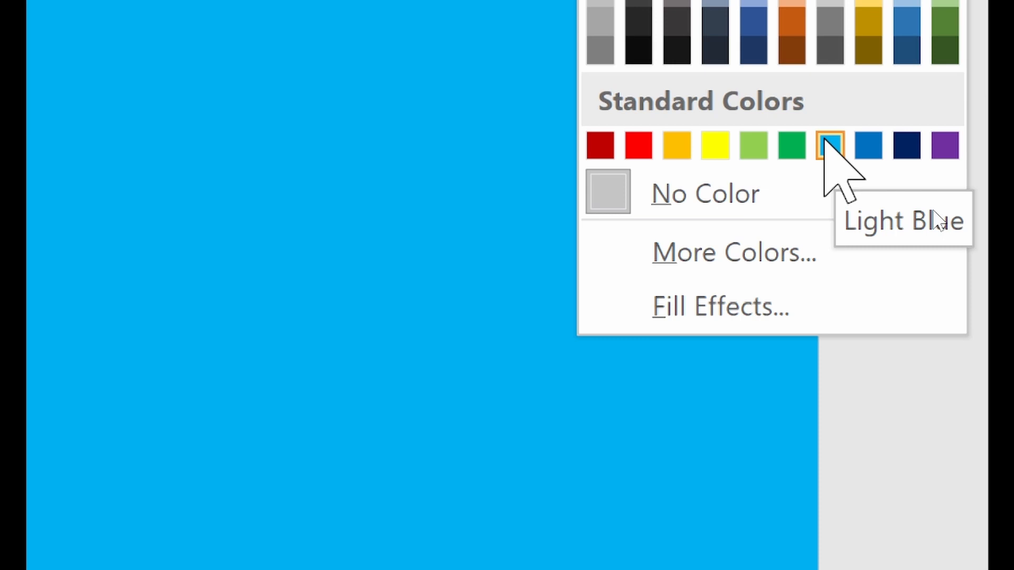
{"action": "left_click", "coordinate": [830, 145]}
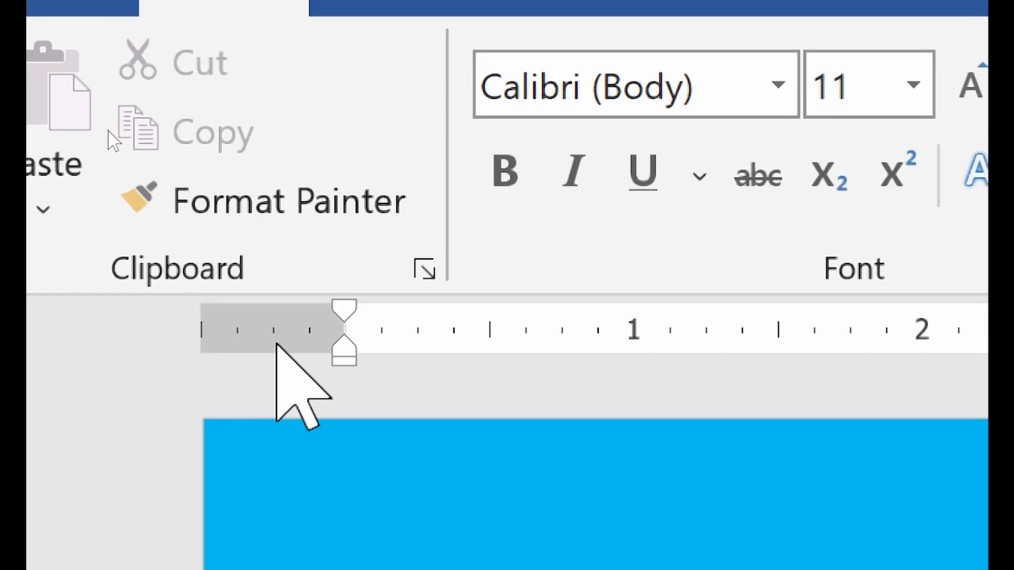
Use the ruler to extend the left and right page margins to the paper's edges and align the left indent with the page's left edge
{"action": "left_click_drag", "start_coordinate": [347, 363], "coordinate": [380, 363]}
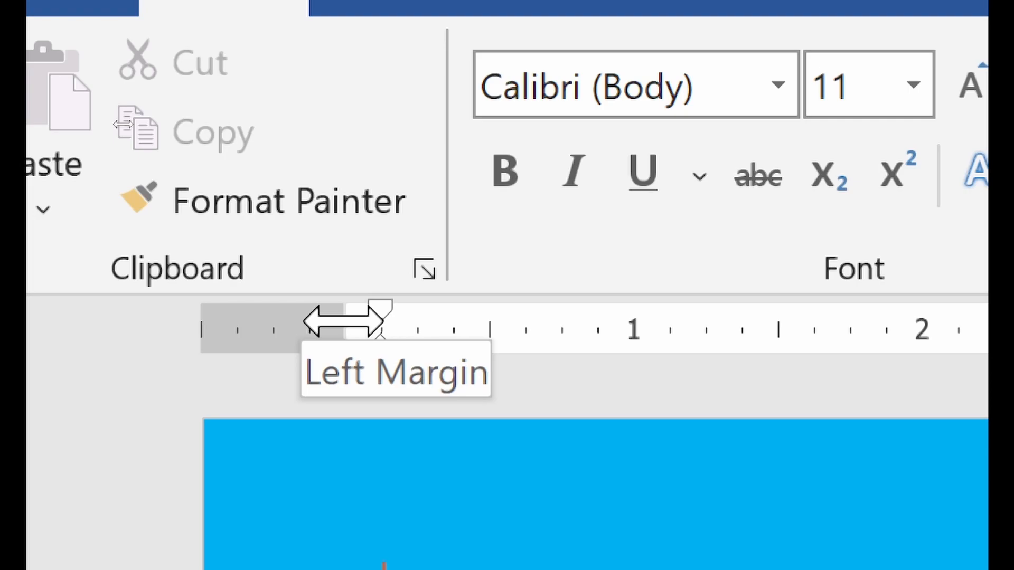
{"action": "left_click_drag", "start_coordinate": [346, 320], "coordinate": [194, 328]}
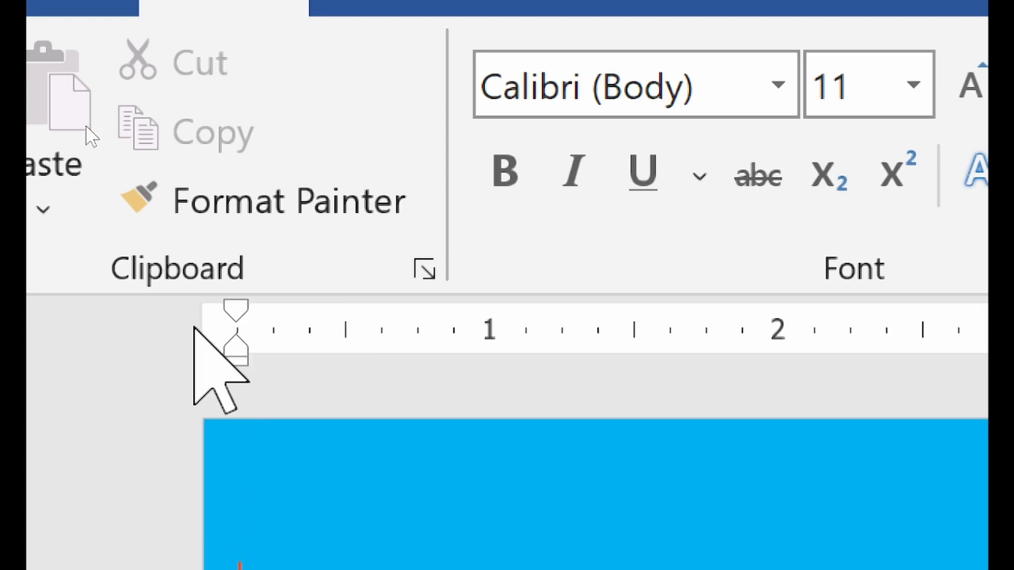
{"action": "left_click_drag", "start_coordinate": [242, 363], "coordinate": [205, 361]}
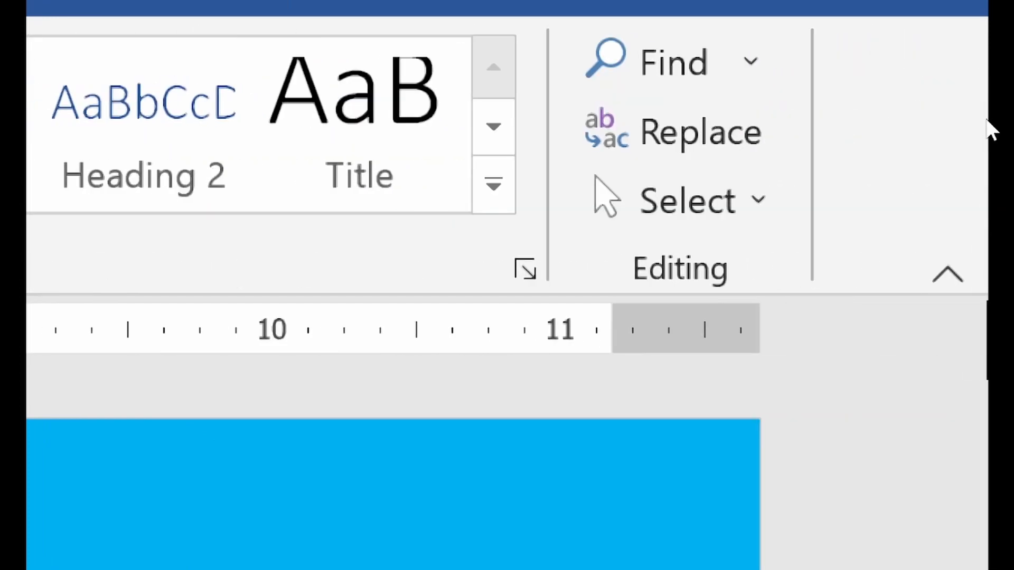
{"action": "left_click_drag", "start_coordinate": [620, 319], "coordinate": [980, 322]}
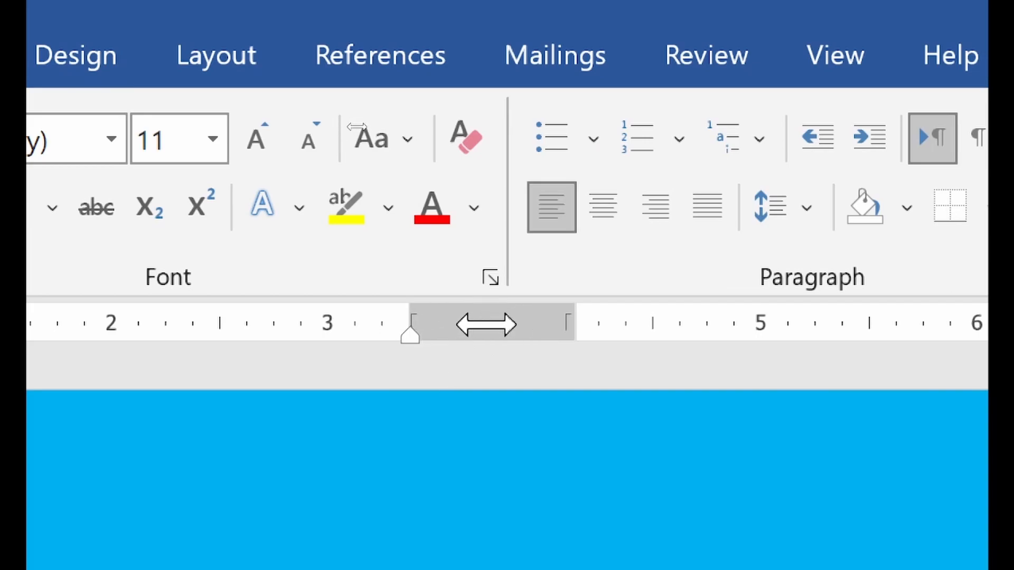
Set the spacing between the three equal-width columns to 0" for the whole document
{"action": "left_click", "coordinate": [222, 61]}
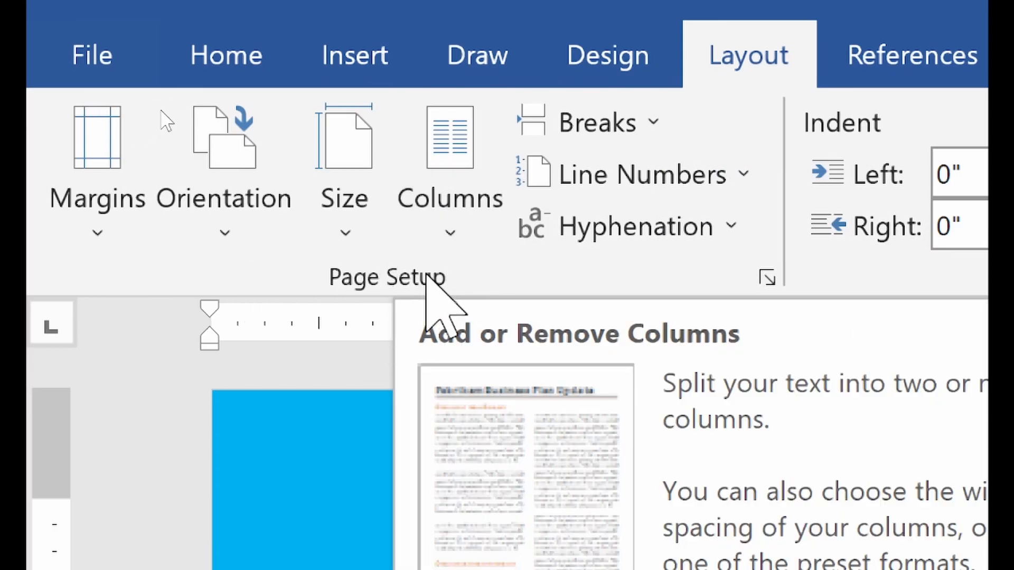
{"action": "left_click", "coordinate": [471, 234]}
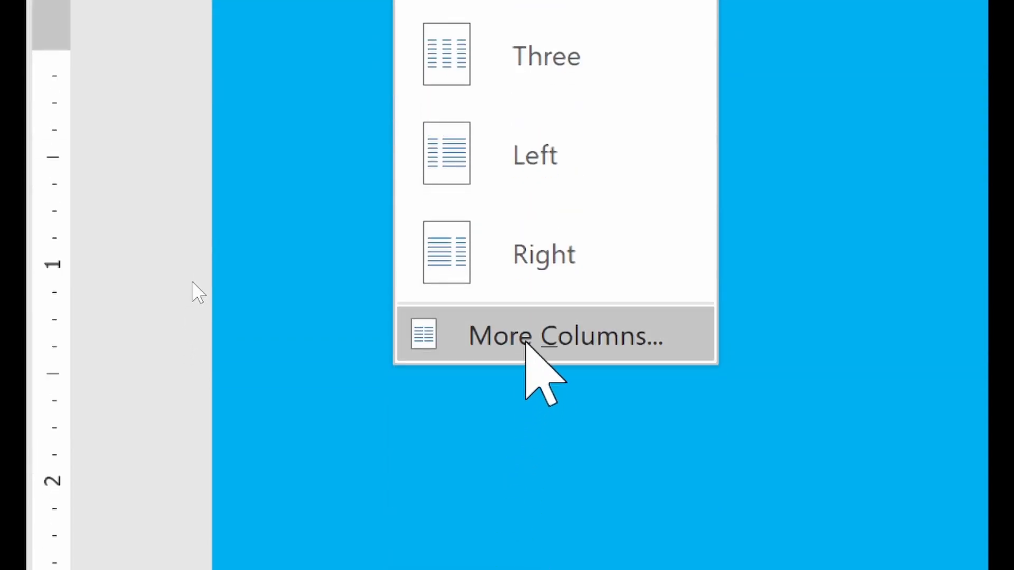
{"action": "left_click", "coordinate": [527, 338]}
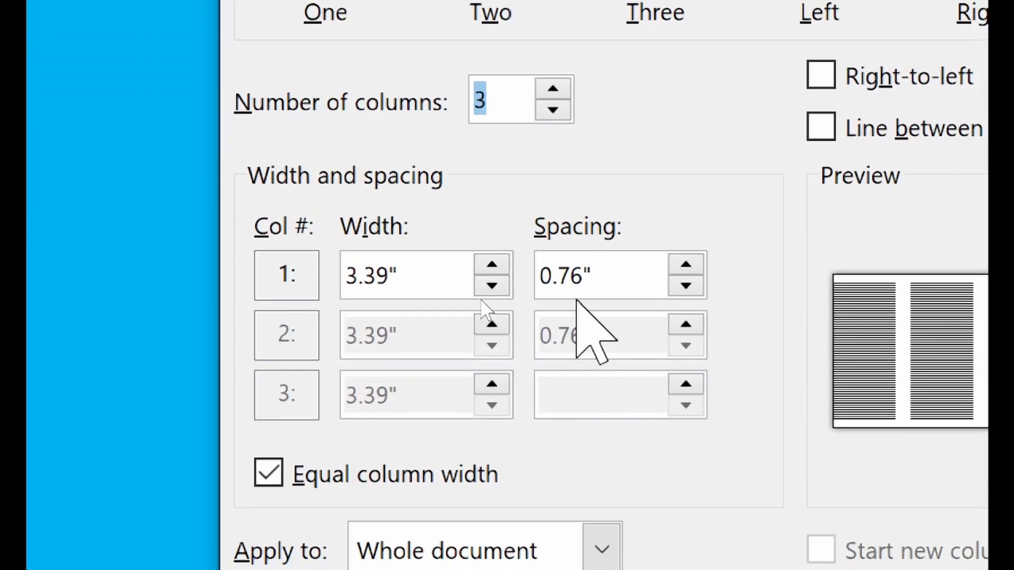
{"action": "left_click", "coordinate": [584, 276]}
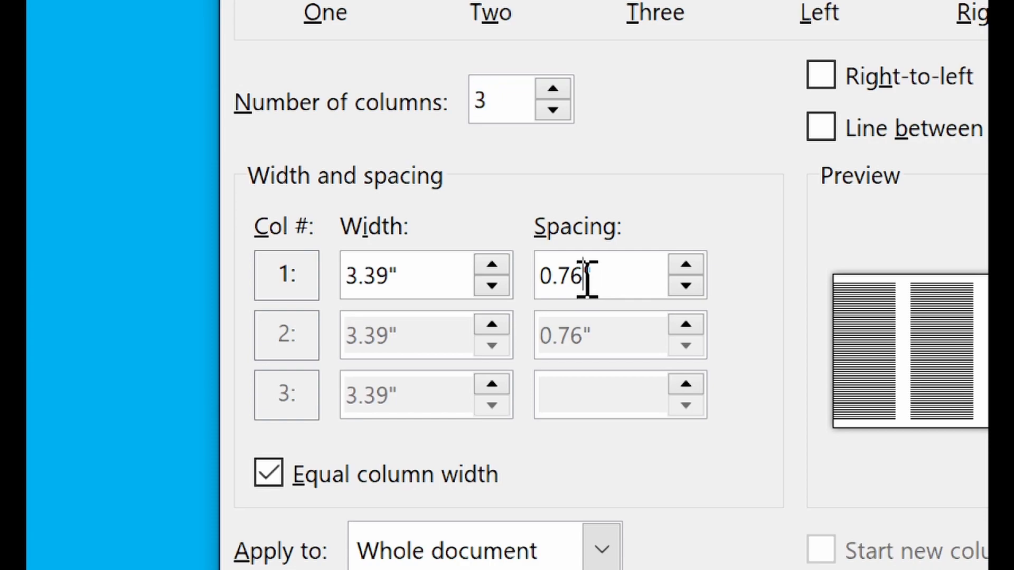
{"action": "key", "text": "BackSpace"}
{"action": "key", "text": "BackSpace"}
{"action": "key", "text": "BackSpace"}
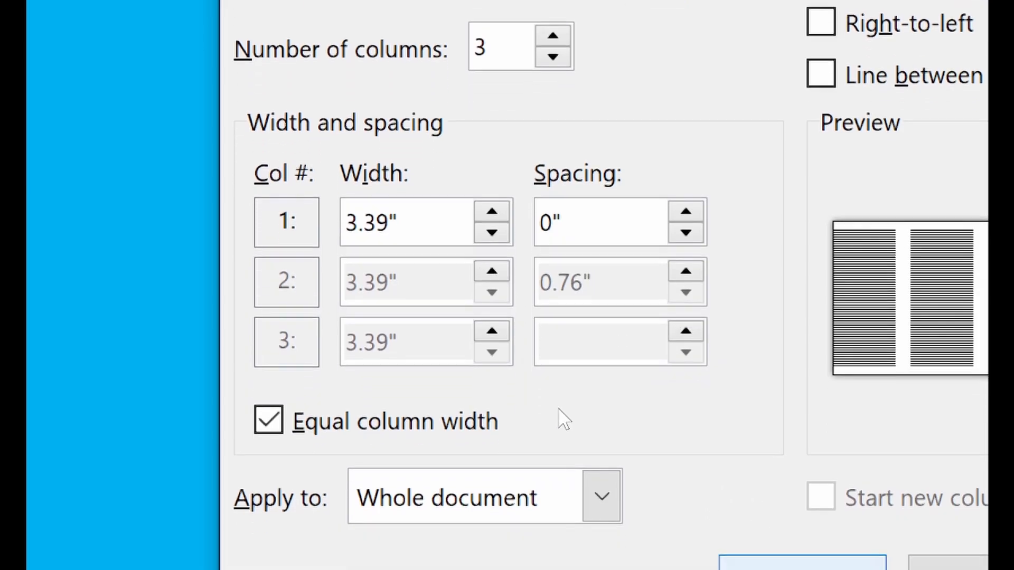
{"action": "left_click", "coordinate": [428, 443]}
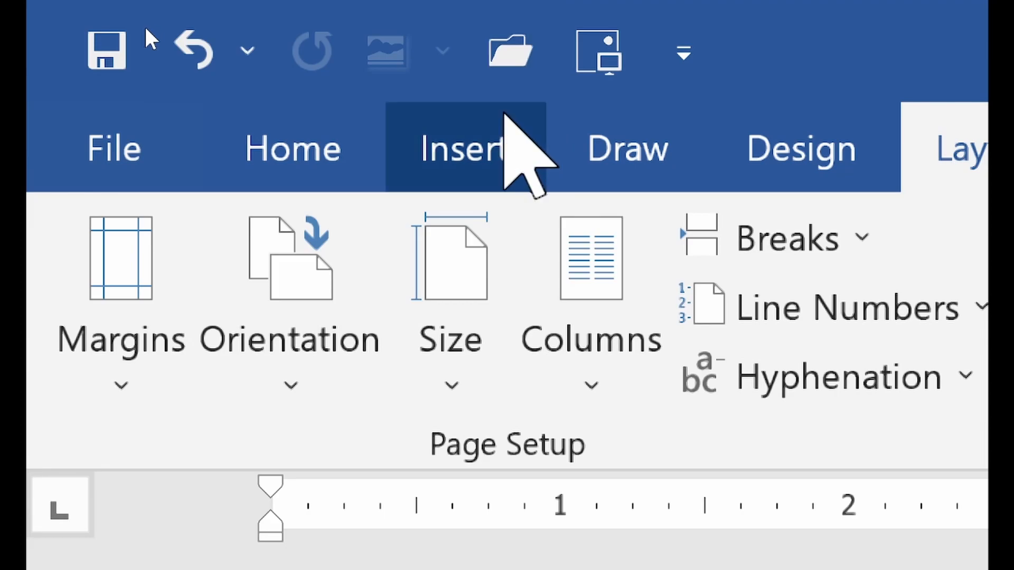
Draw a vertical line about 4.68" long from the page's top edge down the boundary between the first and second columns
{"action": "left_click", "coordinate": [496, 145]}
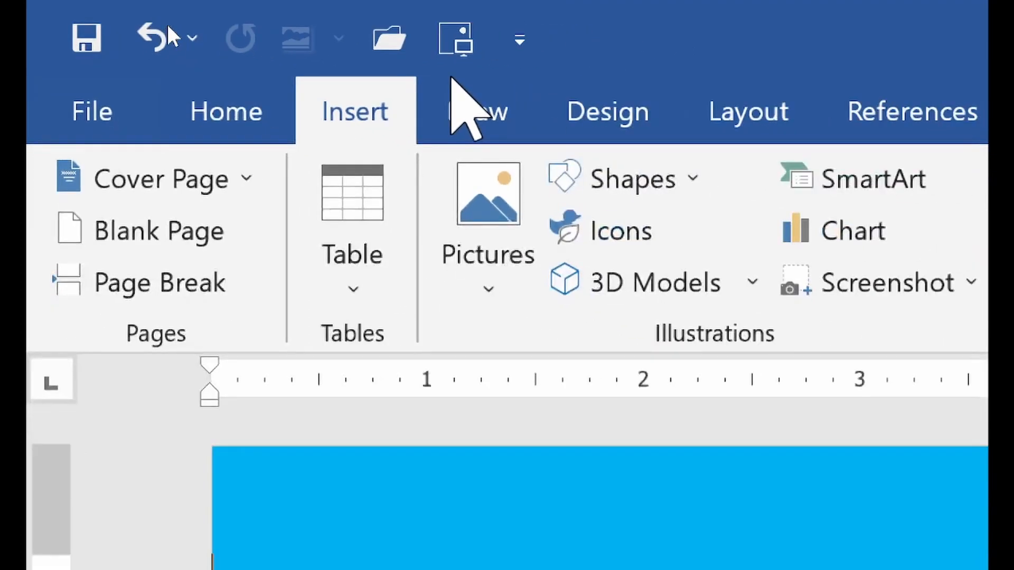
{"action": "left_click", "coordinate": [705, 188]}
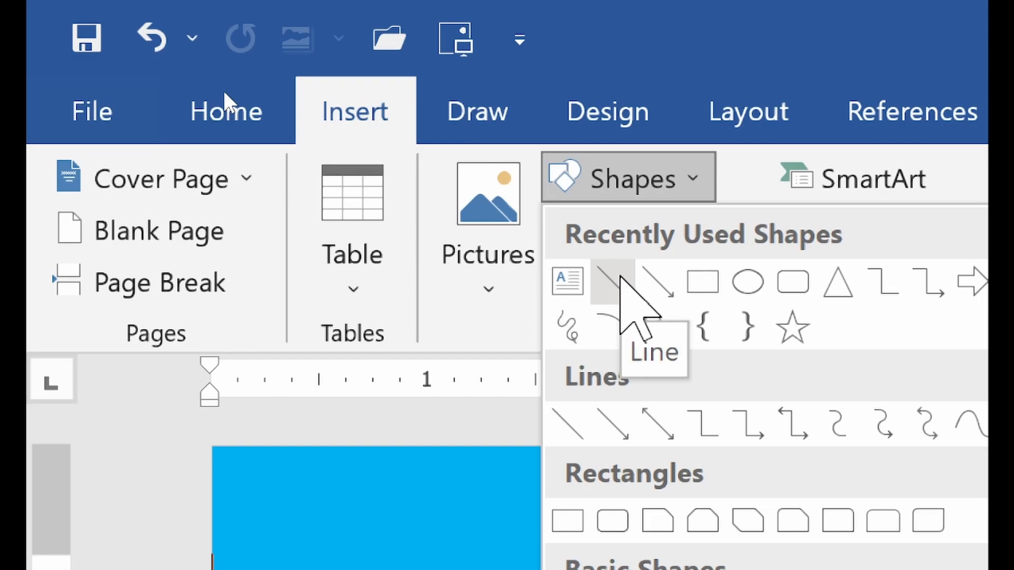
{"action": "left_click", "coordinate": [618, 278]}
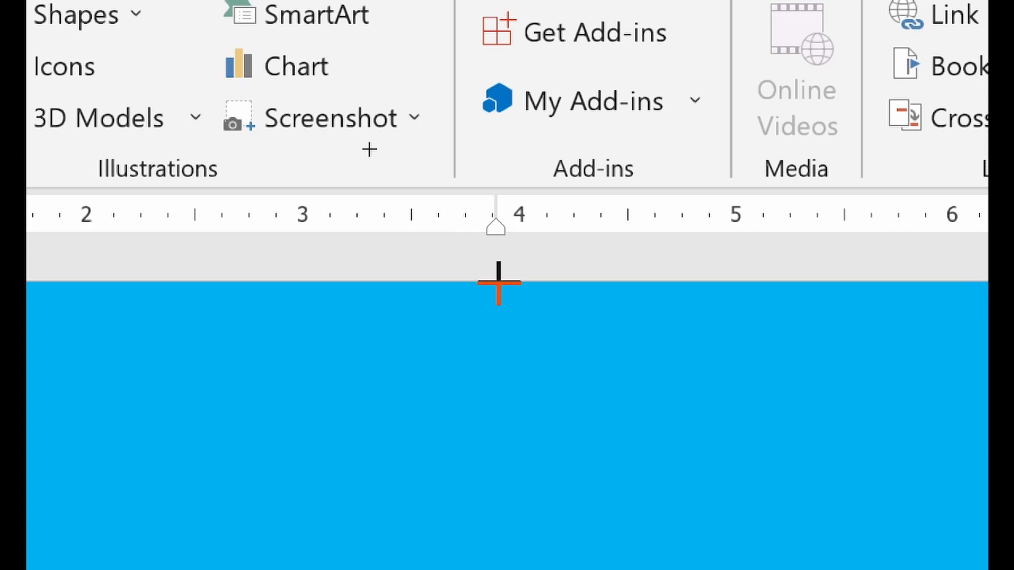
{"action": "mouse_move", "coordinate": [498, 283]}
{"action": "left_mouse_down"}
{"action": "mouse_move", "coordinate": [516, 523]}
{"action": "mouse_move", "coordinate": [503, 512]}
{"action": "mouse_move", "coordinate": [520, 514]}
{"action": "mouse_move", "coordinate": [530, 543]}
{"action": "mouse_move", "coordinate": [544, 537]}
{"action": "mouse_move", "coordinate": [435, 549]}
{"action": "mouse_move", "coordinate": [559, 553]}
{"action": "mouse_move", "coordinate": [491, 552]}
{"action": "mouse_move", "coordinate": [516, 557]}
{"action": "mouse_move", "coordinate": [533, 554]}
{"action": "mouse_move", "coordinate": [464, 543]}
{"action": "mouse_move", "coordinate": [543, 532]}
{"action": "mouse_move", "coordinate": [491, 546]}
{"action": "mouse_move", "coordinate": [532, 534]}
{"action": "mouse_move", "coordinate": [523, 557]}
{"action": "mouse_move", "coordinate": [531, 560]}
{"action": "mouse_move", "coordinate": [512, 569]}
{"action": "left_mouse_up"}
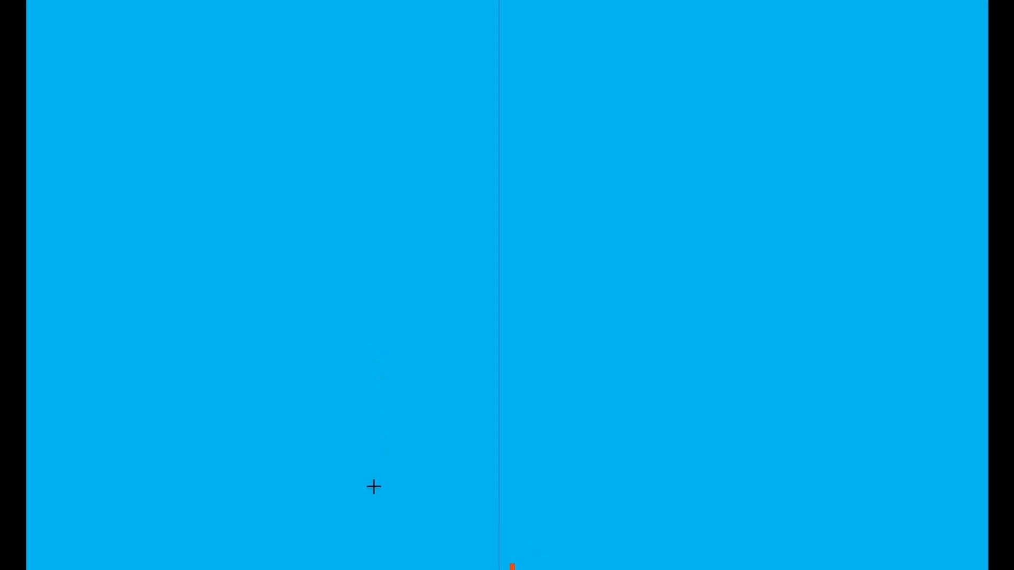
{"action": "left_click_drag", "start_coordinate": [512, 569], "coordinate": [499, 568]}
Extend the vertical line straight down to the page's bottom edge, to a height of about 8.32"
{"action": "scroll", "coordinate": [640, 322], "scroll_direction": "down", "scroll_amount": 5}
{"action": "scroll", "coordinate": [641, 322], "scroll_direction": "up", "scroll_amount": 2}
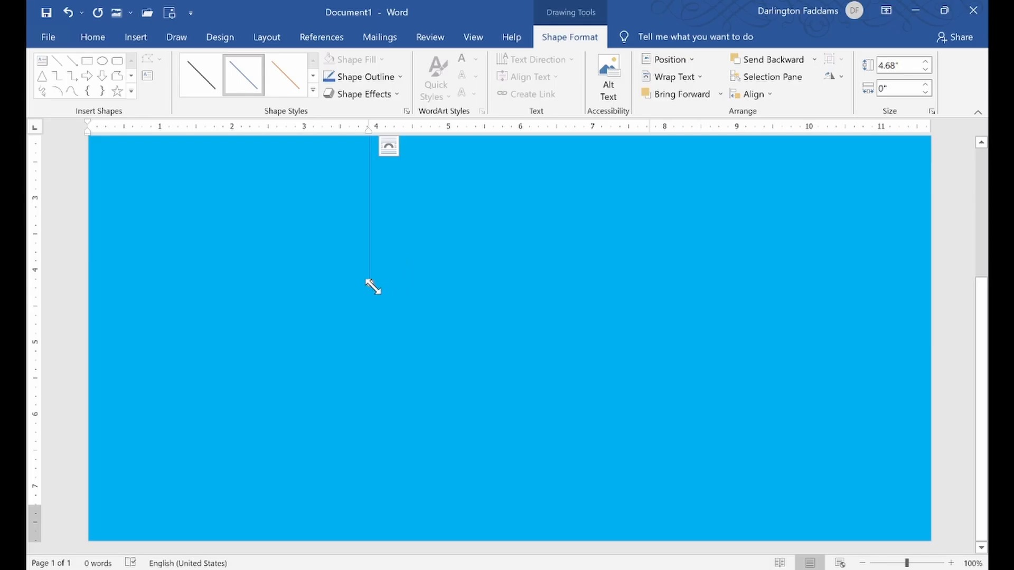
{"action": "left_click_drag", "start_coordinate": [372, 284], "coordinate": [378, 544]}
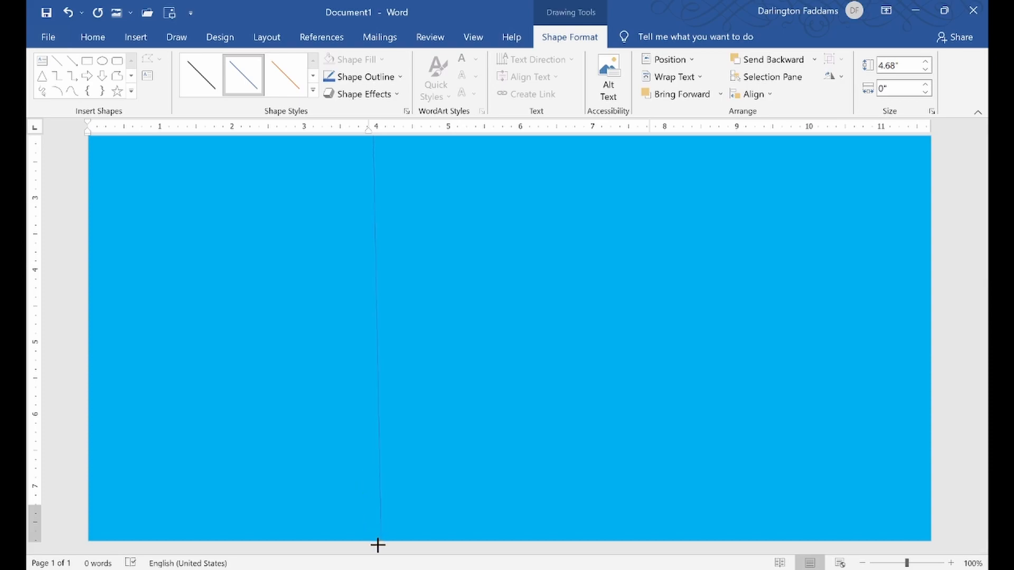
{"action": "mouse_move", "coordinate": [378, 546]}
{"action": "left_mouse_down"}
{"action": "mouse_move", "coordinate": [419, 464]}
{"action": "mouse_move", "coordinate": [372, 546]}
{"action": "left_mouse_up"}
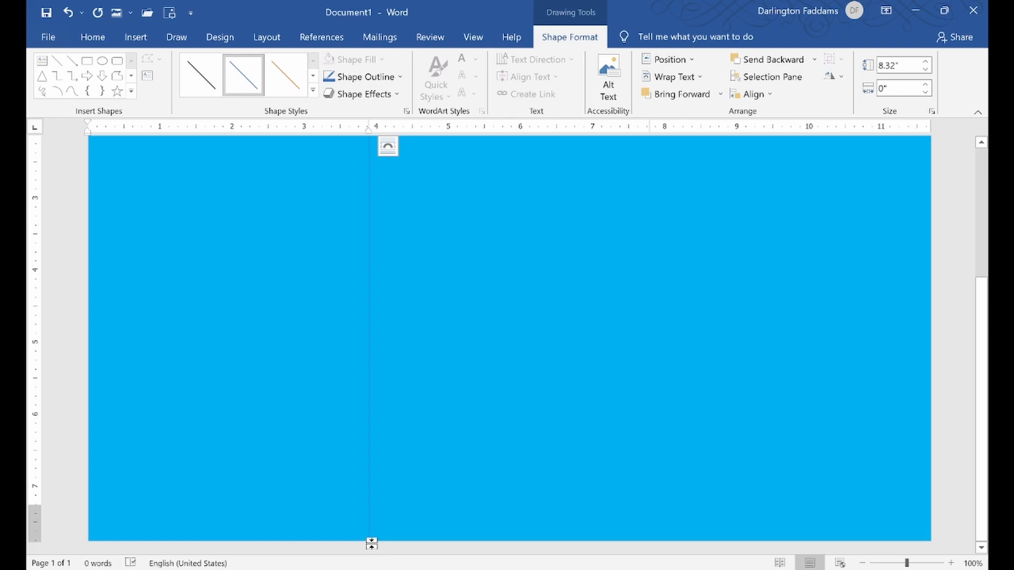
{"action": "scroll", "coordinate": [372, 545], "scroll_direction": "up", "scroll_amount": 5}
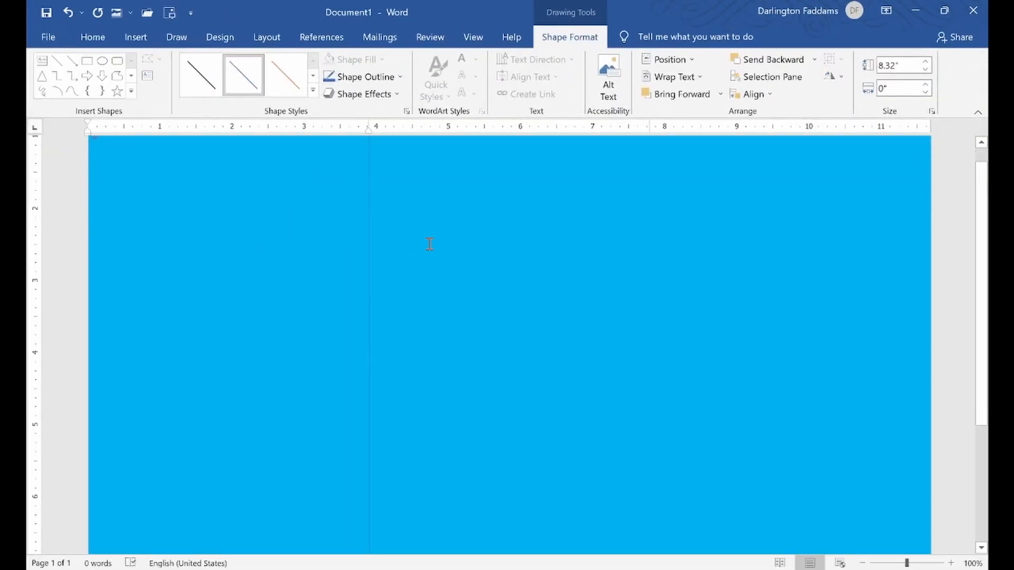
{"action": "scroll", "coordinate": [465, 347], "scroll_direction": "up", "scroll_amount": 5}
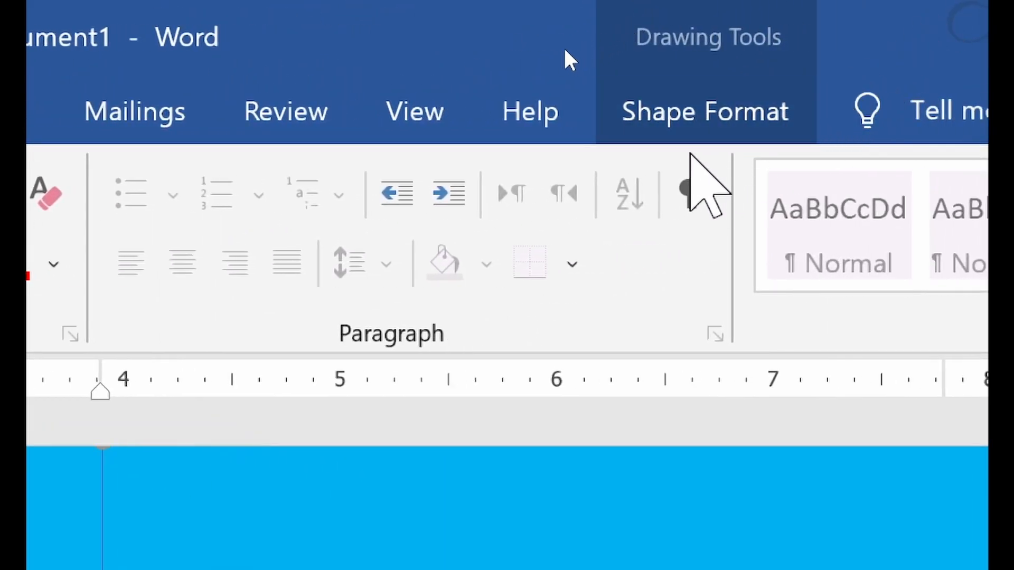
Set the divider line's outline color to Blue, Accent 1, Lighter 60%
{"action": "left_click", "coordinate": [681, 114]}
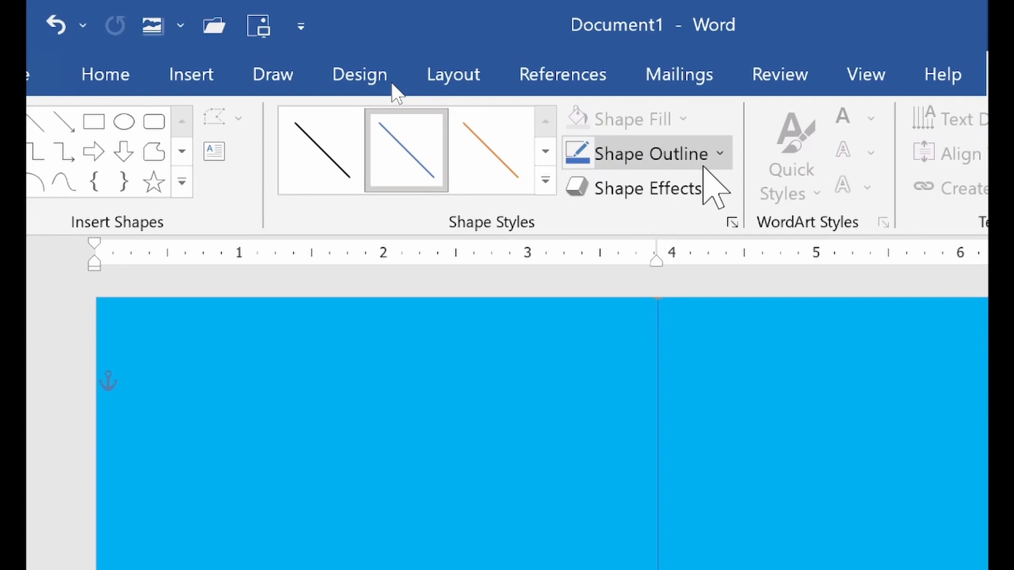
{"action": "left_click", "coordinate": [704, 167]}
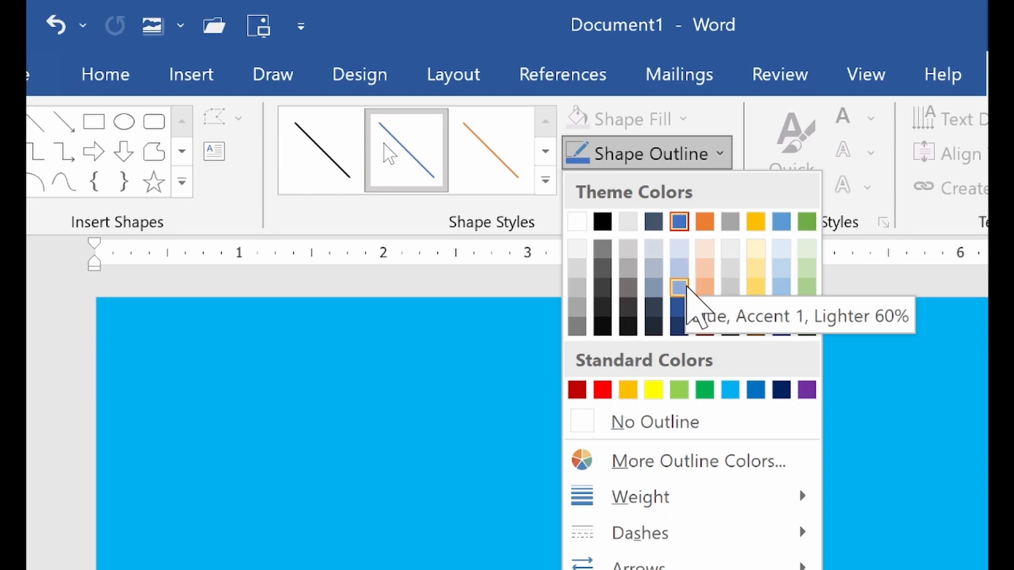
{"action": "left_click", "coordinate": [684, 269]}
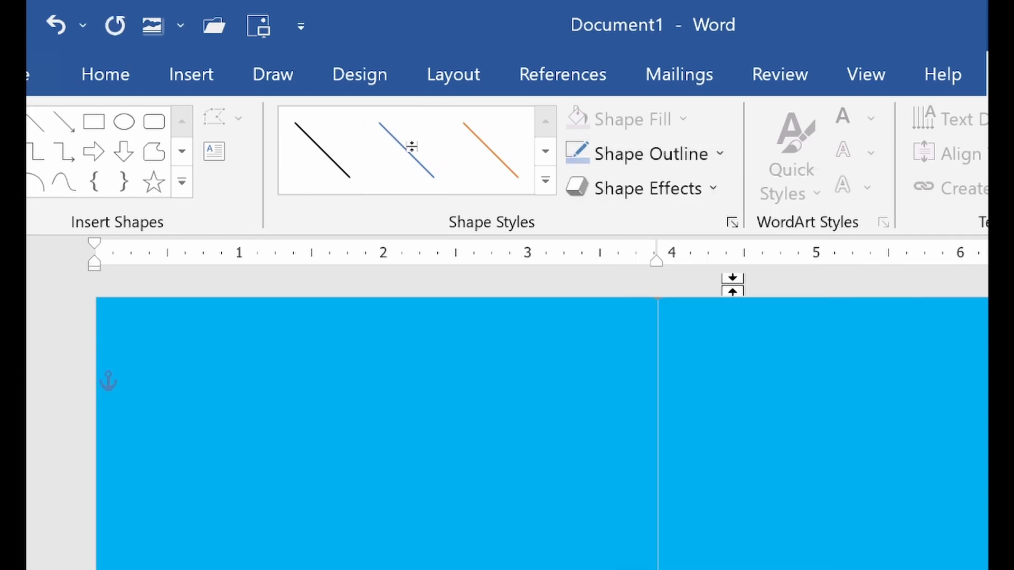
{"action": "scroll", "coordinate": [773, 434], "scroll_direction": "up", "scroll_amount": 1}
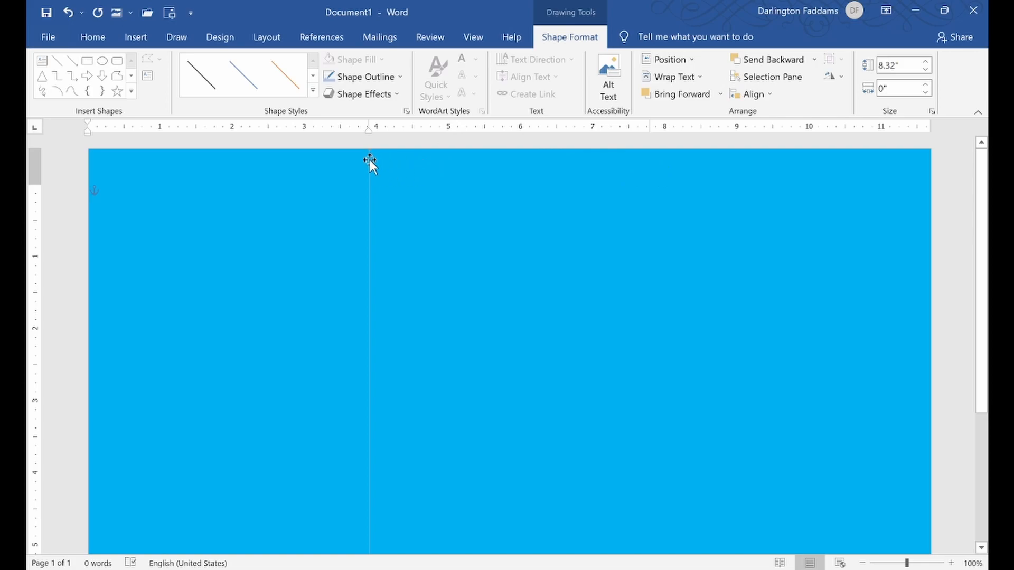
Duplicate the divider line and place the copy on the boundary between the second and third columns
{"action": "key", "text": "ctrl+z"}
{"action": "left_click_drag", "start_coordinate": [370, 158], "coordinate": [641, 158]}
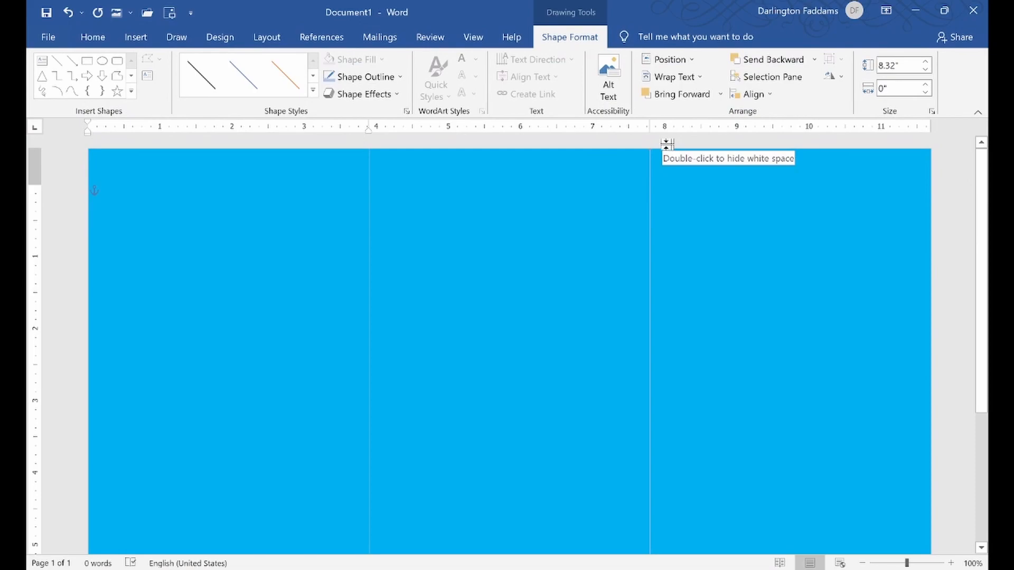
{"action": "left_click", "coordinate": [528, 175]}
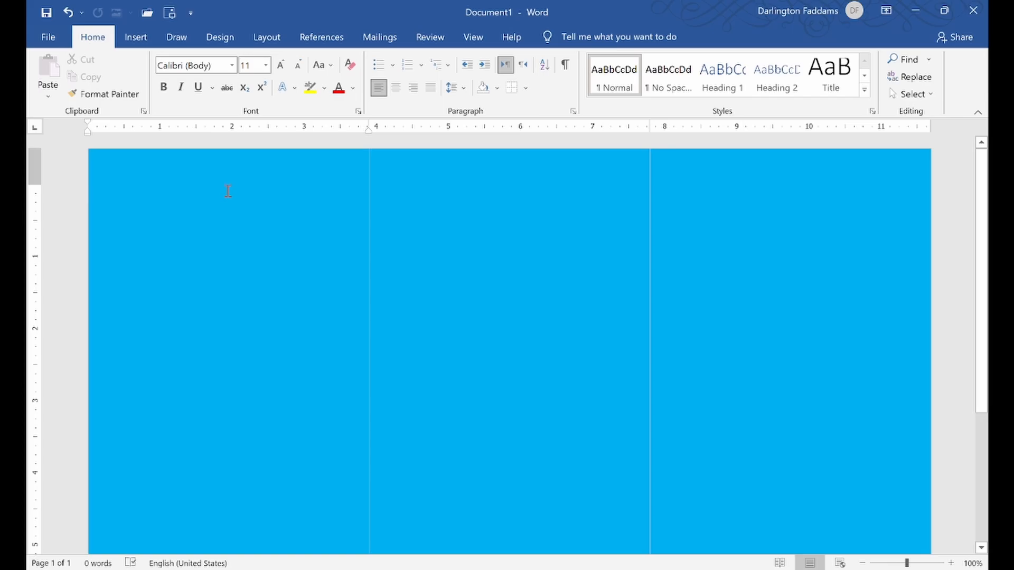
Apply the Narrow margin preset, with 0.5" on all four sides of the page
{"action": "left_click", "coordinate": [266, 38]}
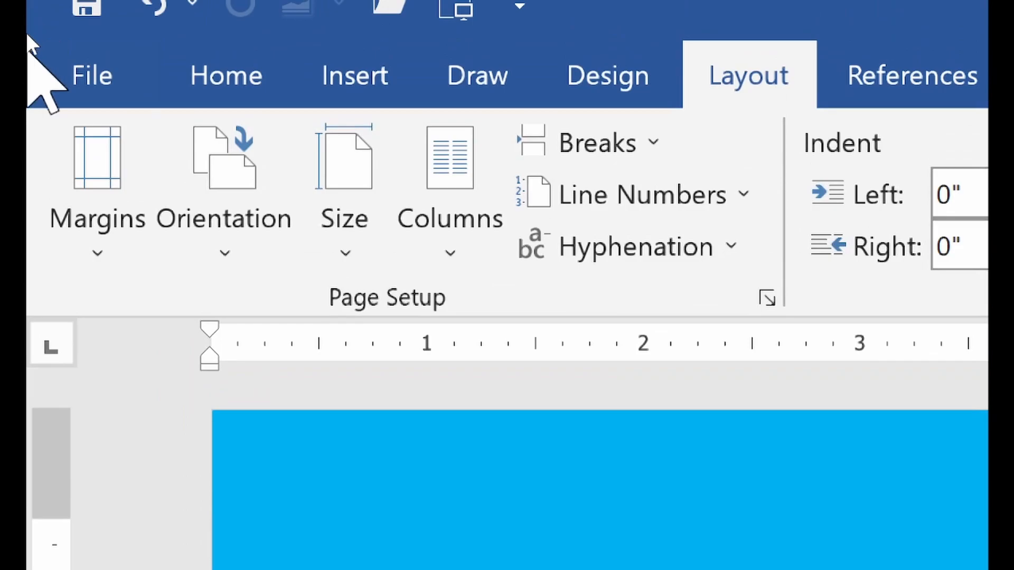
{"action": "left_click", "coordinate": [51, 220]}
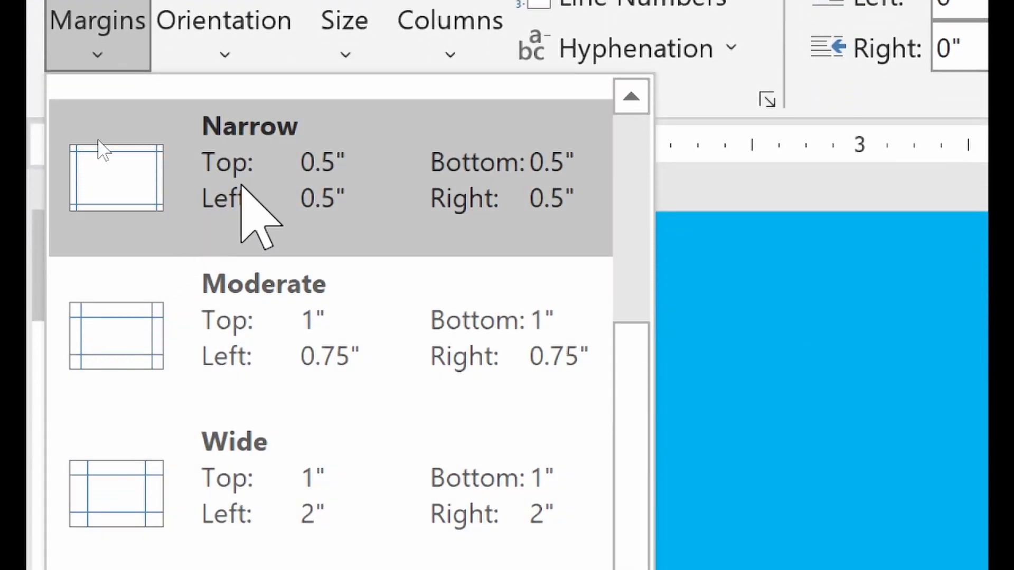
{"action": "left_click", "coordinate": [242, 185]}
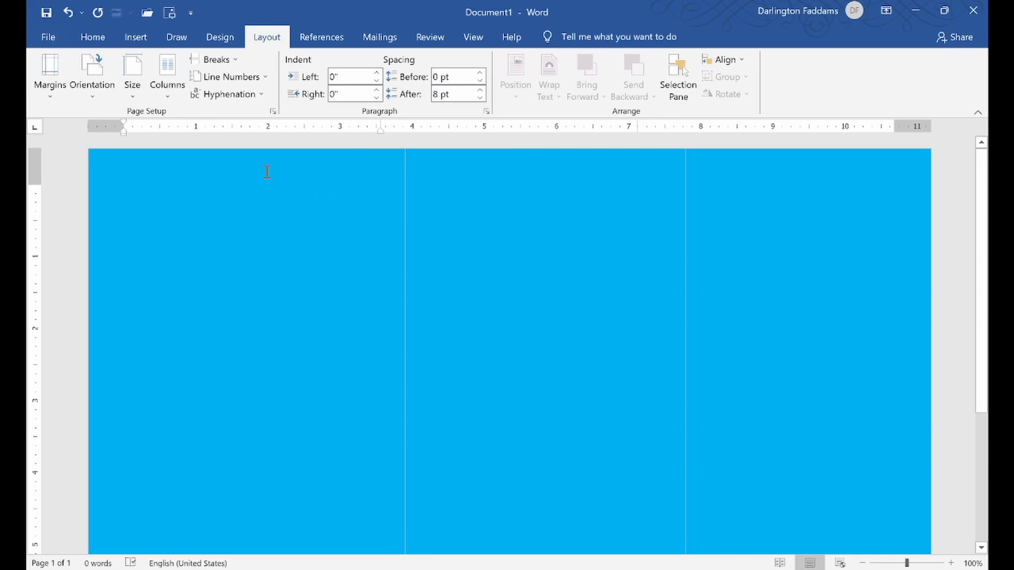
Set the spacing between the three equal-width columns to 0.76" for the whole document
{"action": "left_click", "coordinate": [176, 99]}
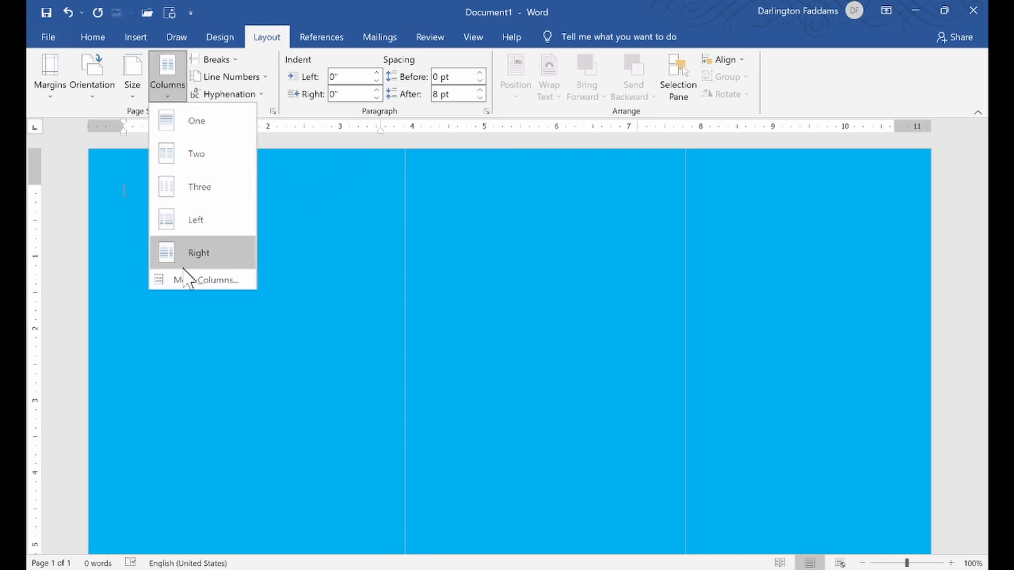
{"action": "left_click", "coordinate": [189, 281]}
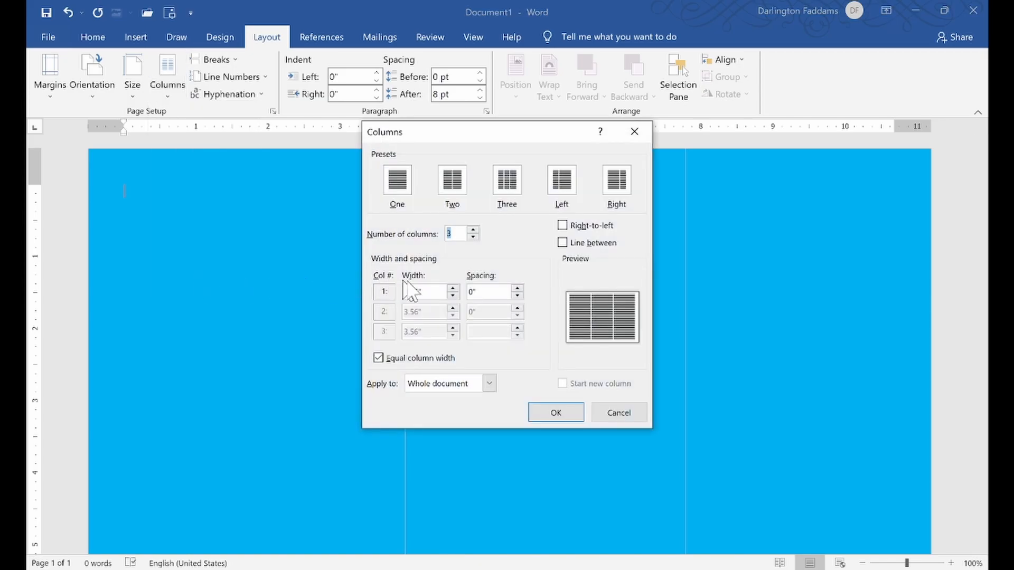
{"action": "left_click", "coordinate": [473, 294]}
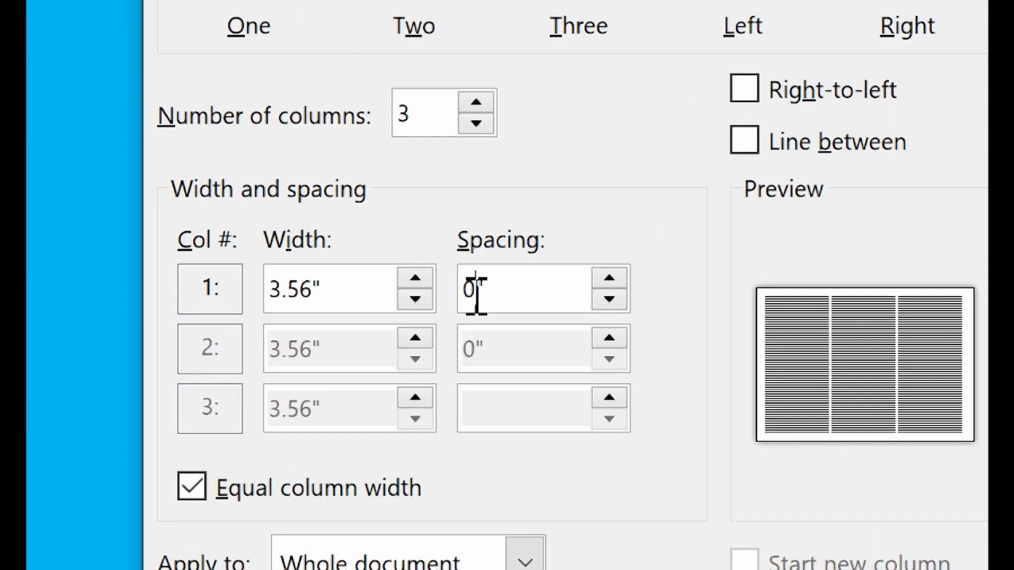
{"action": "type", "text": ".76"}
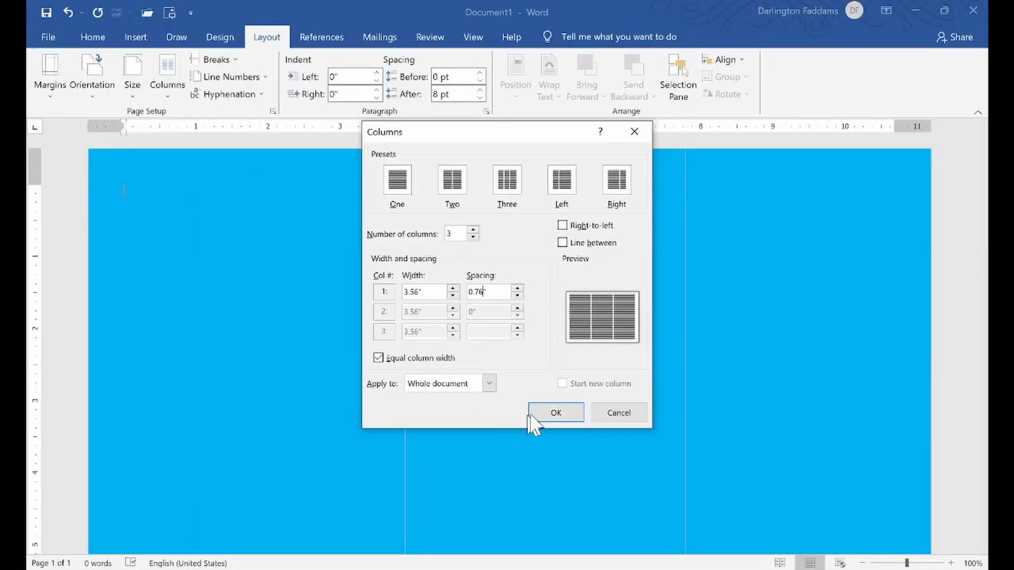
{"action": "left_click", "coordinate": [705, 561]}
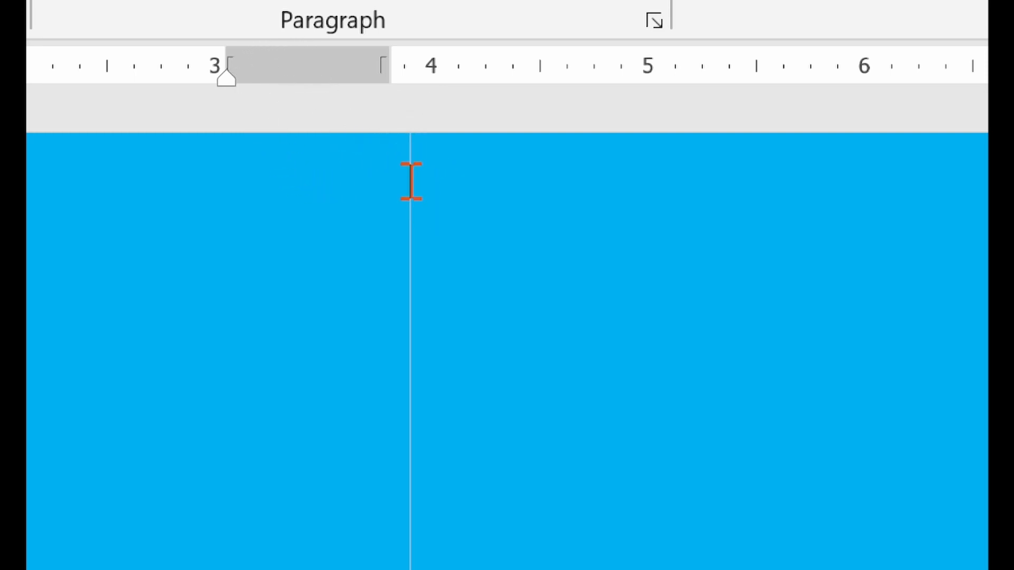
Move both divider lines horizontally so that each sits in the middle of the gap between two columns
{"action": "left_click_drag", "start_coordinate": [410, 179], "coordinate": [357, 180]}
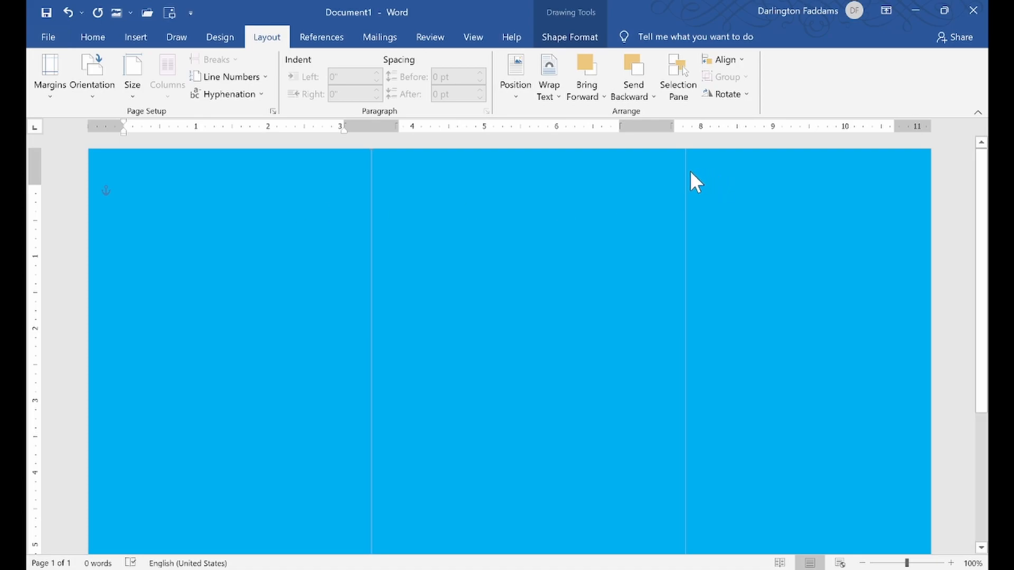
{"action": "key", "text": "ctrl+z"}
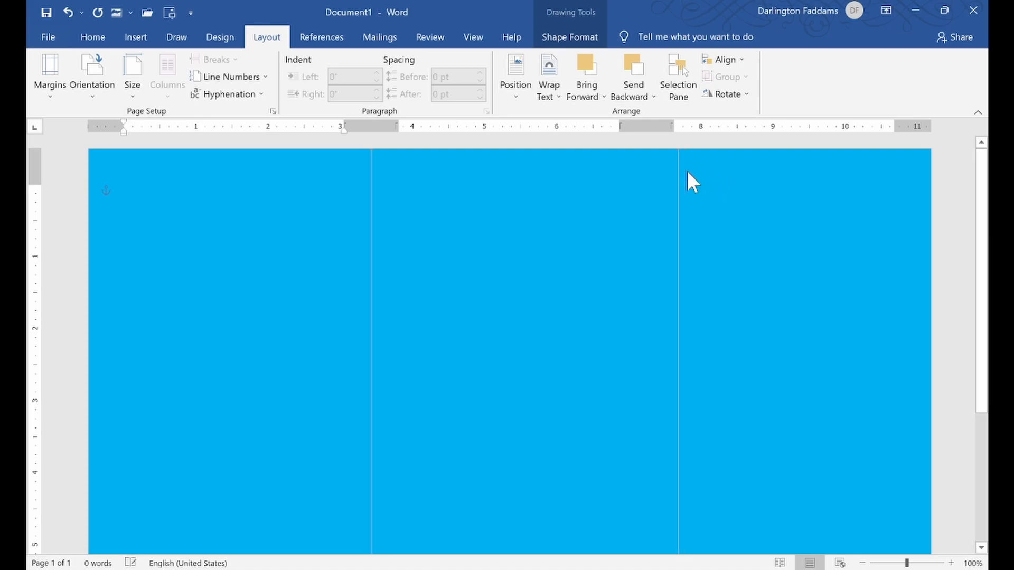
{"action": "key", "text": "Right"}
{"action": "key", "text": "Right"}
{"action": "key", "text": "Right"}
{"action": "key", "text": "Right"}
{"action": "key", "text": "Right"}
{"action": "key", "text": "Right"}
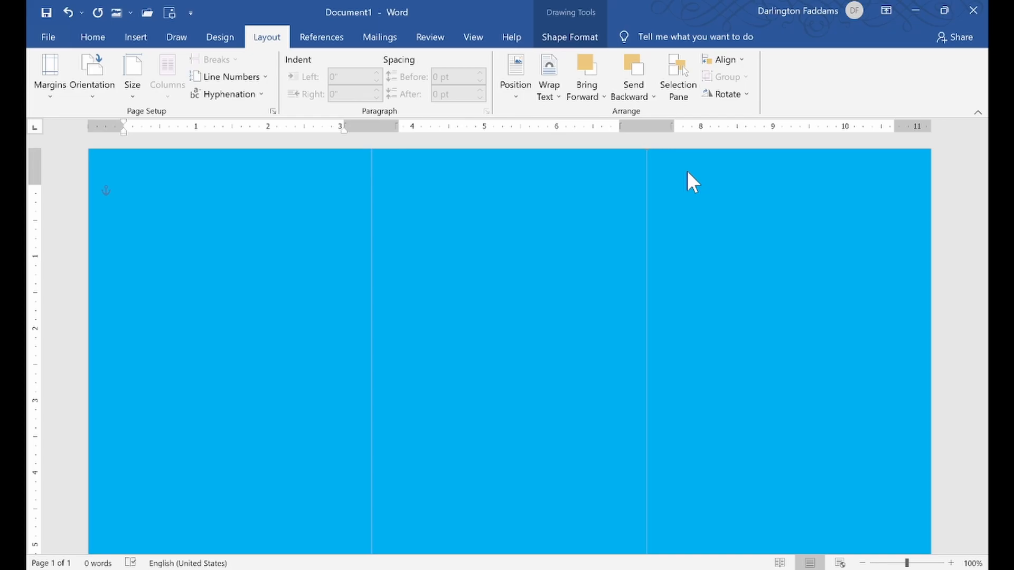
{"action": "key", "text": "Right"}
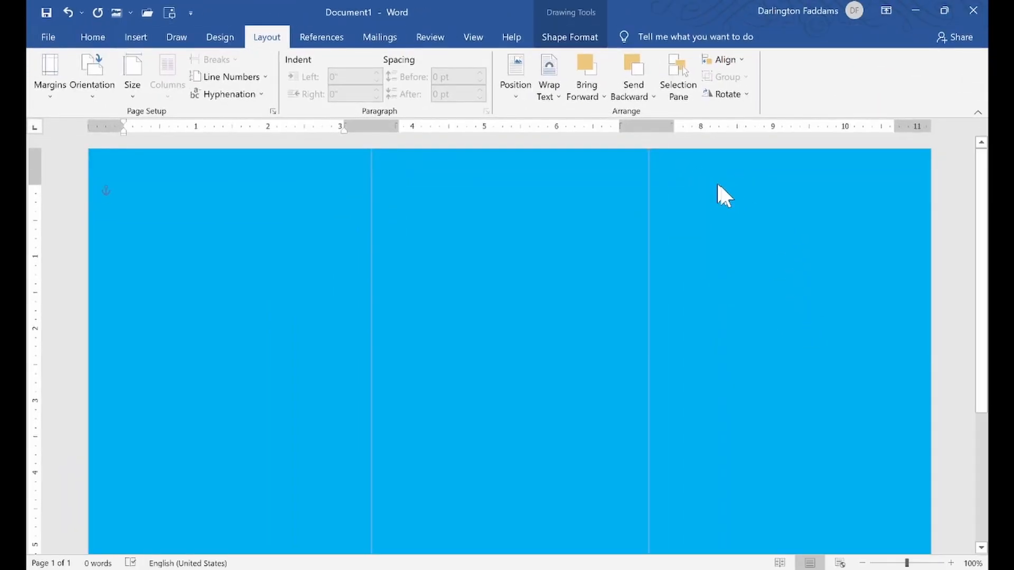
{"action": "left_click", "coordinate": [739, 202]}
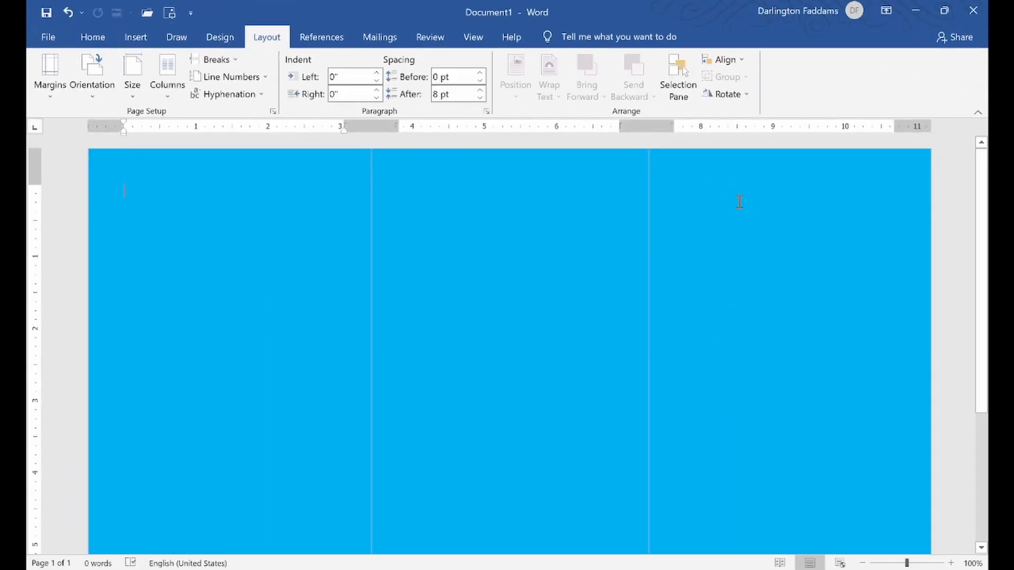
Switch to Brochure Front Design.pdf in the browser and compare its three-column layout with the Word page
{"action": "key", "text": "alt+Tab"}
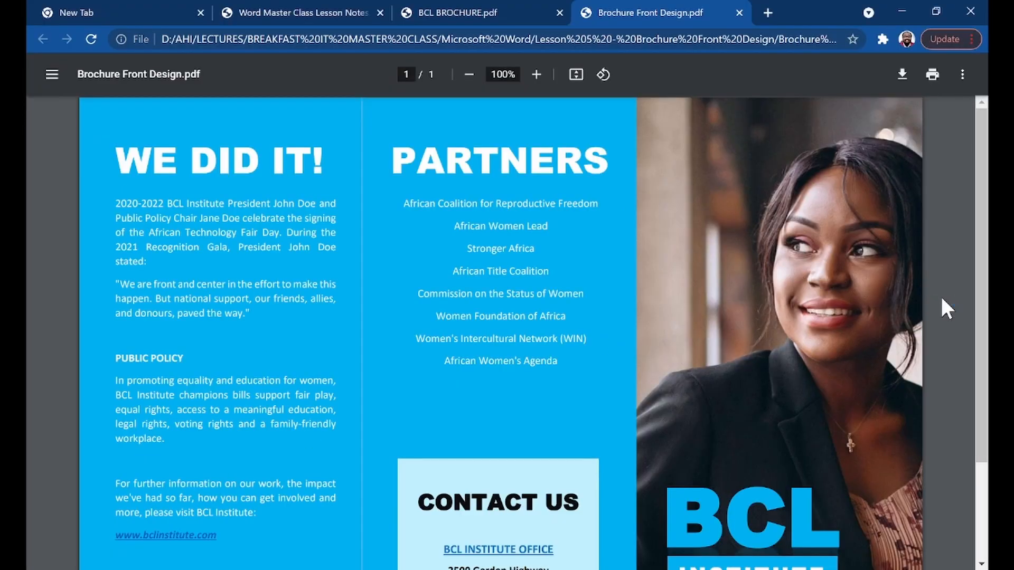
{"action": "scroll", "coordinate": [942, 300], "scroll_direction": "down", "scroll_amount": 3}
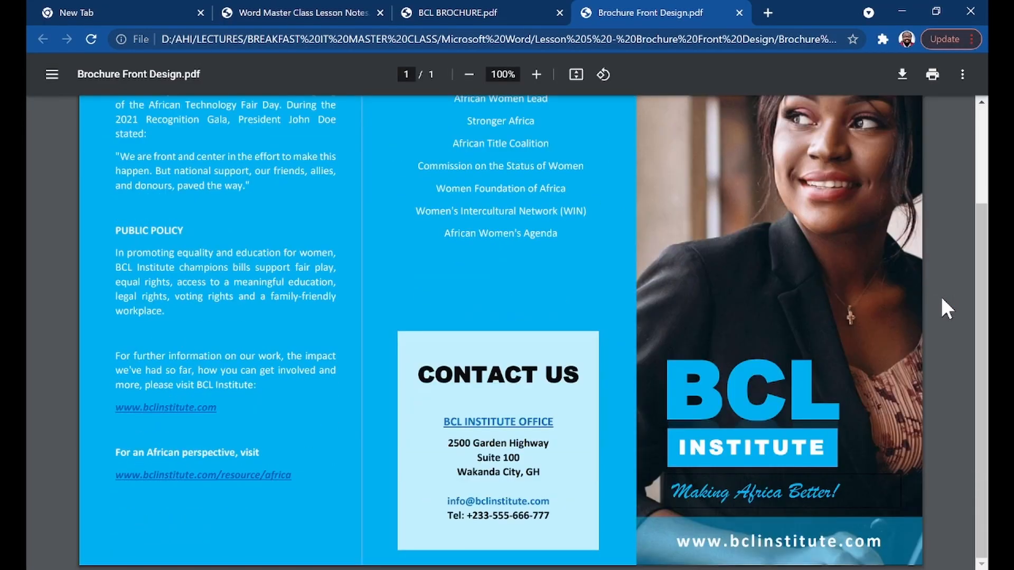
{"action": "scroll", "coordinate": [942, 299], "scroll_direction": "up", "scroll_amount": 3}
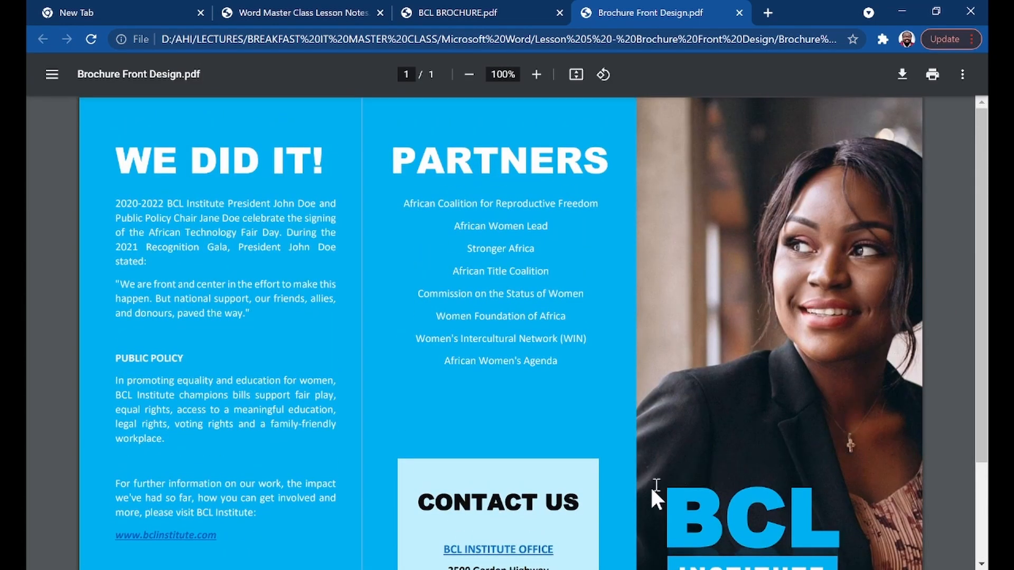
{"action": "key", "text": "alt+Tab"}
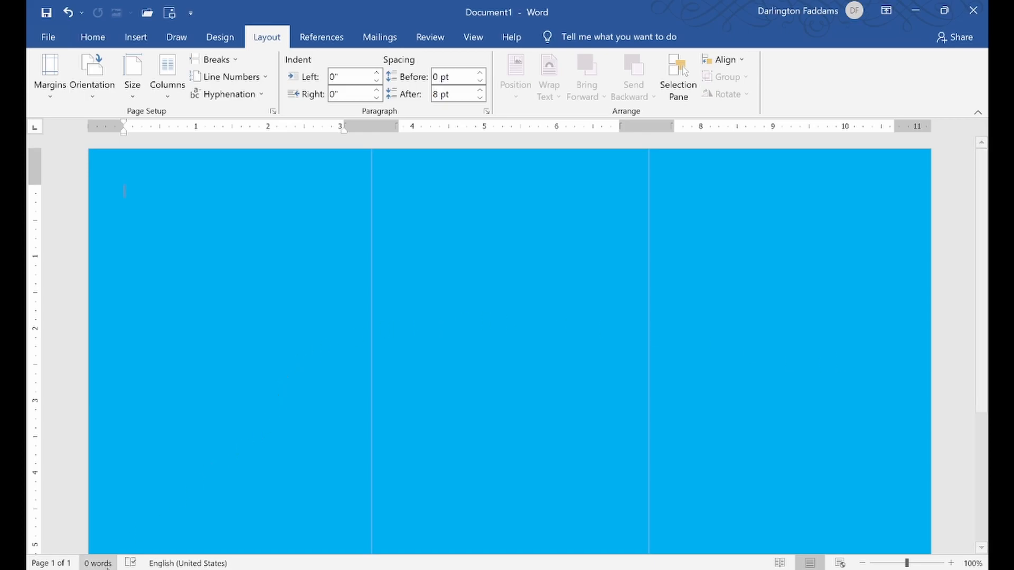
{"action": "key", "text": "alt+Tab"}
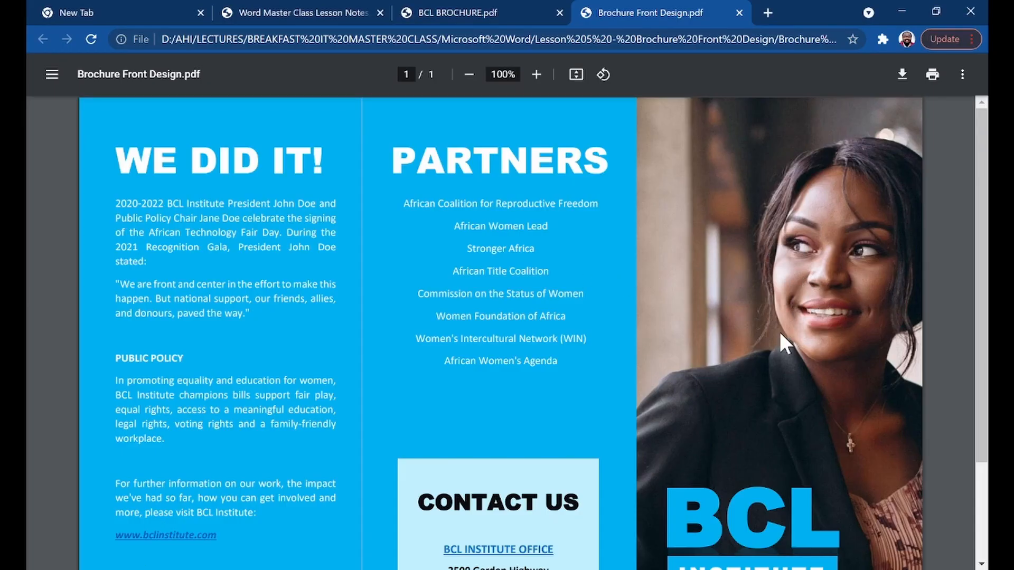
{"action": "key", "text": "alt+Tab"}
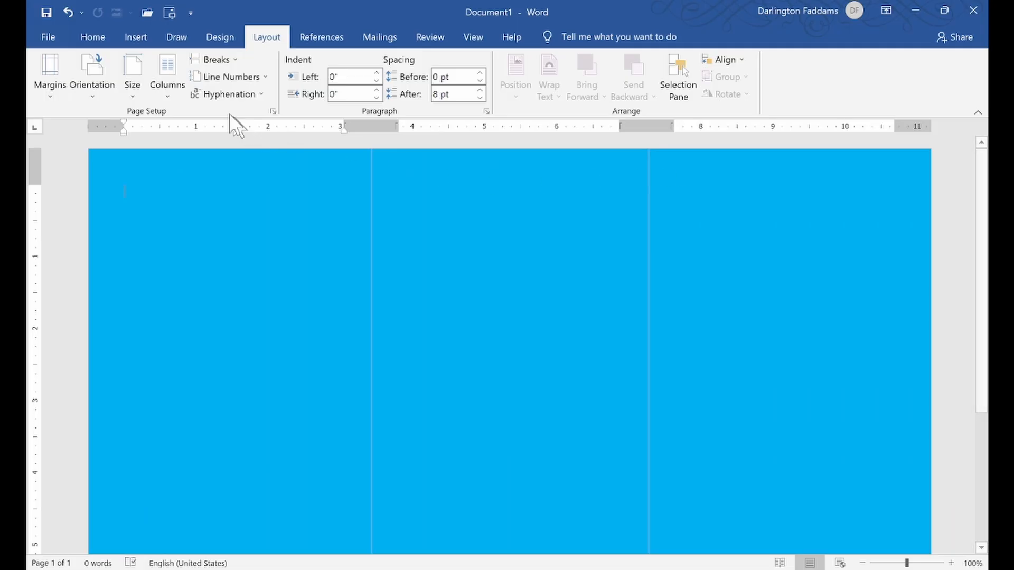
Insert the picture funding-african-american-business-woman.jpg from the Lesson 5 brochure folder on this device
{"action": "left_click", "coordinate": [136, 38]}
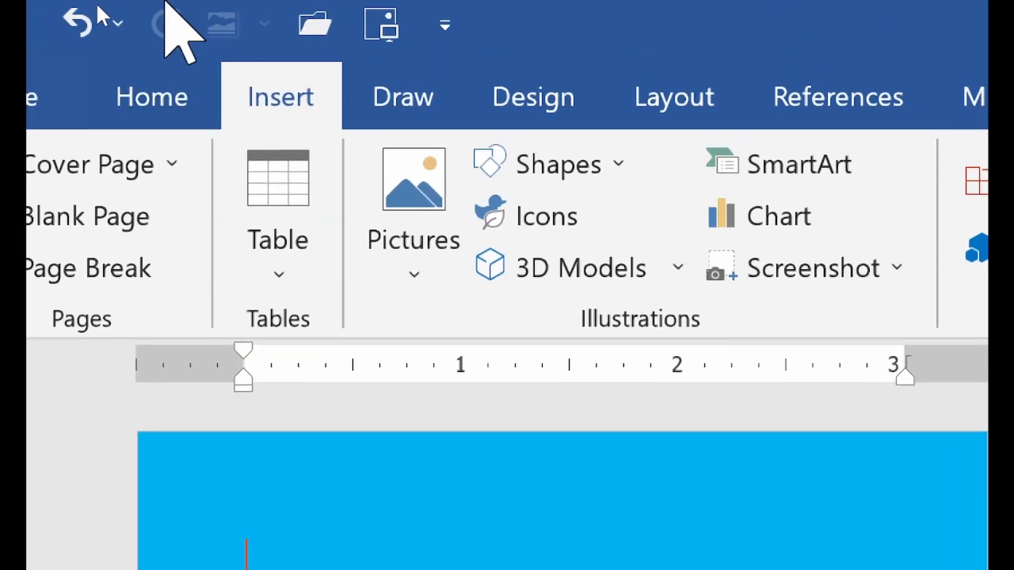
{"action": "left_click", "coordinate": [442, 247]}
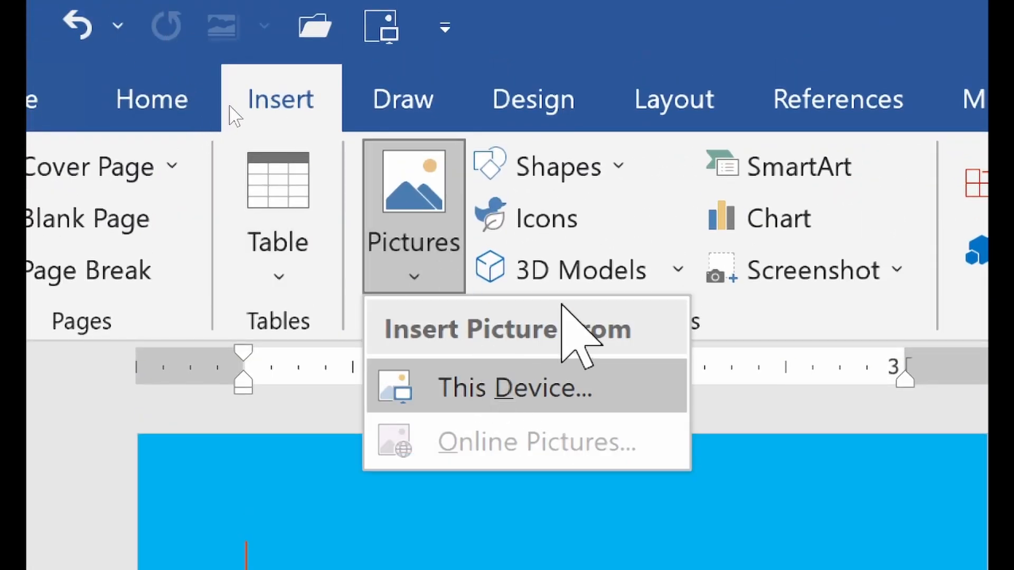
{"action": "left_click", "coordinate": [544, 389]}
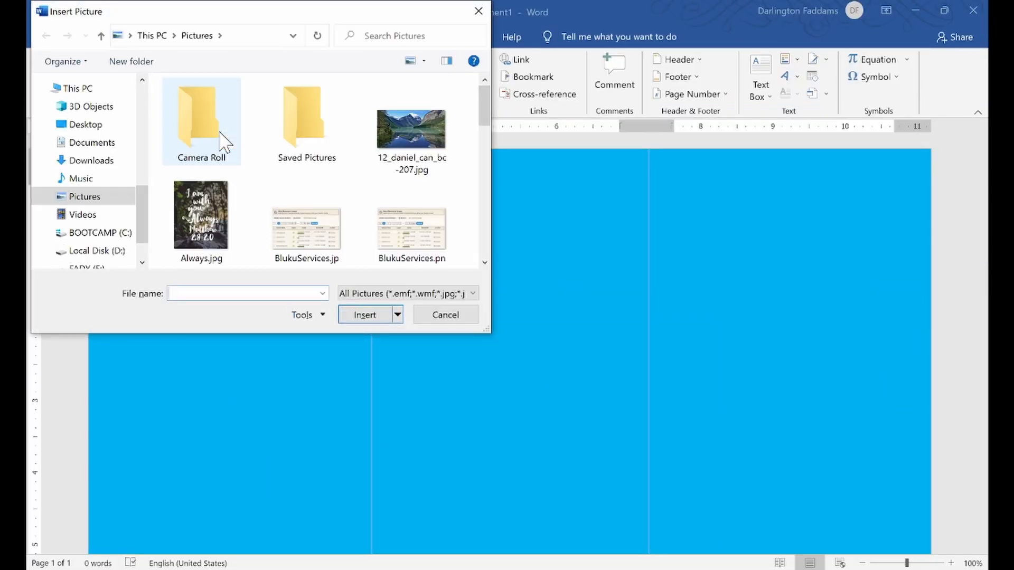
{"action": "scroll", "coordinate": [136, 193], "scroll_direction": "up", "scroll_amount": 10}
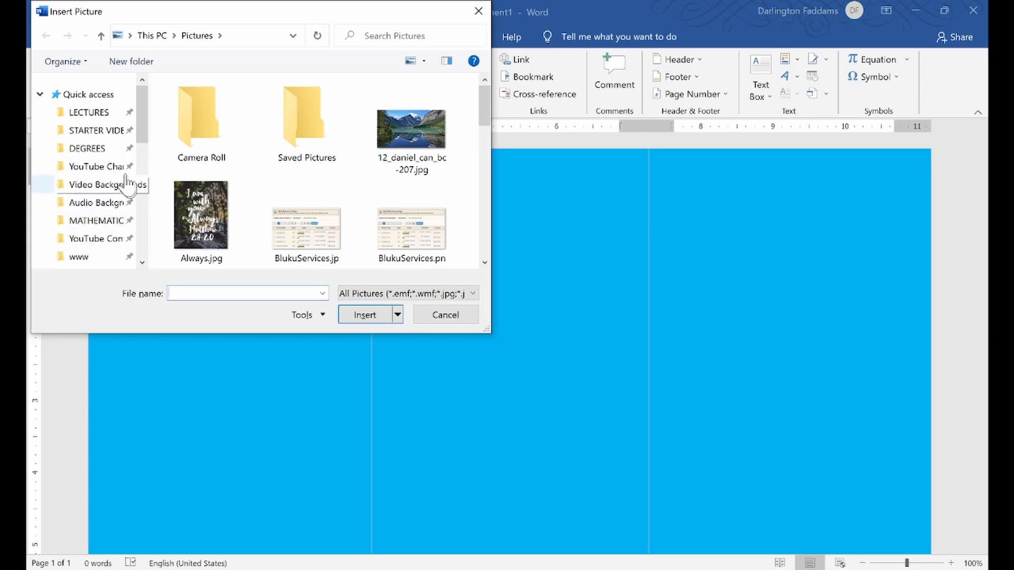
{"action": "left_click", "coordinate": [132, 191]}
{"action": "left_click", "coordinate": [213, 134]}
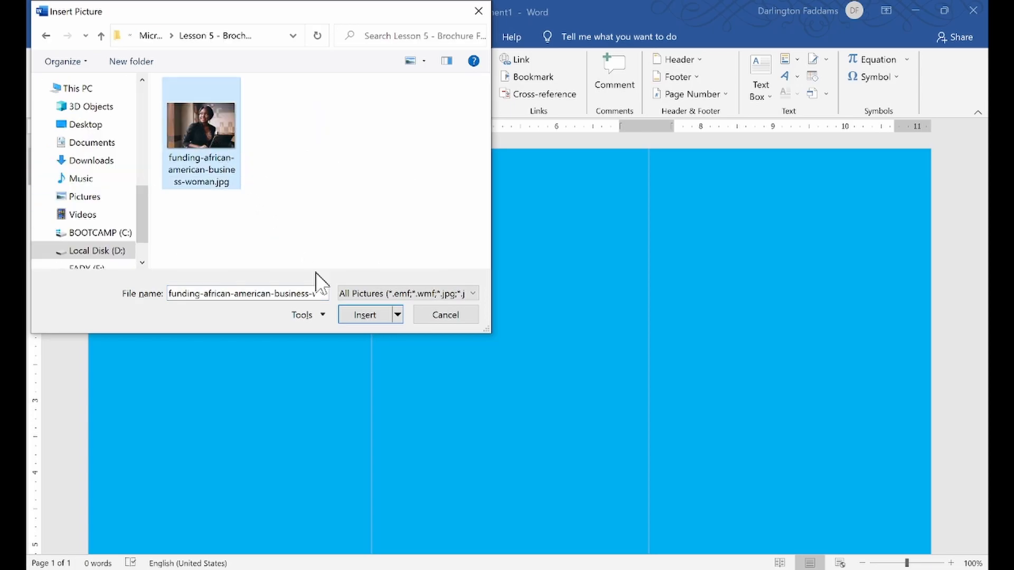
{"action": "left_click", "coordinate": [347, 311]}
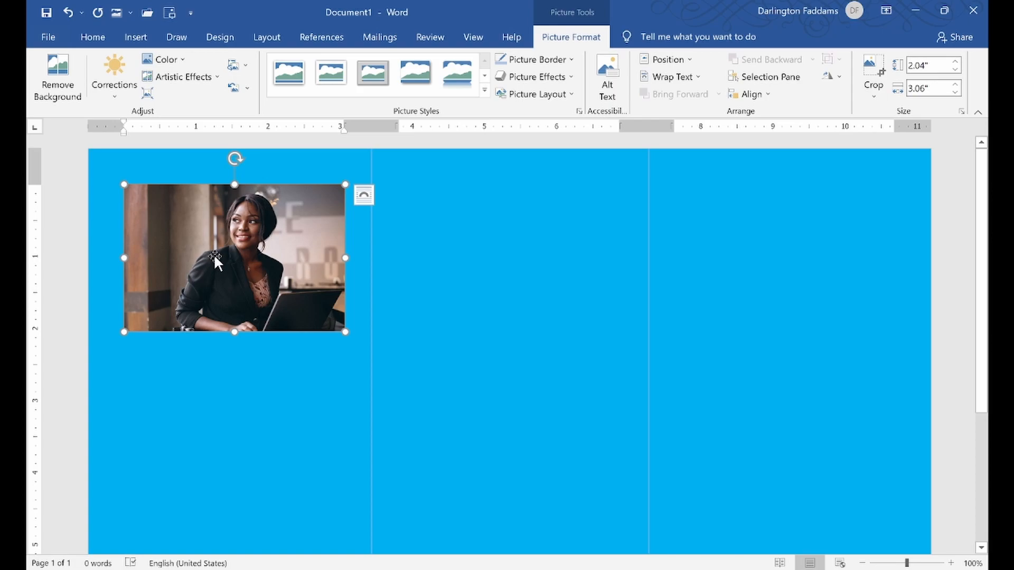
Set the picture's text wrapping to In Front of Text so it can be moved freely
{"action": "left_click_drag", "start_coordinate": [189, 239], "coordinate": [313, 289]}
{"action": "left_click_drag", "start_coordinate": [252, 245], "coordinate": [401, 298]}
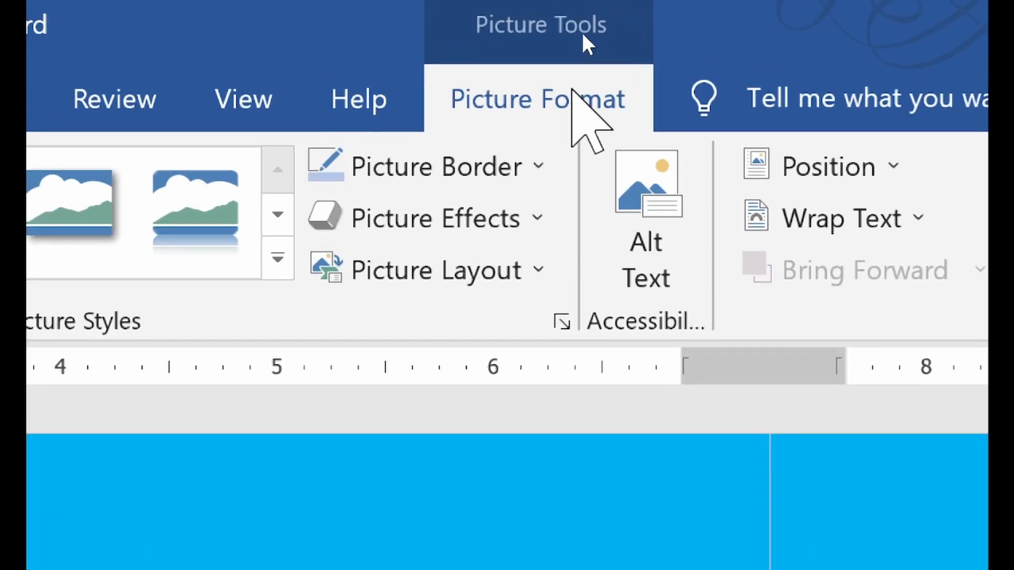
{"action": "left_click", "coordinate": [655, 218]}
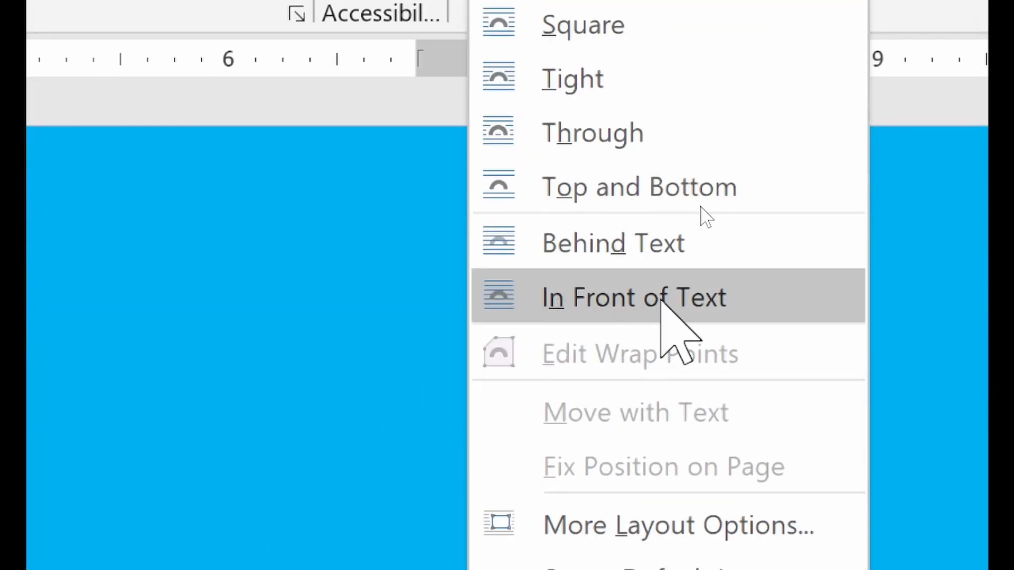
{"action": "left_click", "coordinate": [661, 301]}
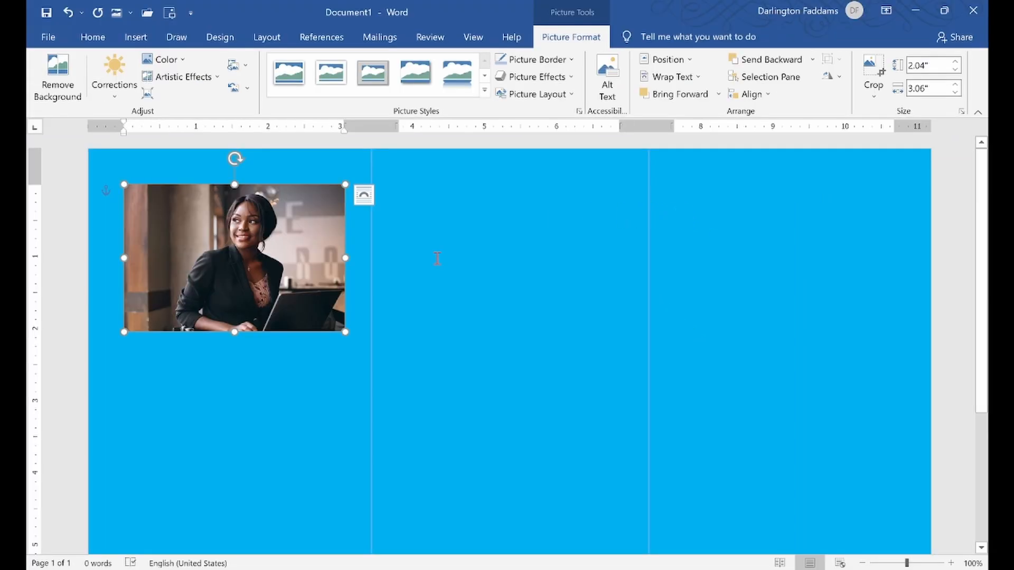
Move the picture to the upper part of the third column and check its placement against Brochure Front Design.pdf
{"action": "left_click_drag", "start_coordinate": [330, 276], "coordinate": [651, 298]}
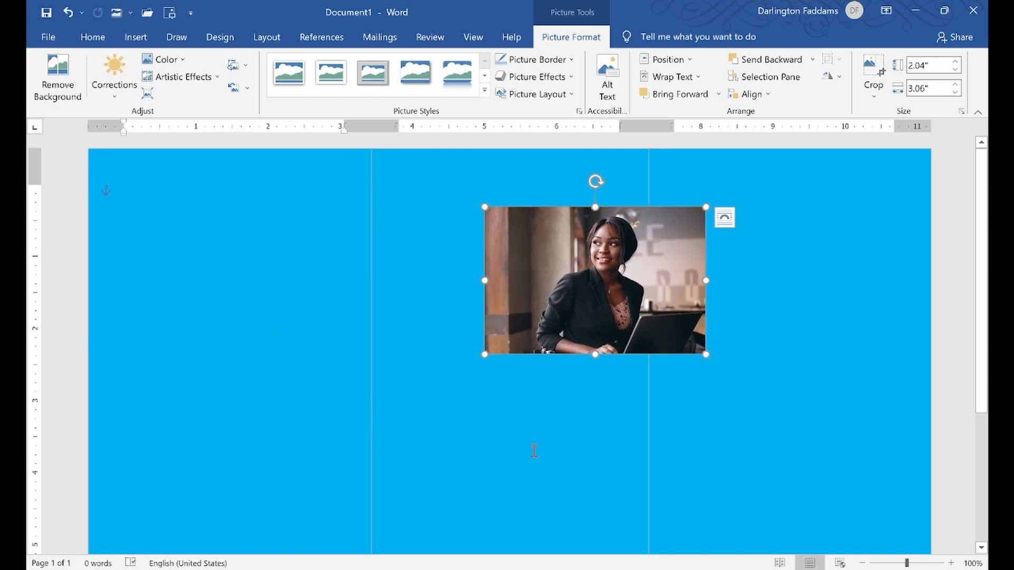
{"action": "left_click", "coordinate": [521, 569]}
{"action": "left_click_drag", "start_coordinate": [614, 253], "coordinate": [778, 215]}
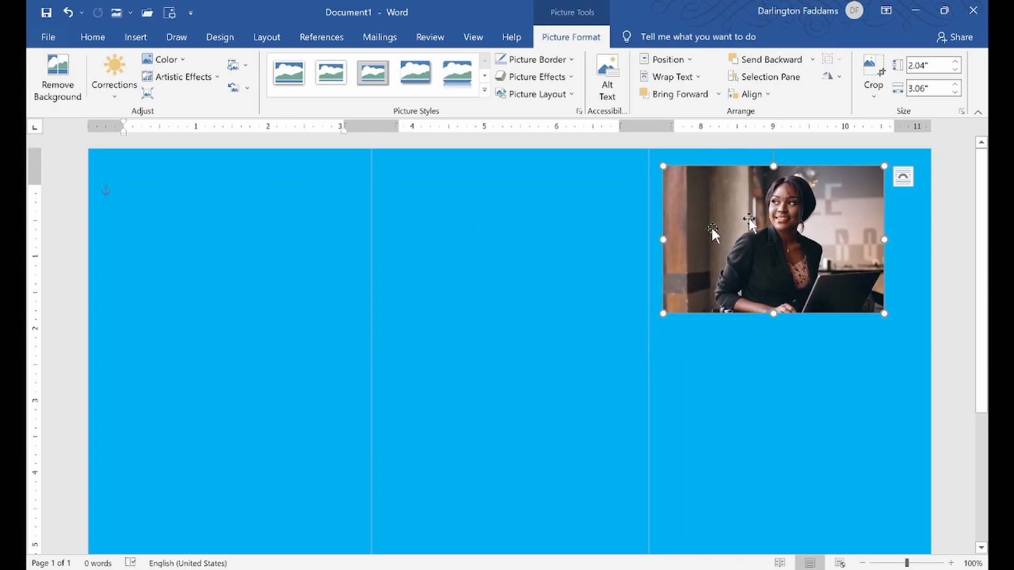
{"action": "left_click", "coordinate": [131, 569]}
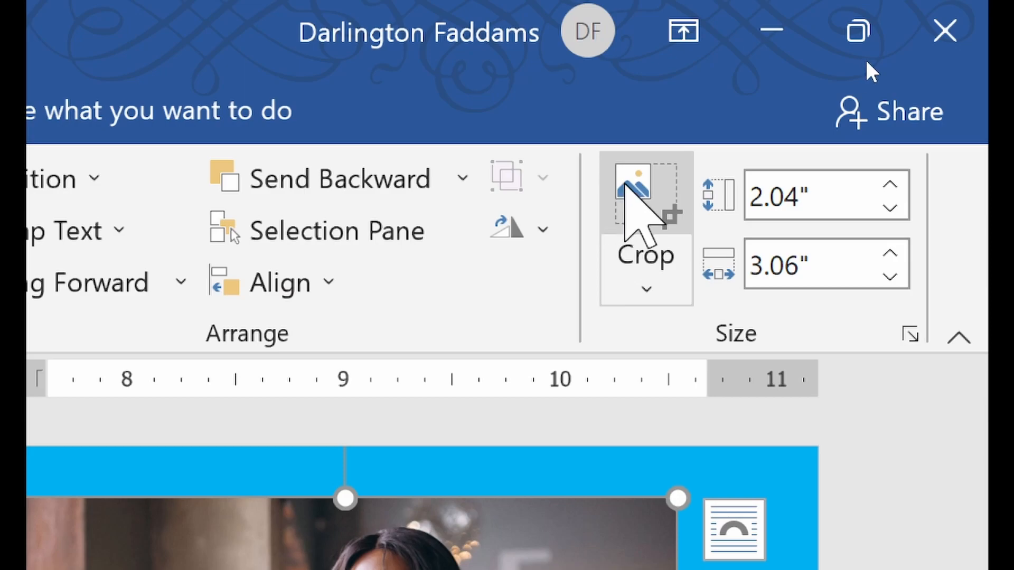
Crop the picture's right side through the woman's hair, leaving a width of about 1.98"
{"action": "left_click", "coordinate": [629, 190]}
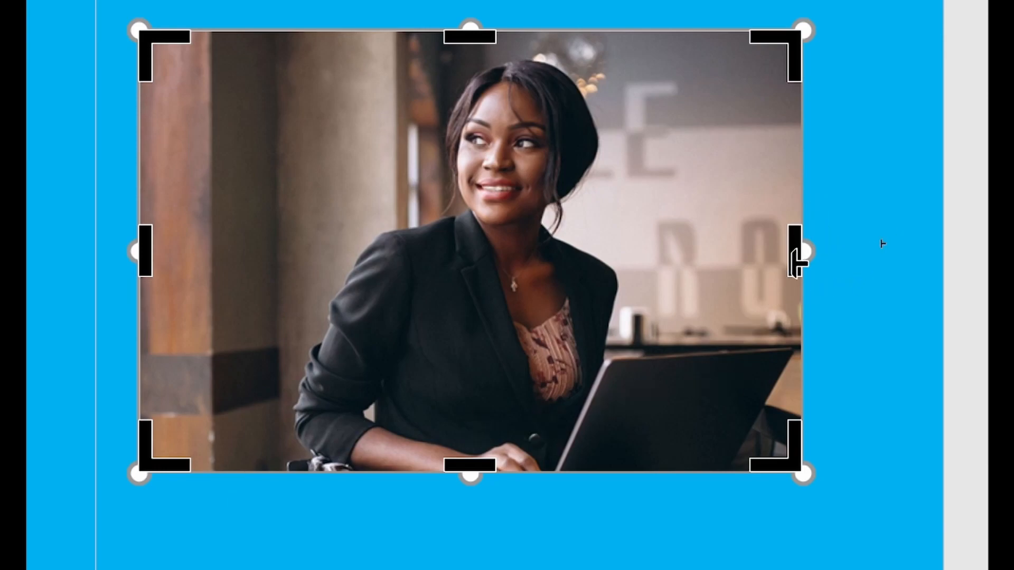
{"action": "left_click_drag", "start_coordinate": [796, 263], "coordinate": [568, 263]}
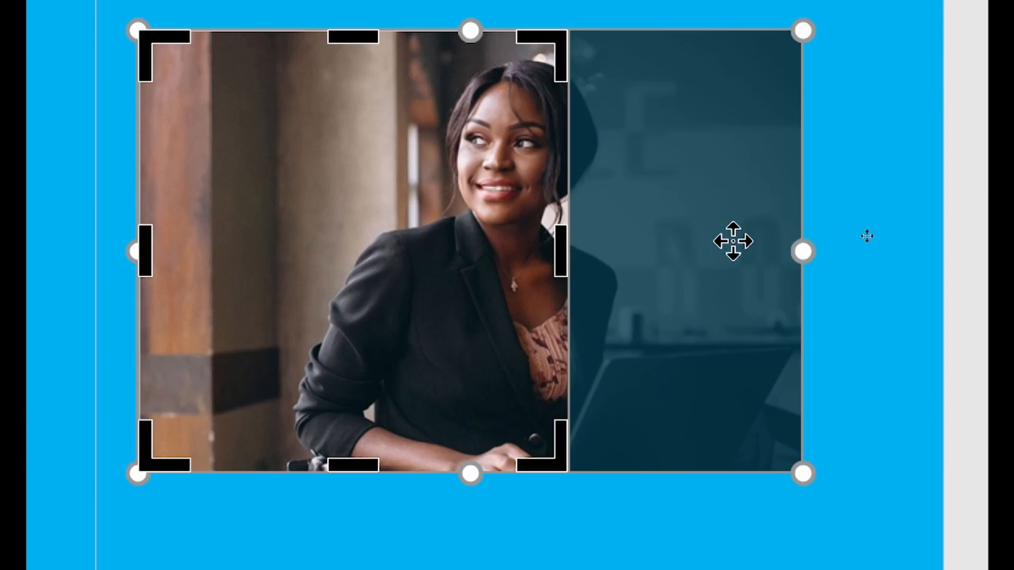
{"action": "left_click", "coordinate": [851, 209]}
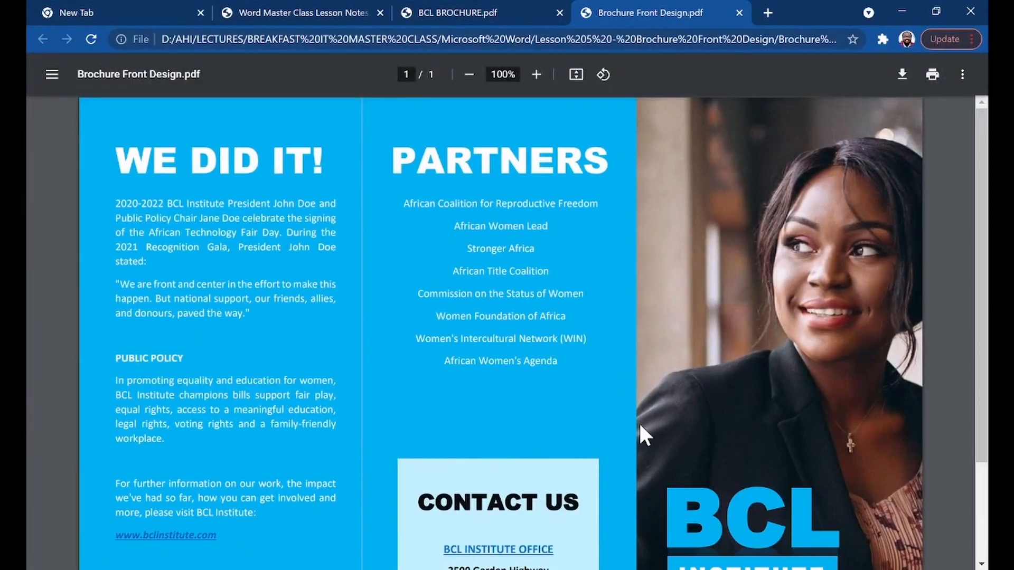
Check the framing in the brochure PDF and crop the picture's left side in Word up to the woman's upper arm
{"action": "scroll", "coordinate": [642, 436], "scroll_direction": "down", "scroll_amount": 2}
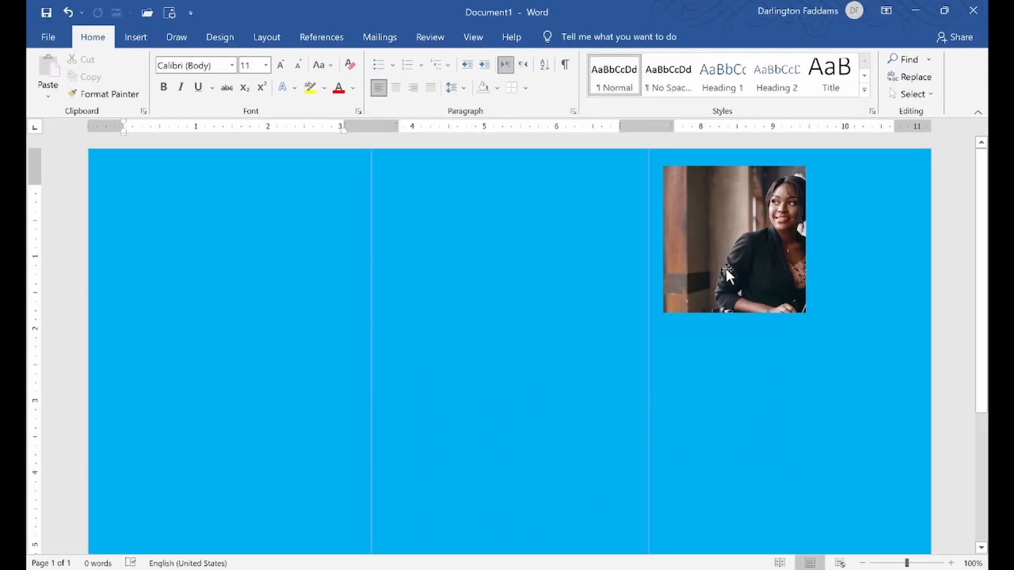
{"action": "left_click", "coordinate": [743, 242]}
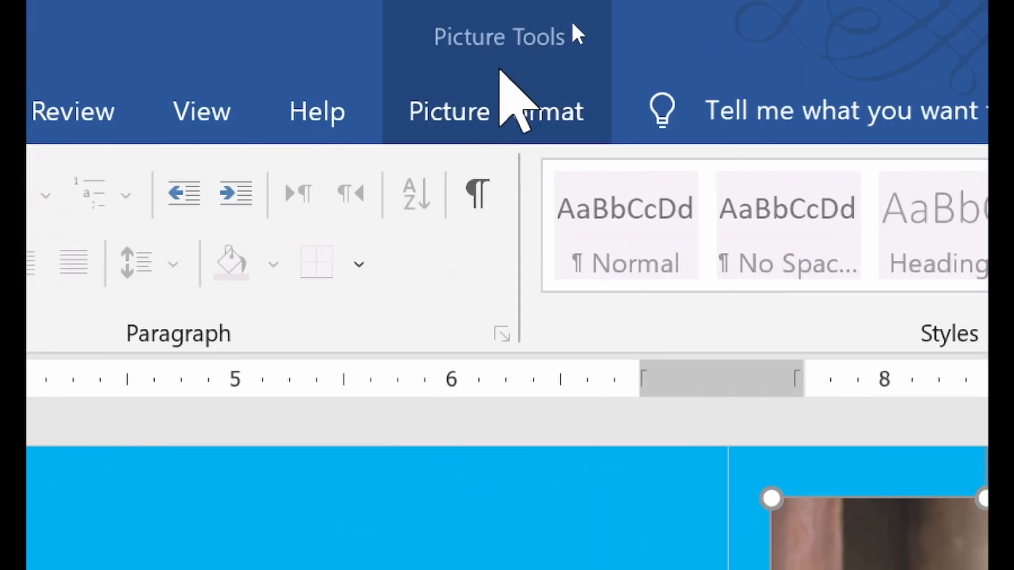
{"action": "left_click", "coordinate": [508, 109]}
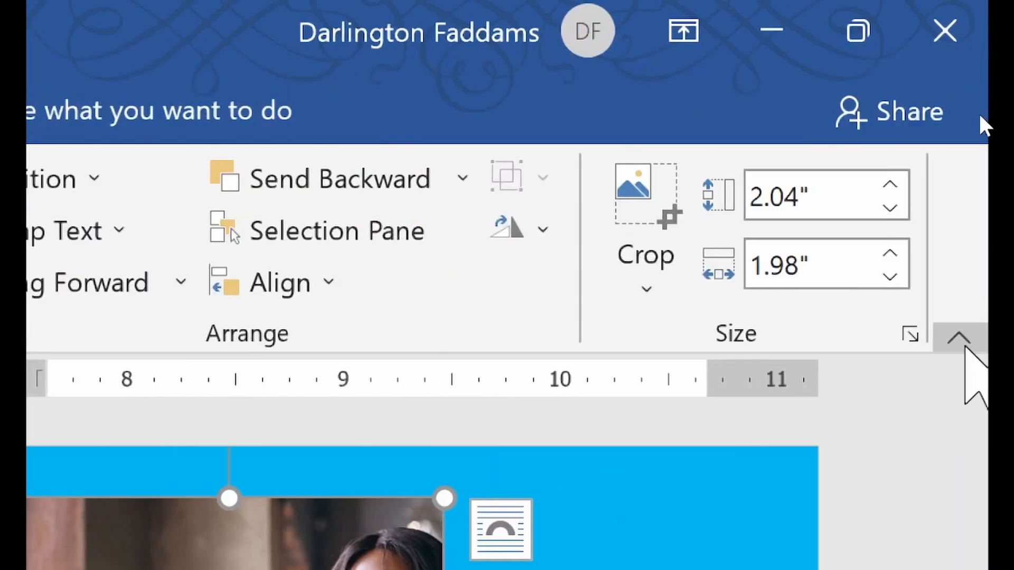
{"action": "left_click", "coordinate": [640, 211]}
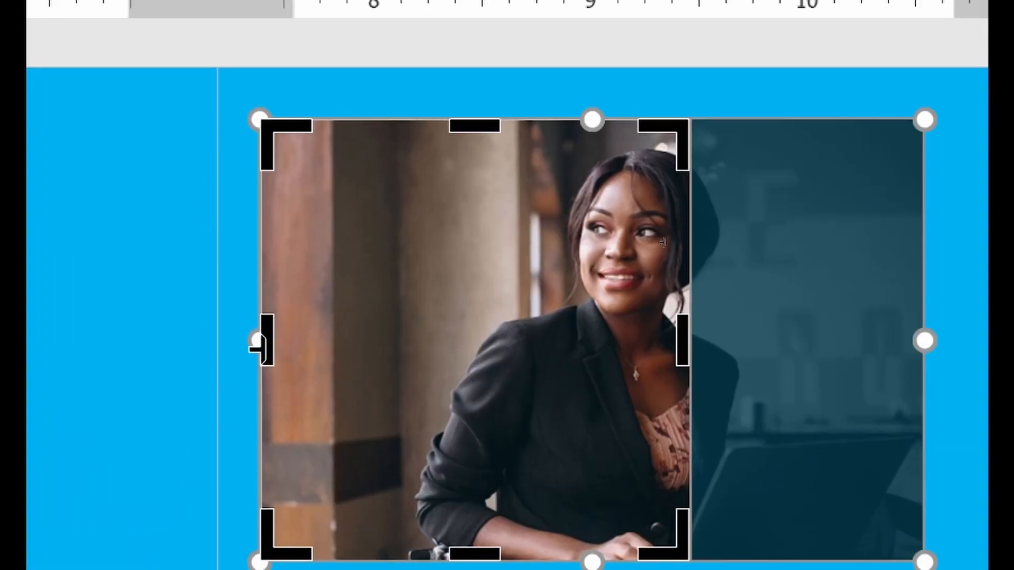
{"action": "left_click_drag", "start_coordinate": [259, 346], "coordinate": [464, 344]}
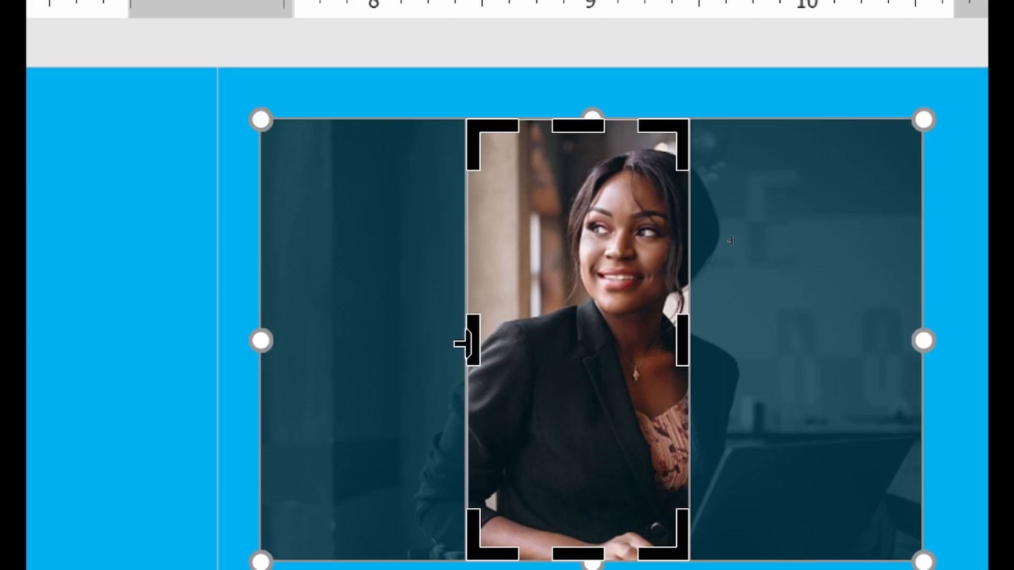
{"action": "left_click", "coordinate": [972, 311]}
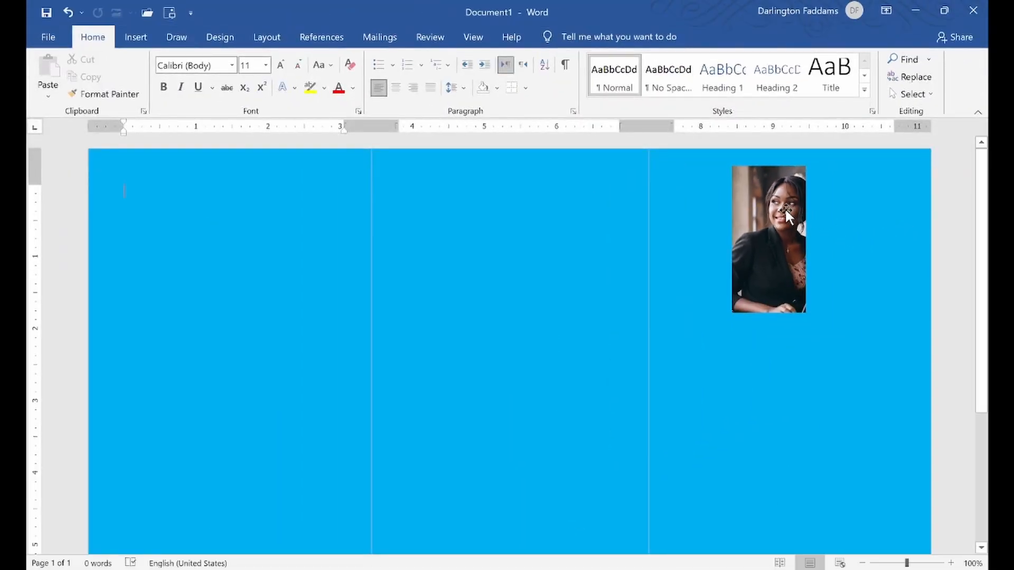
Move the cropped picture to the page's top edge and nudge its left edge onto the second divider line
{"action": "left_click_drag", "start_coordinate": [787, 212], "coordinate": [705, 196]}
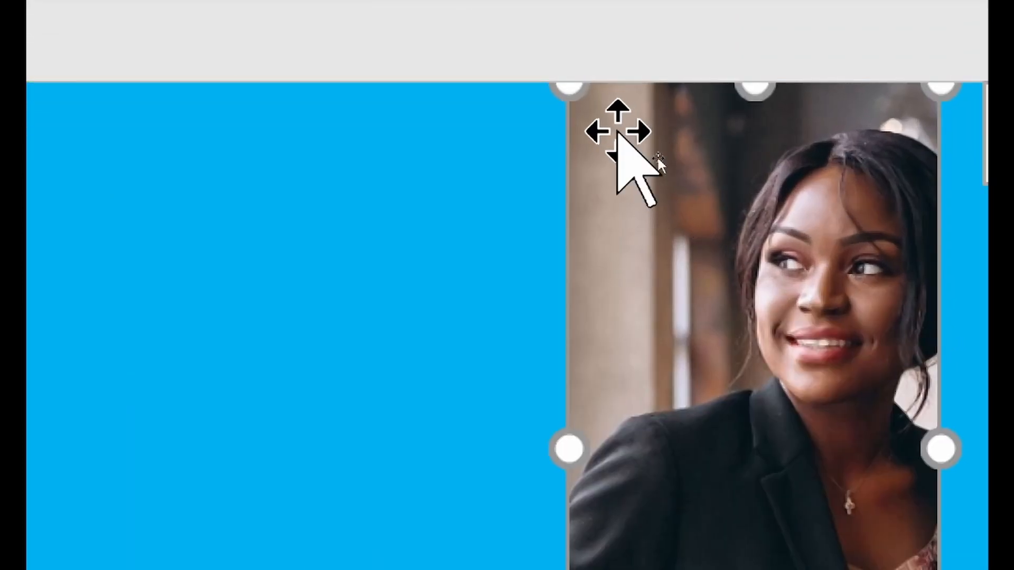
{"action": "mouse_move", "coordinate": [617, 132]}
{"action": "left_mouse_down"}
{"action": "mouse_move", "coordinate": [641, 136]}
{"action": "mouse_move", "coordinate": [604, 117]}
{"action": "mouse_move", "coordinate": [629, 118]}
{"action": "mouse_move", "coordinate": [620, 116]}
{"action": "left_mouse_up"}
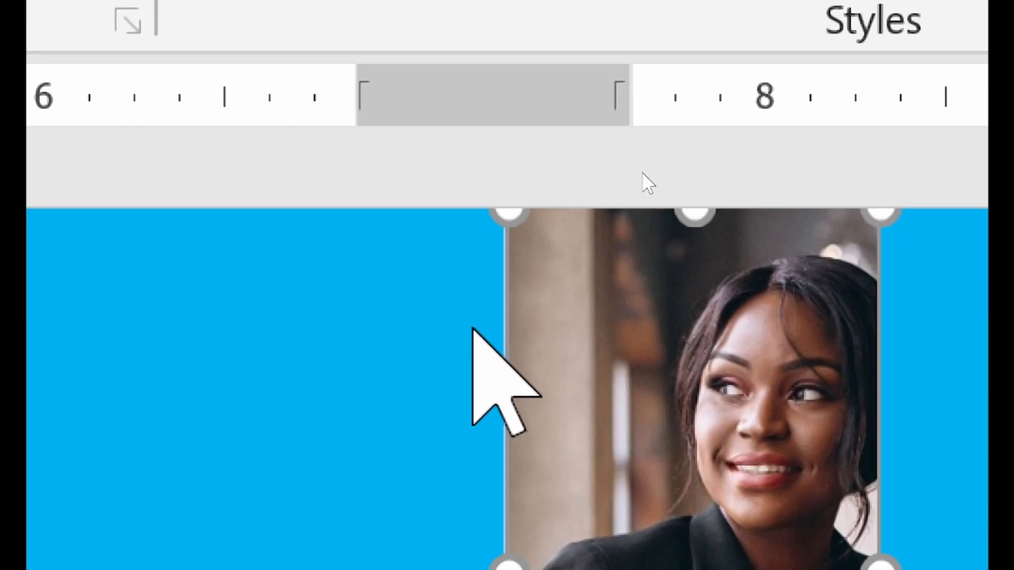
{"action": "key", "text": "Left"}
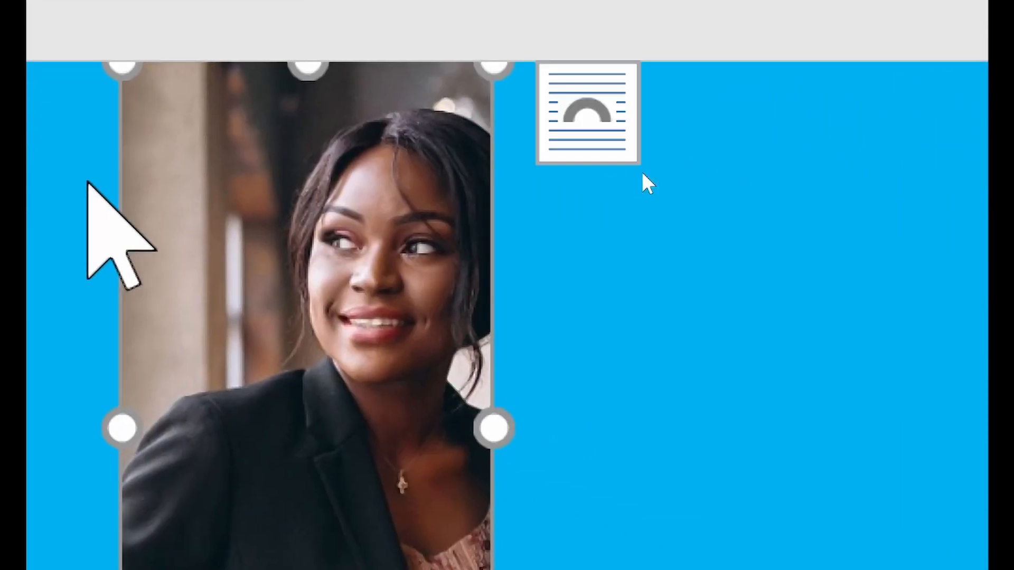
{"action": "key", "text": "Right"}
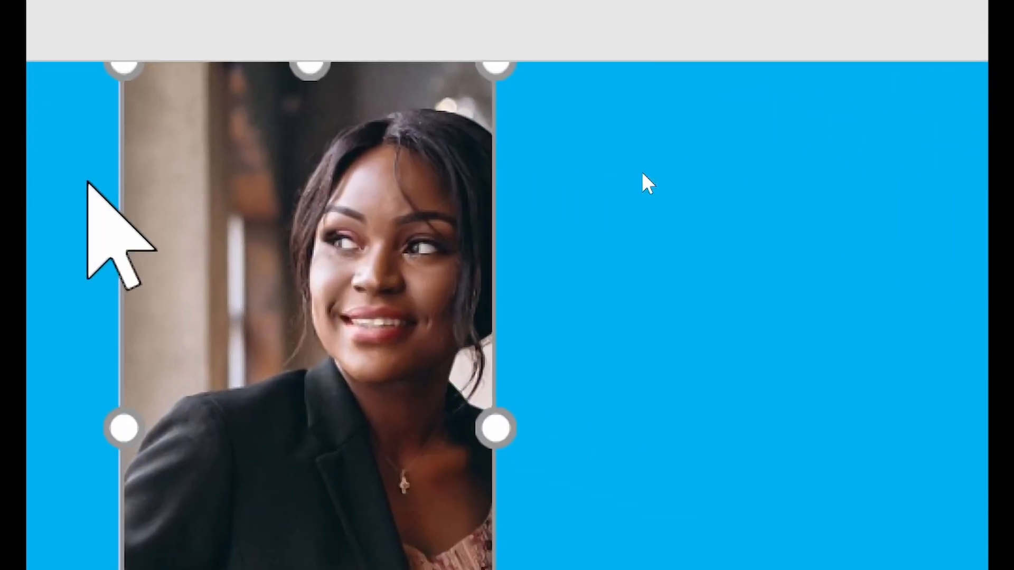
{"action": "key", "text": "Up"}
{"action": "key", "text": "Down"}
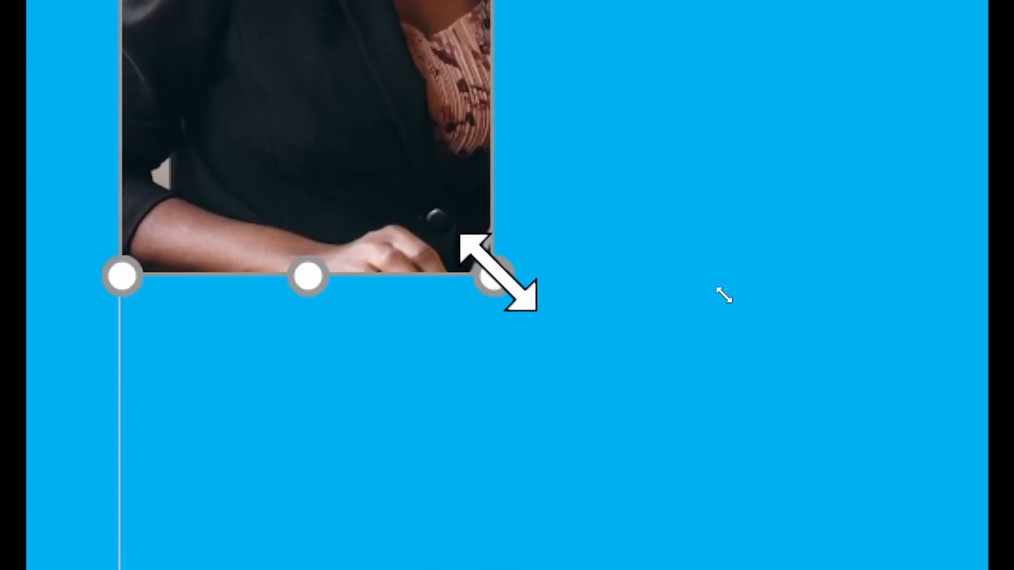
Enlarge the picture from its lower-right corner to about 8.28" high and 4.2" wide, filling the third column down to the page bottom
{"action": "left_click_drag", "start_coordinate": [494, 275], "coordinate": [694, 558]}
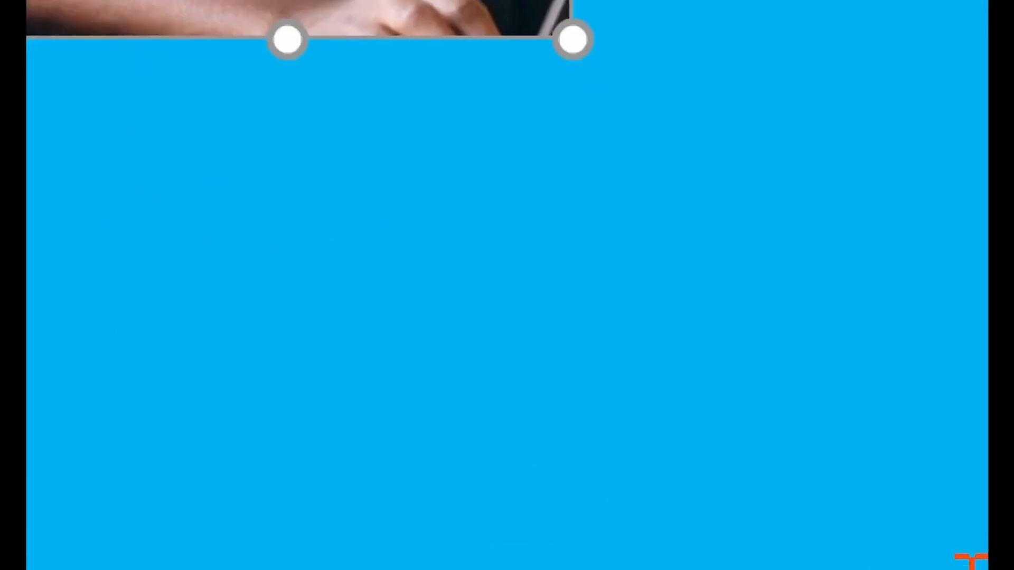
{"action": "left_click_drag", "start_coordinate": [766, 364], "coordinate": [853, 439]}
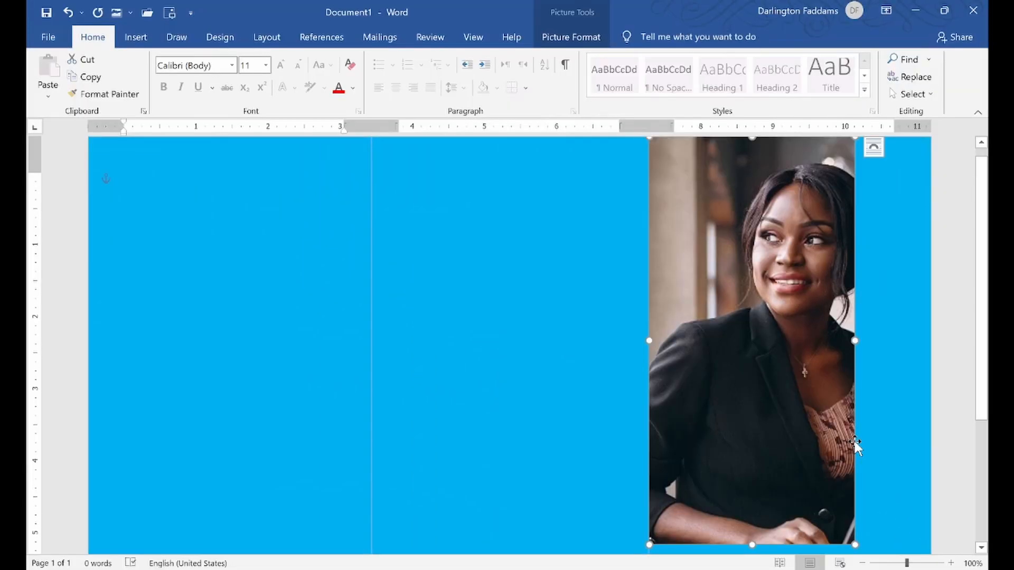
{"action": "scroll", "coordinate": [853, 439], "scroll_direction": "down", "scroll_amount": 7}
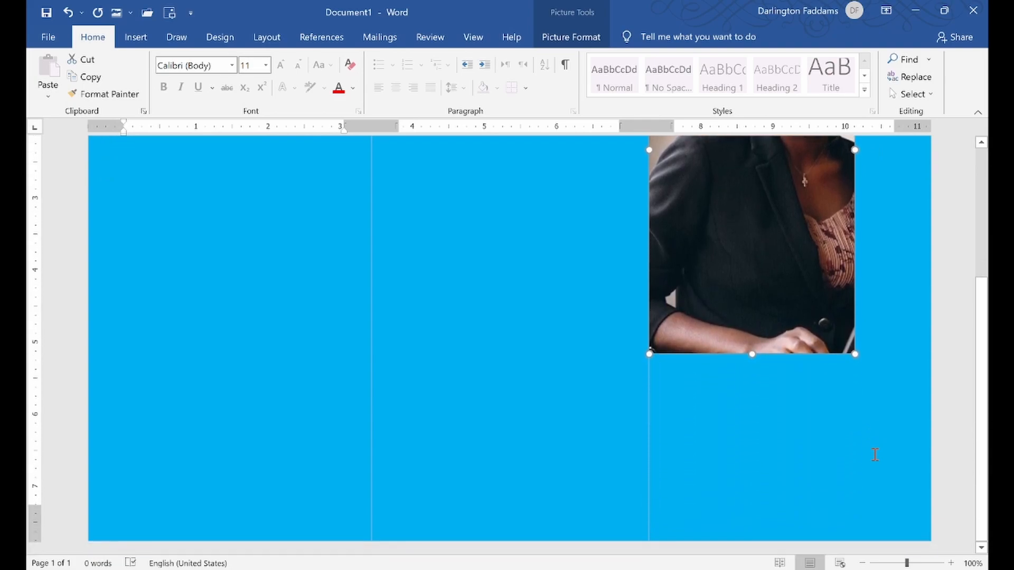
{"action": "left_click_drag", "start_coordinate": [855, 354], "coordinate": [949, 495]}
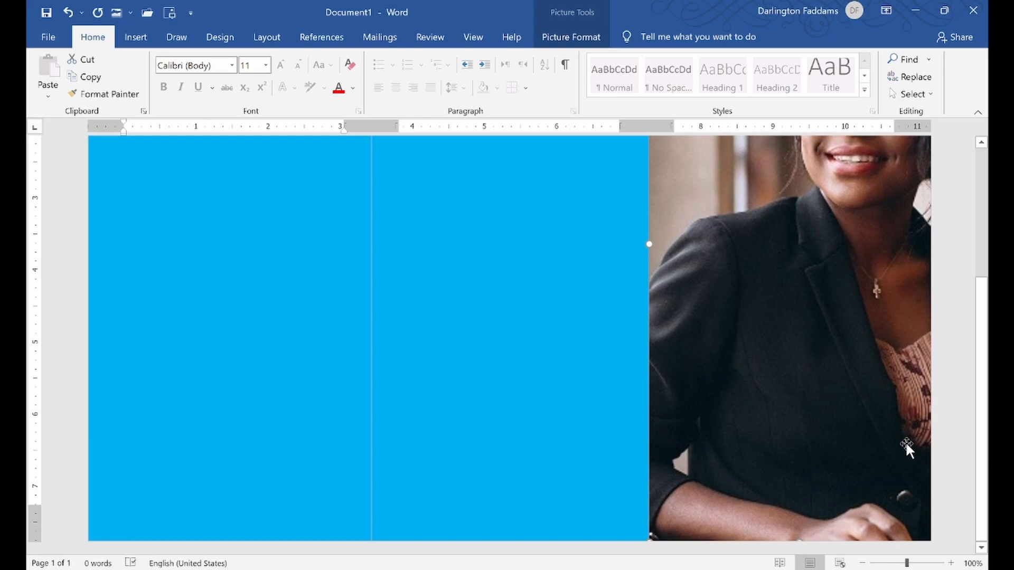
{"action": "scroll", "coordinate": [907, 445], "scroll_direction": "up", "scroll_amount": 3}
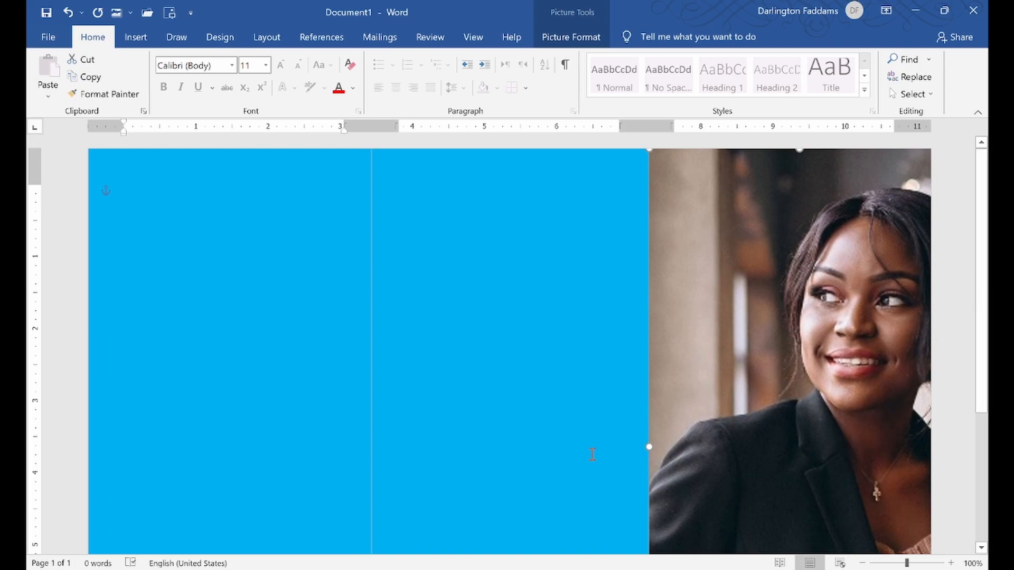
Crop a narrow strip off the picture's left side, leaving it 3.9" wide
{"action": "double_click", "coordinate": [919, 492]}
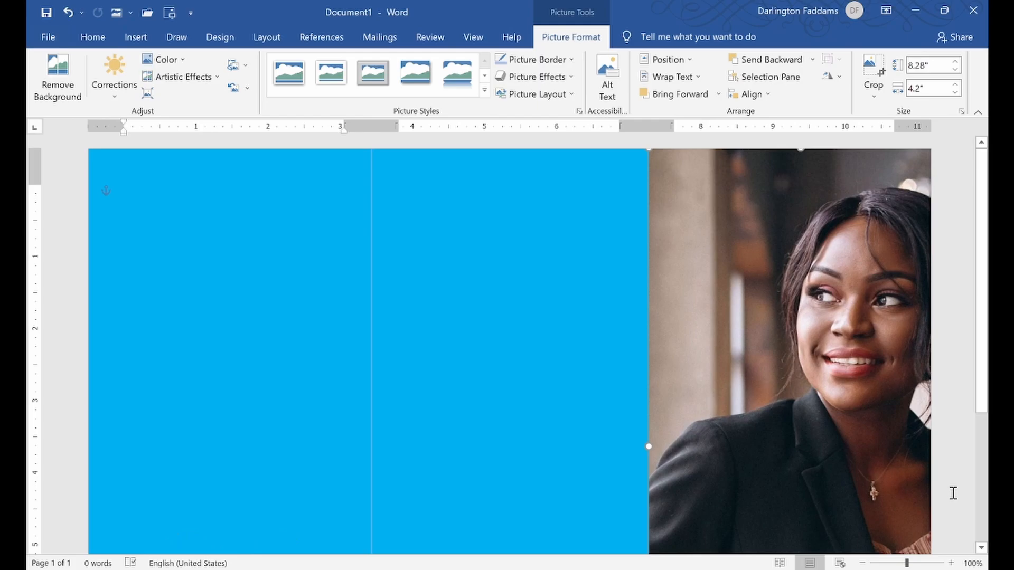
{"action": "scroll", "coordinate": [953, 493], "scroll_direction": "down", "scroll_amount": 2}
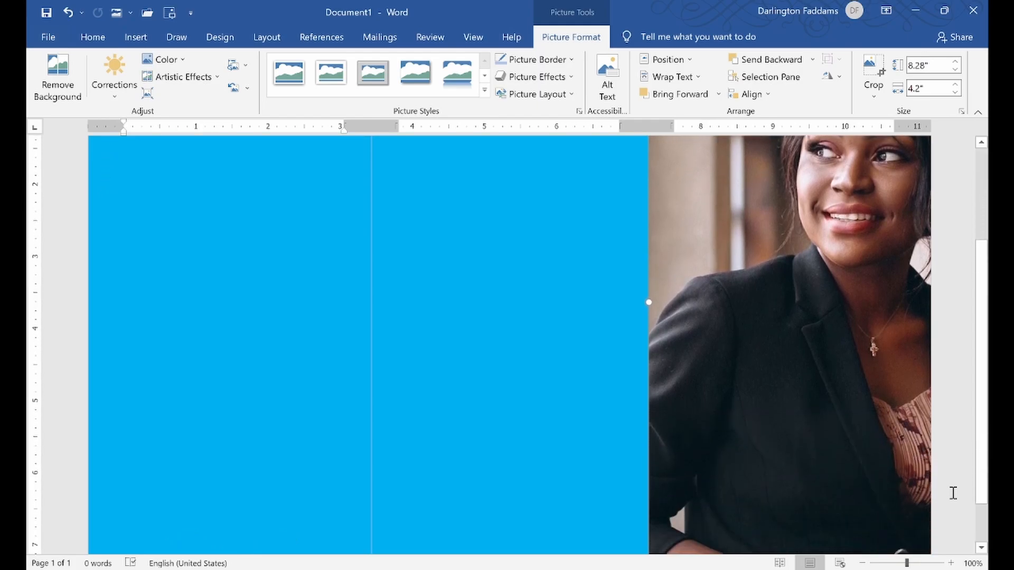
{"action": "left_click", "coordinate": [873, 79]}
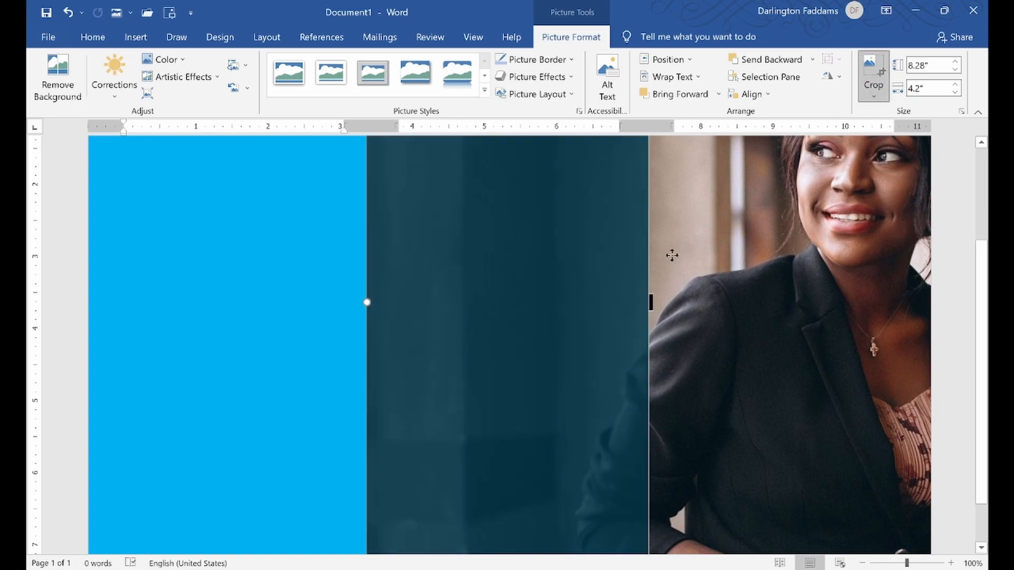
{"action": "left_click_drag", "start_coordinate": [651, 302], "coordinate": [671, 303]}
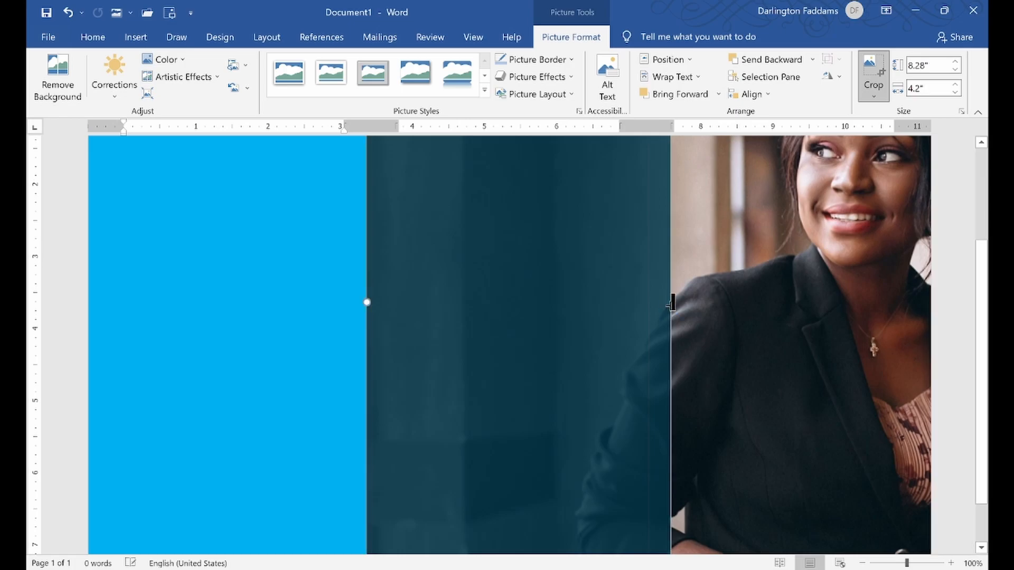
{"action": "left_click", "coordinate": [861, 74]}
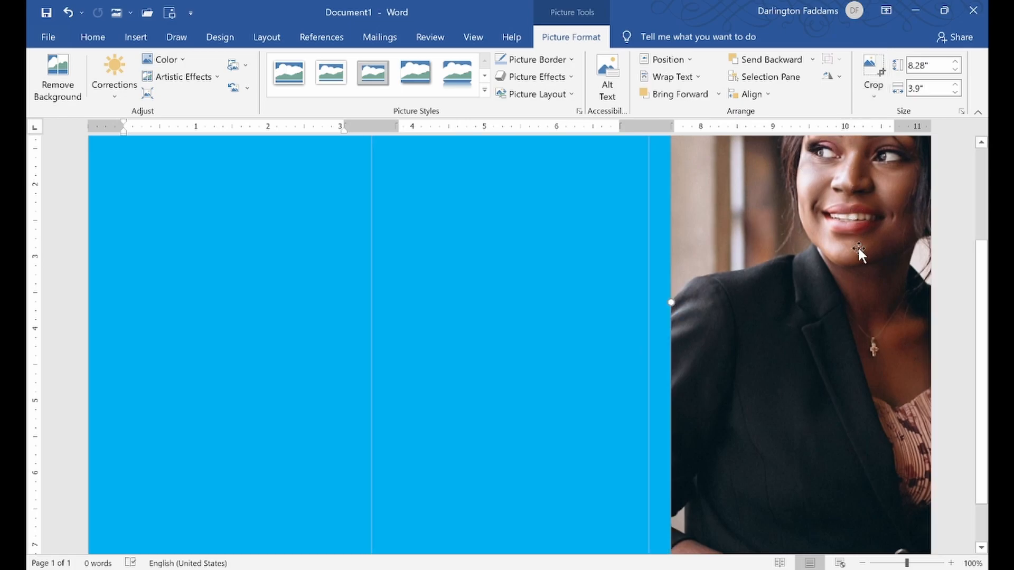
Nudge the cropped picture left until its left edge almost reaches the second divider line
{"action": "scroll", "coordinate": [857, 247], "scroll_direction": "up", "scroll_amount": 3}
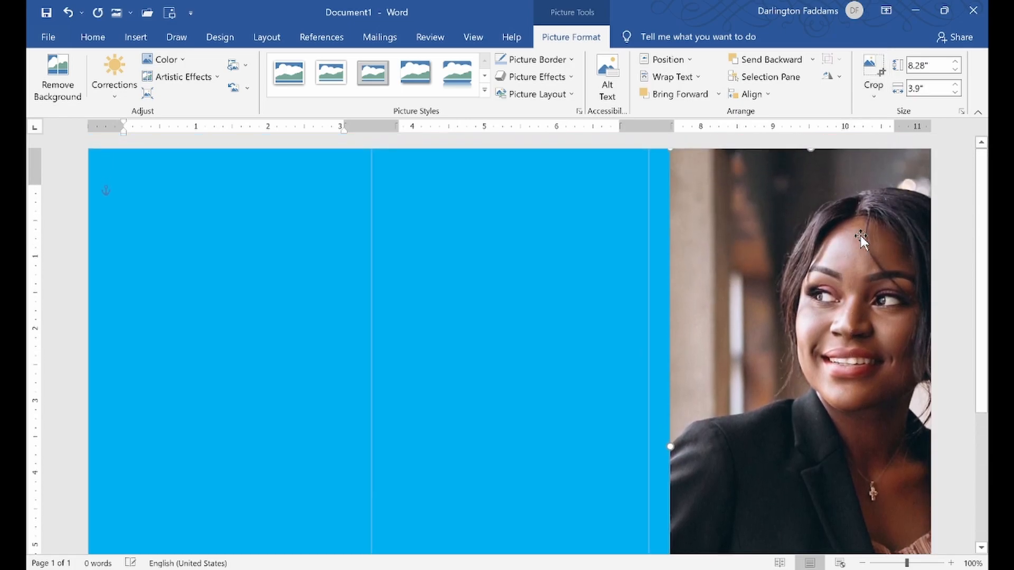
{"action": "key", "text": "Left"}
{"action": "key", "text": "Left"}
{"action": "key", "text": "Left"}
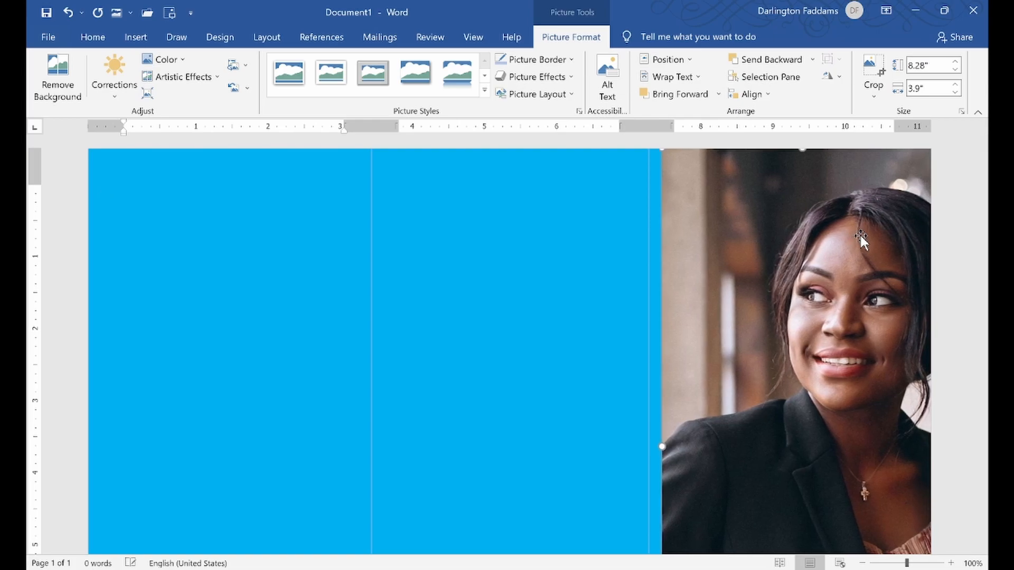
{"action": "key", "text": "Left"}
{"action": "key", "text": "Left"}
{"action": "key", "text": "Left"}
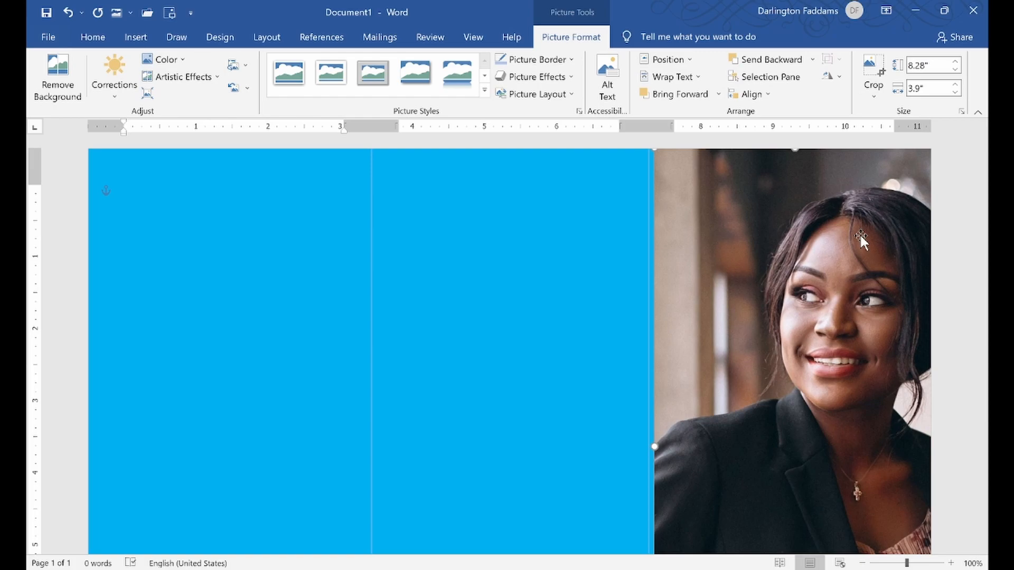
{"action": "scroll", "coordinate": [860, 233], "scroll_direction": "down", "scroll_amount": 5}
{"action": "scroll", "coordinate": [860, 236], "scroll_direction": "down", "scroll_amount": 8}
{"action": "scroll", "coordinate": [860, 233], "scroll_direction": "up", "scroll_amount": 10}
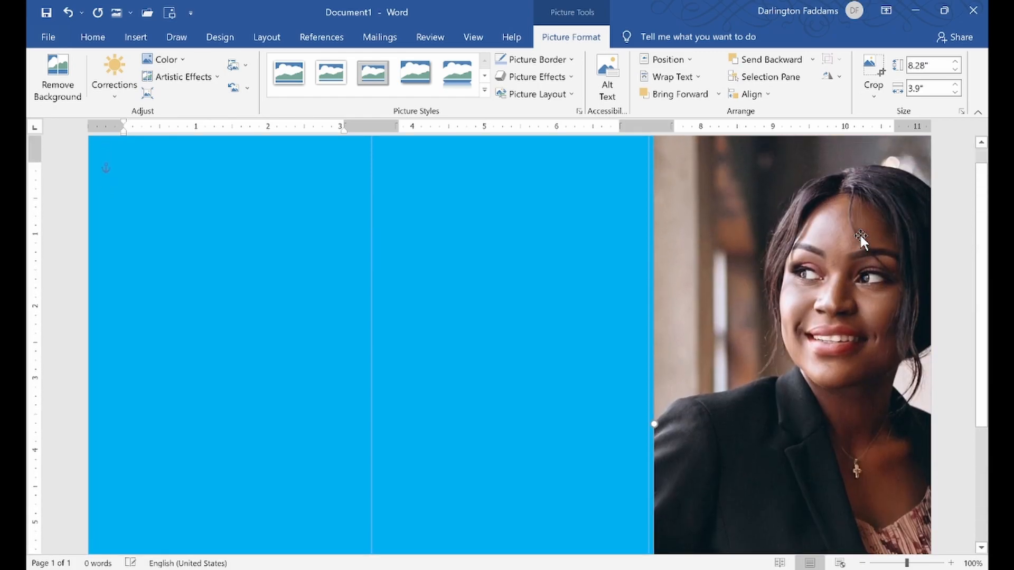
Extend the picture's left crop edge outward to the second divider line, giving a width of about 3.97"
{"action": "scroll", "coordinate": [653, 446], "scroll_direction": "down", "scroll_amount": 3}
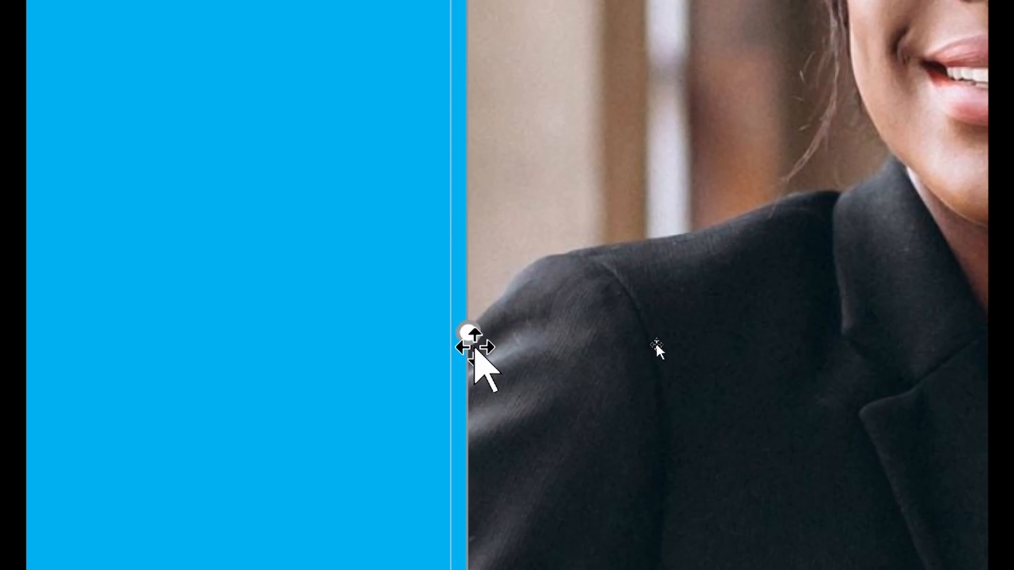
{"action": "scroll", "coordinate": [656, 348], "scroll_direction": "up", "scroll_amount": 3}
{"action": "scroll", "coordinate": [514, 561], "scroll_direction": "down", "scroll_amount": 1}
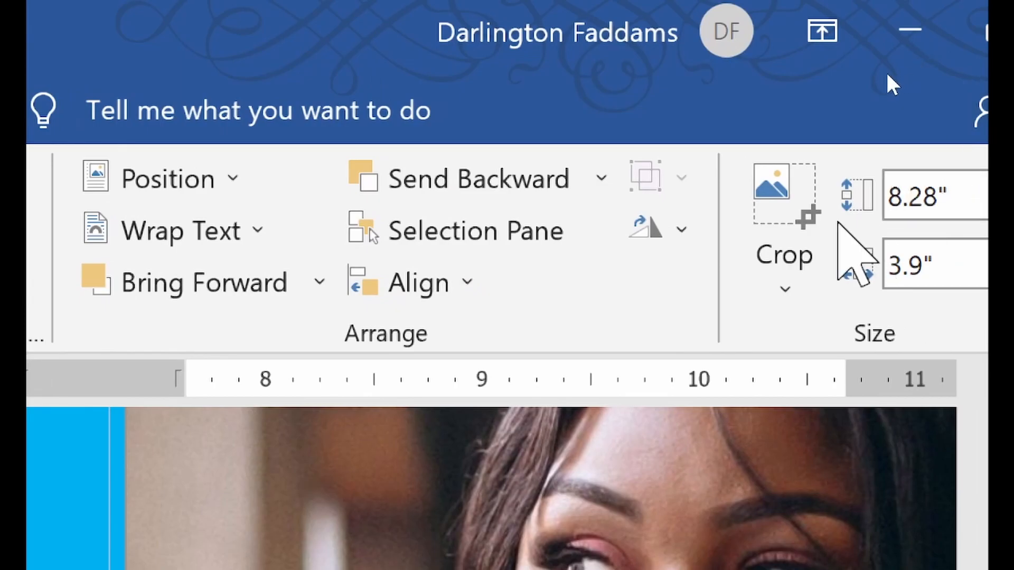
{"action": "left_click", "coordinate": [782, 180]}
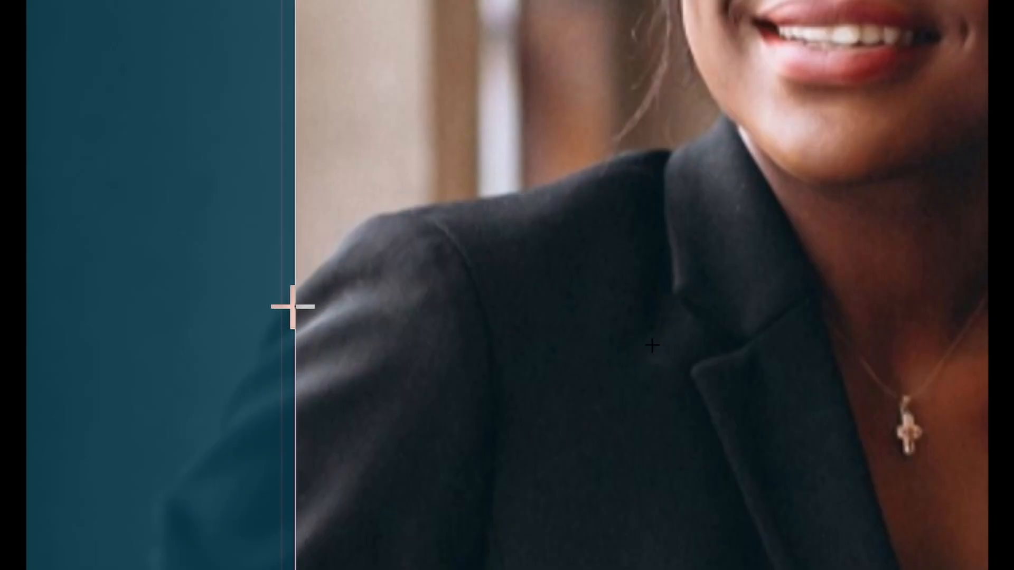
{"action": "left_click_drag", "start_coordinate": [293, 306], "coordinate": [278, 306]}
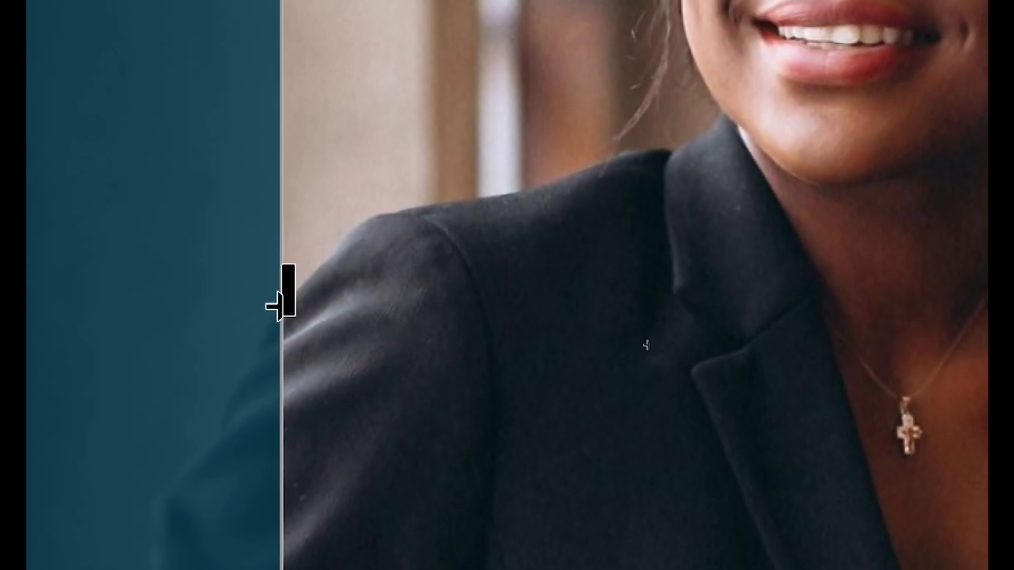
{"action": "mouse_move", "coordinate": [285, 304]}
{"action": "left_mouse_down"}
{"action": "mouse_move", "coordinate": [300, 305]}
{"action": "mouse_move", "coordinate": [281, 302]}
{"action": "left_mouse_up"}
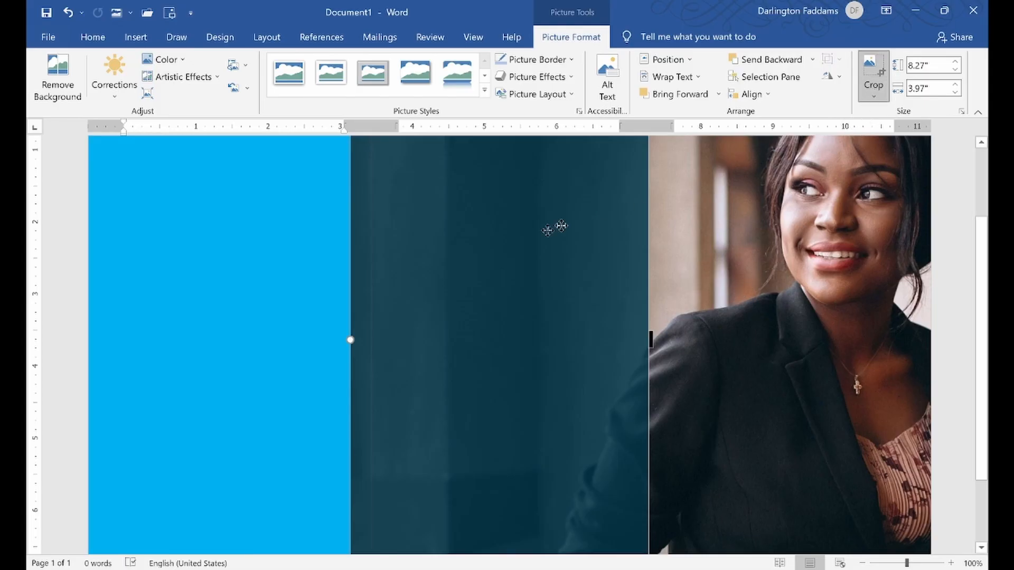
{"action": "left_click", "coordinate": [300, 259]}
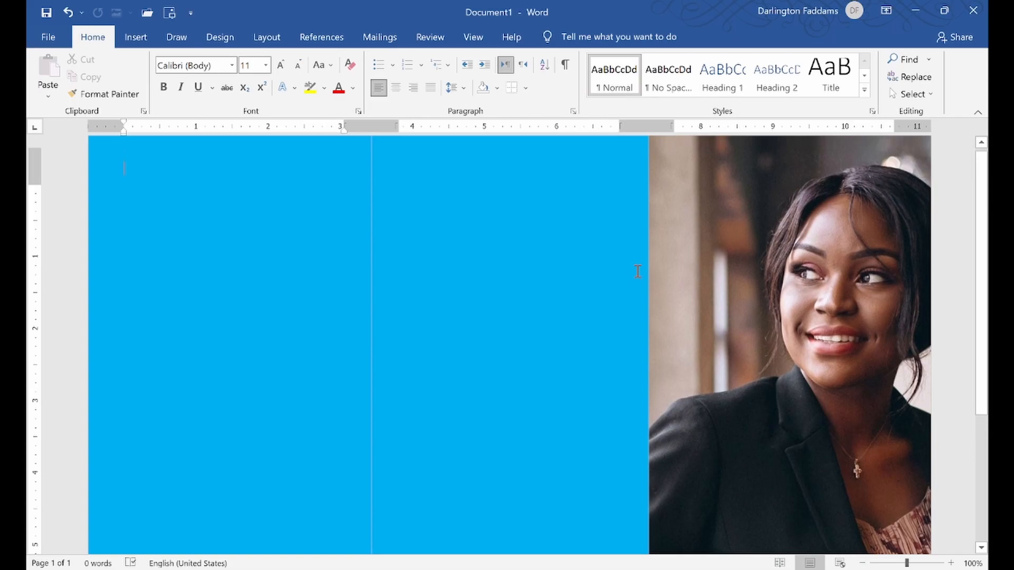
Compare the Word page with the brochure PDF and examine the logo, slogan and web address over the photo
{"action": "scroll", "coordinate": [638, 270], "scroll_direction": "up", "scroll_amount": 1}
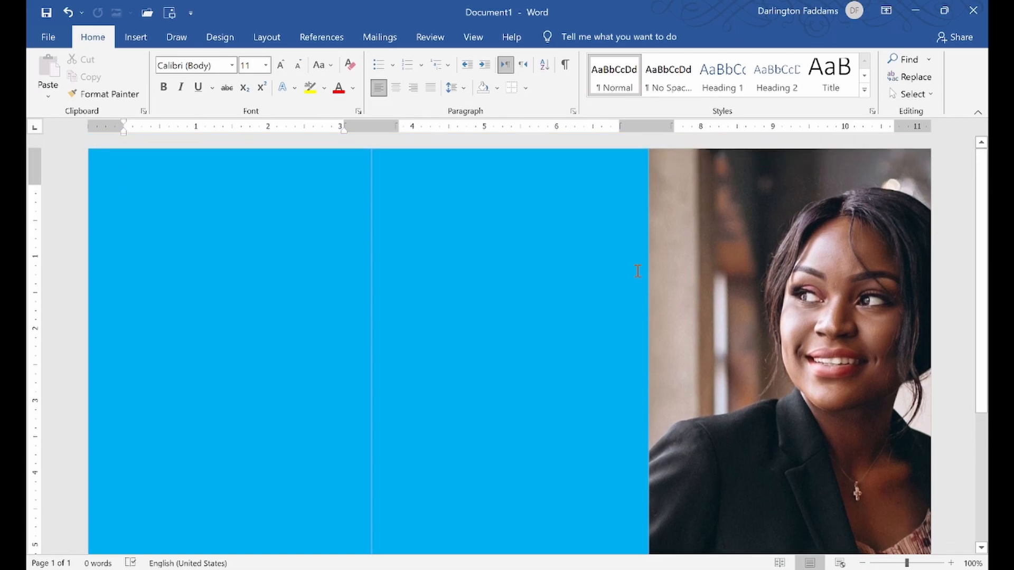
{"action": "left_click", "coordinate": [679, 274]}
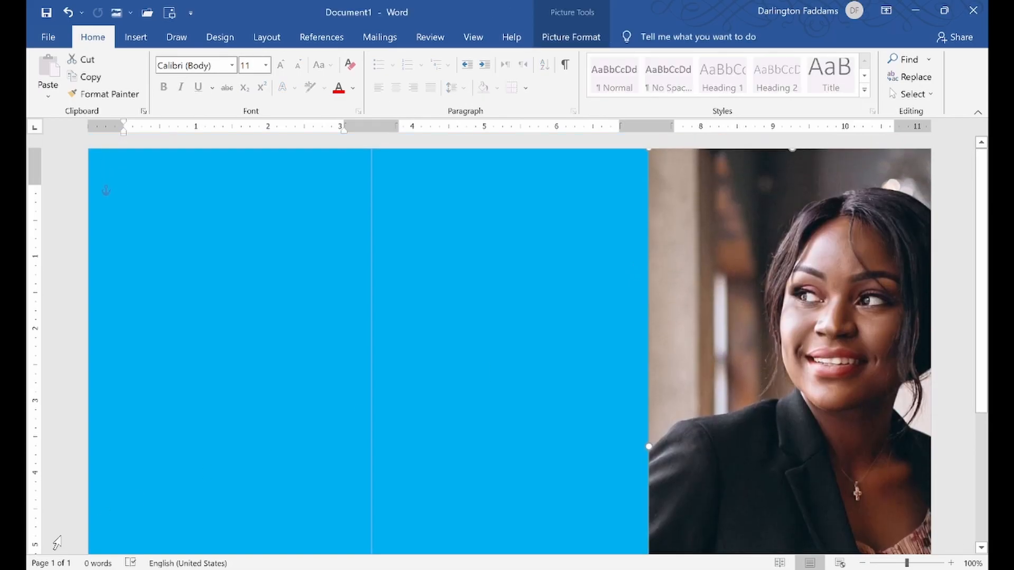
{"action": "key", "text": "alt+Tab"}
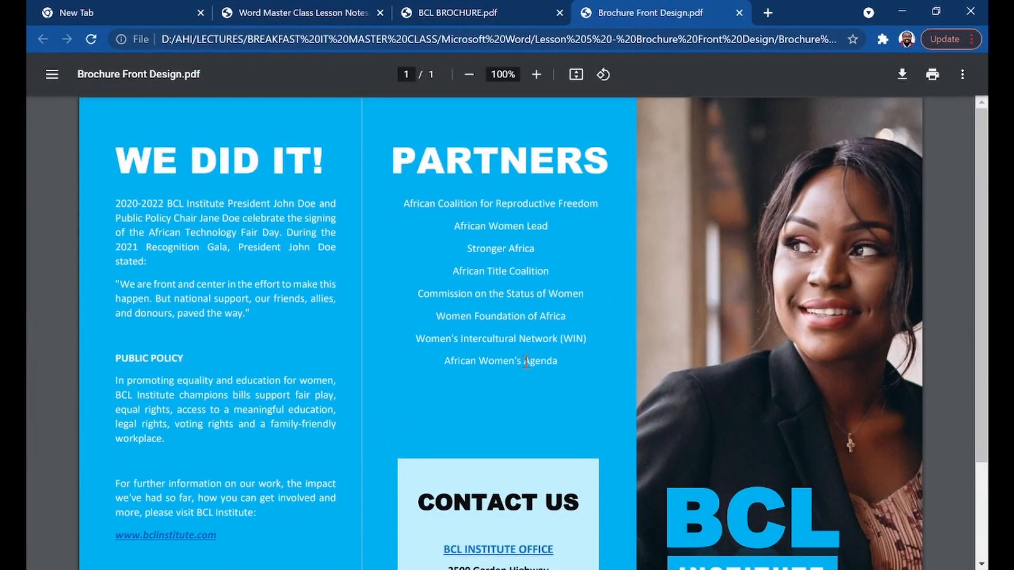
{"action": "scroll", "coordinate": [526, 363], "scroll_direction": "down", "scroll_amount": 2}
{"action": "scroll", "coordinate": [525, 362], "scroll_direction": "up", "scroll_amount": 2}
{"action": "scroll", "coordinate": [524, 361], "scroll_direction": "down", "scroll_amount": 2}
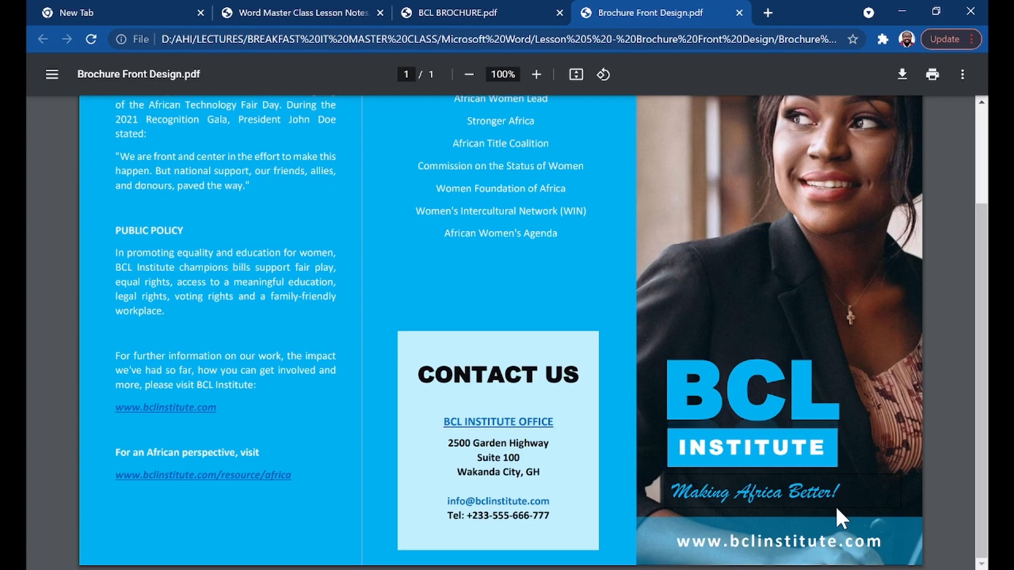
{"action": "key", "text": "alt+Tab"}
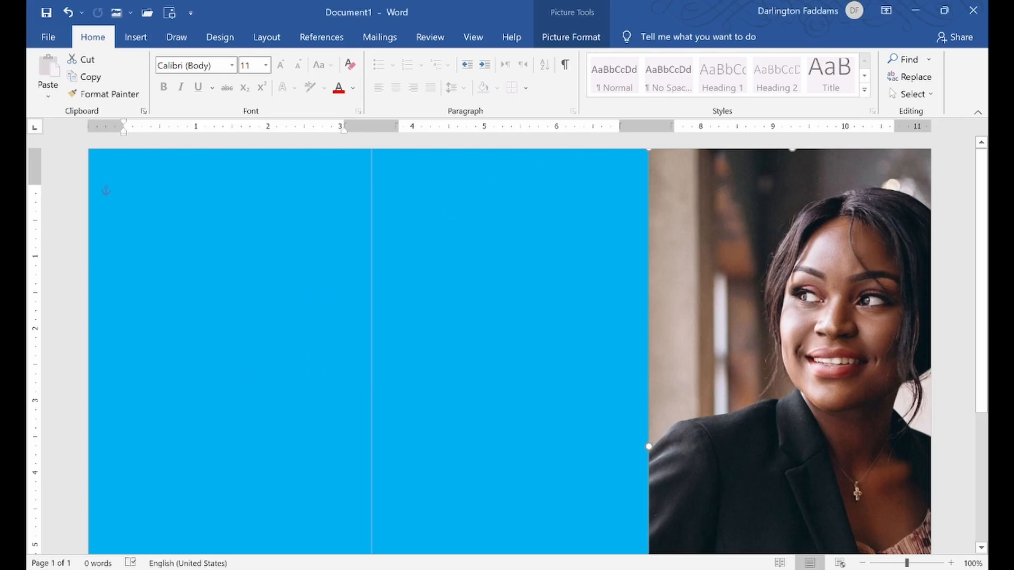
{"action": "scroll", "coordinate": [838, 379], "scroll_direction": "down", "scroll_amount": 3}
{"action": "scroll", "coordinate": [838, 379], "scroll_direction": "down", "scroll_amount": 1}
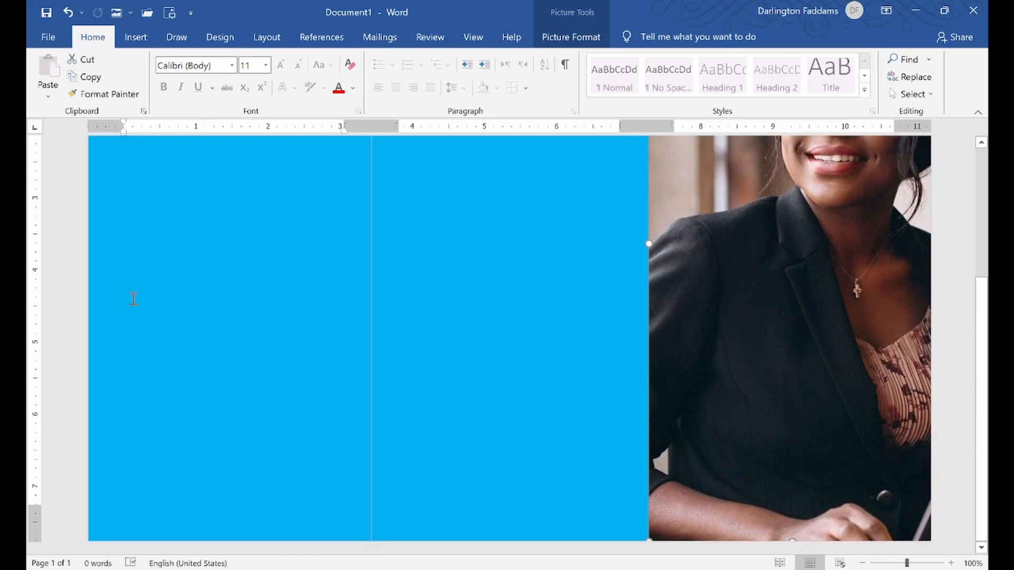
{"action": "key", "text": "alt+Tab"}
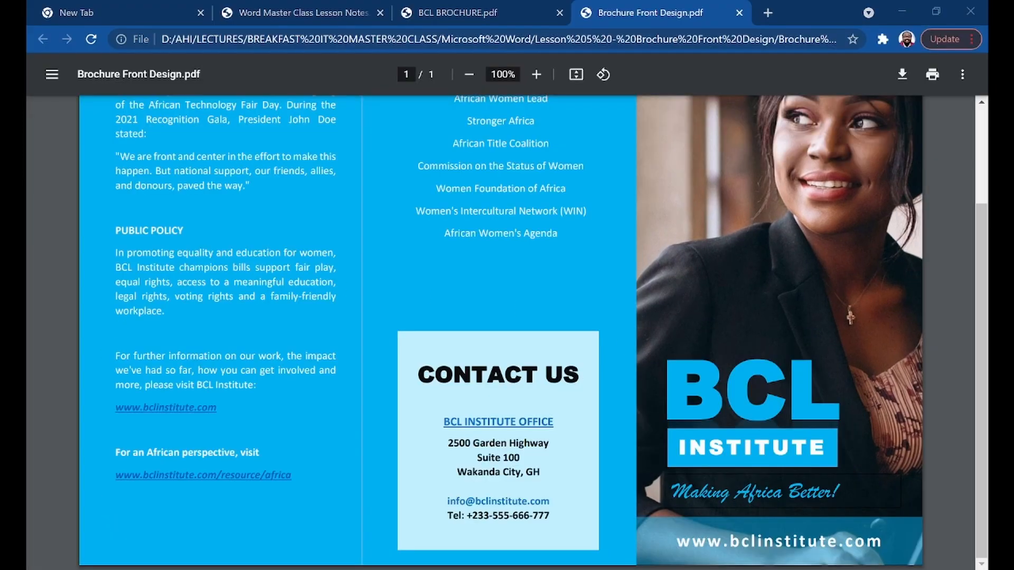
{"action": "key", "text": "alt+Tab"}
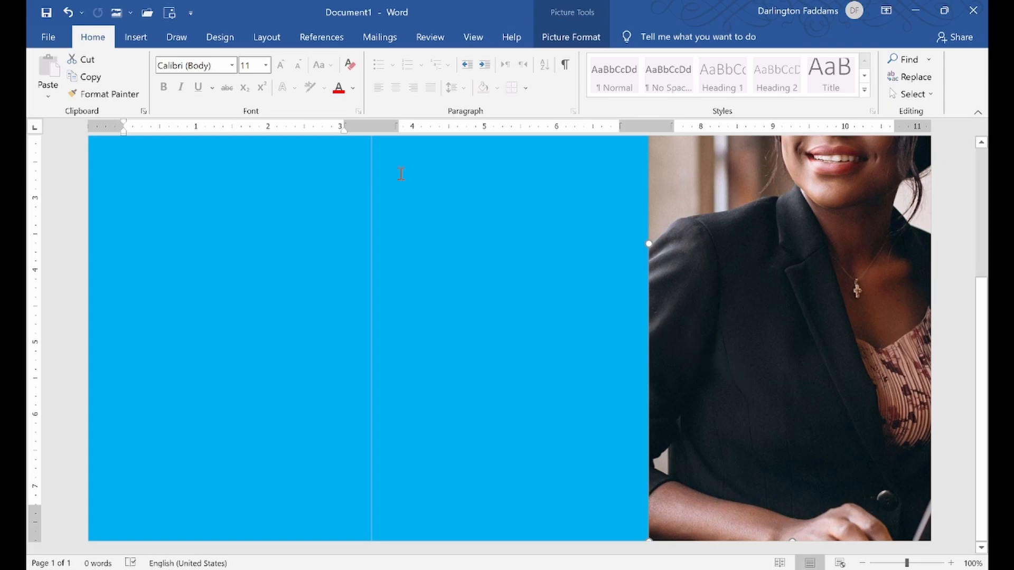
Draw a text box about 1.88" high and 2.16" wide over the woman's jacket and enter BCL in it
{"action": "left_click", "coordinate": [136, 37]}
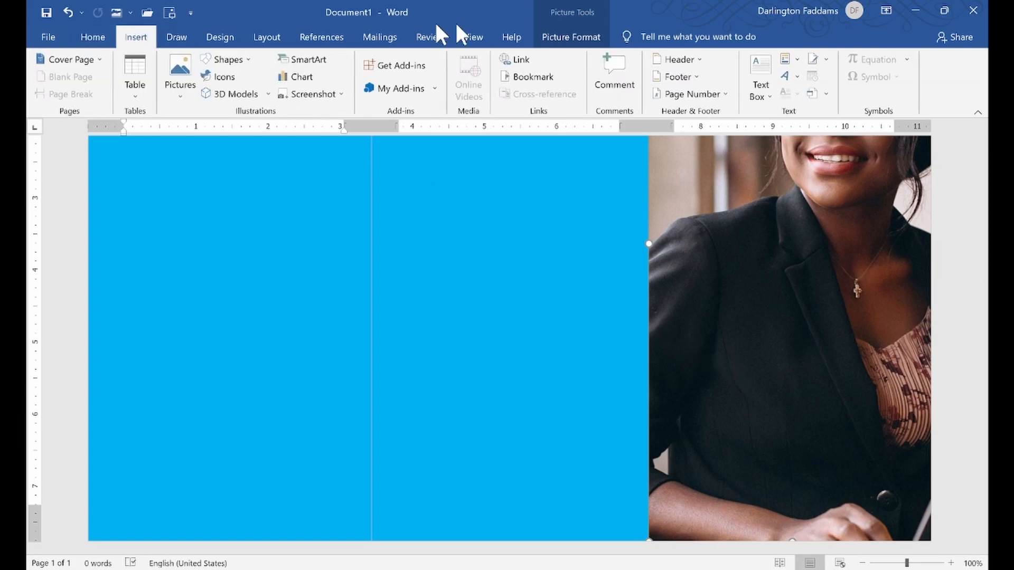
{"action": "left_click", "coordinate": [768, 94]}
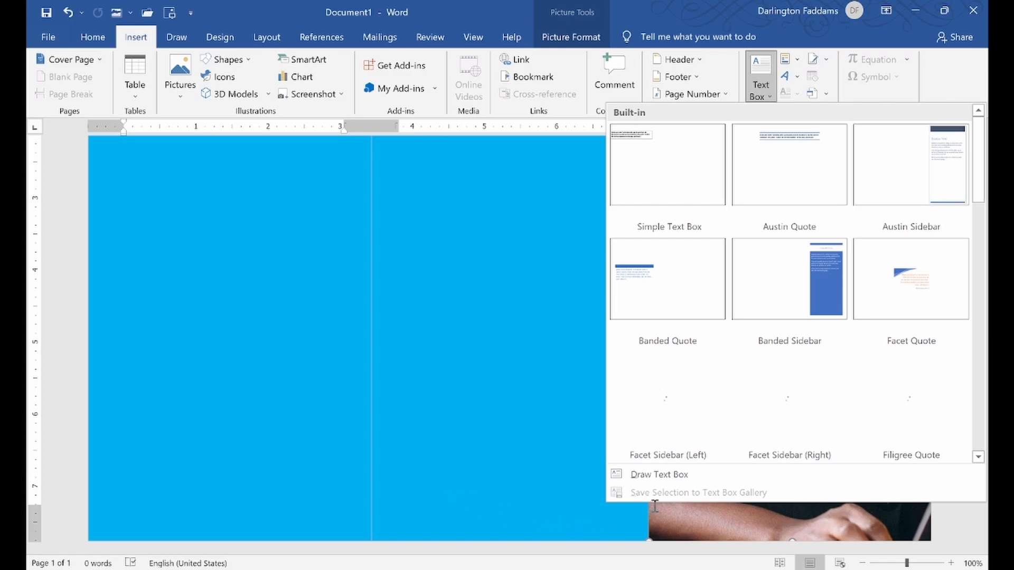
{"action": "left_click", "coordinate": [667, 474]}
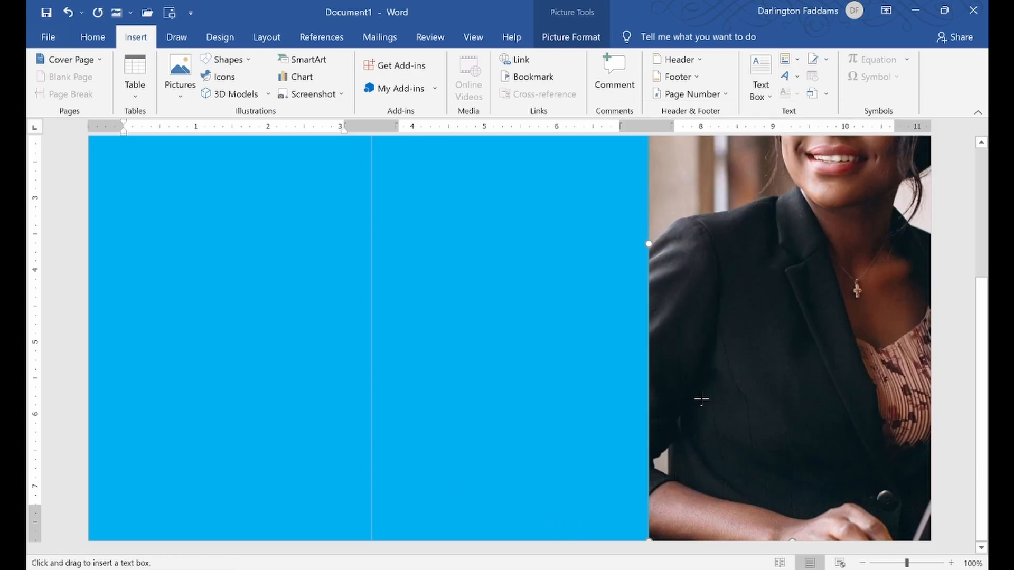
{"action": "left_click_drag", "start_coordinate": [690, 348], "coordinate": [767, 423]}
{"action": "left_click_drag", "start_coordinate": [840, 479], "coordinate": [844, 481]}
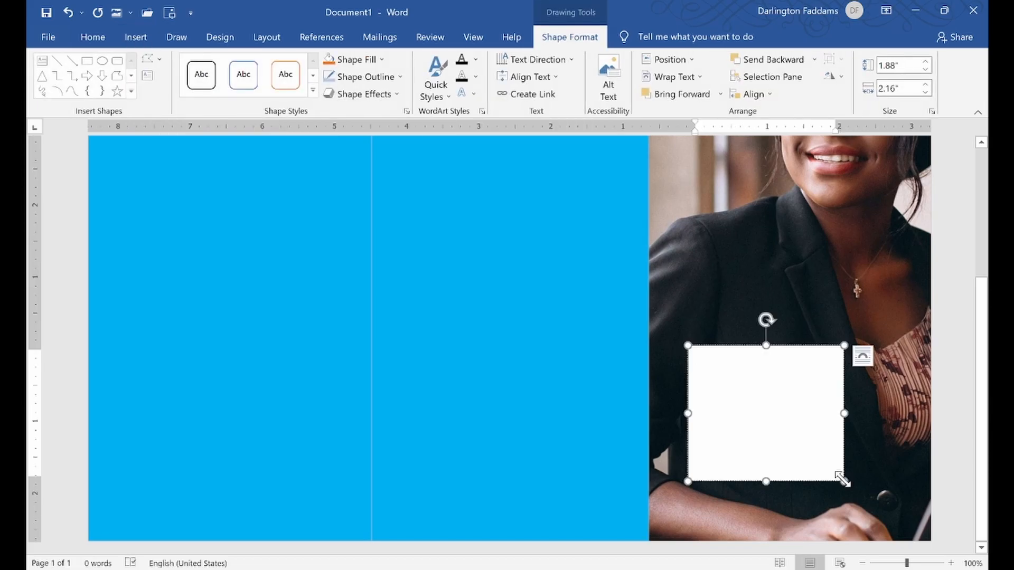
{"action": "type", "text": "BCL"}
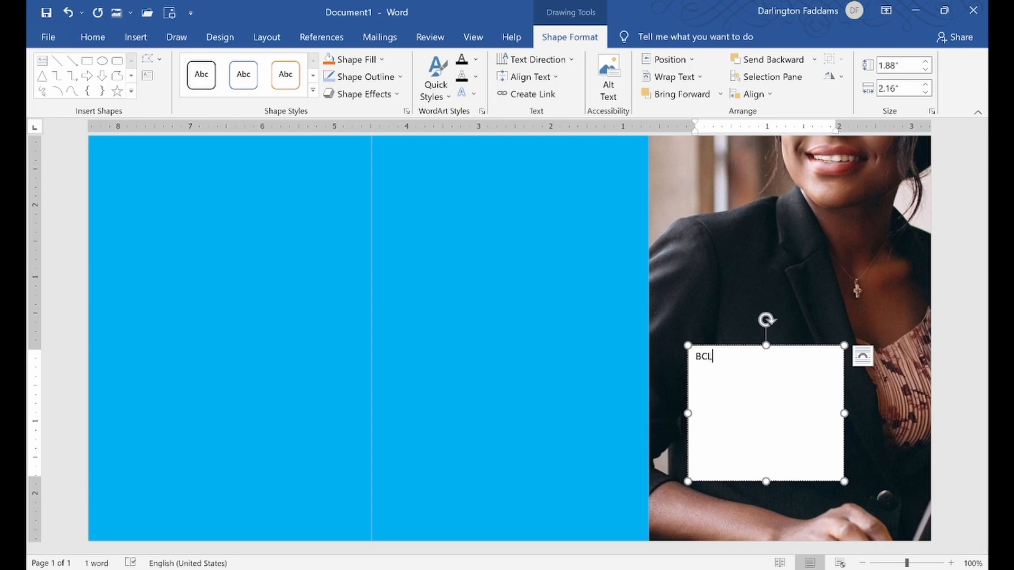
Format the BCL text in Arial Black at size 72
{"action": "left_click_drag", "start_coordinate": [740, 375], "coordinate": [696, 353]}
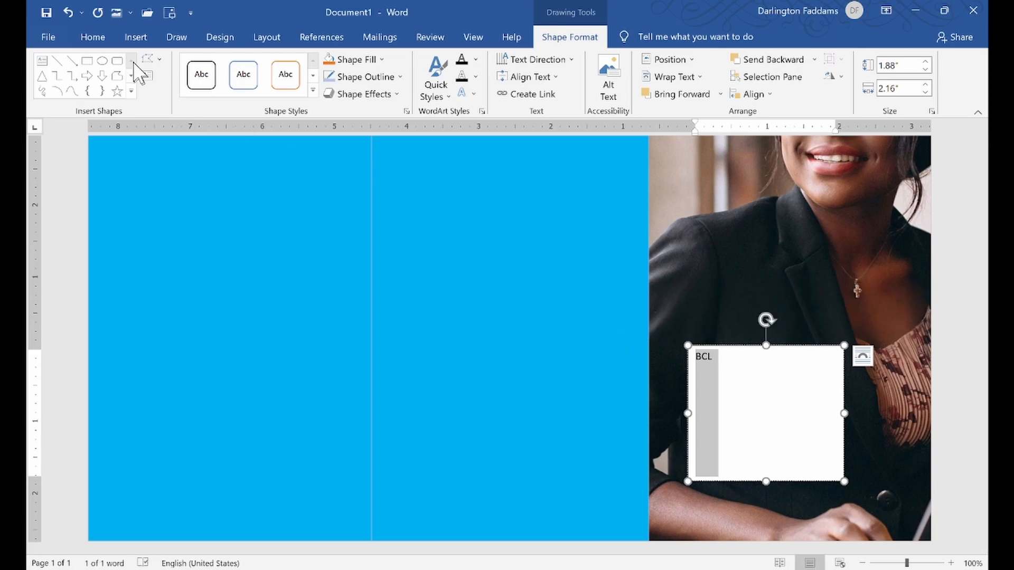
{"action": "left_click", "coordinate": [93, 37]}
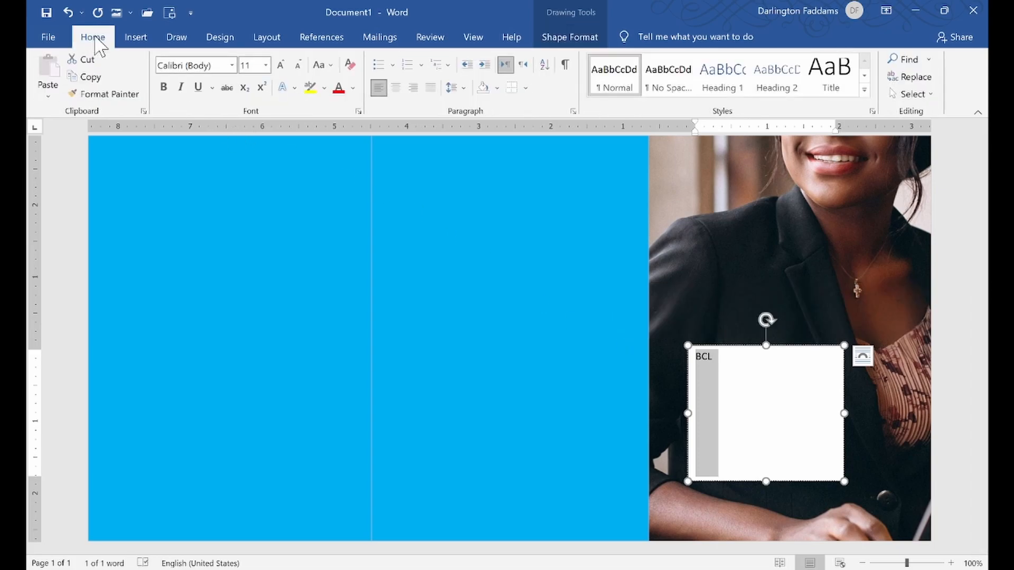
{"action": "left_click", "coordinate": [231, 66]}
{"action": "left_click", "coordinate": [223, 189]}
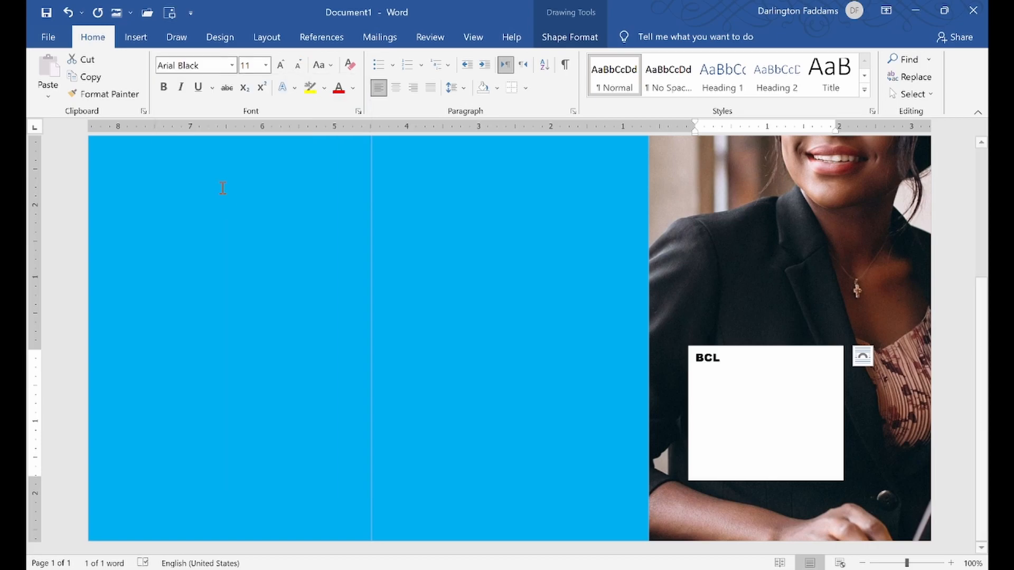
{"action": "left_click", "coordinate": [280, 65]}
{"action": "left_click", "coordinate": [281, 66]}
{"action": "left_click", "coordinate": [280, 65]}
{"action": "left_click", "coordinate": [280, 65]}
{"action": "left_click", "coordinate": [280, 65]}
{"action": "left_click", "coordinate": [281, 66]}
{"action": "left_click", "coordinate": [281, 66]}
{"action": "left_click", "coordinate": [281, 66]}
{"action": "left_click", "coordinate": [280, 66]}
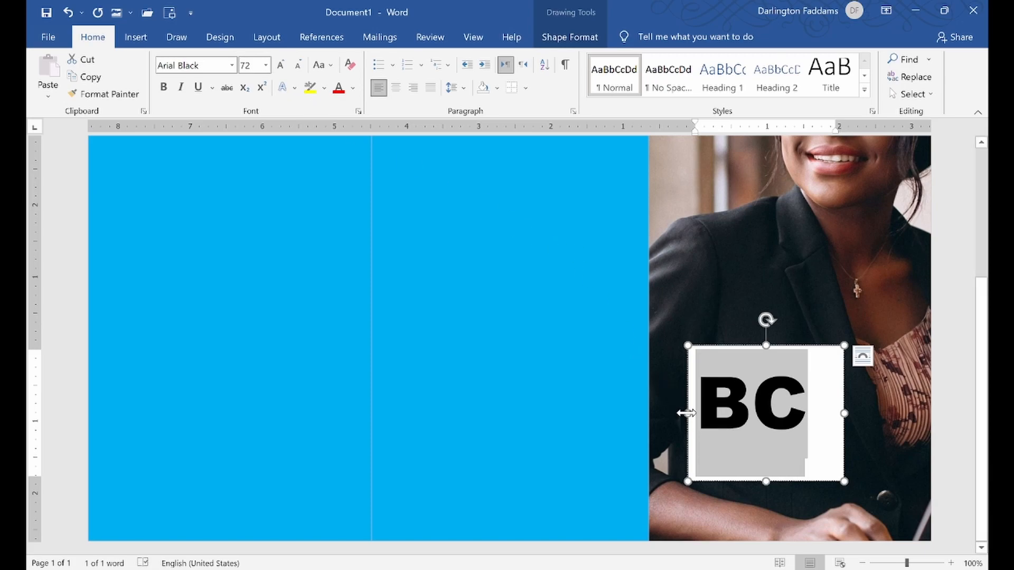
Widen the text box on both sides until all of BCL fits on one line, and switch to the brochure PDF to compare
{"action": "left_click_drag", "start_coordinate": [686, 413], "coordinate": [679, 414]}
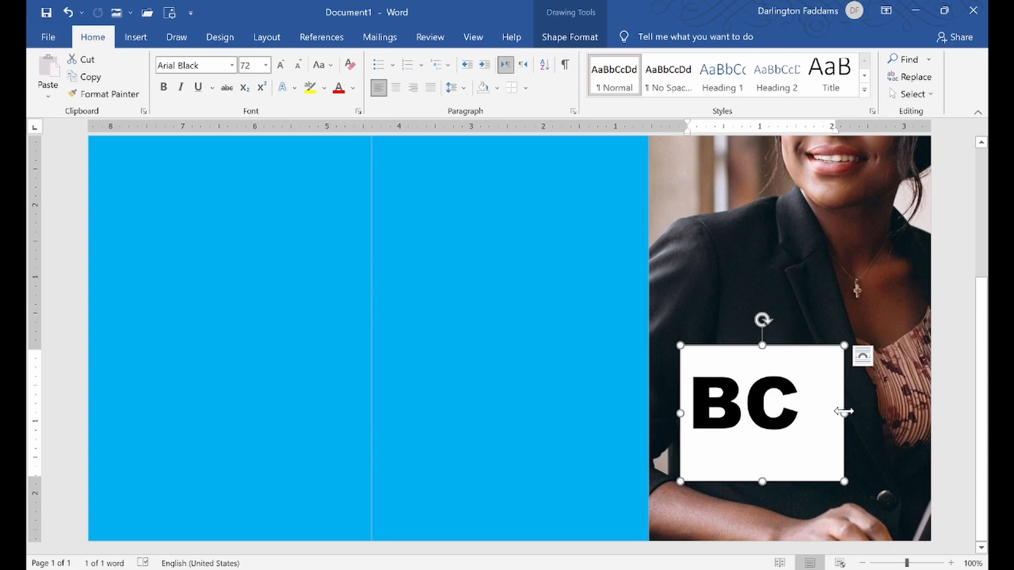
{"action": "left_click_drag", "start_coordinate": [844, 411], "coordinate": [858, 417]}
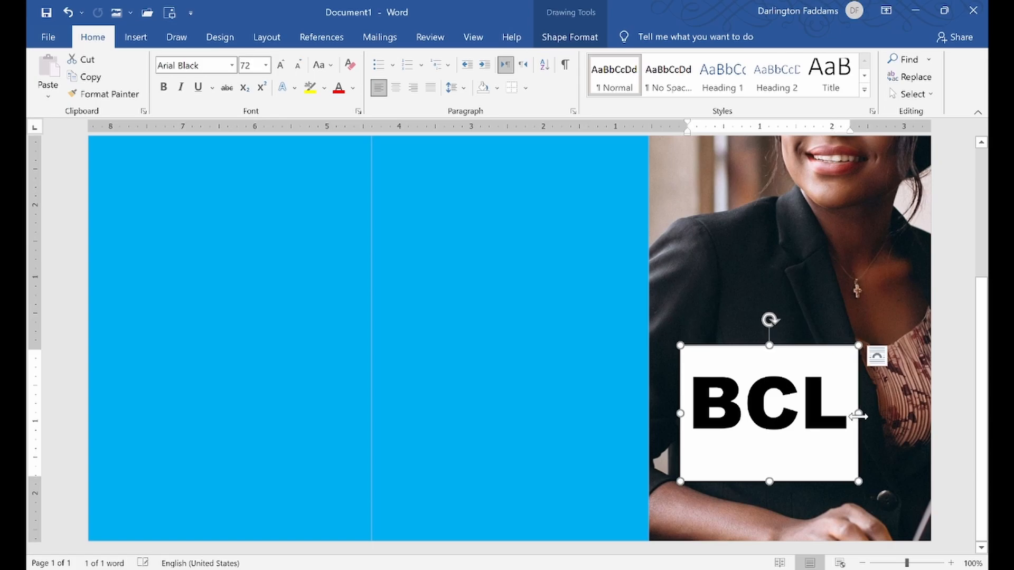
{"action": "key", "text": "alt+Tab"}
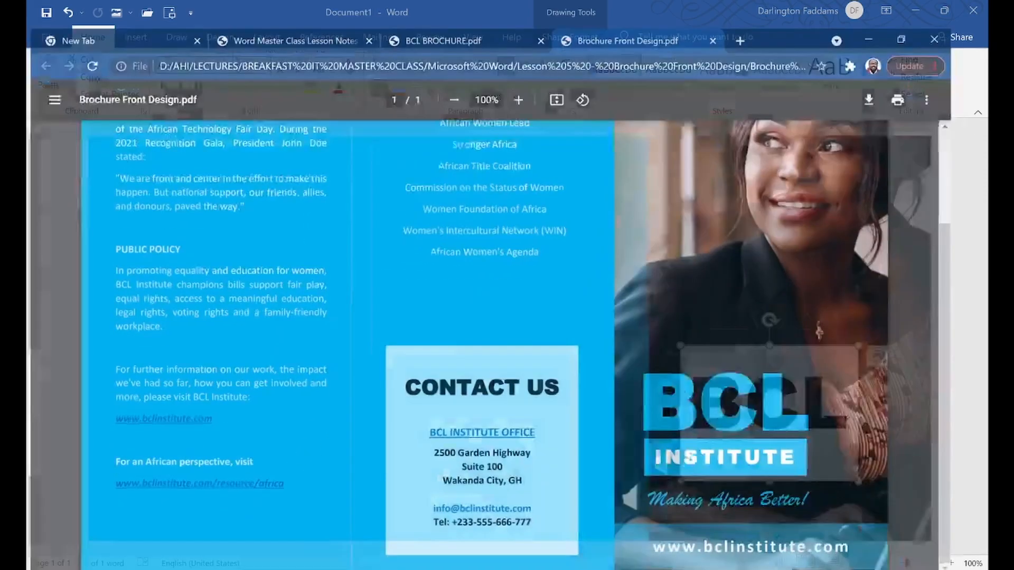
Compare the BCL text with the brochure PDF, then make it bold and color it light blue
{"action": "key", "text": "alt+Tab"}
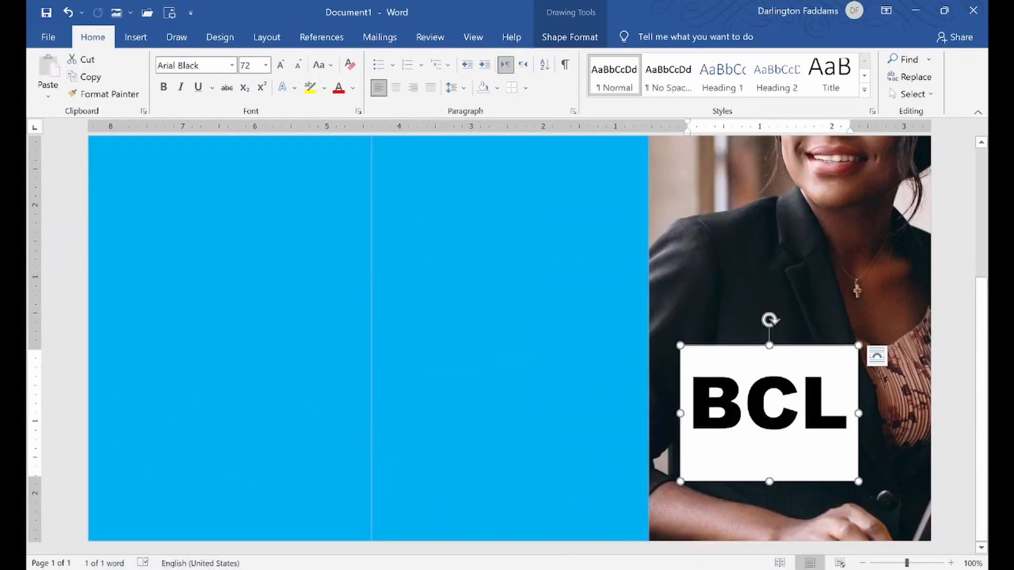
{"action": "key", "text": "alt+Tab"}
{"action": "key", "text": "alt+Tab"}
{"action": "triple_click", "coordinate": [754, 388]}
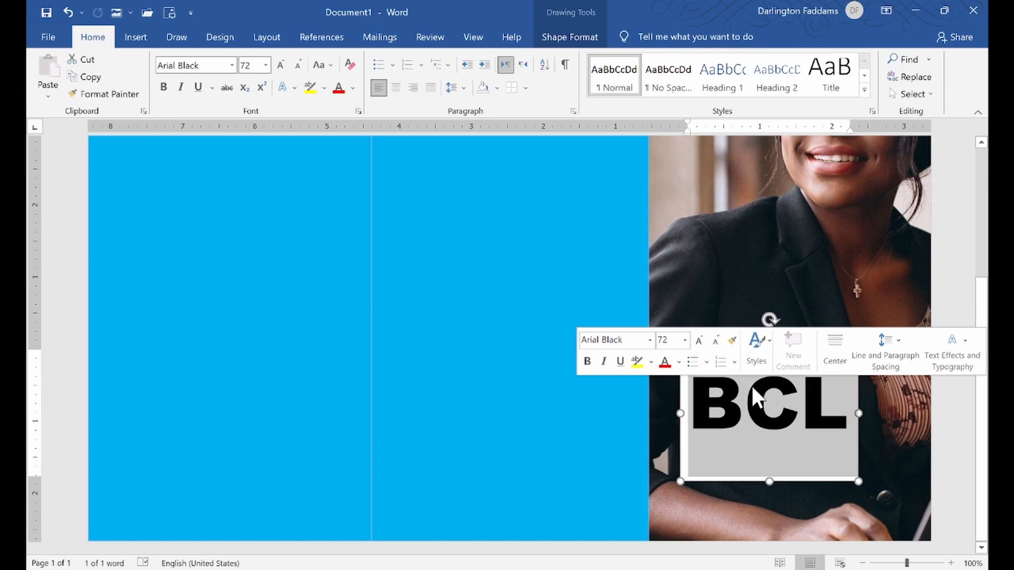
{"action": "left_click", "coordinate": [163, 94]}
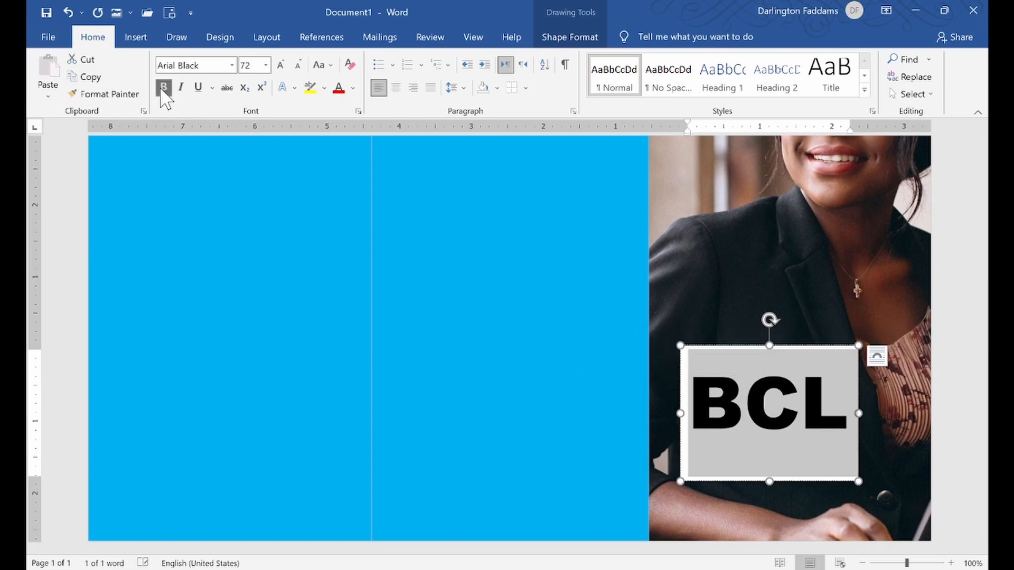
{"action": "left_click", "coordinate": [851, 385]}
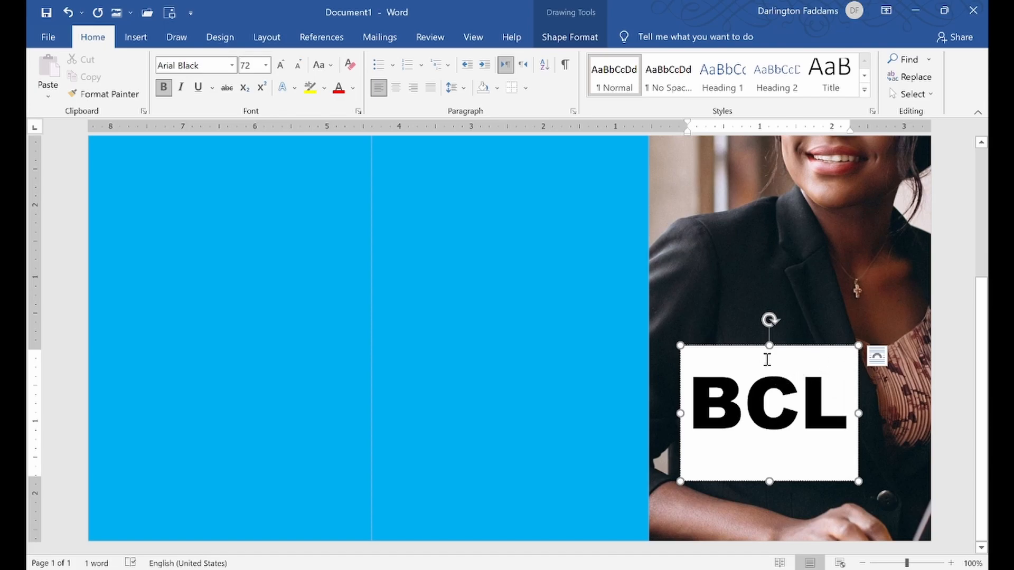
{"action": "left_click_drag", "start_coordinate": [692, 394], "coordinate": [853, 407]}
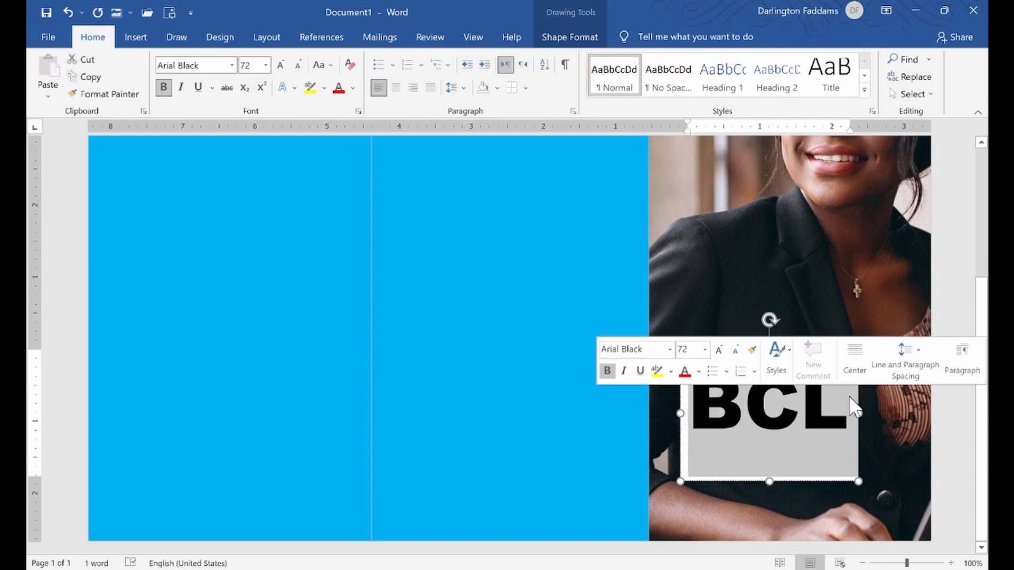
{"action": "left_click", "coordinate": [353, 88]}
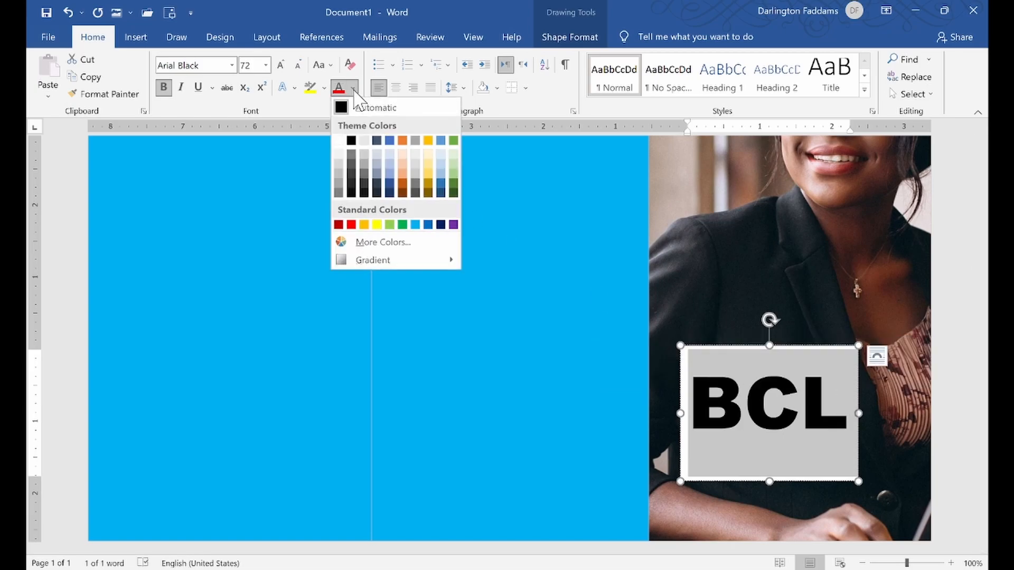
{"action": "left_click", "coordinate": [428, 224]}
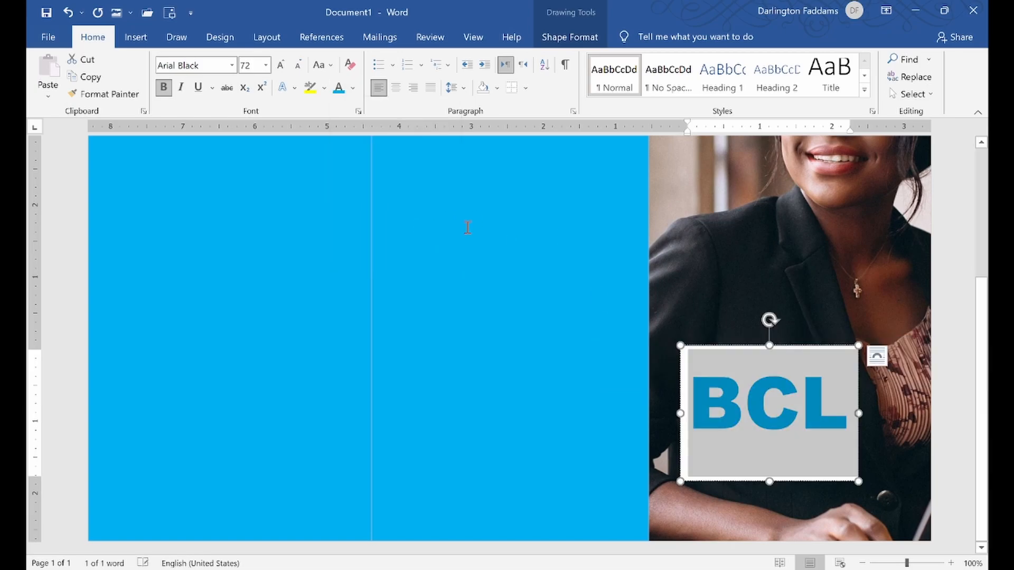
{"action": "left_click", "coordinate": [786, 451]}
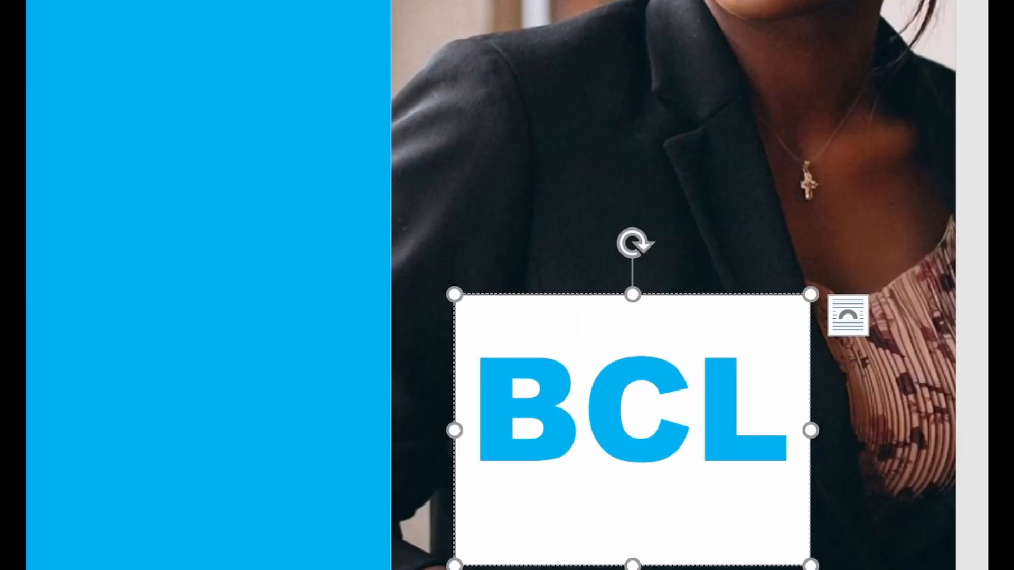
Remove the fill and the outline from the BCL text box
{"action": "right_click", "coordinate": [634, 293]}
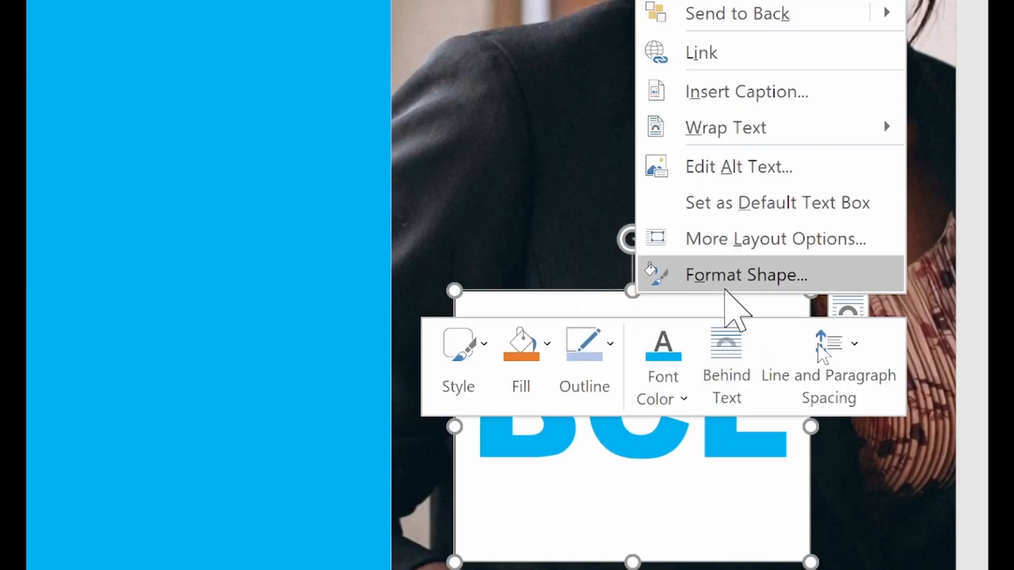
{"action": "left_click", "coordinate": [732, 285]}
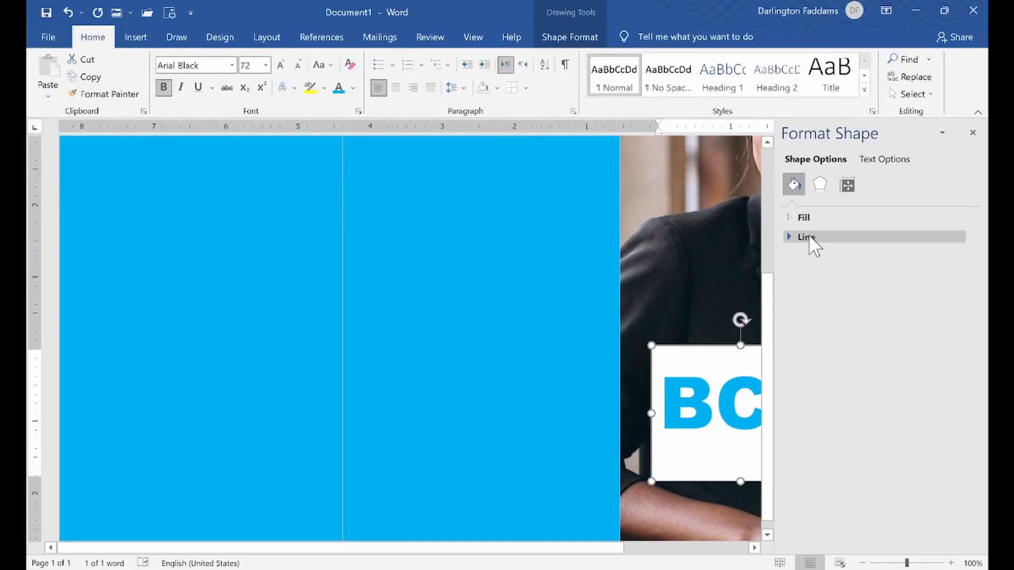
{"action": "left_click", "coordinate": [790, 218]}
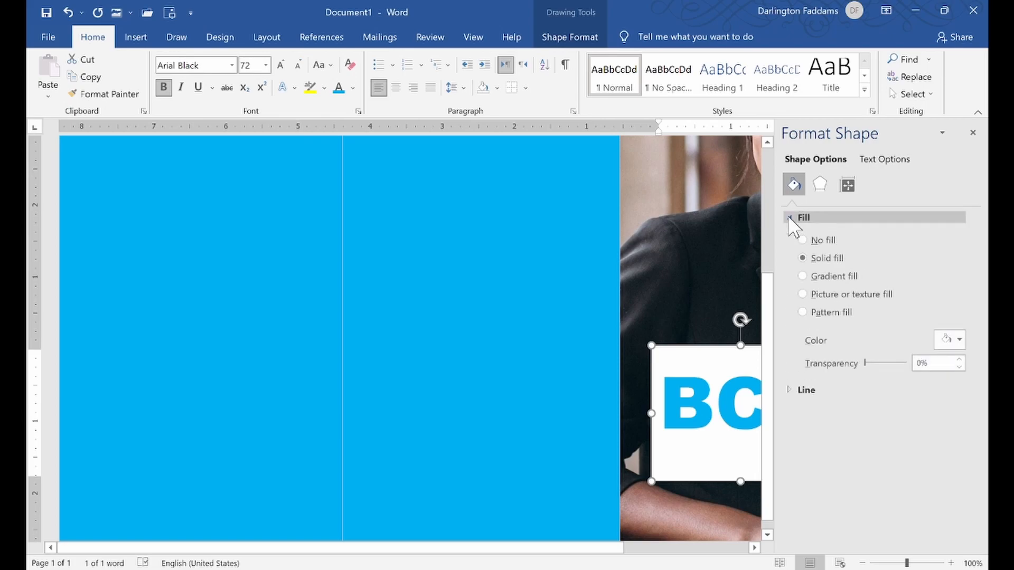
{"action": "left_click", "coordinate": [817, 241]}
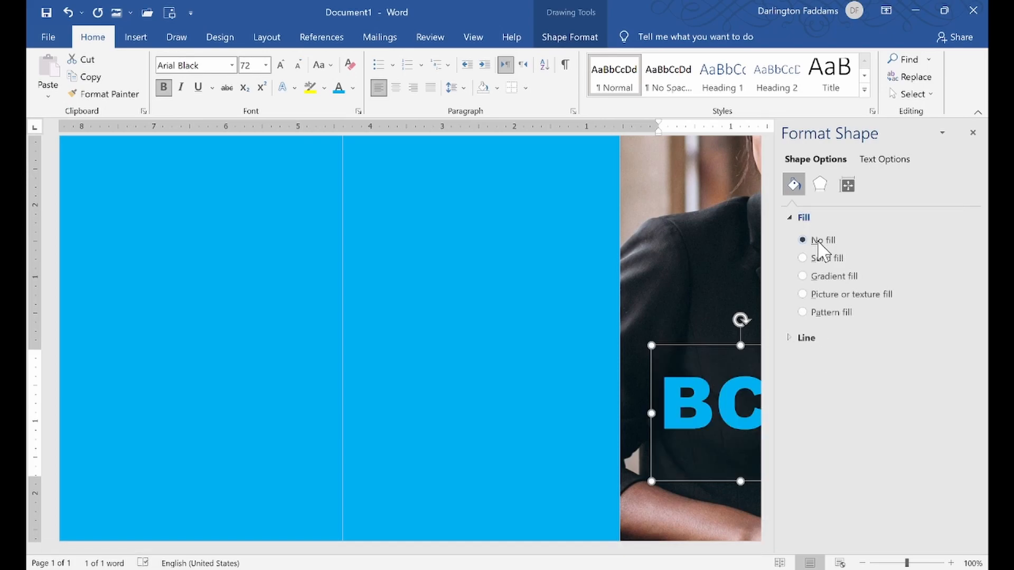
{"action": "left_click", "coordinate": [799, 338]}
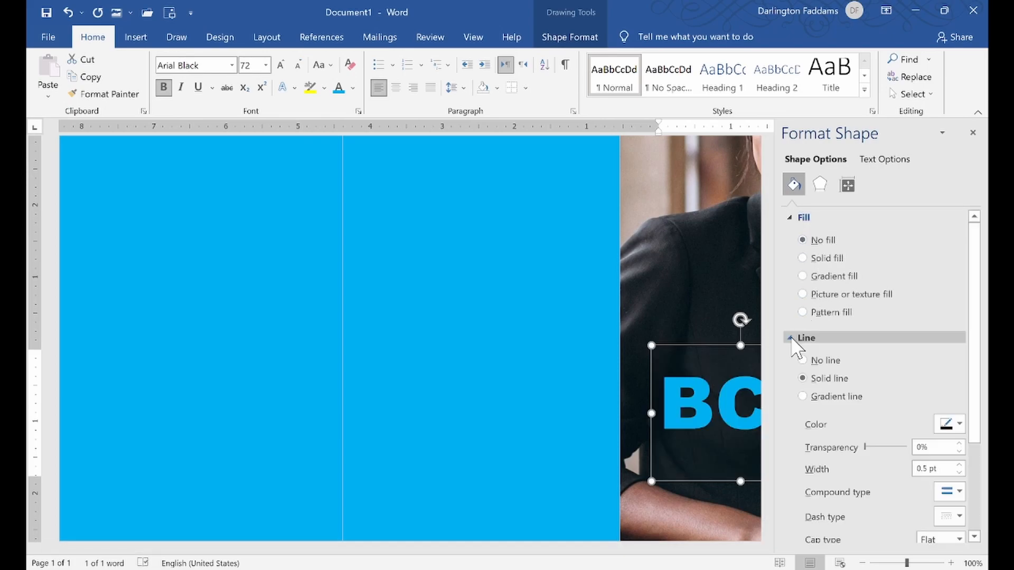
{"action": "left_click", "coordinate": [818, 359]}
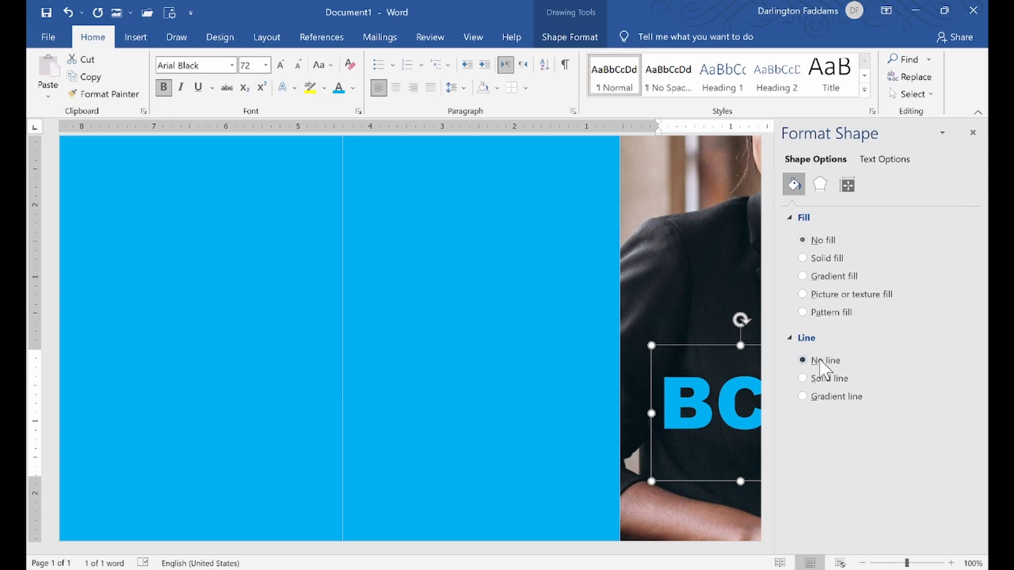
{"action": "left_click", "coordinate": [972, 134]}
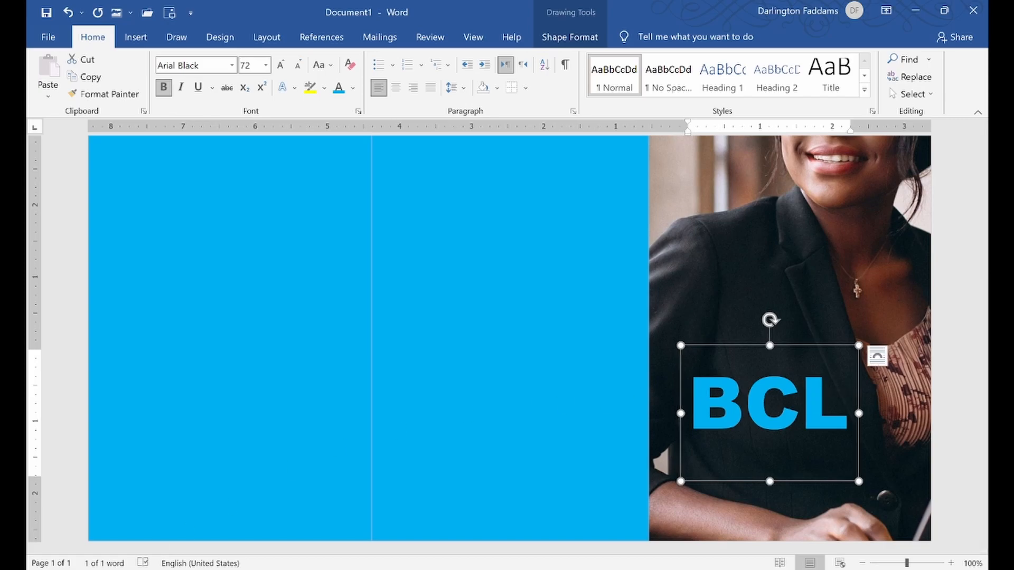
Compare the logo with the brochure PDF and apply the first reflection variation to the BCL text
{"action": "key", "text": "alt+Tab"}
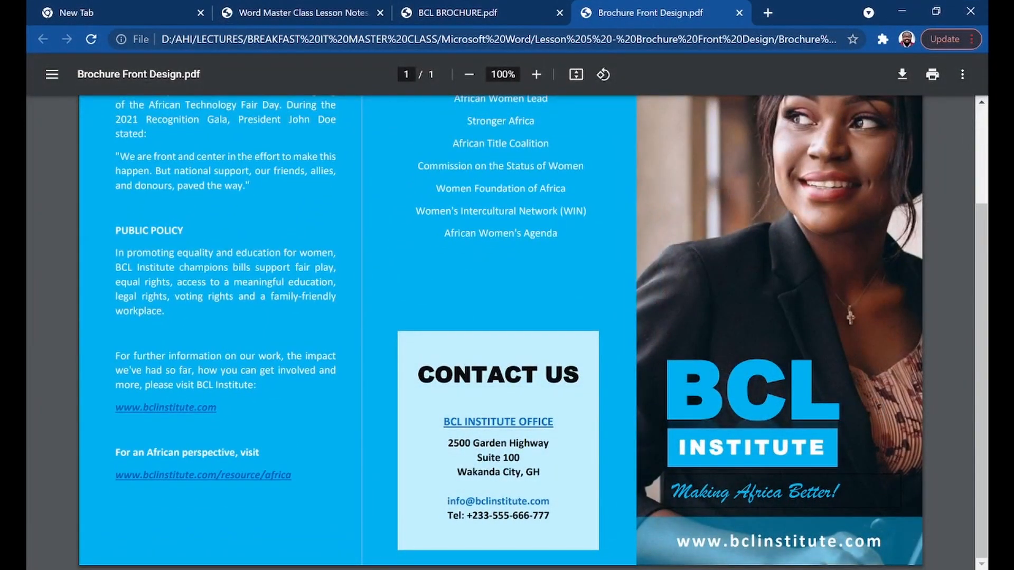
{"action": "key", "text": "alt+Tab"}
{"action": "key", "text": "alt+Tab"}
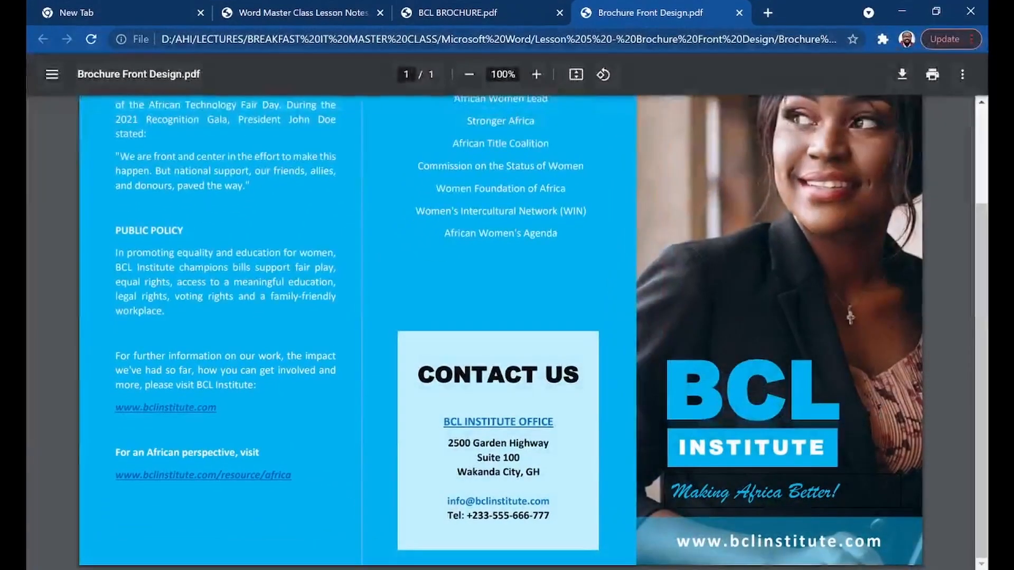
{"action": "key", "text": "alt+Tab"}
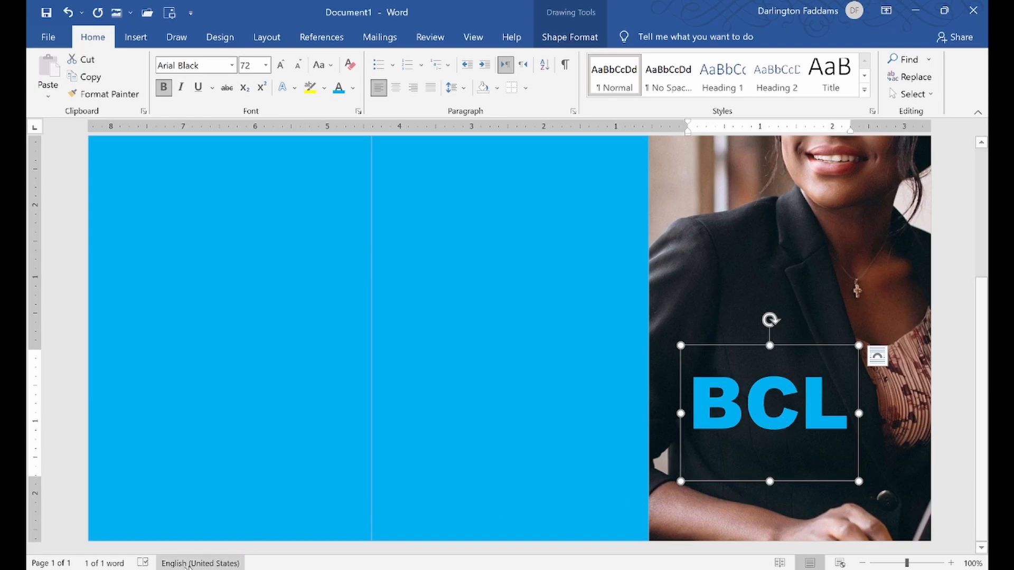
{"action": "key", "text": "alt+Tab"}
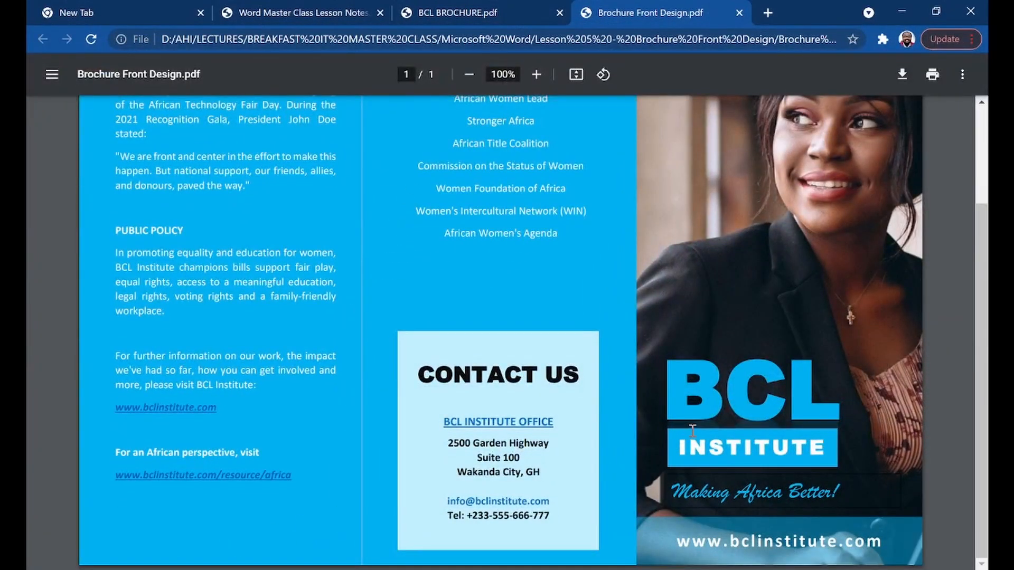
{"action": "key", "text": "alt+Tab"}
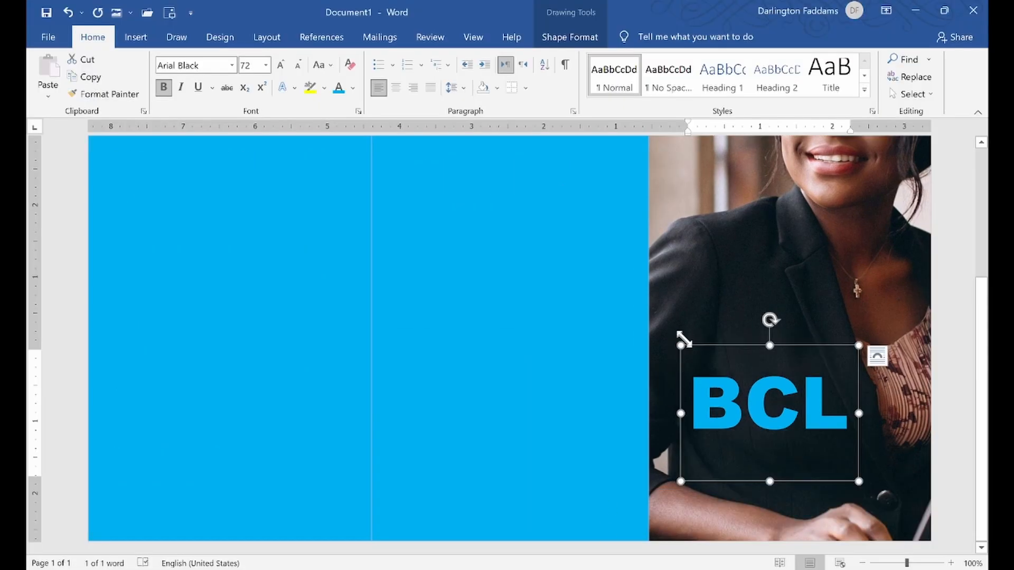
{"action": "left_click", "coordinate": [553, 41]}
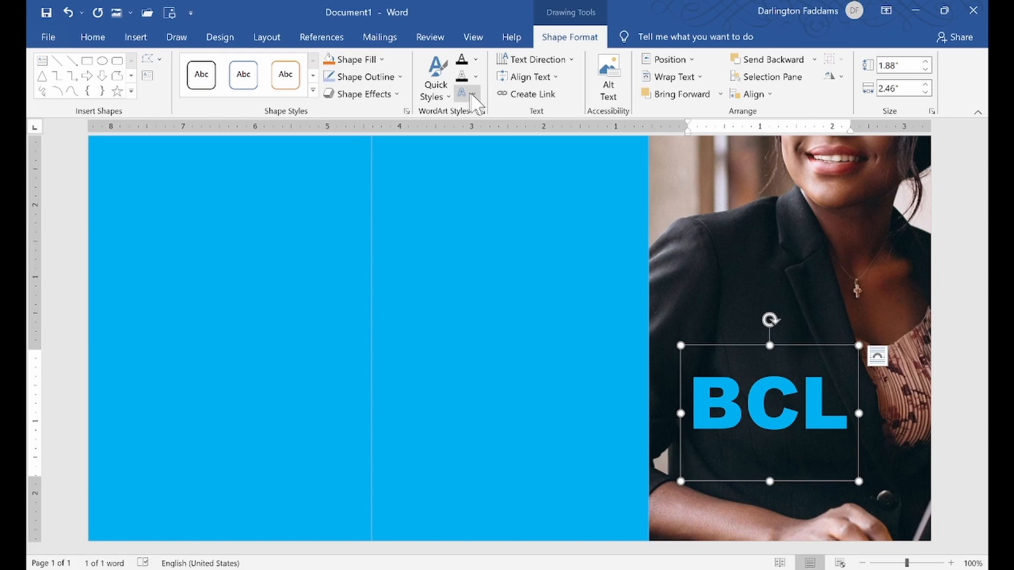
{"action": "left_click", "coordinate": [472, 94]}
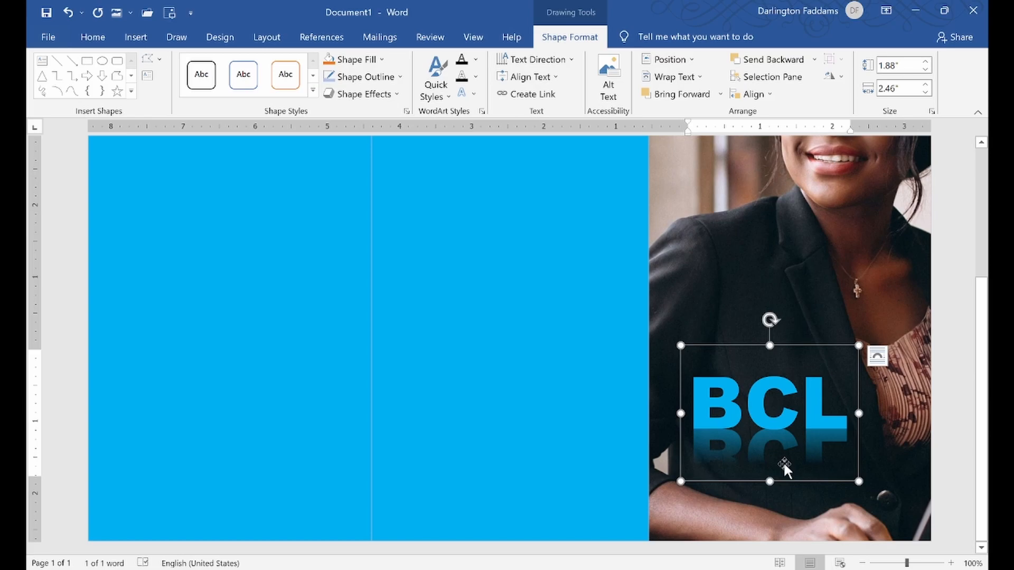
Set the transparency of the BCL text's reflection to 80% and review the logo over the photo
{"action": "left_click", "coordinate": [466, 94]}
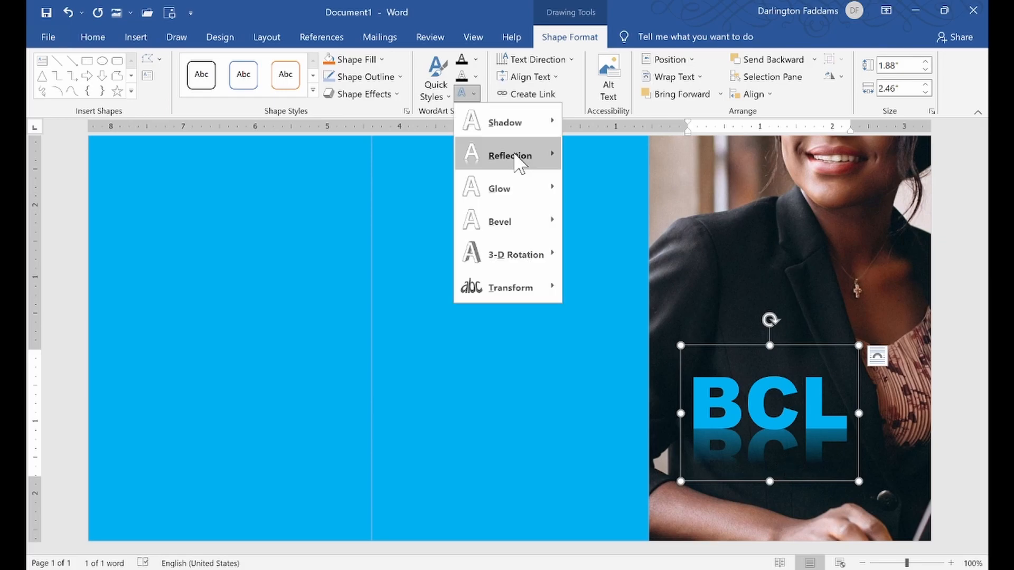
{"action": "left_click", "coordinate": [517, 161]}
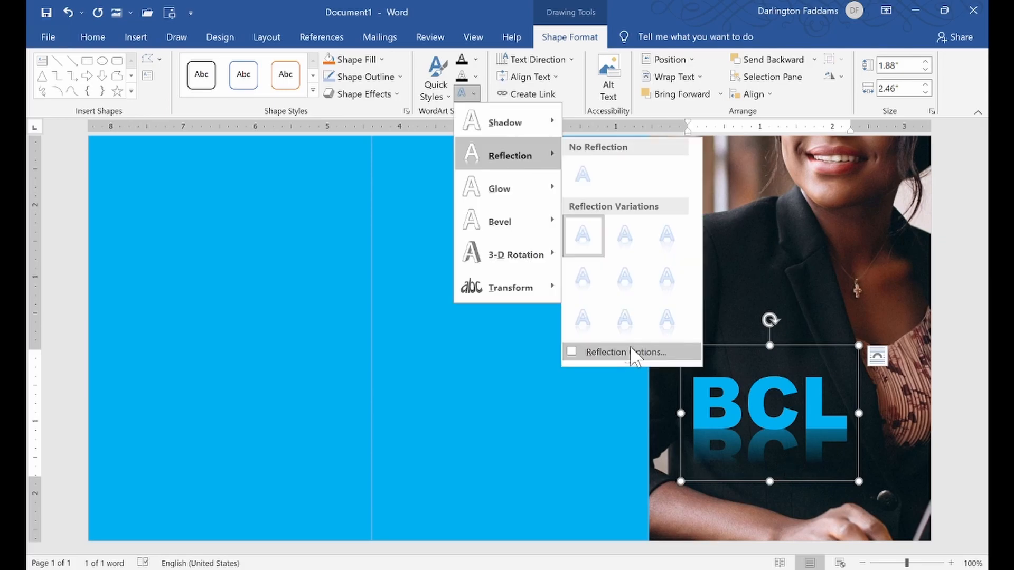
{"action": "left_click", "coordinate": [626, 353]}
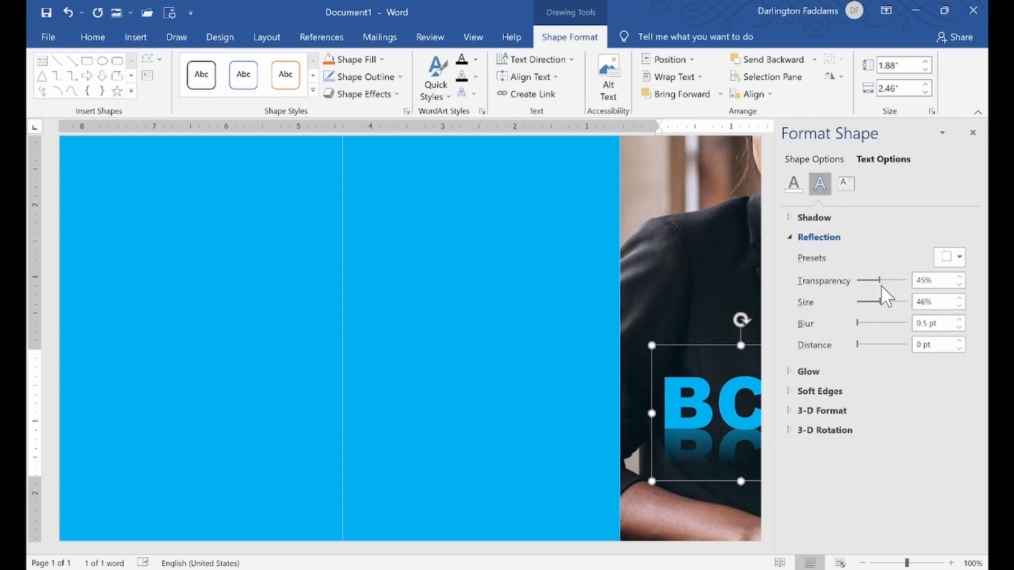
{"action": "left_click_drag", "start_coordinate": [881, 281], "coordinate": [901, 281]}
{"action": "type", "text": "80"}
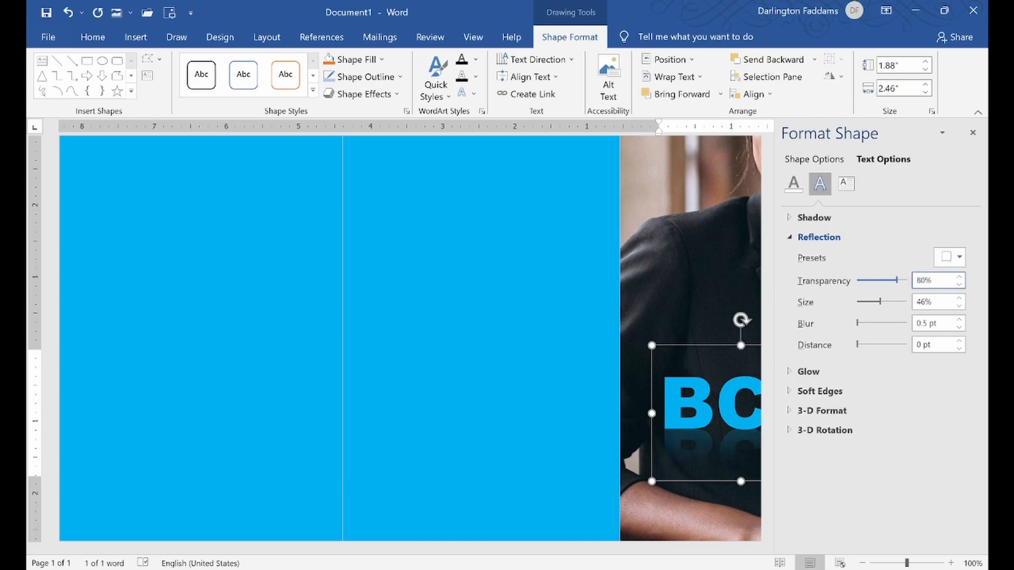
{"action": "left_click", "coordinate": [973, 133]}
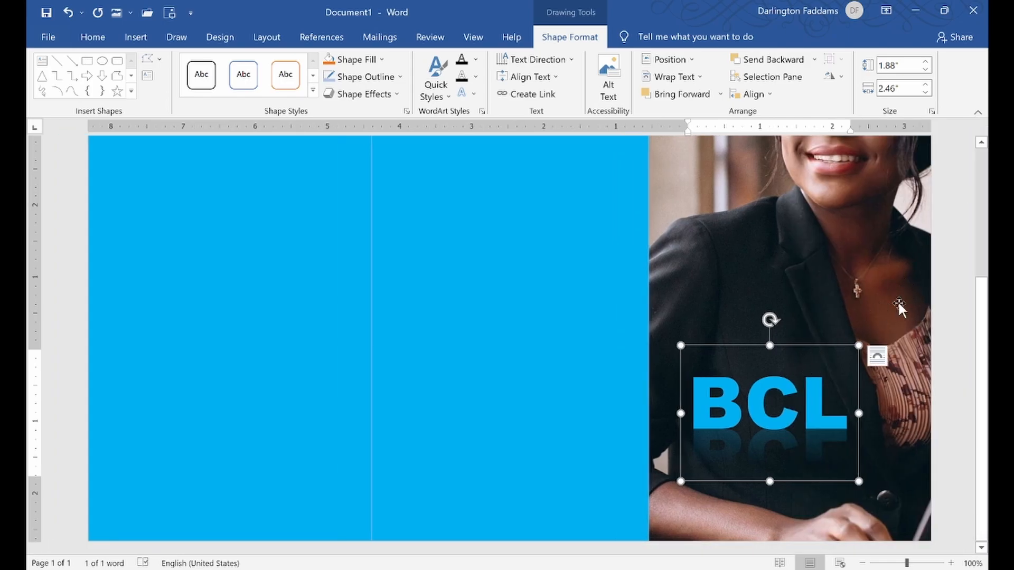
{"action": "scroll", "coordinate": [955, 290], "scroll_direction": "up", "scroll_amount": 3}
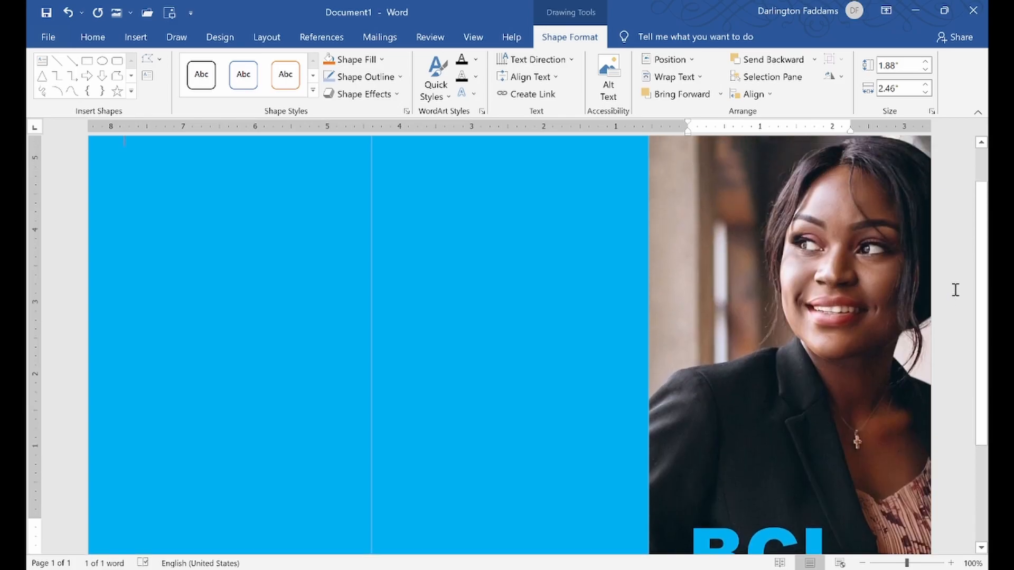
{"action": "left_click", "coordinate": [873, 321]}
{"action": "scroll", "coordinate": [873, 322], "scroll_direction": "down", "scroll_amount": 3}
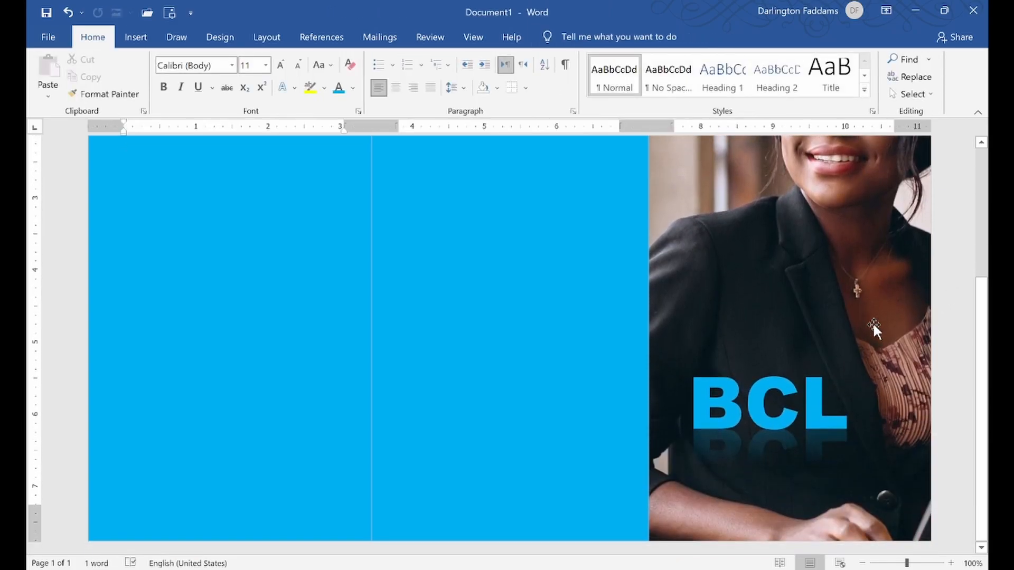
Draw a text box about 0.43" high and 2.18" wide directly below BCL and enter INSTITUTE in it
{"action": "left_click", "coordinate": [116, 507]}
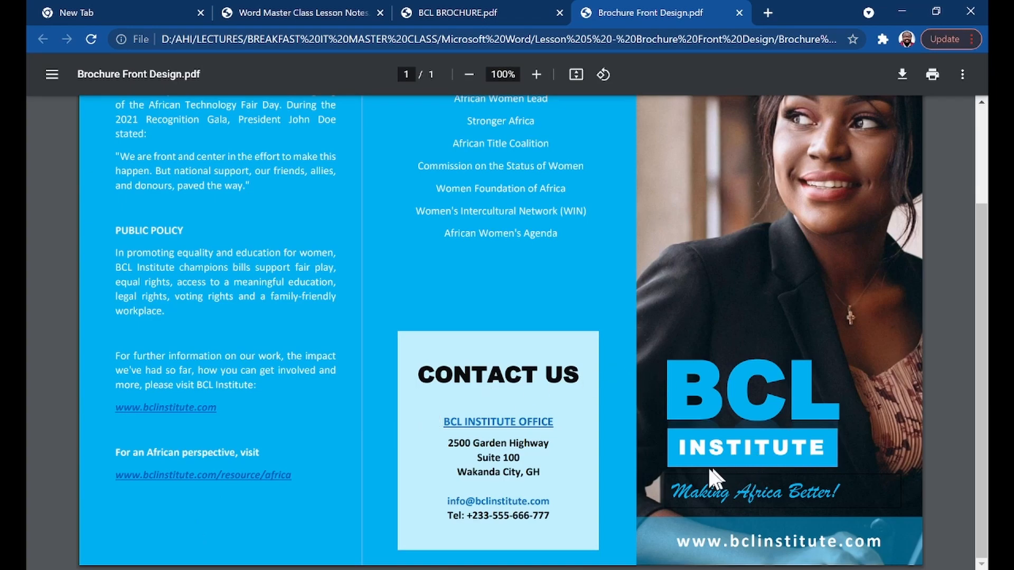
{"action": "key", "text": "alt+Tab"}
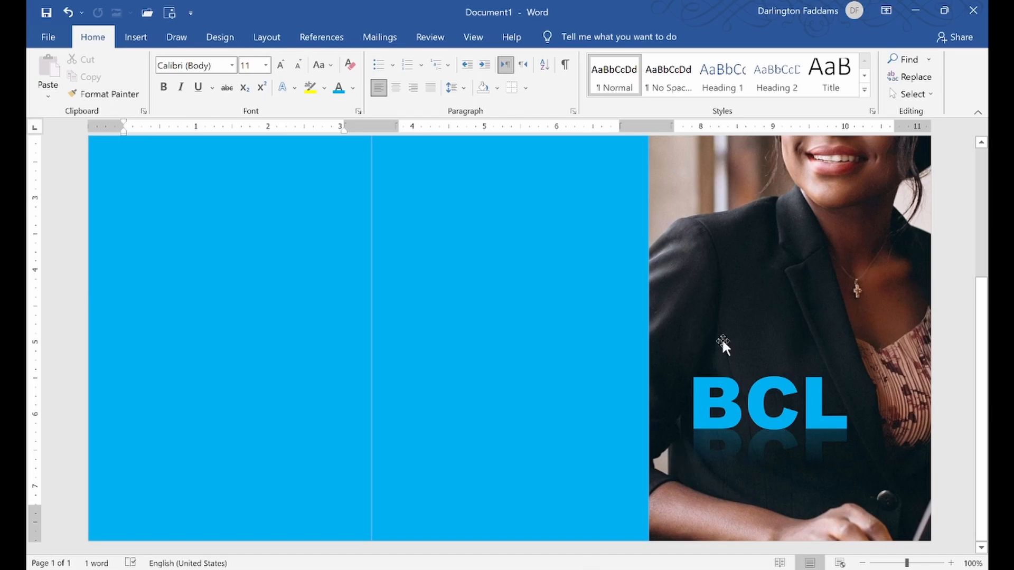
{"action": "left_click", "coordinate": [134, 42]}
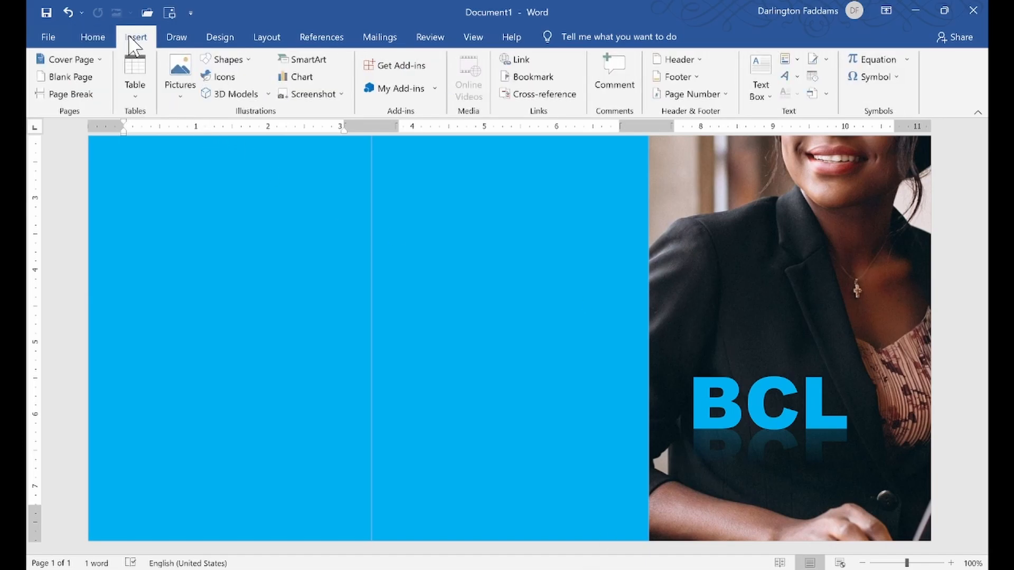
{"action": "left_click", "coordinate": [765, 98]}
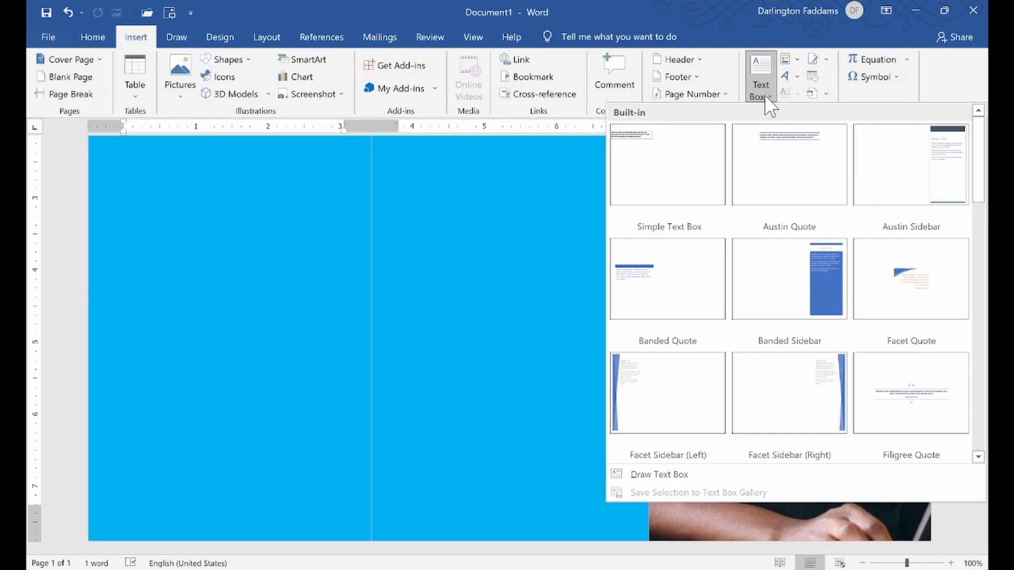
{"action": "left_click", "coordinate": [648, 477]}
{"action": "left_click_drag", "start_coordinate": [694, 440], "coordinate": [850, 470]}
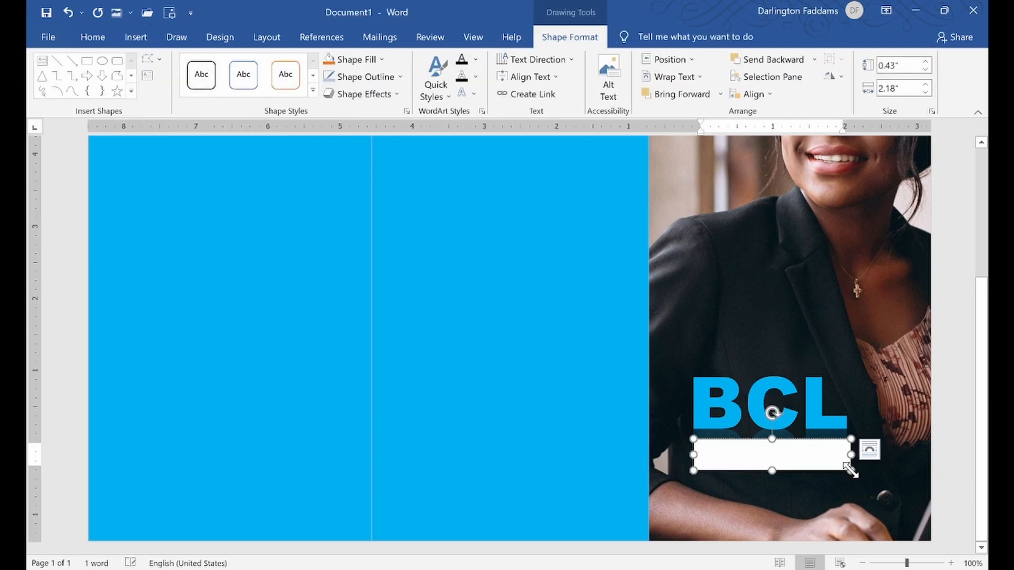
{"action": "type", "text": "INSTITUTE"}
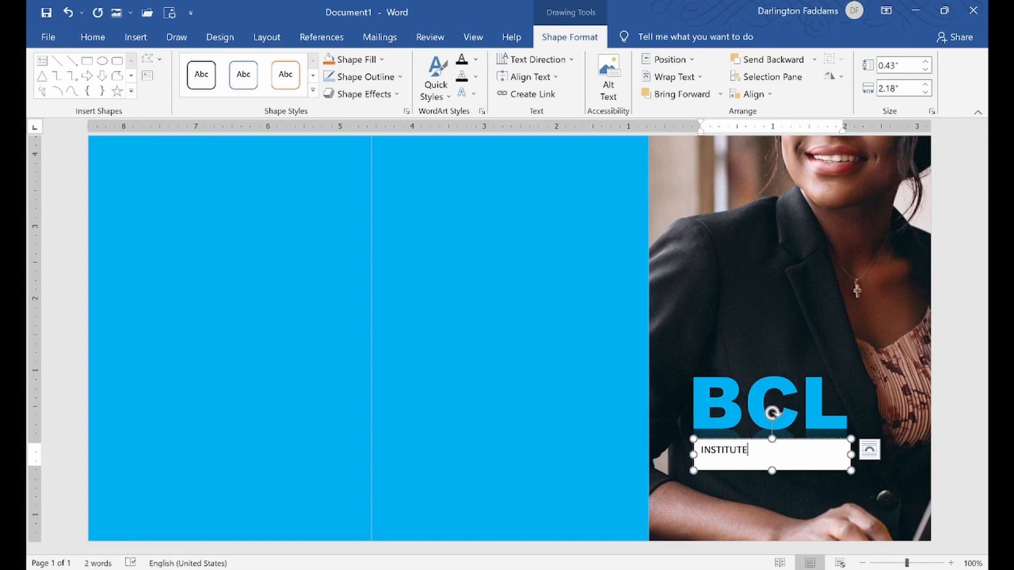
Fill the INSTITUTE text box with the standard Light Blue colour and remove its outline
{"action": "left_click", "coordinate": [772, 469]}
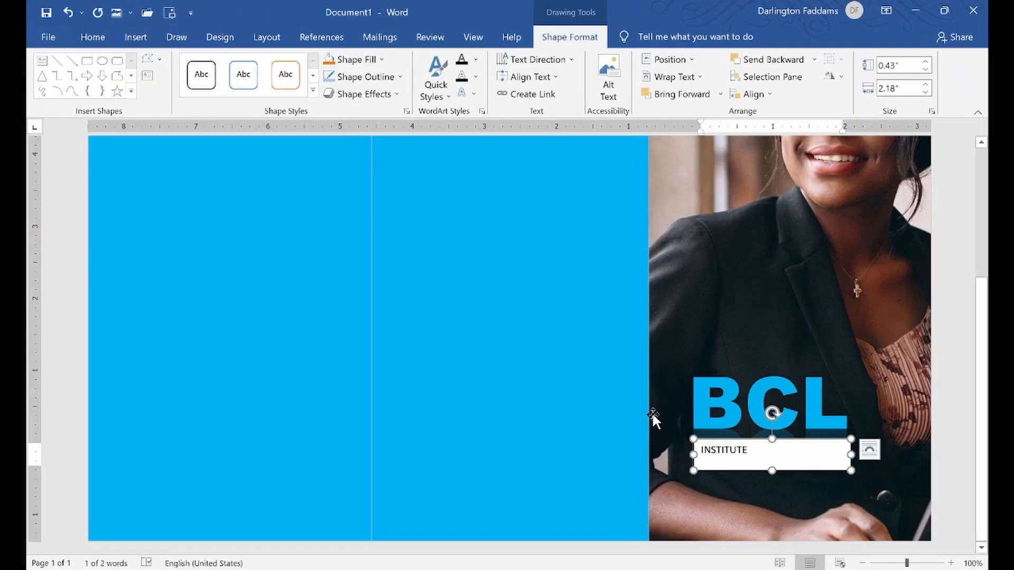
{"action": "right_click", "coordinate": [770, 464]}
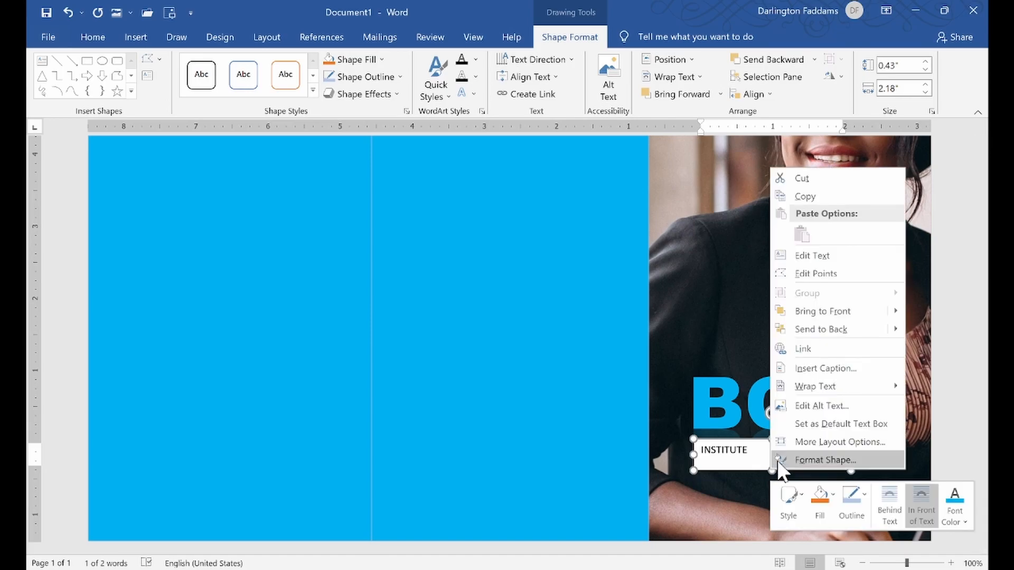
{"action": "left_click", "coordinate": [796, 460]}
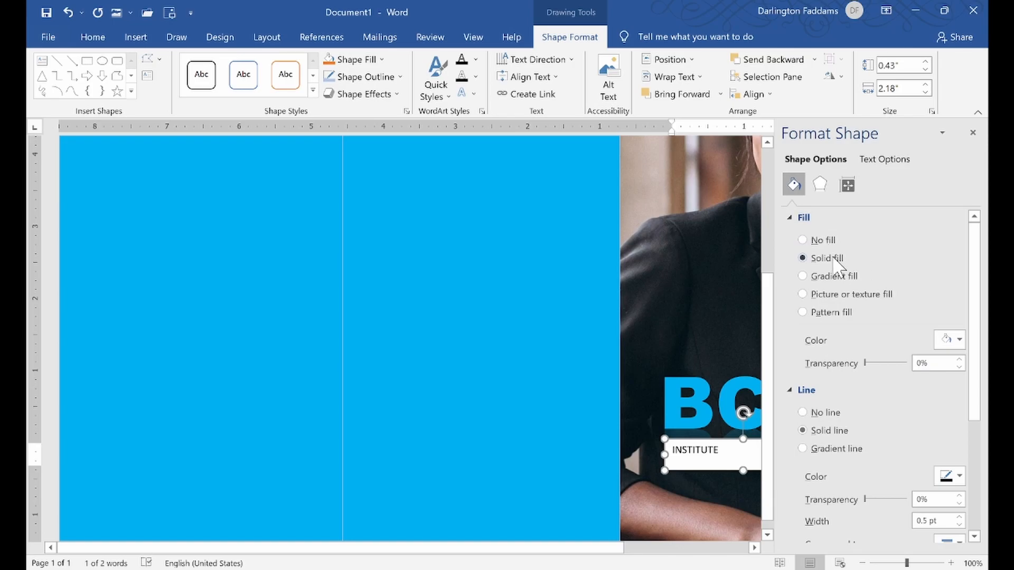
{"action": "left_click", "coordinate": [959, 340]}
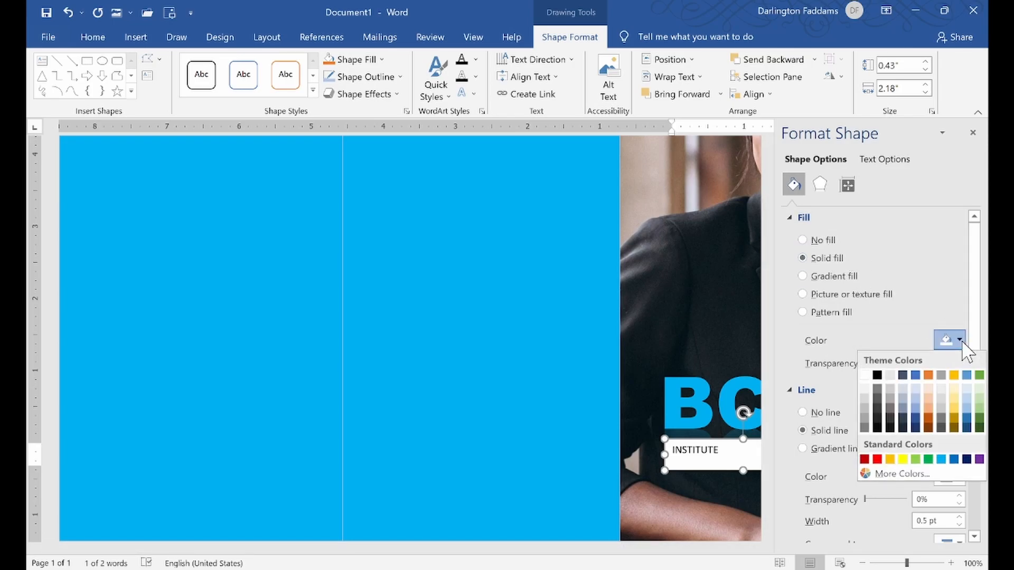
{"action": "left_click", "coordinate": [941, 459]}
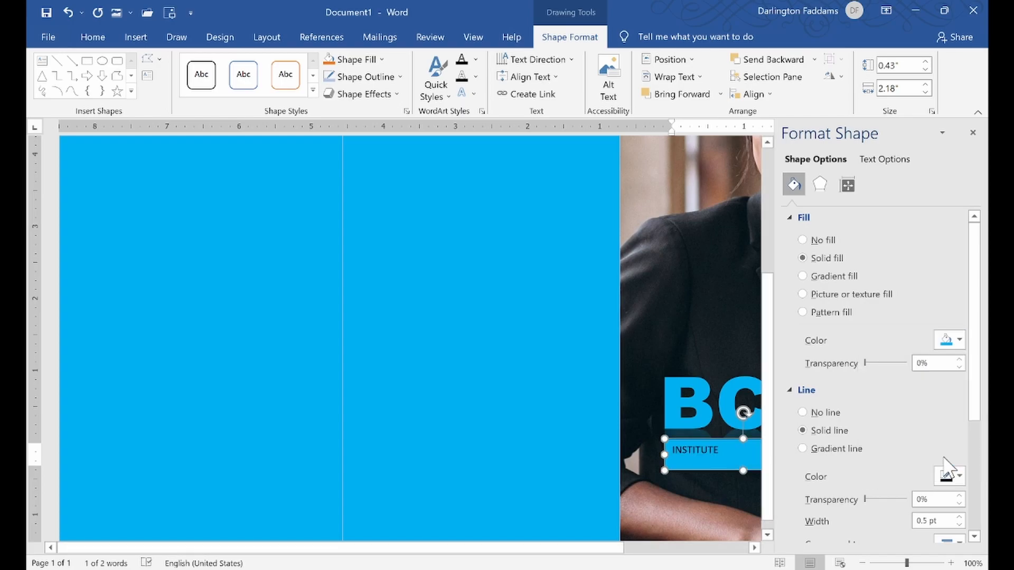
{"action": "left_click", "coordinate": [825, 415]}
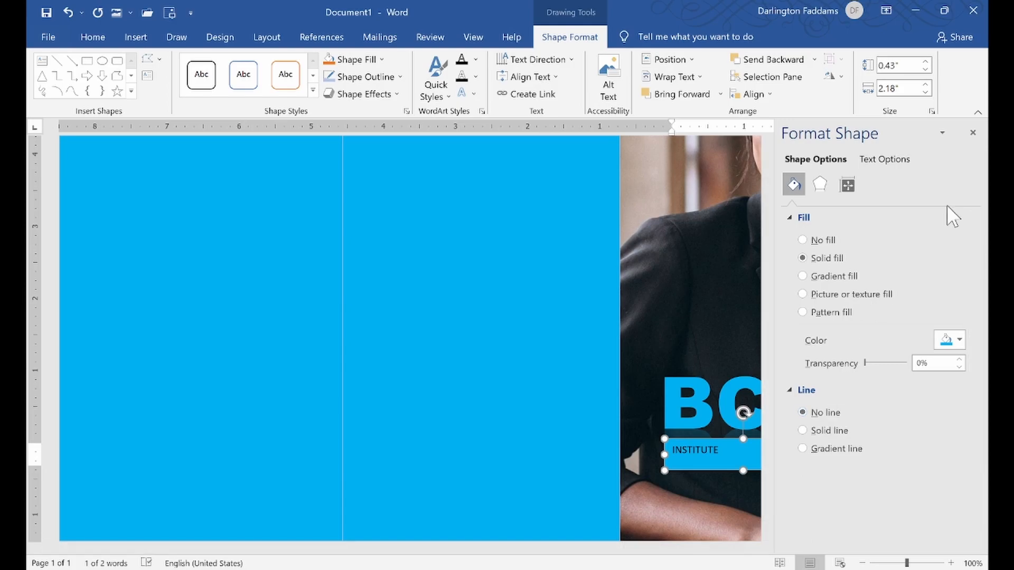
{"action": "left_click", "coordinate": [972, 133]}
Set the word INSTITUTE in Arial Black at size 20
{"action": "double_click", "coordinate": [730, 449]}
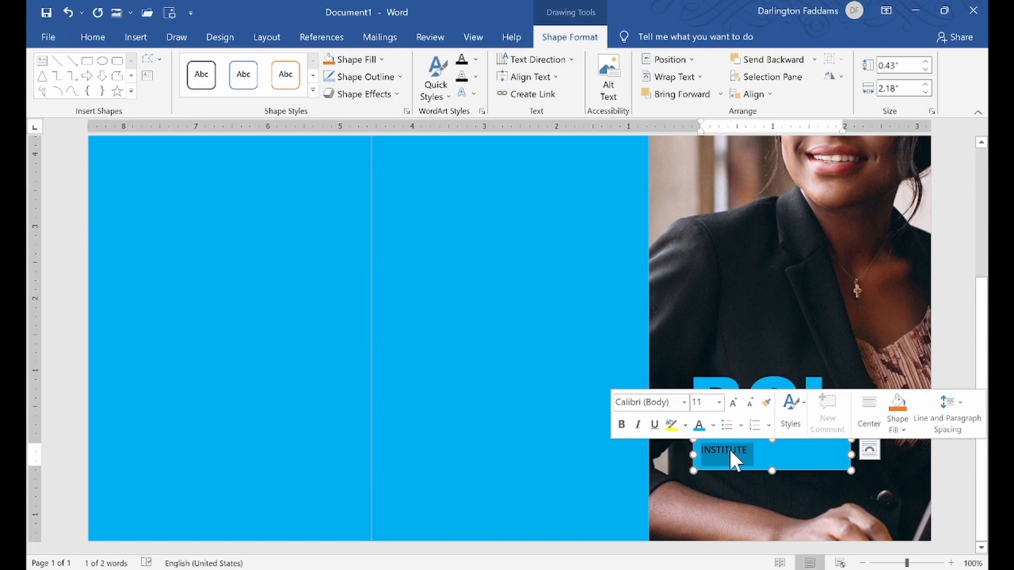
{"action": "left_click", "coordinate": [96, 37]}
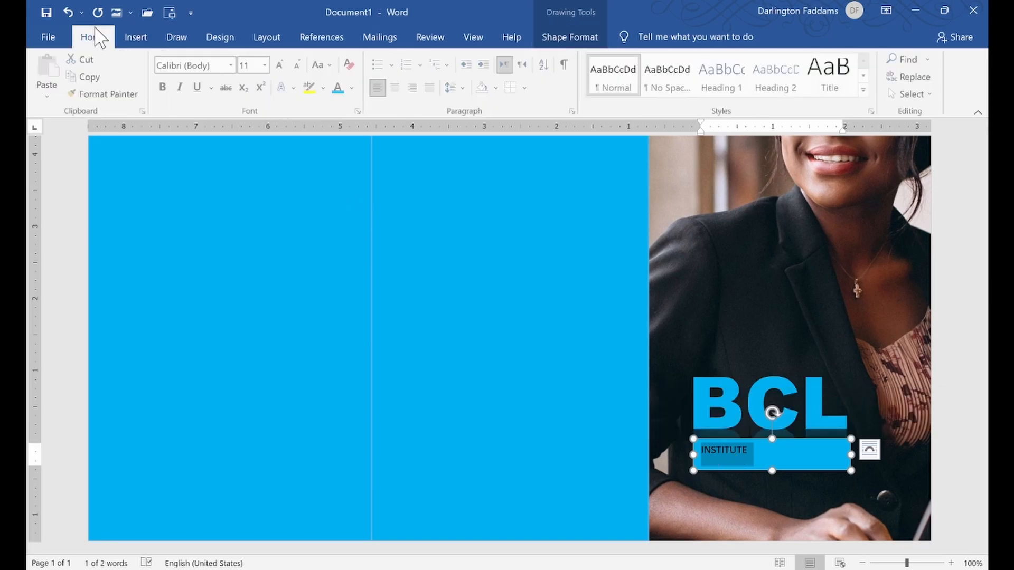
{"action": "left_click", "coordinate": [230, 65]}
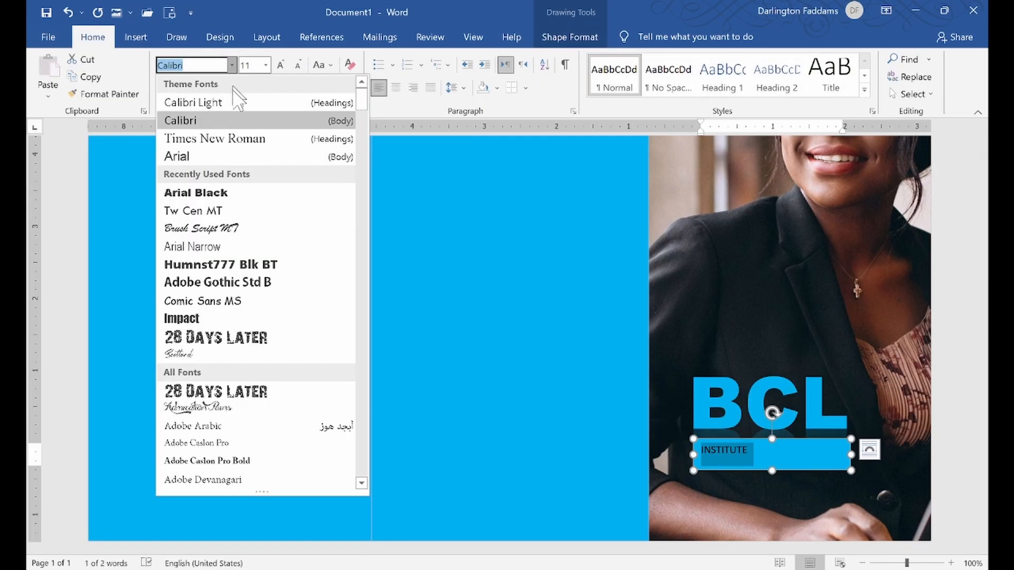
{"action": "left_click", "coordinate": [228, 193]}
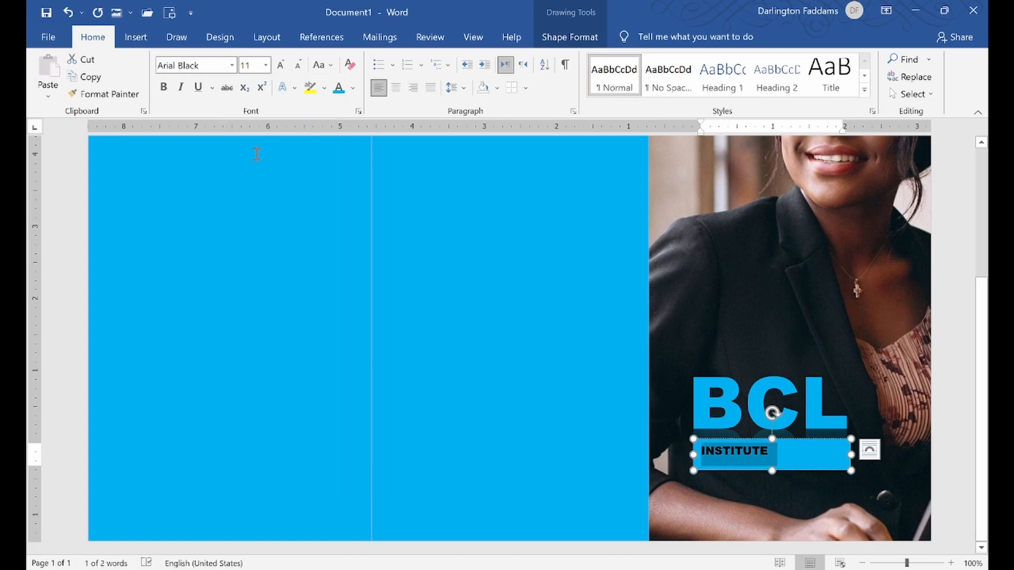
{"action": "left_click", "coordinate": [281, 65]}
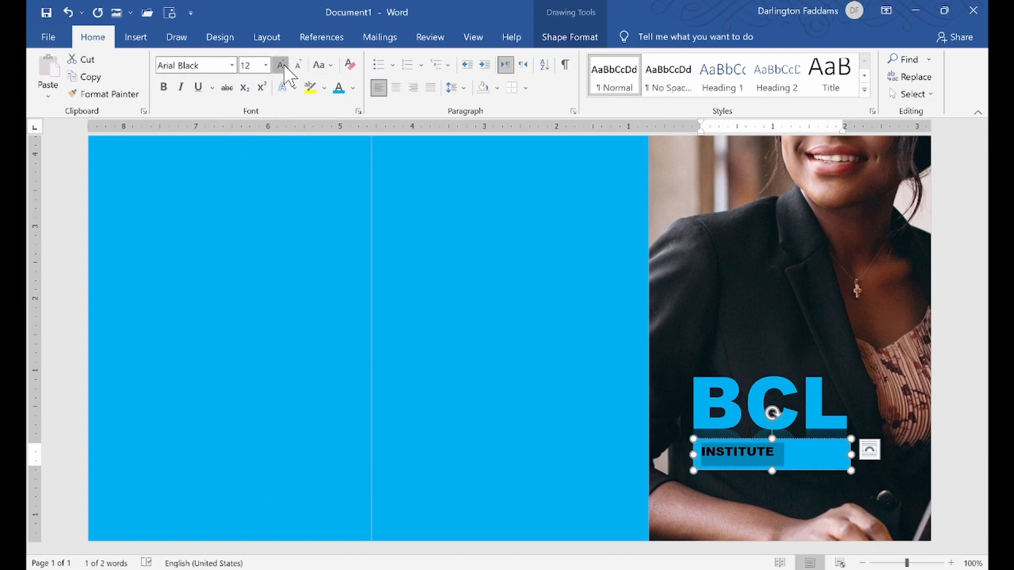
{"action": "left_click", "coordinate": [281, 65]}
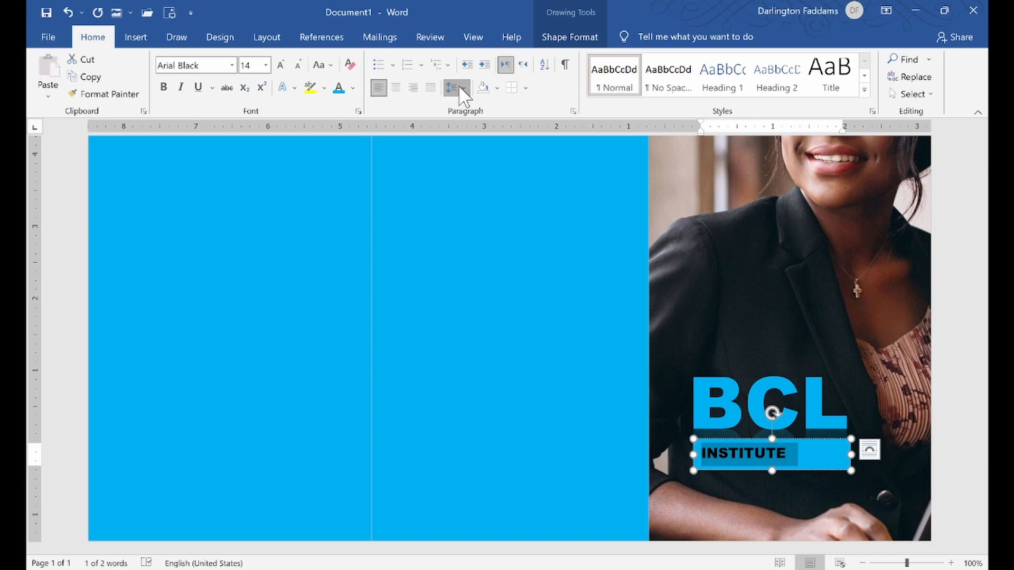
{"action": "left_click", "coordinate": [281, 65]}
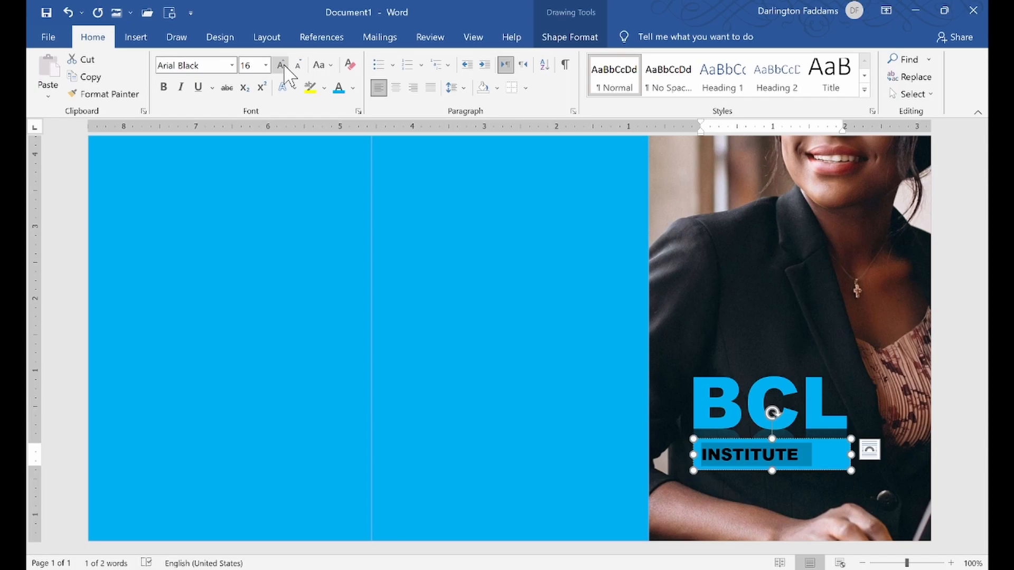
{"action": "left_click", "coordinate": [281, 65]}
{"action": "left_click", "coordinate": [281, 65]}
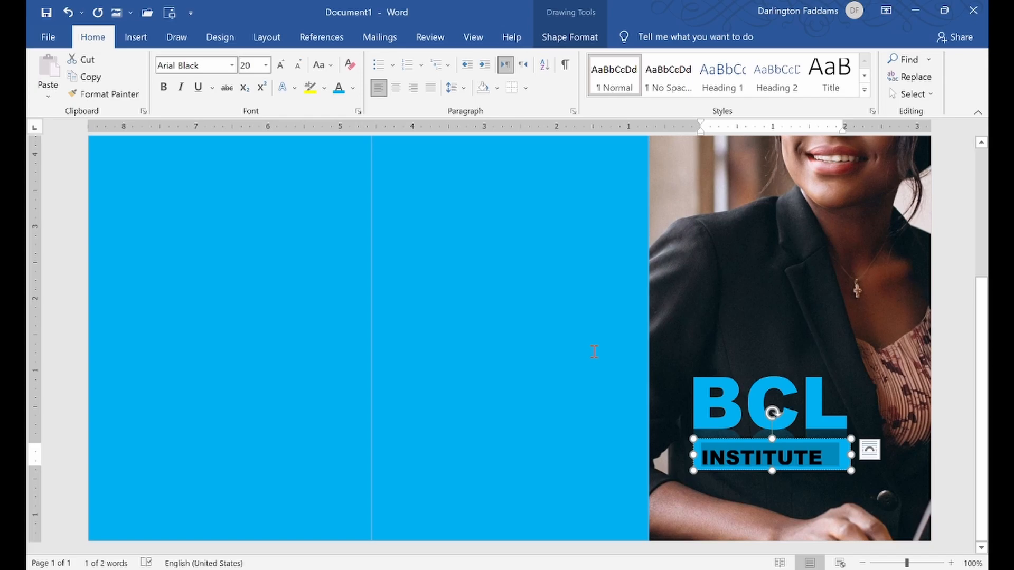
Make the INSTITUTE box slightly taller and align its side edges with the outer edges of the BCL letters
{"action": "left_click_drag", "start_coordinate": [772, 470], "coordinate": [772, 477]}
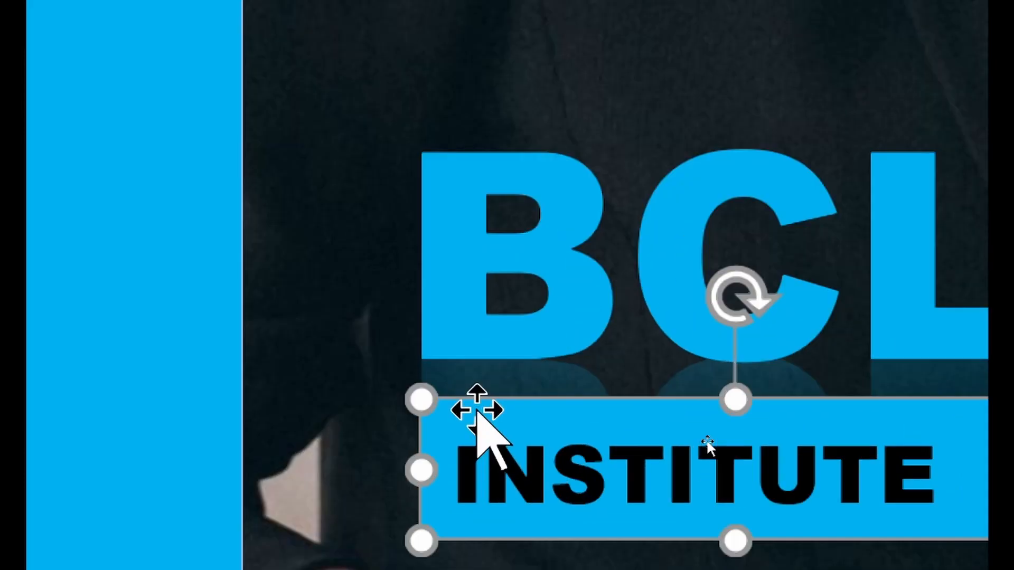
{"action": "mouse_move", "coordinate": [416, 466]}
{"action": "left_mouse_down"}
{"action": "mouse_move", "coordinate": [428, 469]}
{"action": "mouse_move", "coordinate": [418, 468]}
{"action": "left_mouse_up"}
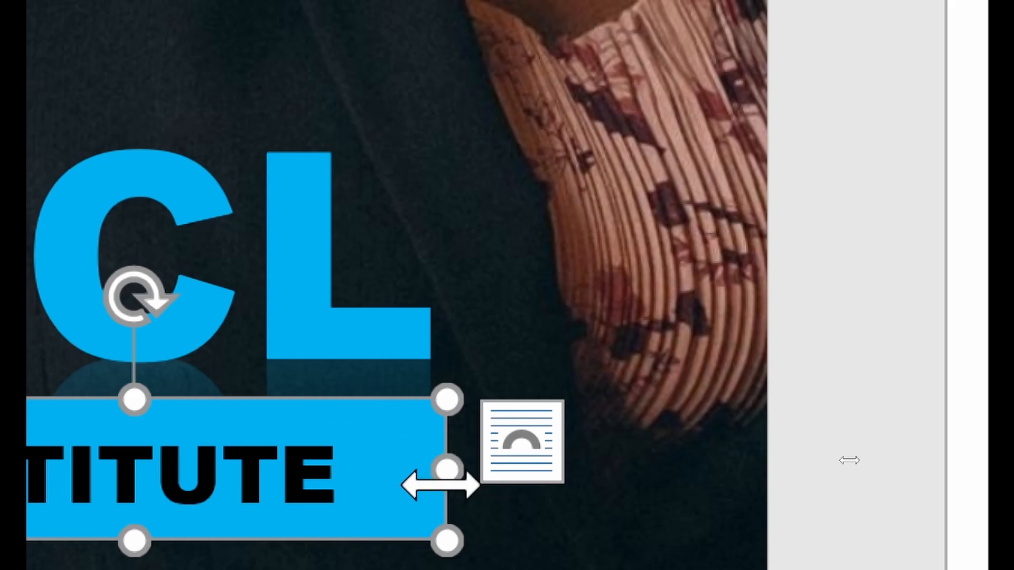
{"action": "left_click_drag", "start_coordinate": [441, 478], "coordinate": [429, 471]}
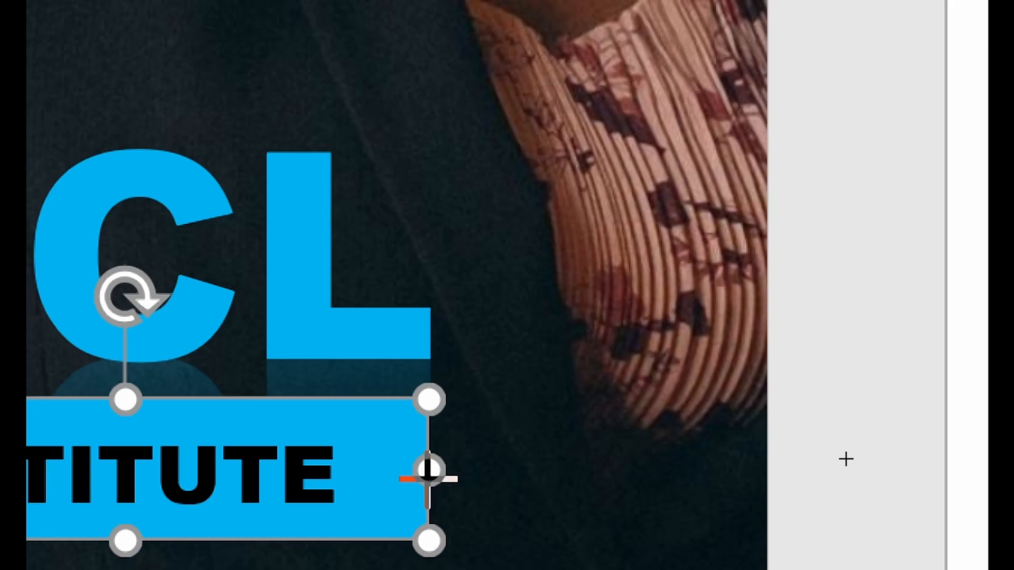
{"action": "key", "text": "Escape"}
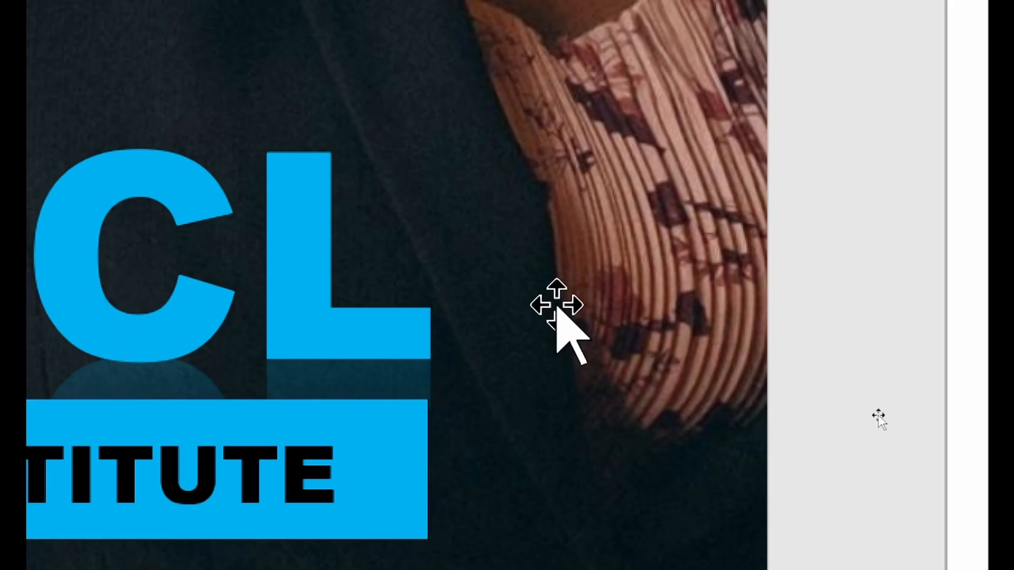
{"action": "left_click", "coordinate": [371, 533]}
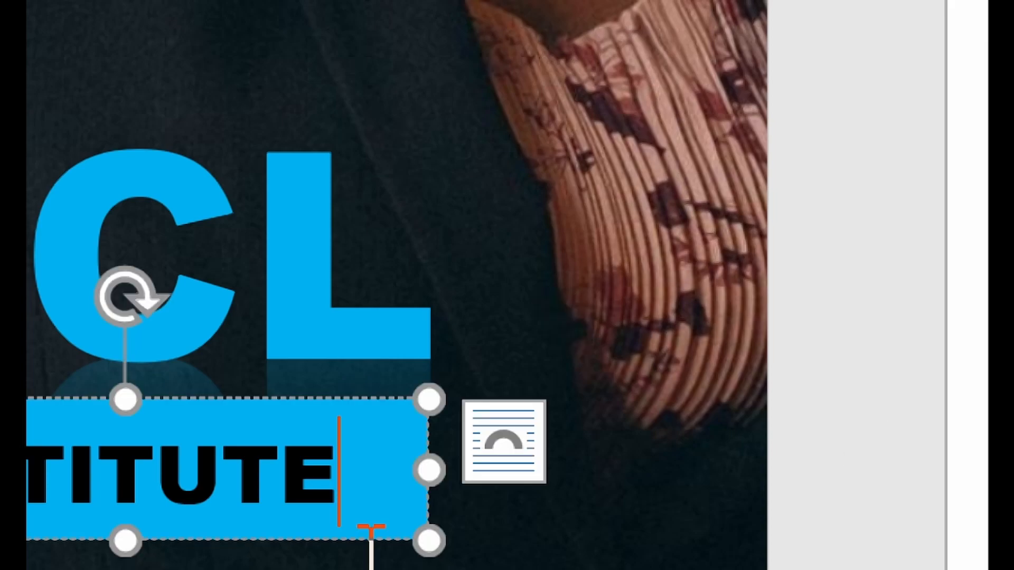
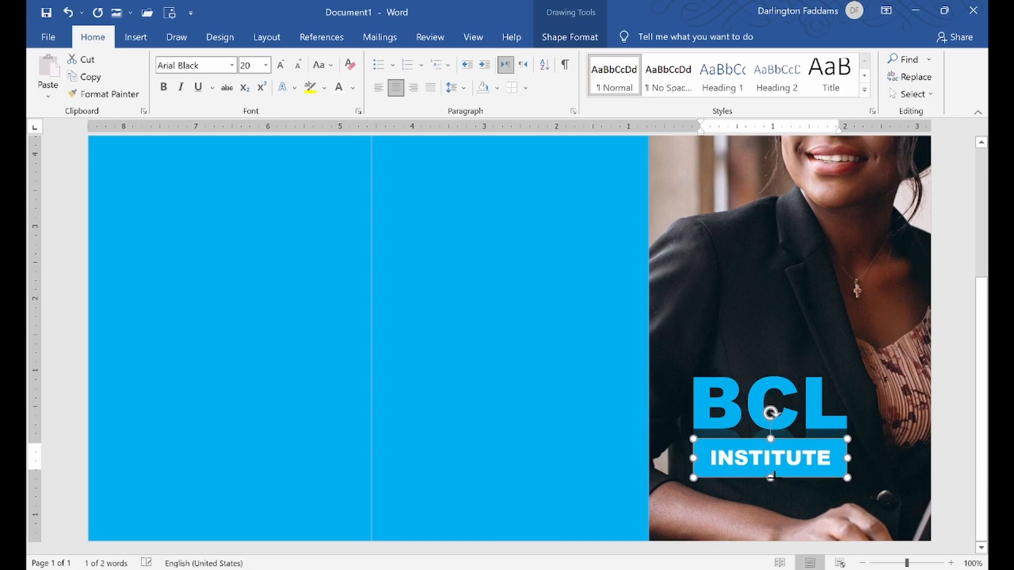
Compare the BCL INSTITUTE logo over the photo with the one in the Brochure Front Design PDF
{"action": "left_click", "coordinate": [969, 394]}
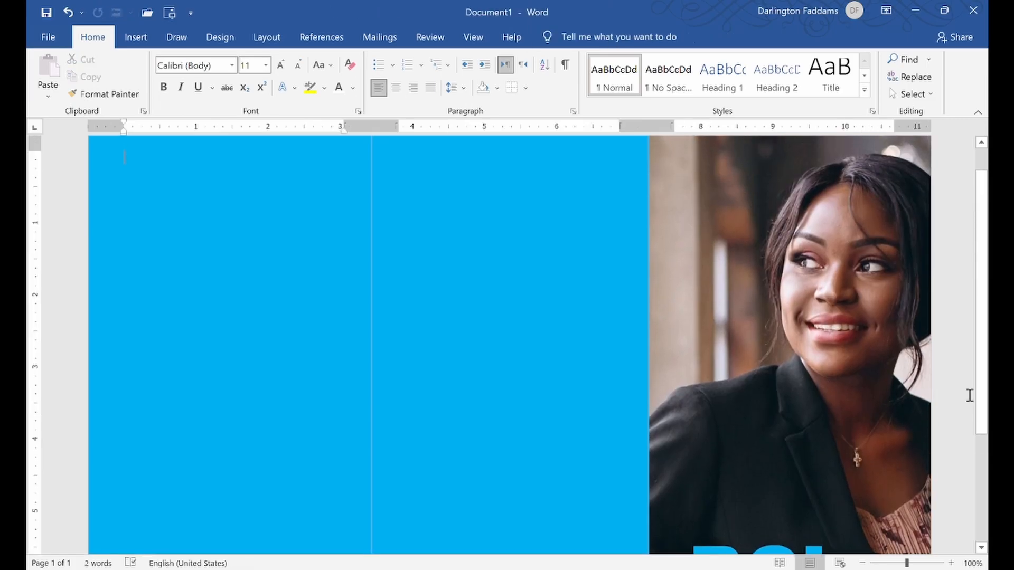
{"action": "scroll", "coordinate": [969, 394], "scroll_direction": "down", "scroll_amount": 3}
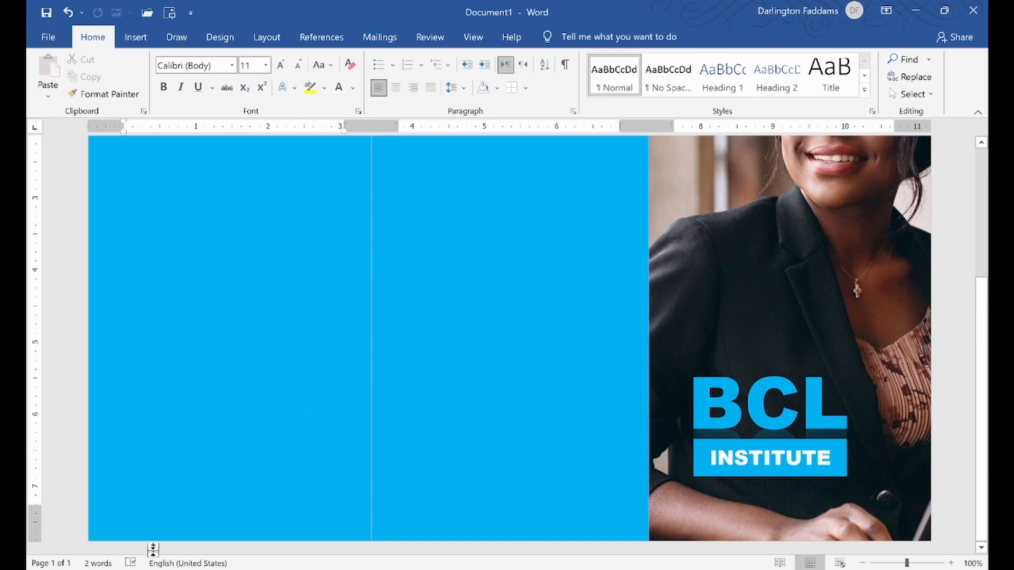
{"action": "left_click", "coordinate": [117, 507]}
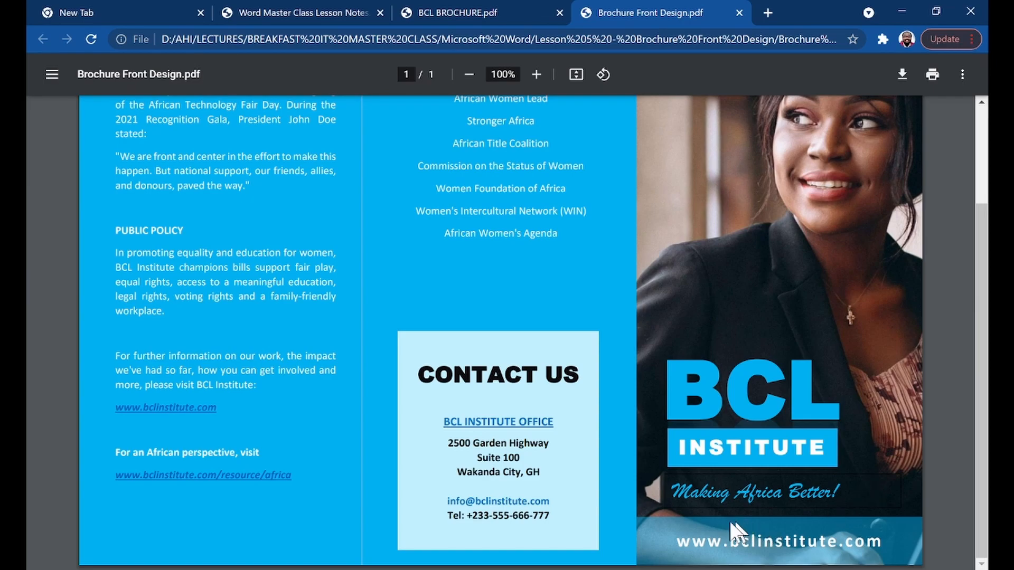
{"action": "left_click", "coordinate": [586, 569]}
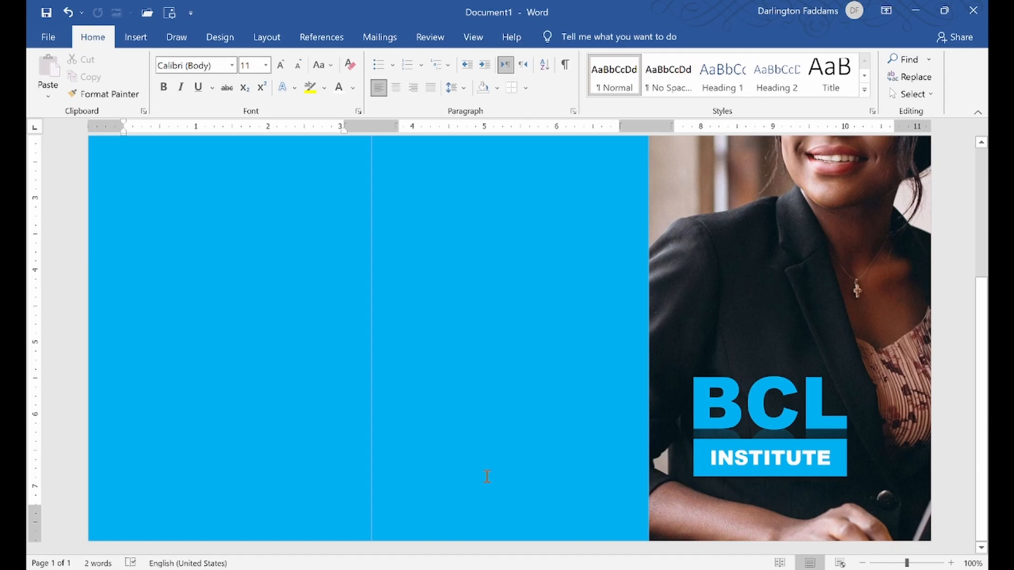
{"action": "left_click", "coordinate": [170, 569]}
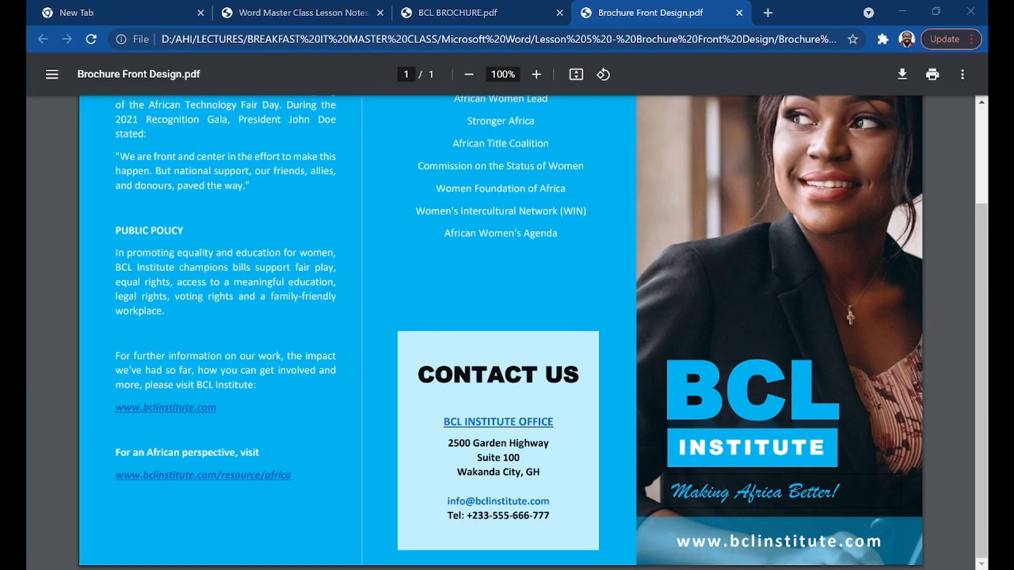
{"action": "left_click", "coordinate": [586, 569]}
Select the INSTITUTE and BCL text boxes together and group them into one logo object
{"action": "left_click", "coordinate": [726, 448]}
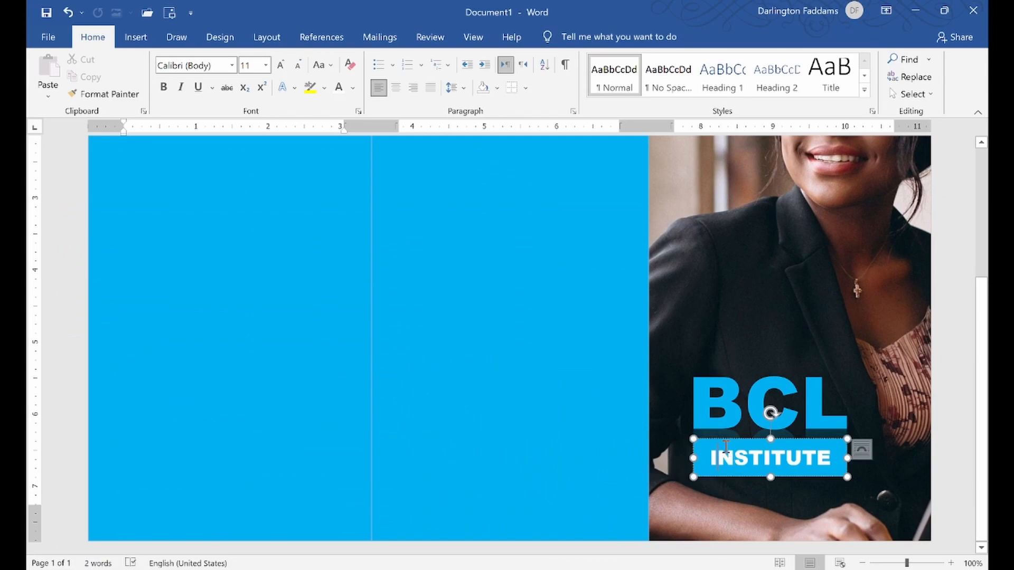
{"action": "left_click", "coordinate": [770, 439]}
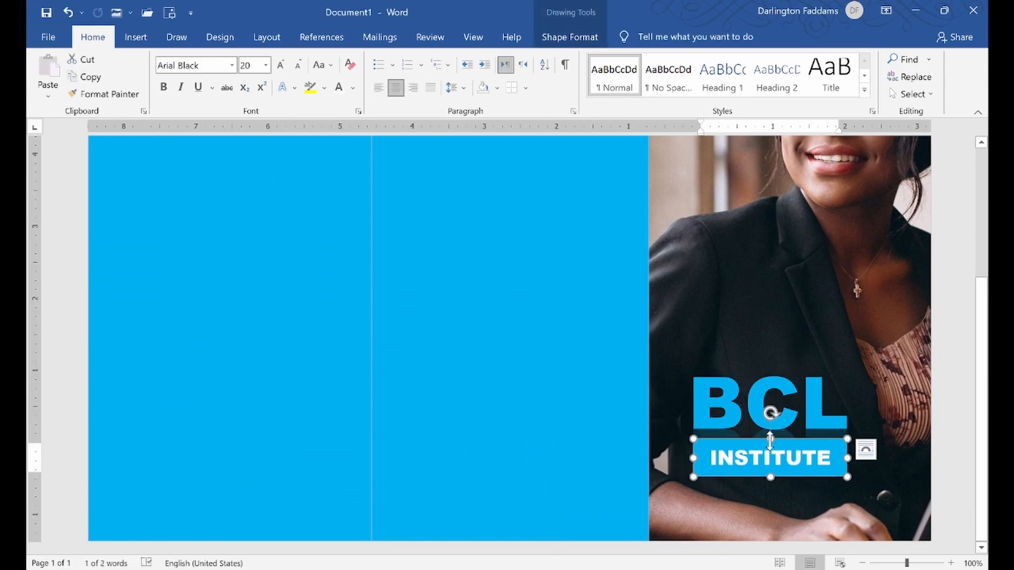
{"action": "left_click_drag", "start_coordinate": [770, 439], "coordinate": [770, 438]}
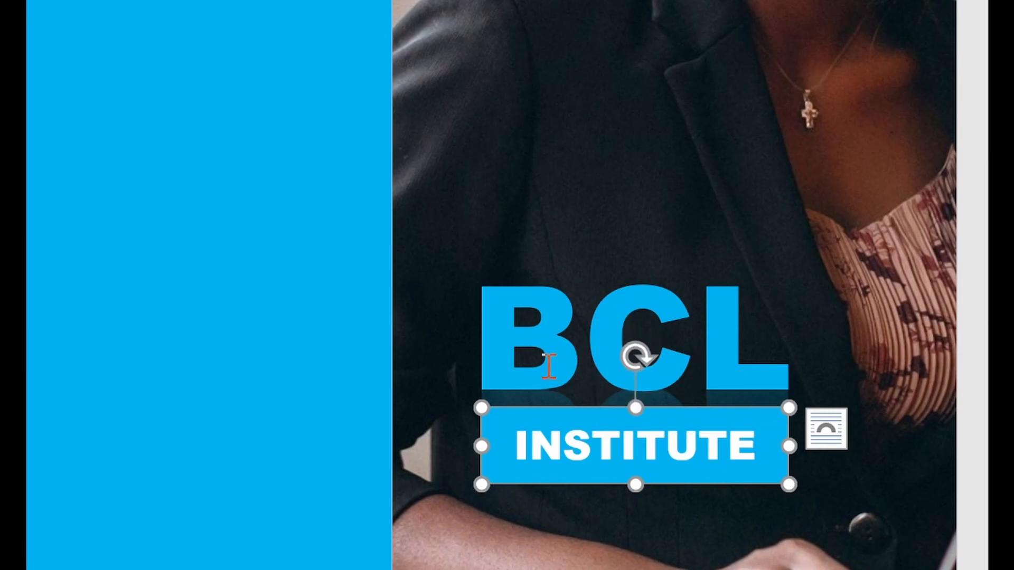
{"action": "left_click", "coordinate": [566, 358], "text": "shift"}
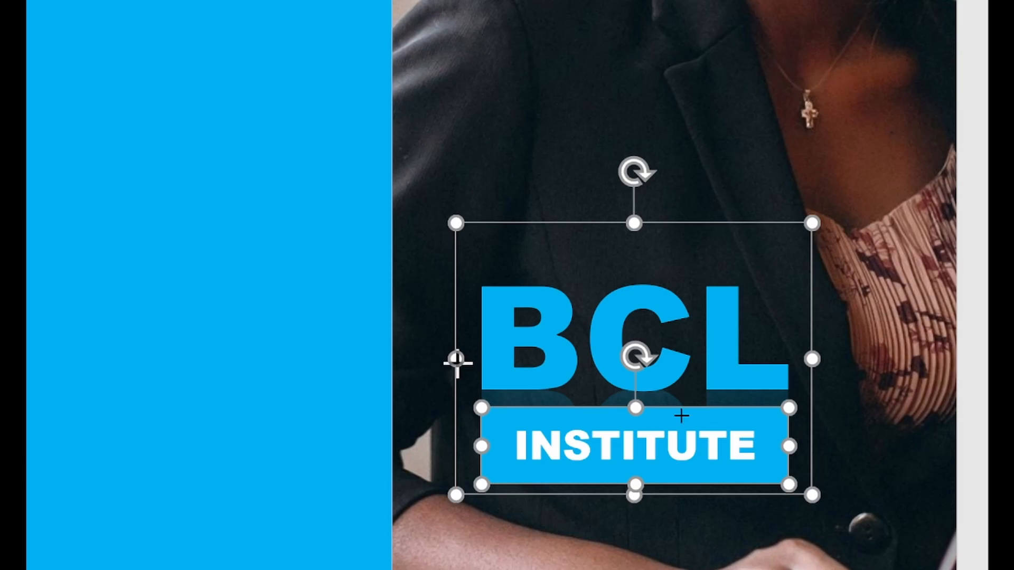
{"action": "right_click", "coordinate": [457, 363]}
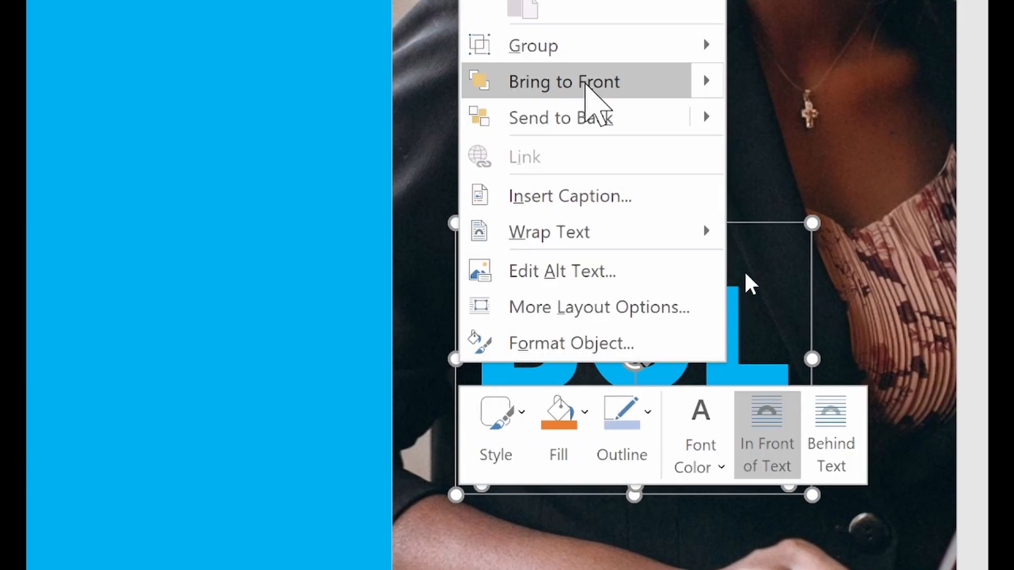
{"action": "mouse_move", "coordinate": [596, 50]}
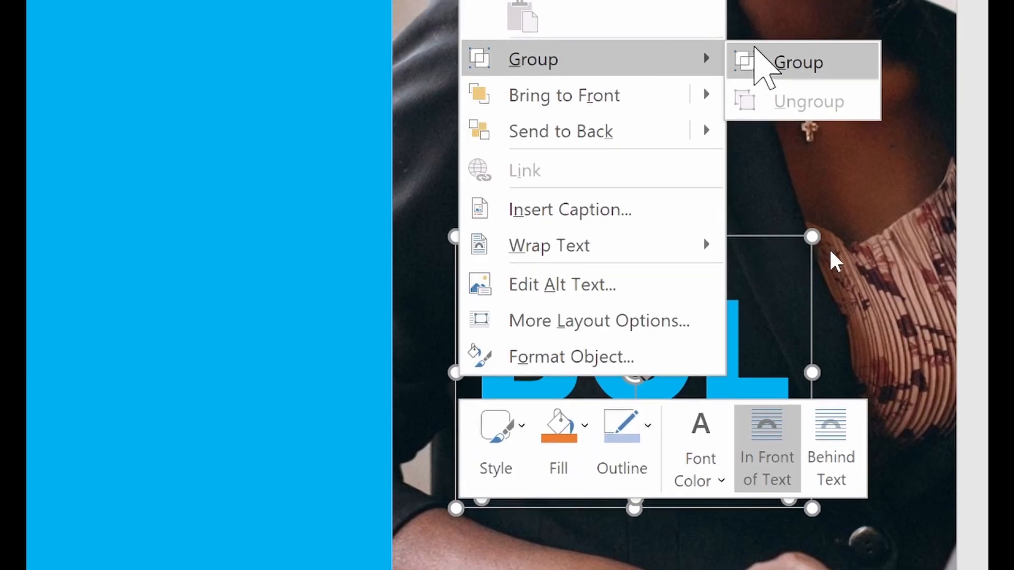
{"action": "left_click", "coordinate": [763, 52]}
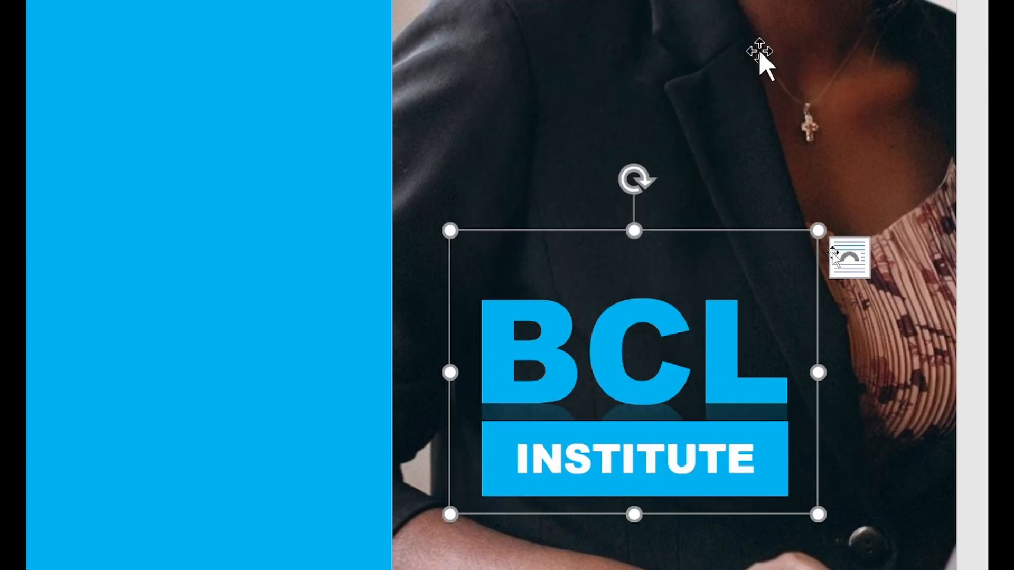
Nudge the grouped BCL INSTITUTE logo higher over the photo to leave more room below it
{"action": "key", "text": "Up"}
{"action": "key", "text": "Up"}
{"action": "key", "text": "Up"}
{"action": "key", "text": "Up"}
{"action": "key", "text": "Up"}
{"action": "key", "text": "Up"}
{"action": "key", "text": "Up"}
{"action": "key", "text": "Up"}
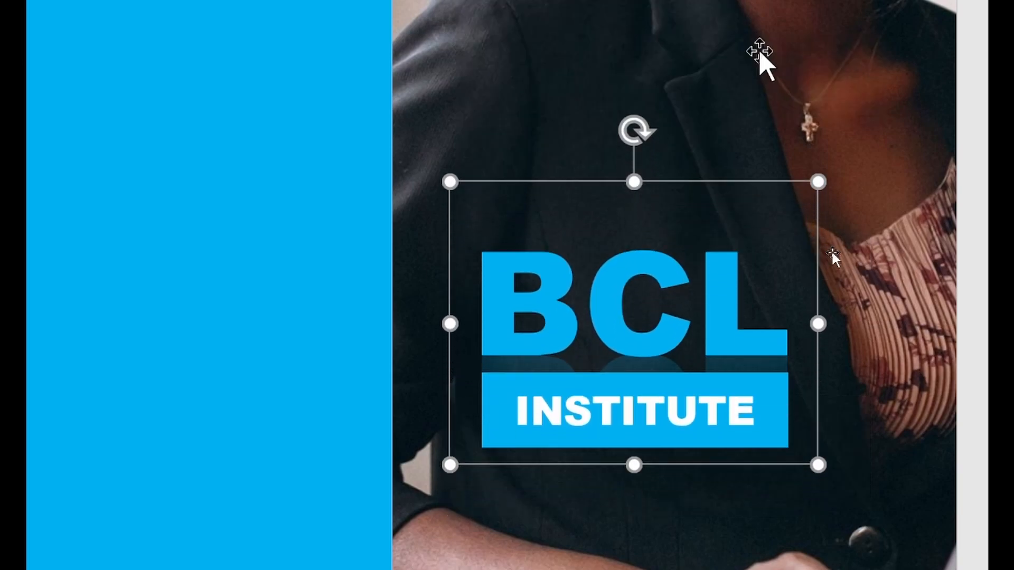
{"action": "key", "text": "Up"}
{"action": "key", "text": "Up"}
{"action": "key", "text": "Up"}
{"action": "key", "text": "Up"}
{"action": "key", "text": "Up"}
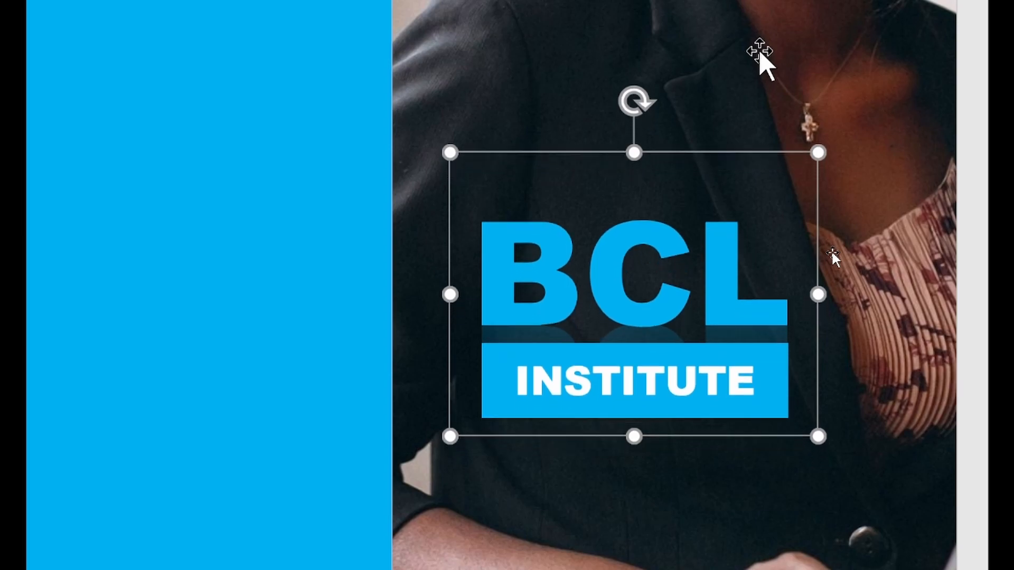
{"action": "key", "text": "Down"}
{"action": "key", "text": "Down"}
{"action": "key", "text": "Down"}
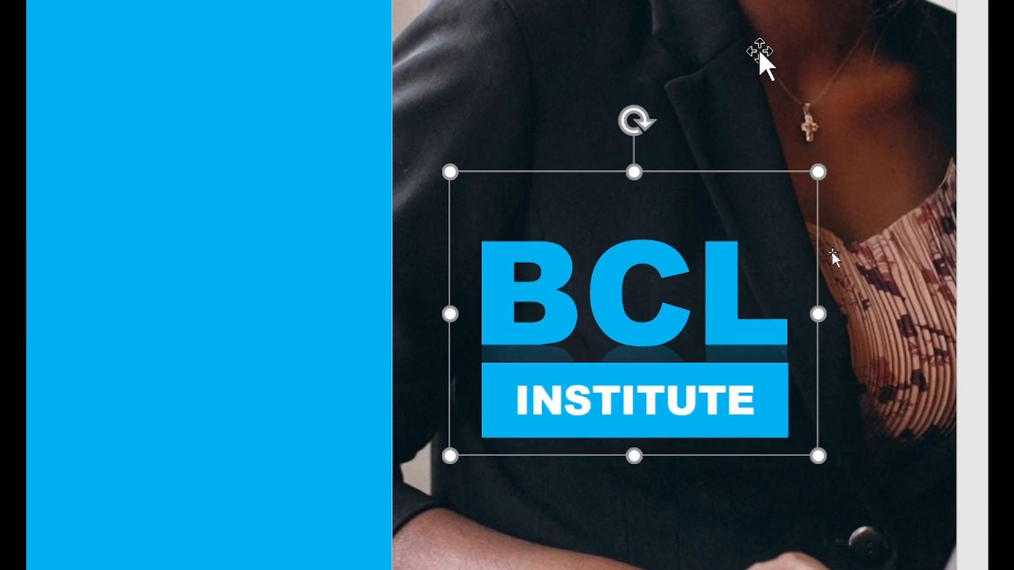
Fine-tune the vertical position of the grouped BCL INSTITUTE logo, moving it slightly higher over the photo
{"action": "key", "text": "Up"}
{"action": "key", "text": "Up"}
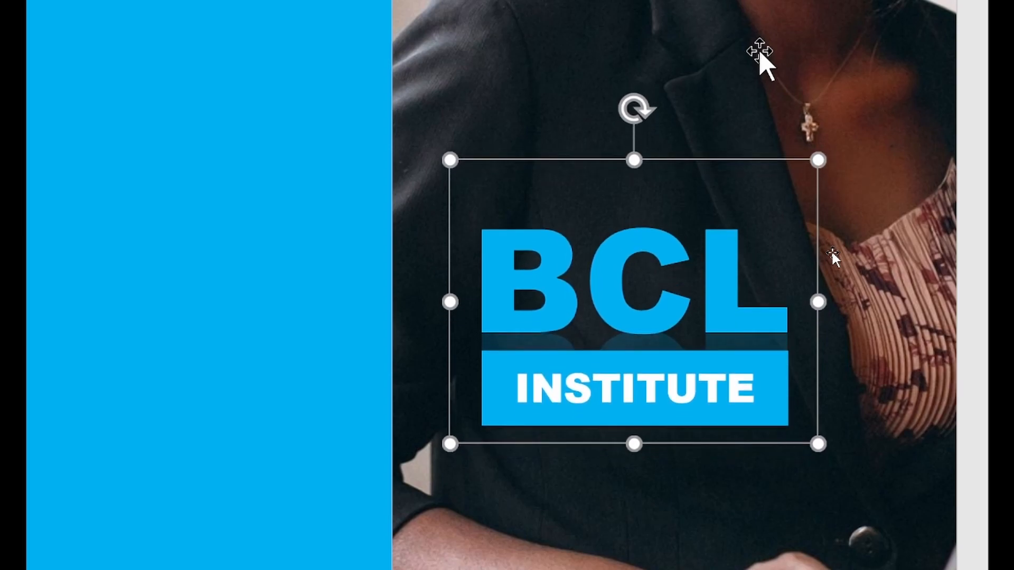
{"action": "key", "text": "Down"}
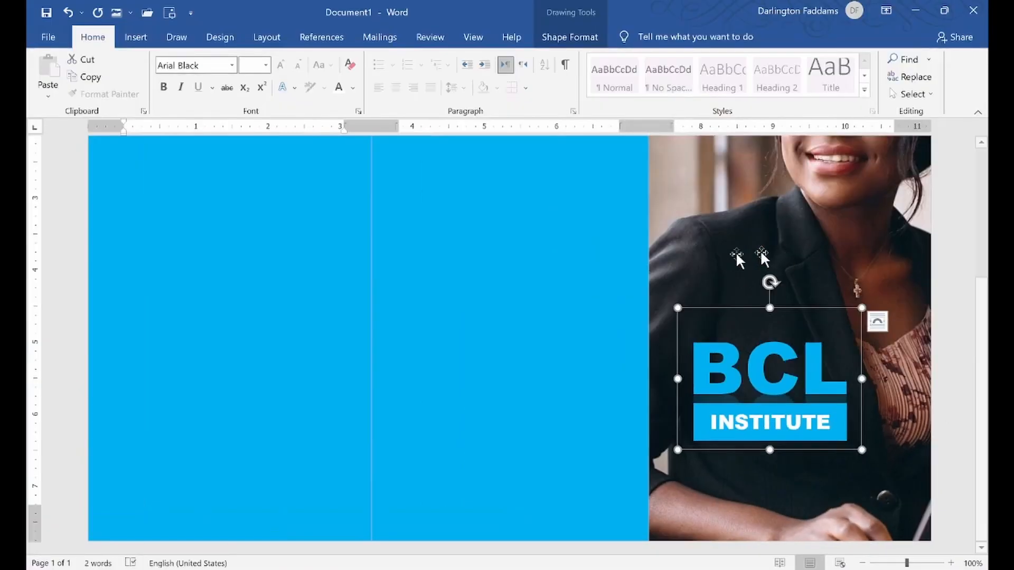
Check the logo's placement in the Brochure Front Design PDF and nudge the grouped logo closer to the photo's left edge
{"action": "key", "text": "alt+Tab"}
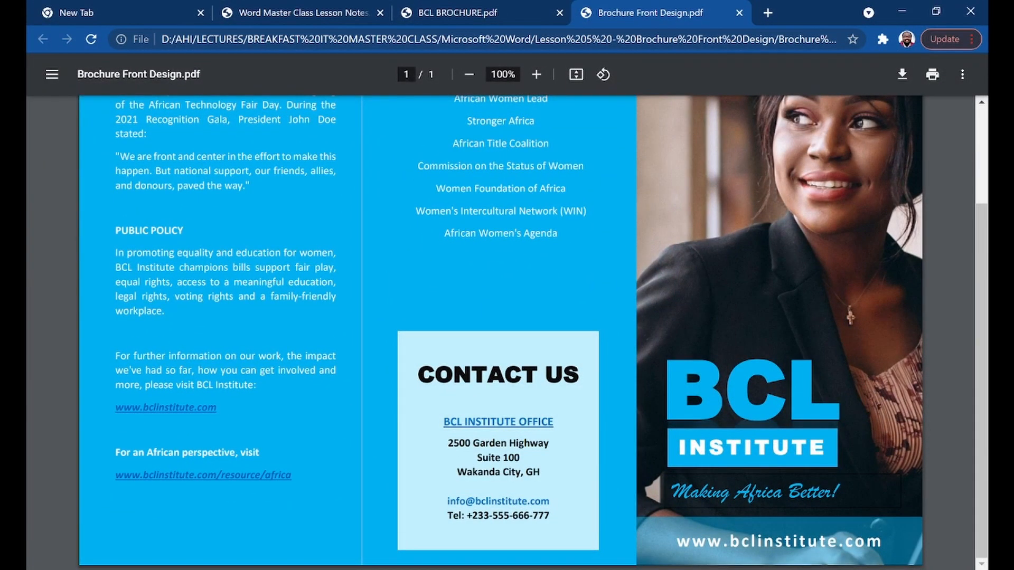
{"action": "key", "text": "alt+Tab"}
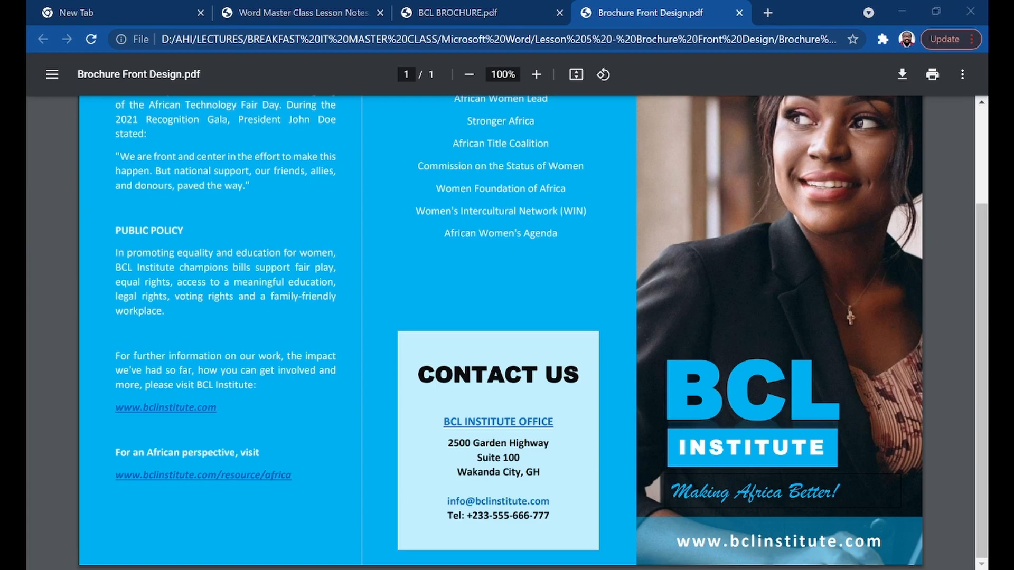
{"action": "key", "text": "Left"}
{"action": "key", "text": "Left"}
{"action": "key", "text": "Left"}
{"action": "key", "text": "Left"}
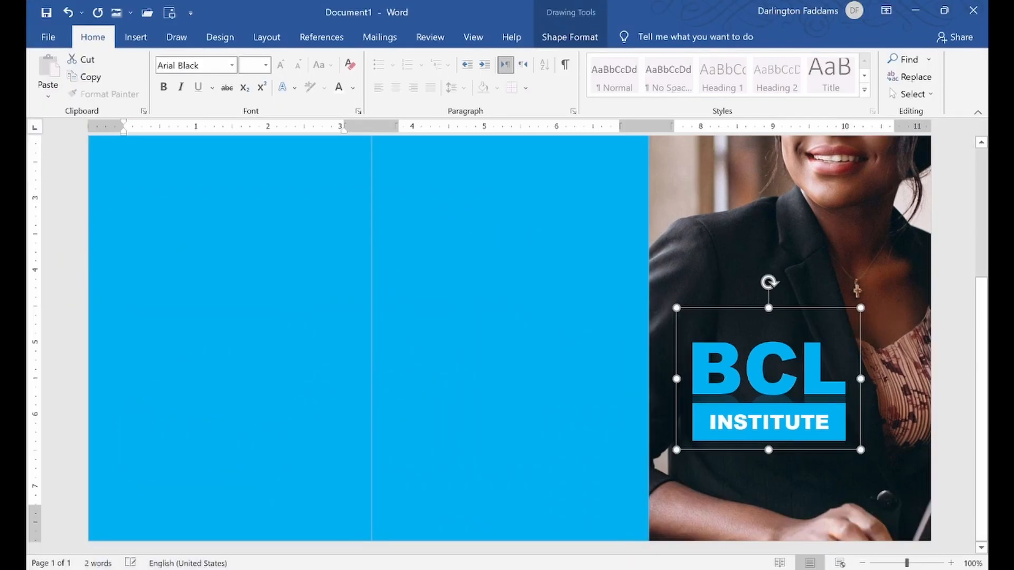
{"action": "key", "text": "Left"}
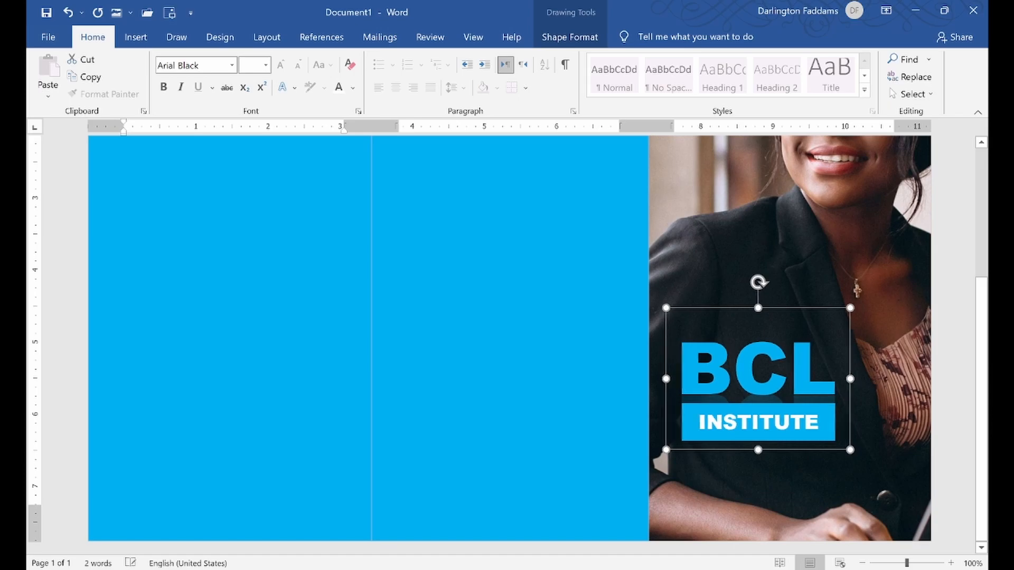
Compare the logo with the PDF design again, shift it slightly back to the right, and deselect it
{"action": "key", "text": "alt+Tab"}
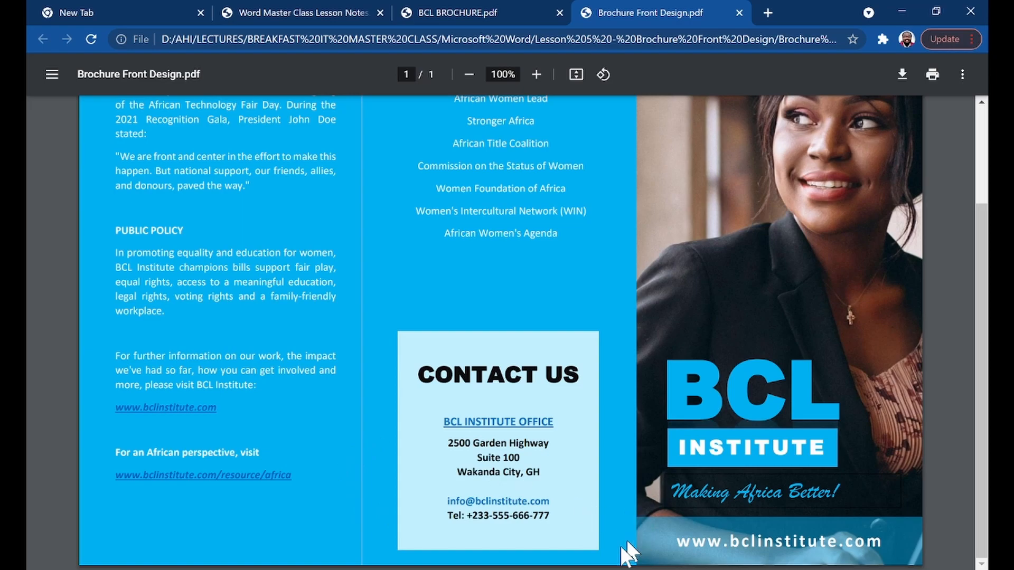
{"action": "key", "text": "alt+Tab"}
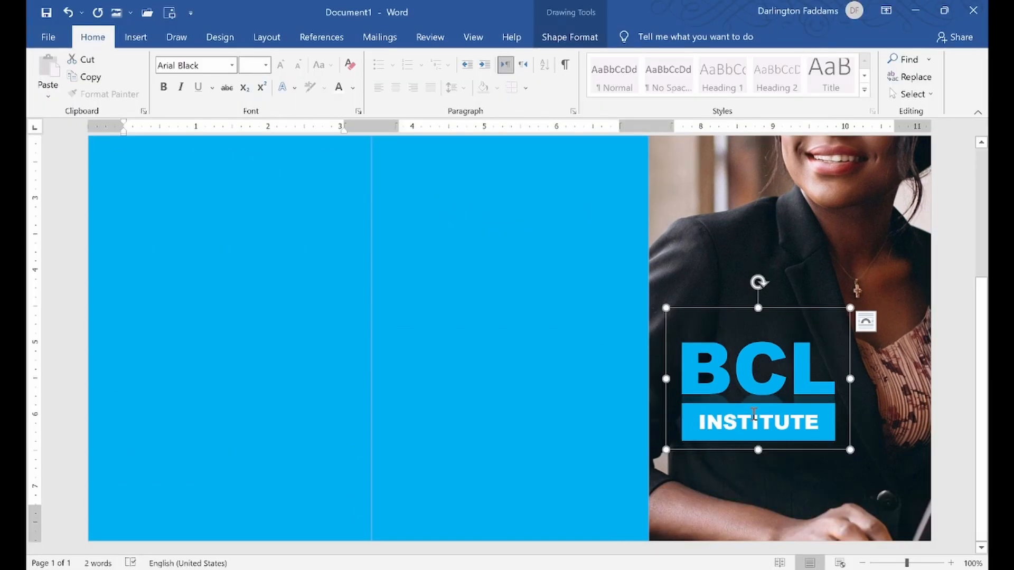
{"action": "key", "text": "Right"}
{"action": "key", "text": "Right"}
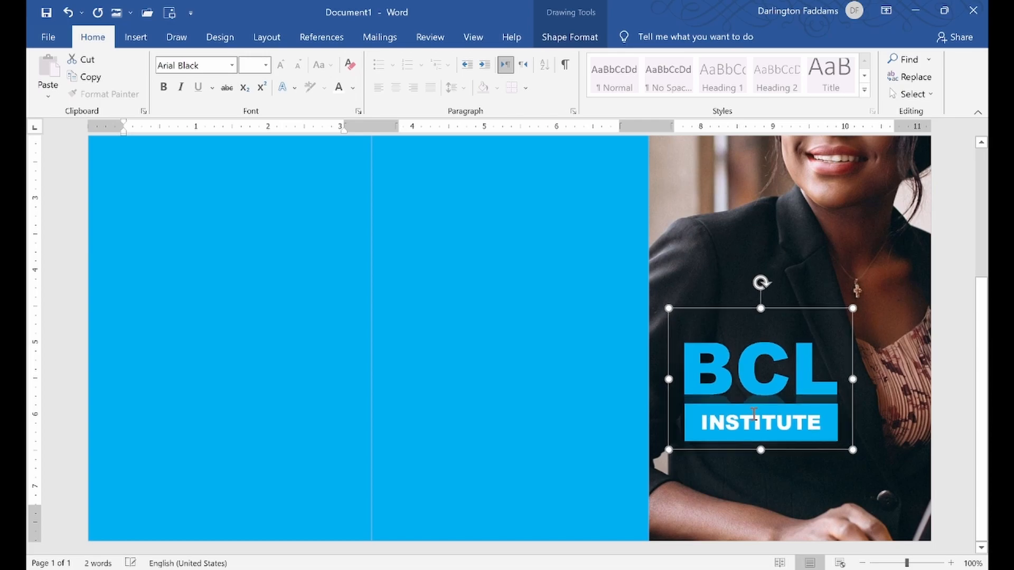
{"action": "left_click", "coordinate": [114, 544]}
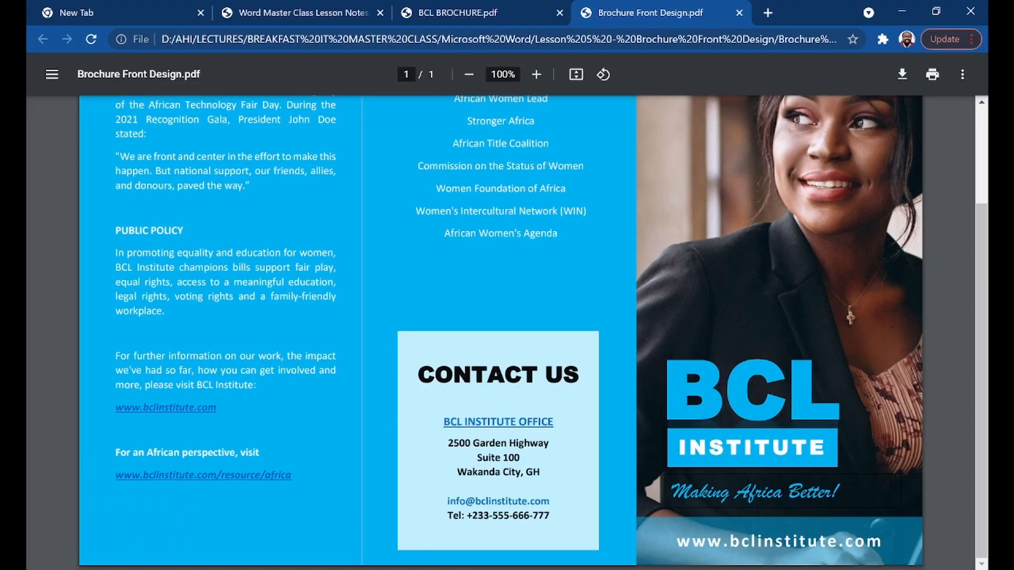
{"action": "key", "text": "alt+Tab"}
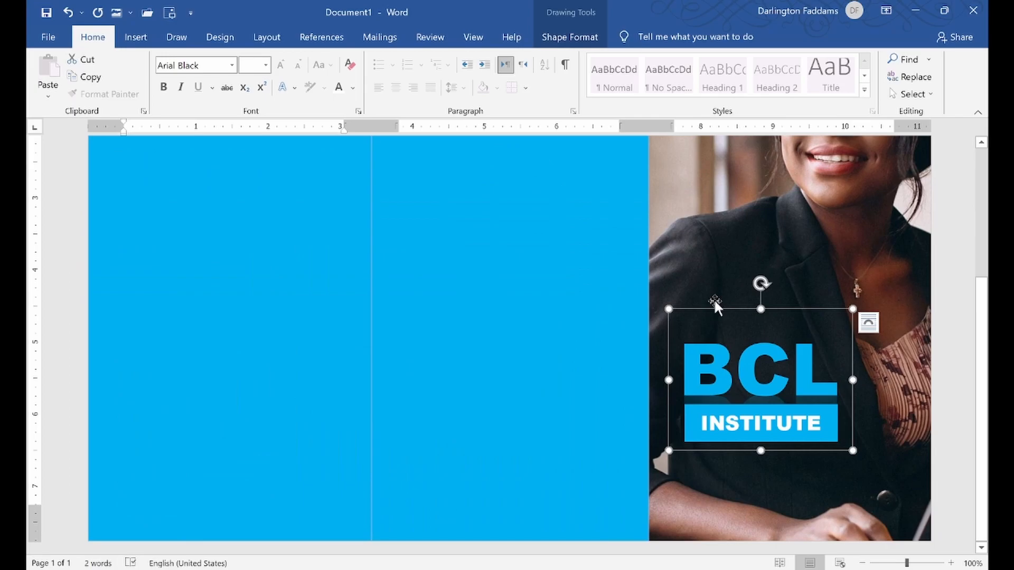
{"action": "left_click", "coordinate": [948, 355]}
{"action": "scroll", "coordinate": [948, 356], "scroll_direction": "up", "scroll_amount": 3}
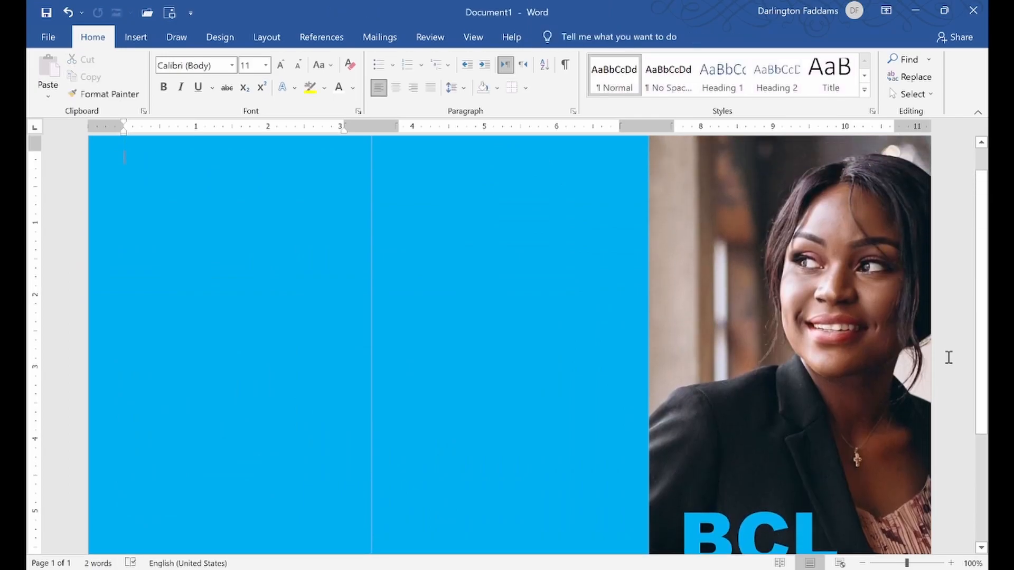
{"action": "scroll", "coordinate": [948, 358], "scroll_direction": "down", "scroll_amount": 1}
{"action": "scroll", "coordinate": [949, 357], "scroll_direction": "down", "scroll_amount": 3}
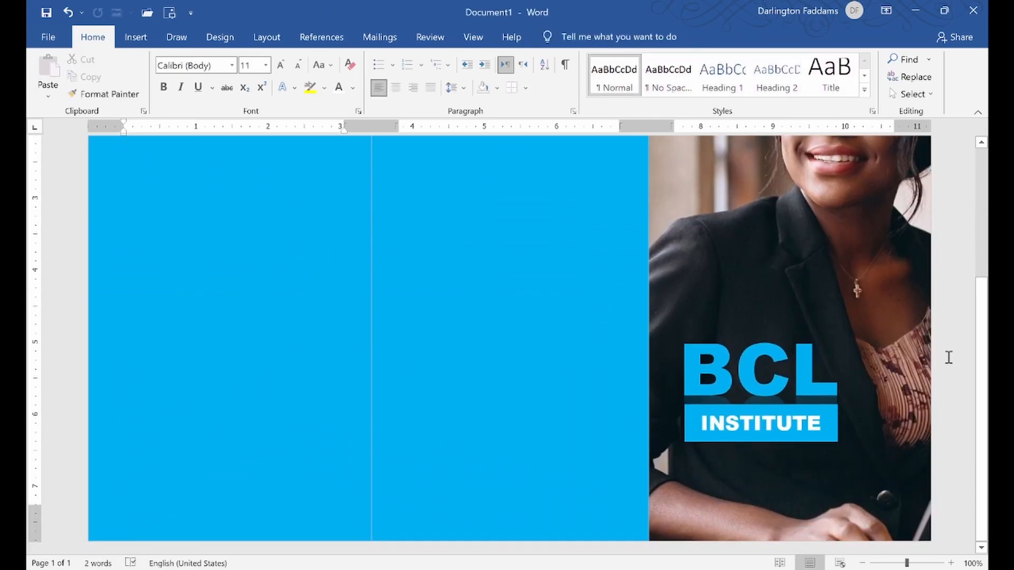
Draw a text box about 2.2" wide and 0.43" high below the INSTITUTE box and enter "Making Africa Better!" in it
{"action": "left_click", "coordinate": [137, 42]}
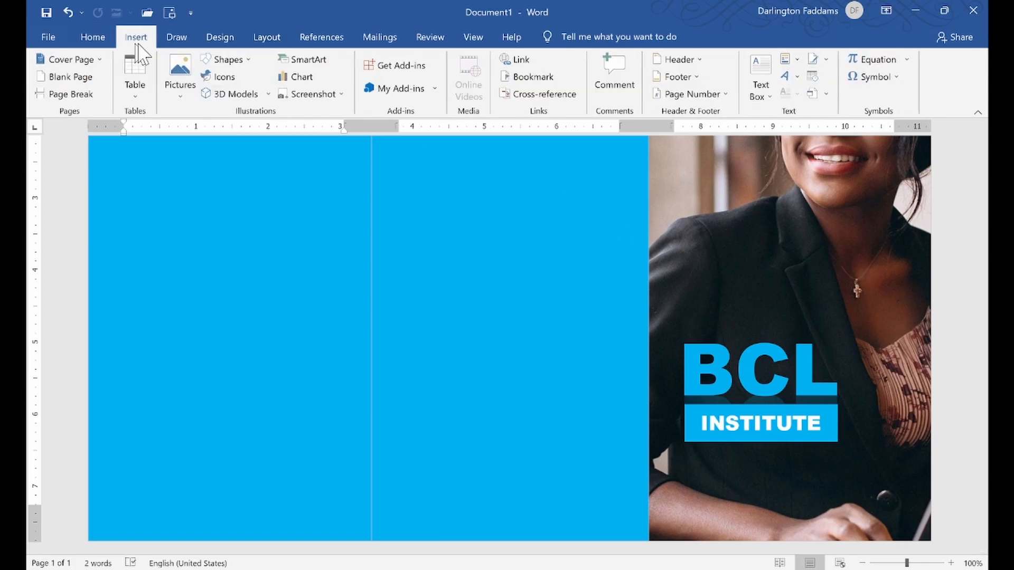
{"action": "left_click", "coordinate": [761, 94]}
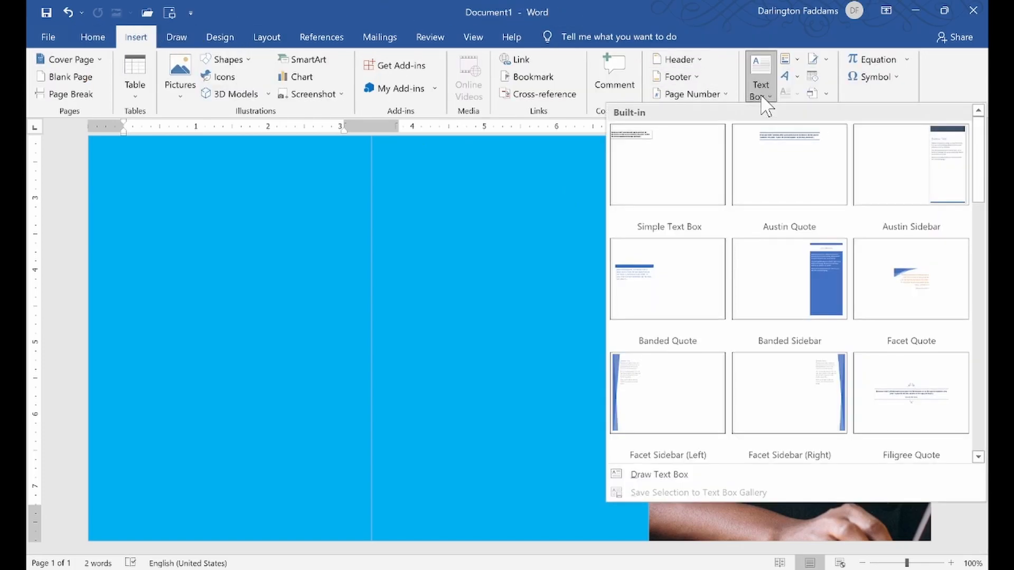
{"action": "left_click", "coordinate": [656, 475]}
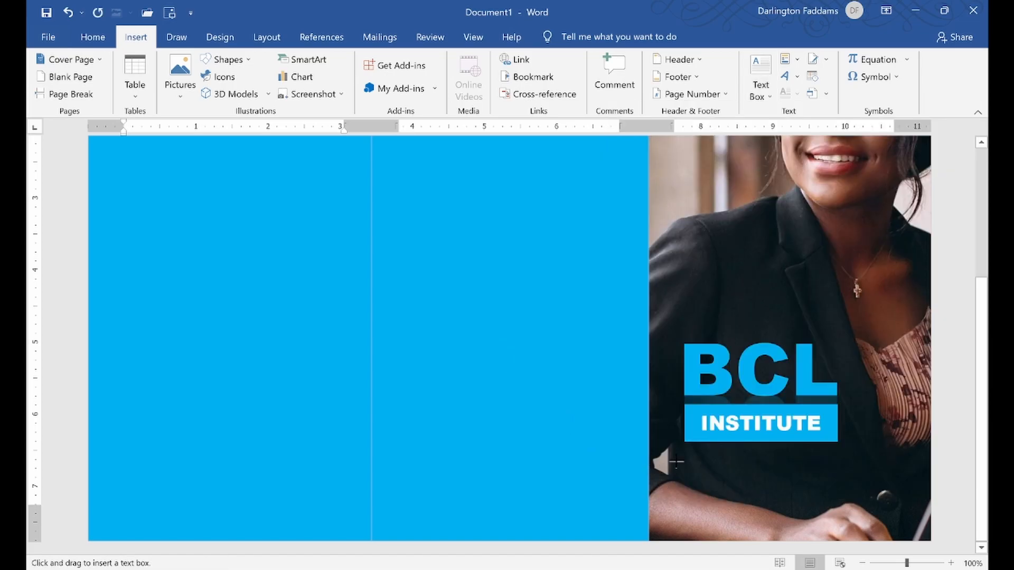
{"action": "mouse_move", "coordinate": [685, 452]}
{"action": "left_mouse_down"}
{"action": "mouse_move", "coordinate": [756, 482]}
{"action": "mouse_move", "coordinate": [845, 482]}
{"action": "left_mouse_up"}
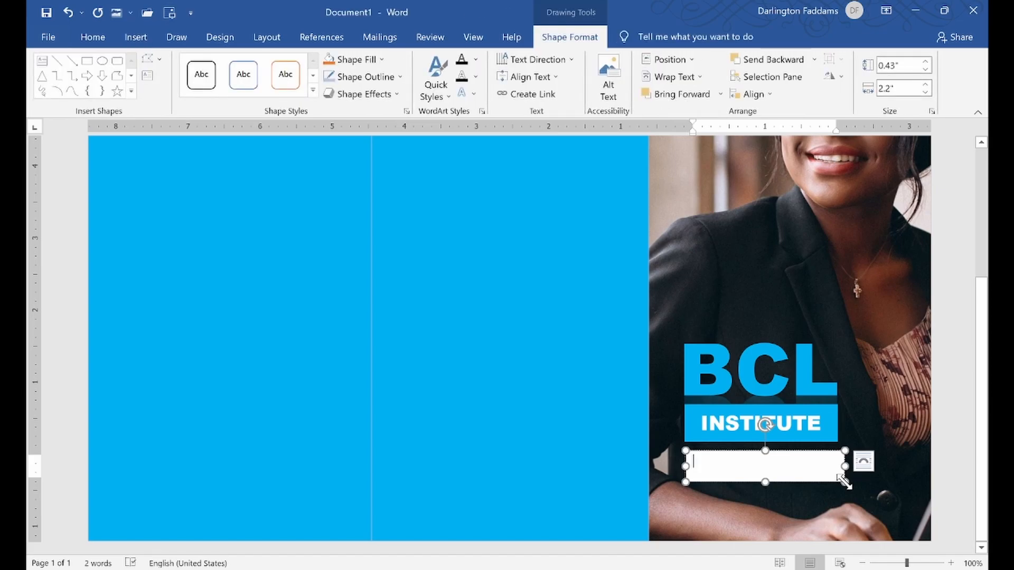
{"action": "type", "text": "Makin"}
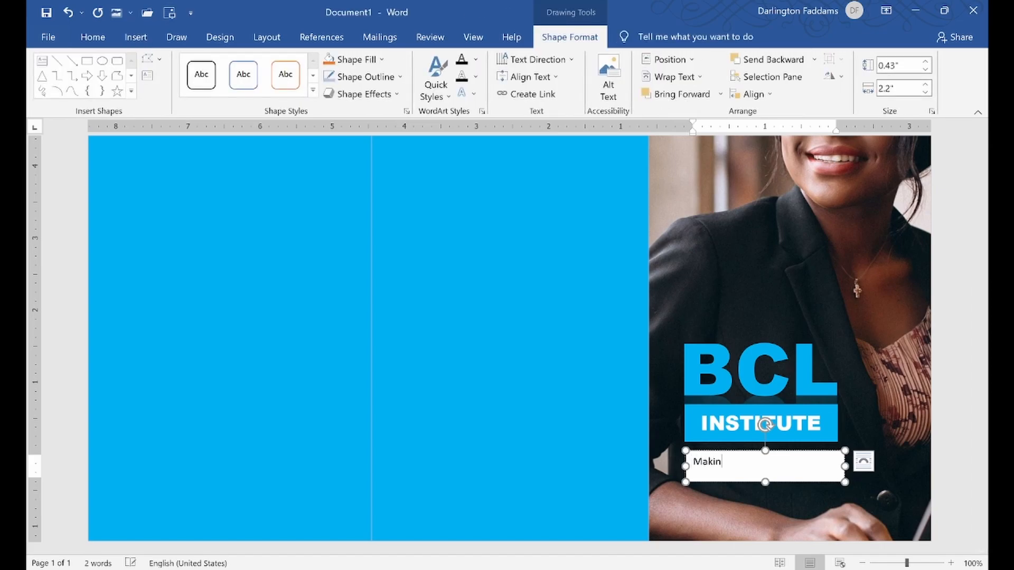
{"action": "type", "text": "g Africa Better!"}
{"action": "left_click", "coordinate": [844, 480]}
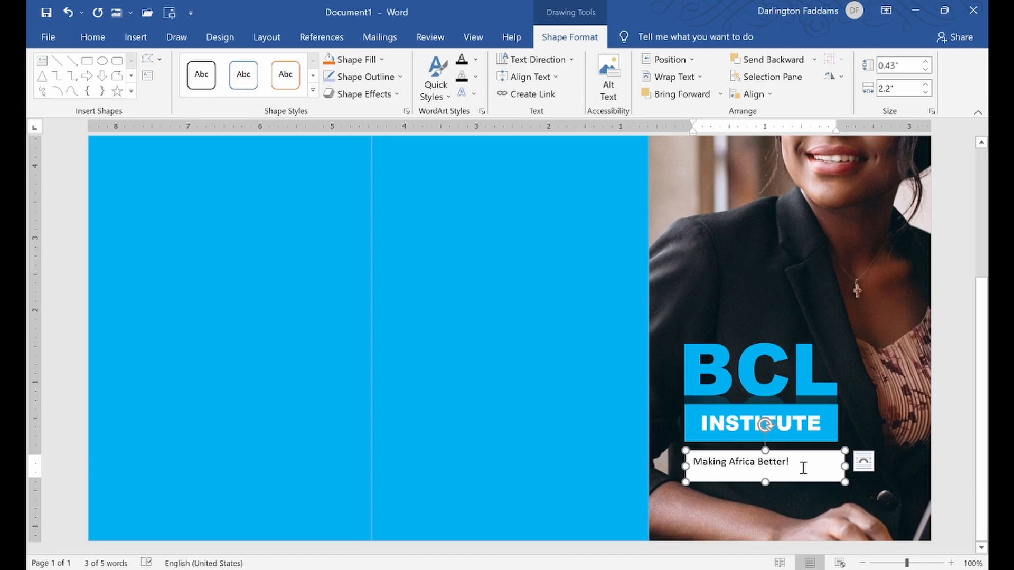
Format the "Making Africa Better!" tagline in Brush Script MT at size 20 and widen its box to fit the text on one line
{"action": "left_click_drag", "start_coordinate": [790, 464], "coordinate": [686, 460]}
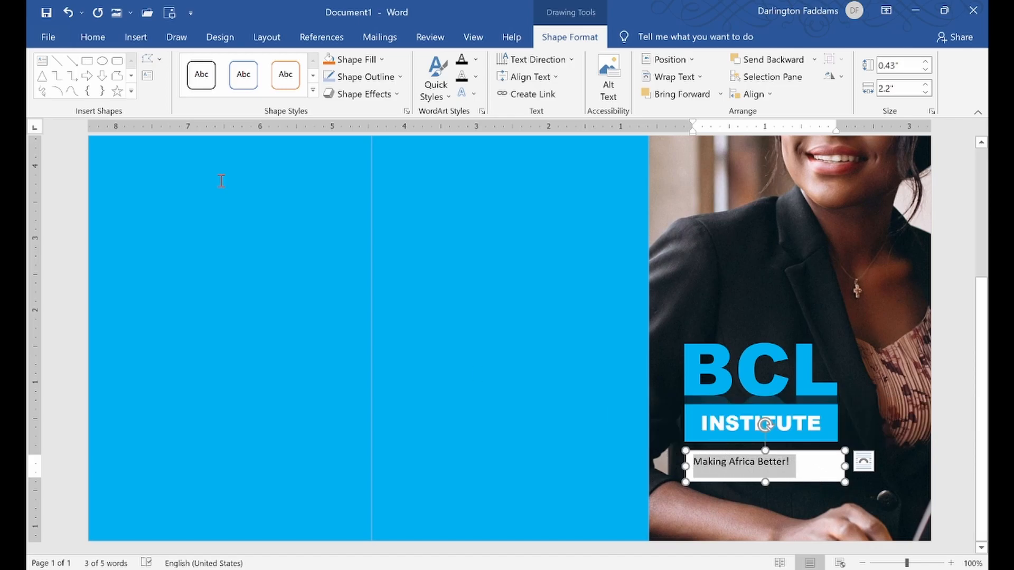
{"action": "left_click", "coordinate": [93, 37]}
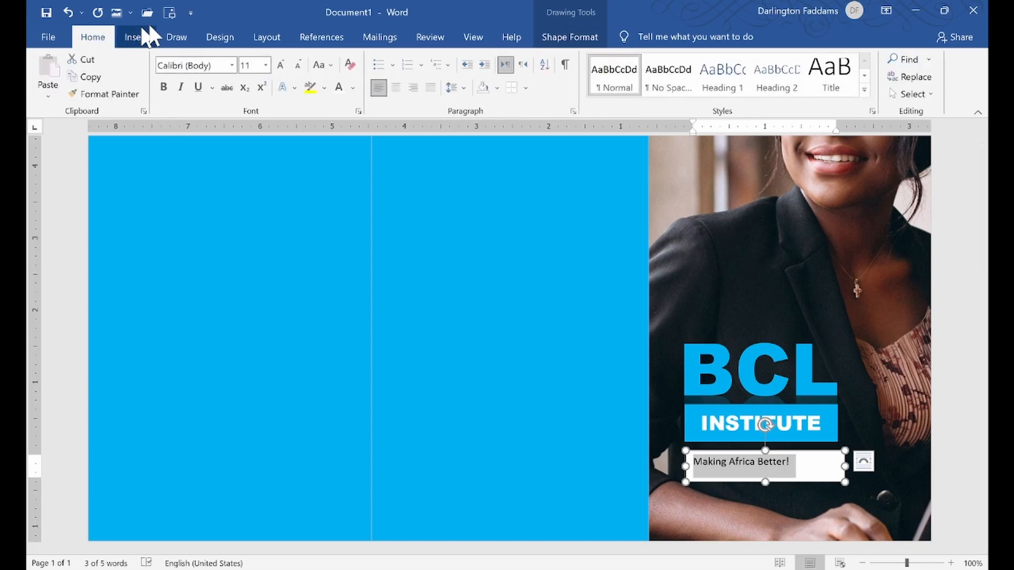
{"action": "left_click", "coordinate": [232, 65]}
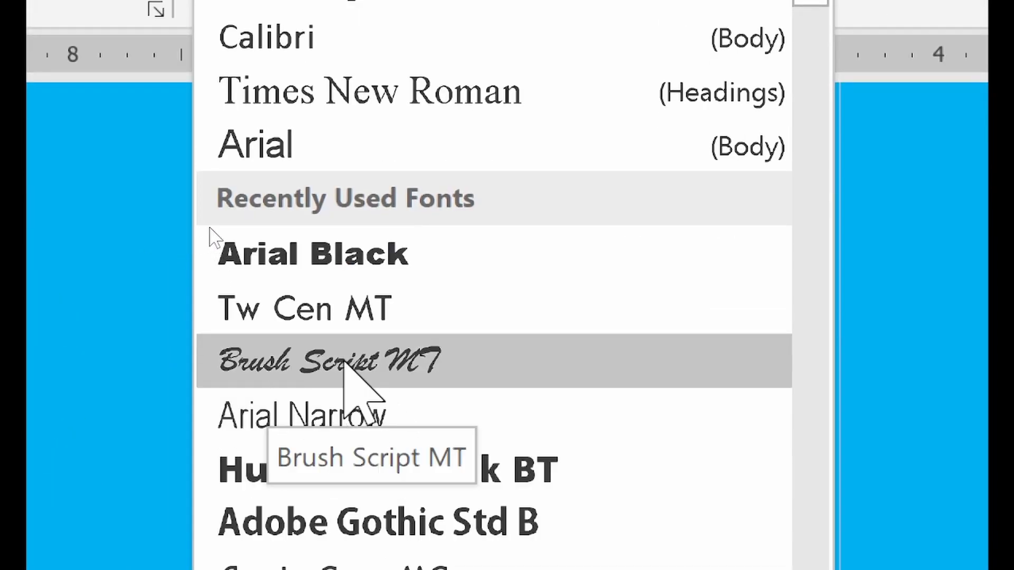
{"action": "left_click", "coordinate": [364, 364]}
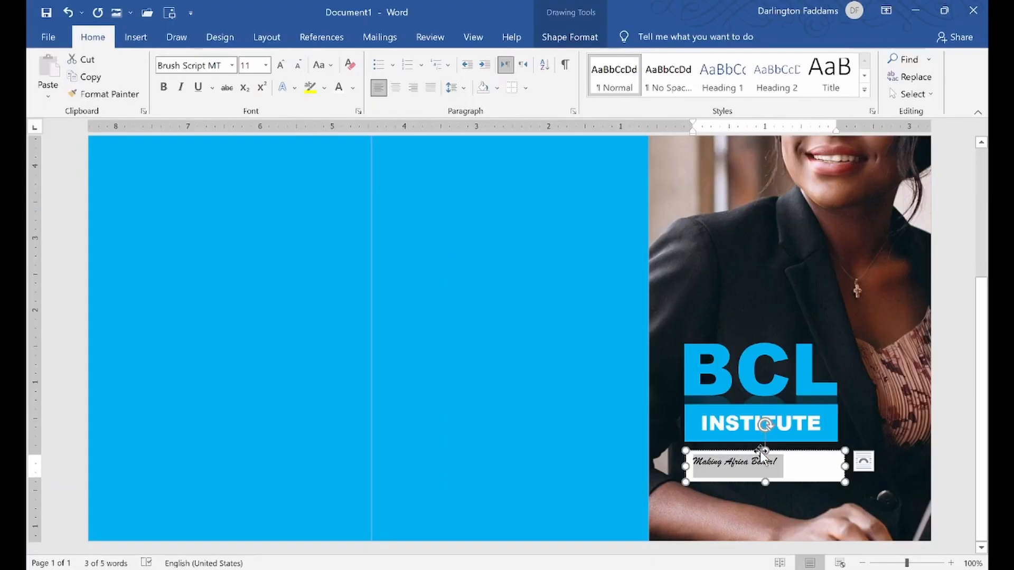
{"action": "left_click", "coordinate": [282, 64]}
{"action": "left_click", "coordinate": [282, 64]}
{"action": "left_click", "coordinate": [281, 63]}
{"action": "left_click", "coordinate": [281, 64]}
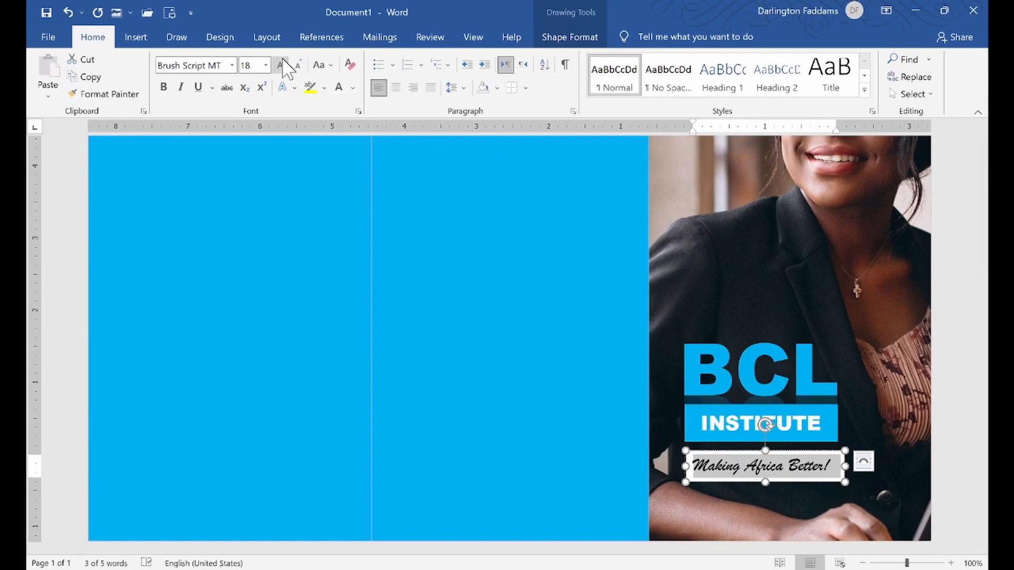
{"action": "left_click", "coordinate": [281, 63]}
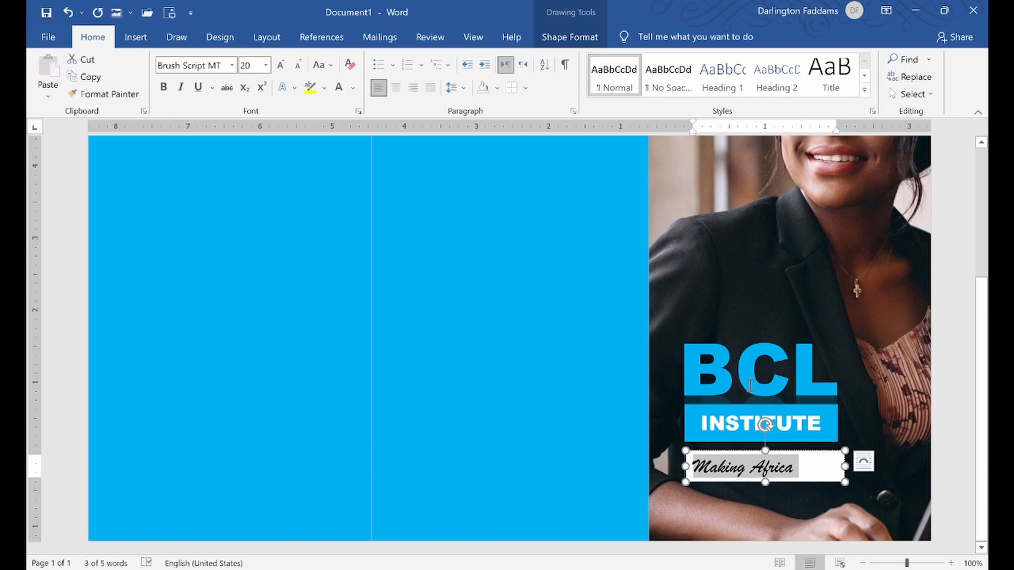
{"action": "left_click_drag", "start_coordinate": [845, 466], "coordinate": [859, 466]}
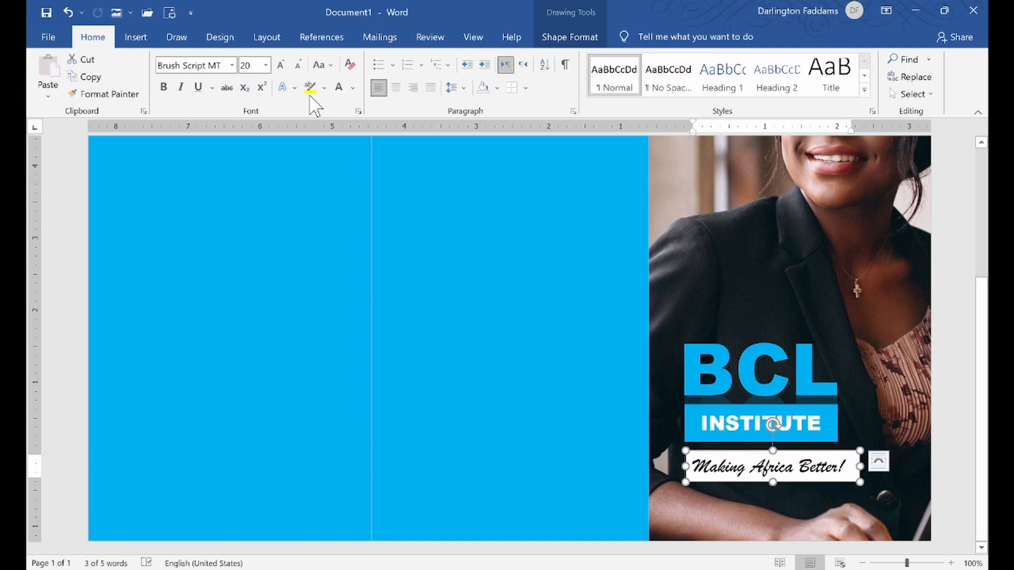
Try bold on the tagline, nudge its box slightly left under the logo, and color the text standard light blue
{"action": "left_click", "coordinate": [164, 88]}
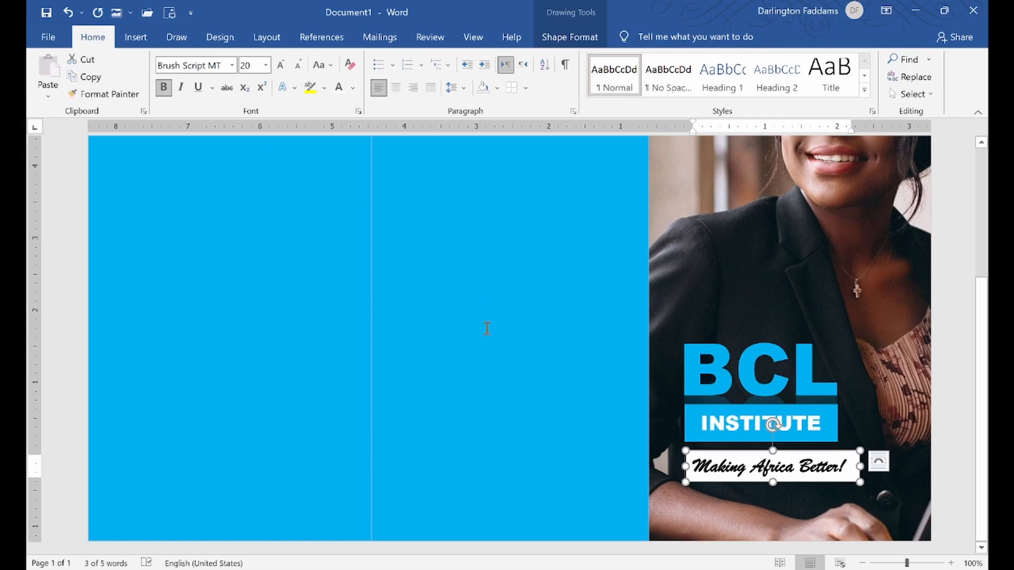
{"action": "key", "text": "Left"}
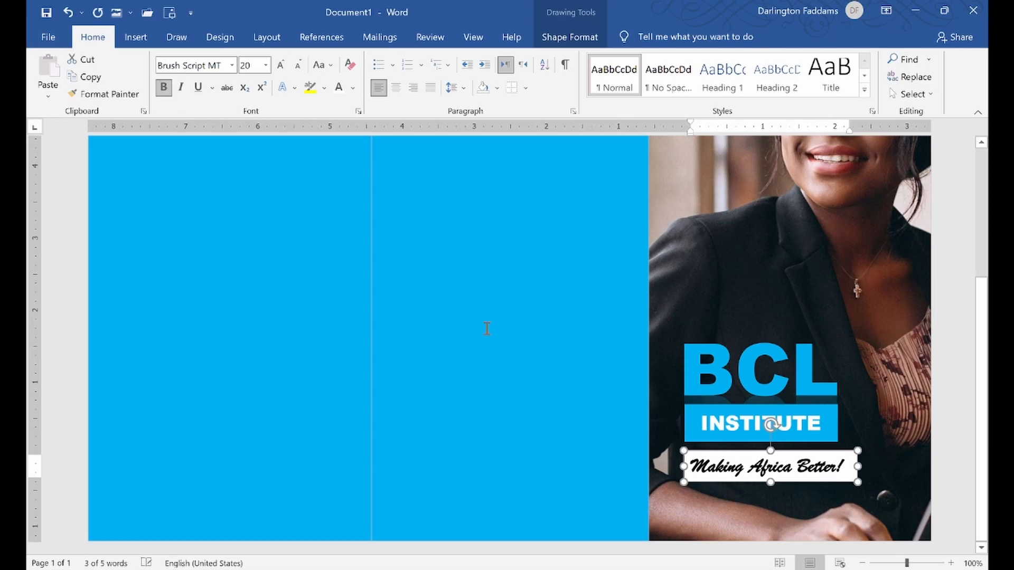
{"action": "key", "text": "Left"}
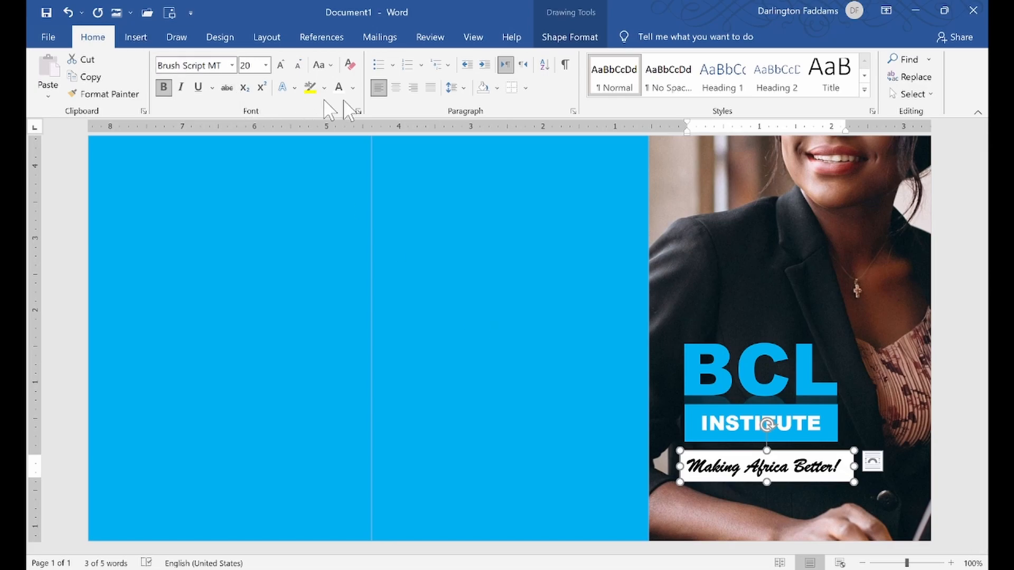
{"action": "left_click", "coordinate": [354, 88]}
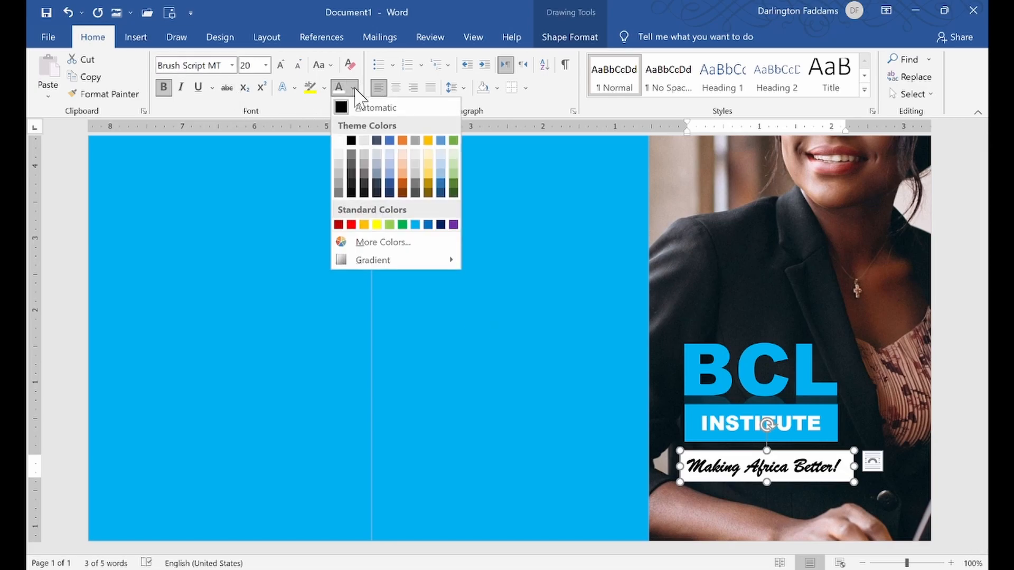
{"action": "left_click", "coordinate": [417, 224]}
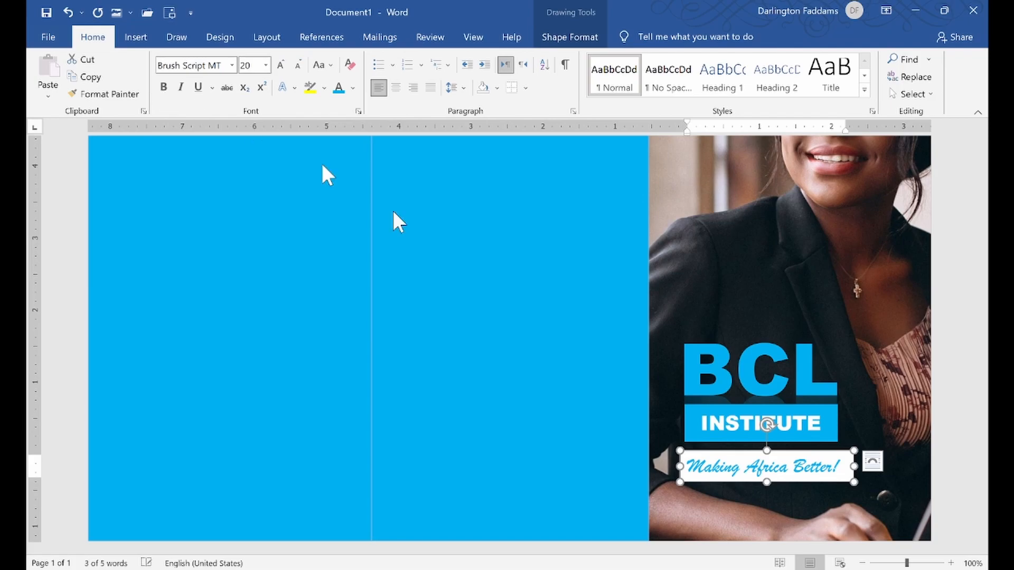
Remove the fill and the outline from the tagline text box and deselect it
{"action": "right_click", "coordinate": [766, 482]}
{"action": "left_click", "coordinate": [794, 475]}
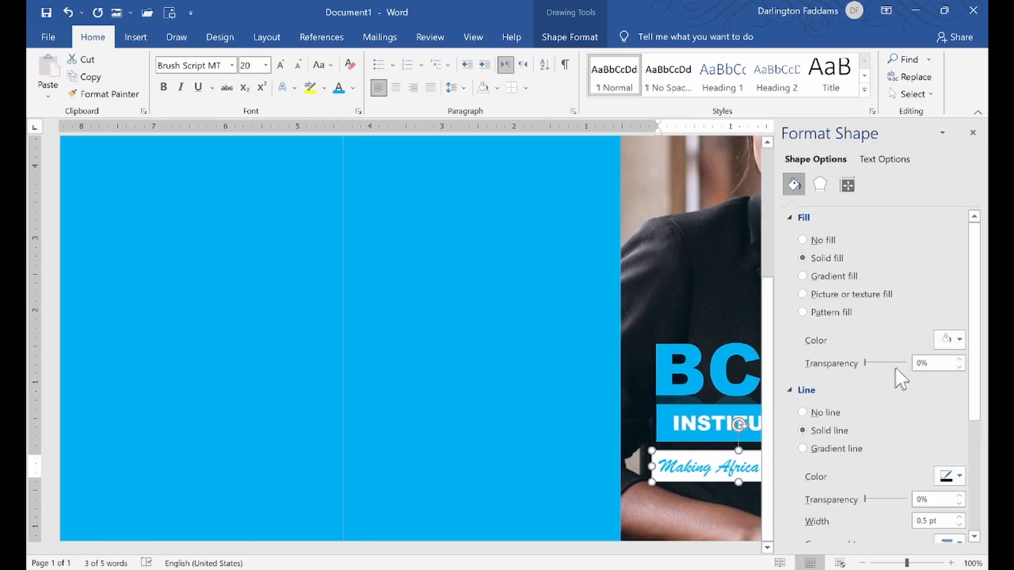
{"action": "left_click", "coordinate": [816, 237]}
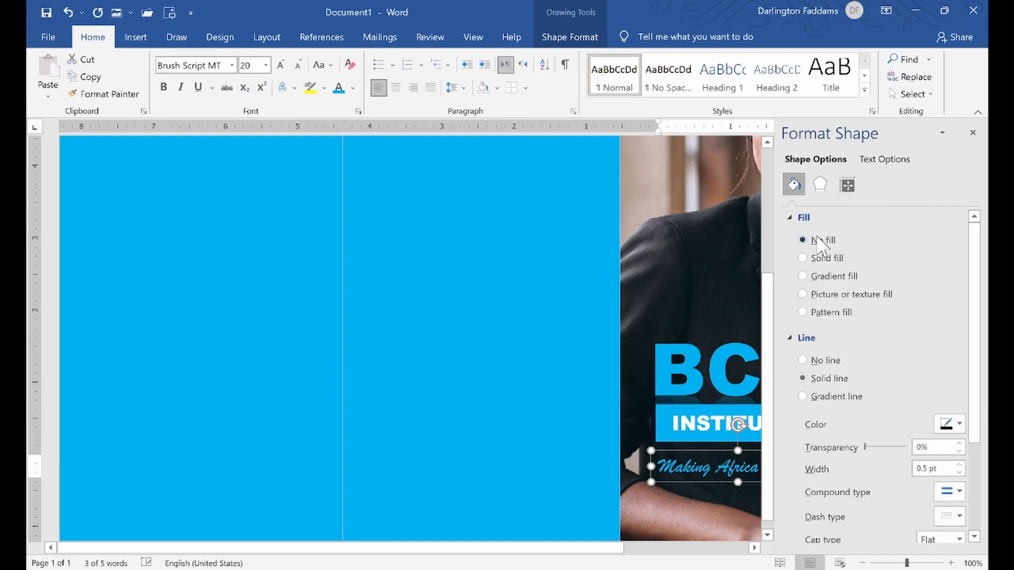
{"action": "left_click", "coordinate": [822, 360]}
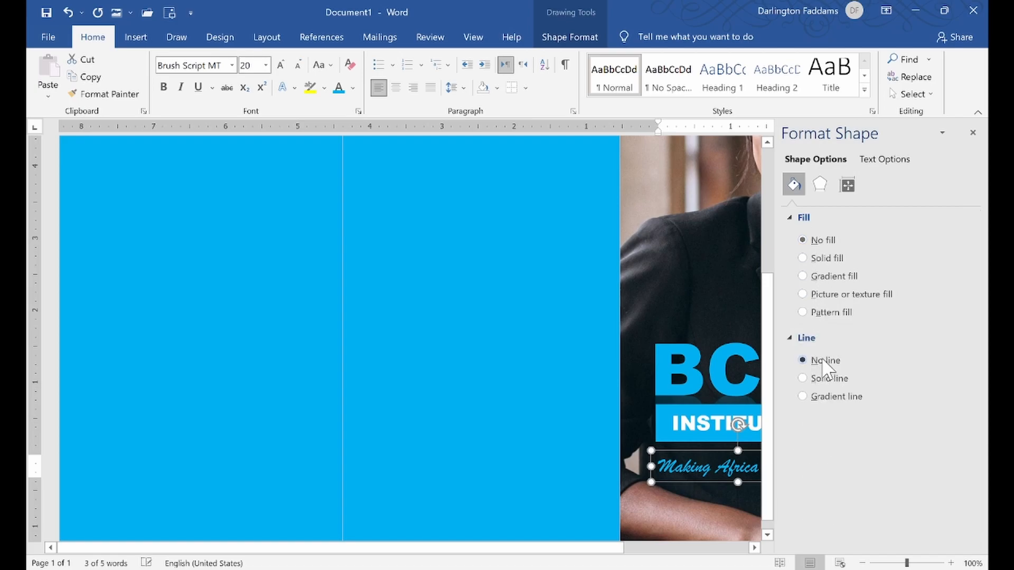
{"action": "left_click", "coordinate": [973, 133]}
{"action": "left_click", "coordinate": [974, 226]}
{"action": "scroll", "coordinate": [970, 252], "scroll_direction": "down", "scroll_amount": 3}
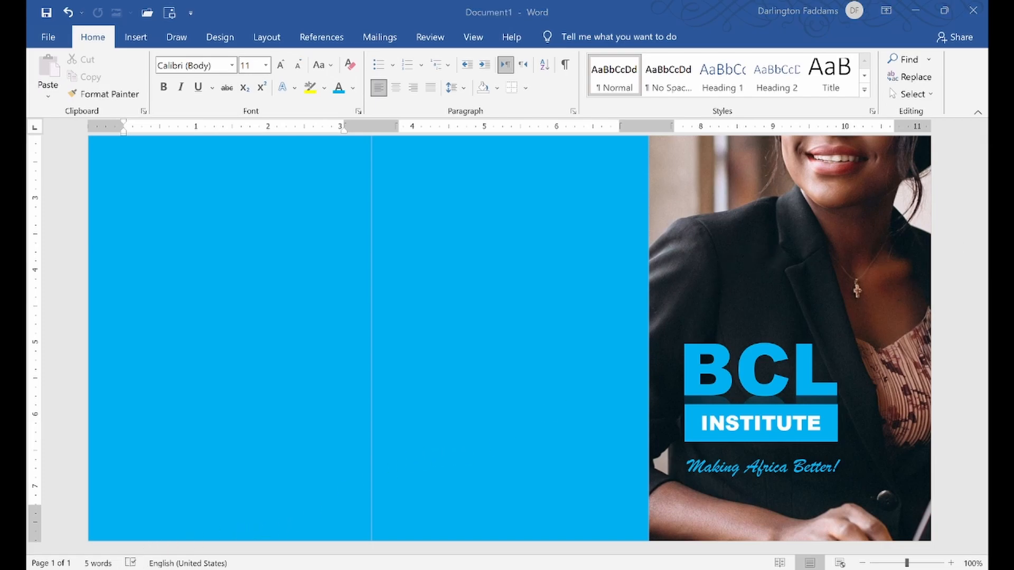
Move the "Making Africa Better!" tagline box slightly up, closer to the INSTITUTE box
{"action": "key", "text": "alt+Tab"}
{"action": "key", "text": "alt+Tab"}
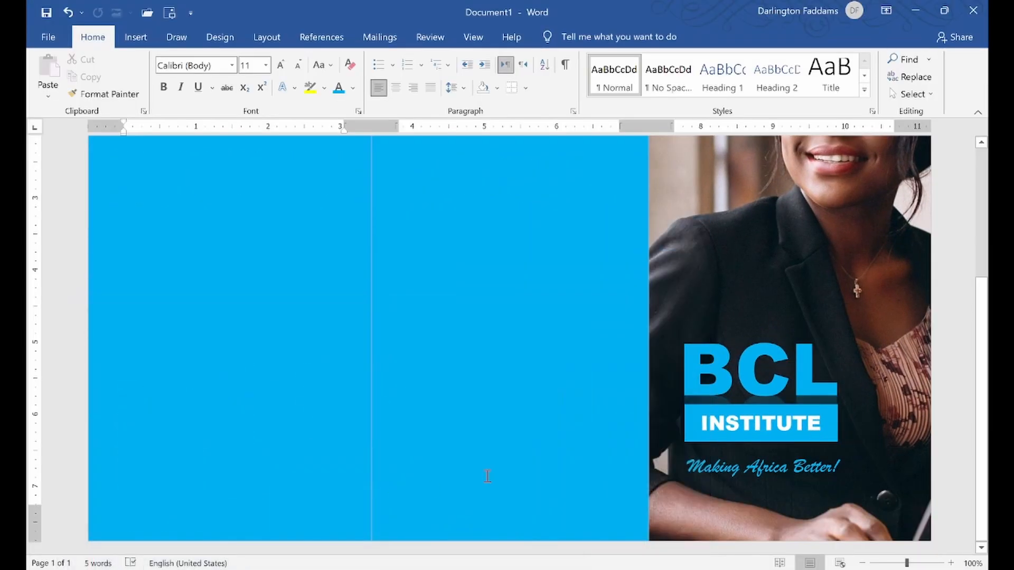
{"action": "left_click", "coordinate": [733, 447]}
{"action": "left_click", "coordinate": [733, 459]}
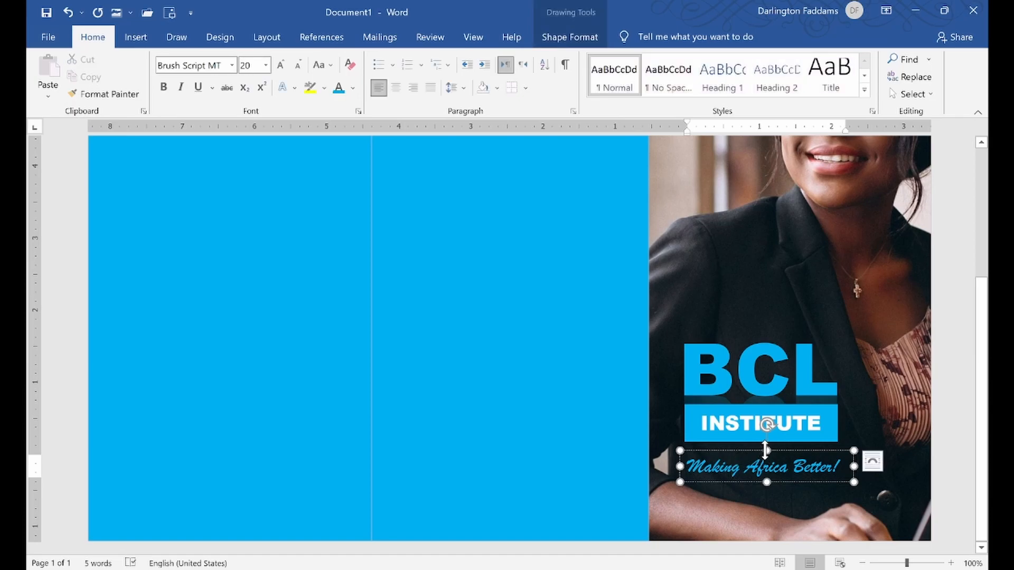
{"action": "left_click_drag", "start_coordinate": [765, 450], "coordinate": [765, 447]}
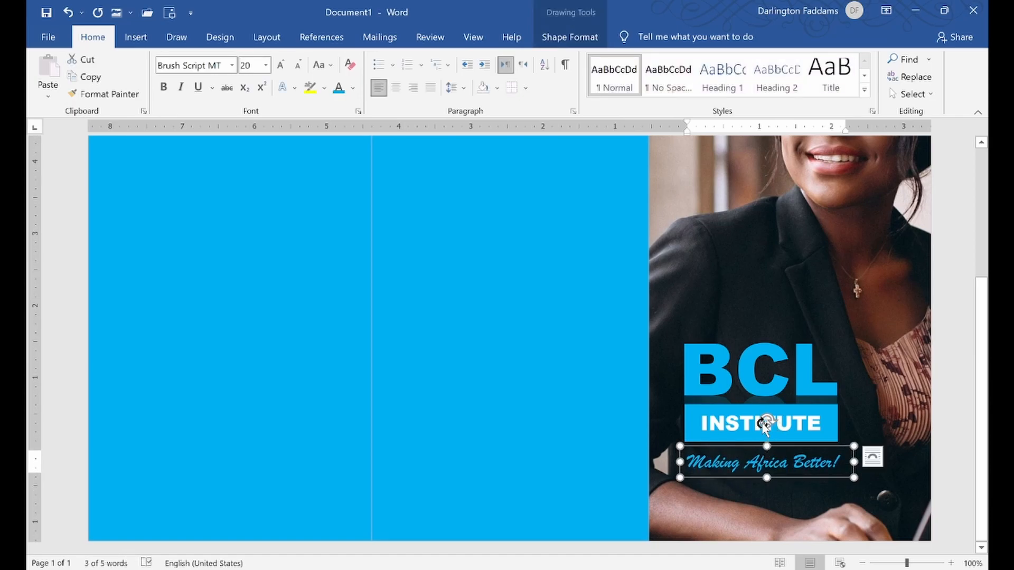
Group the "Making Africa Better!" tagline box with the BCL INSTITUTE logo
{"action": "left_click", "coordinate": [731, 387], "text": "shift"}
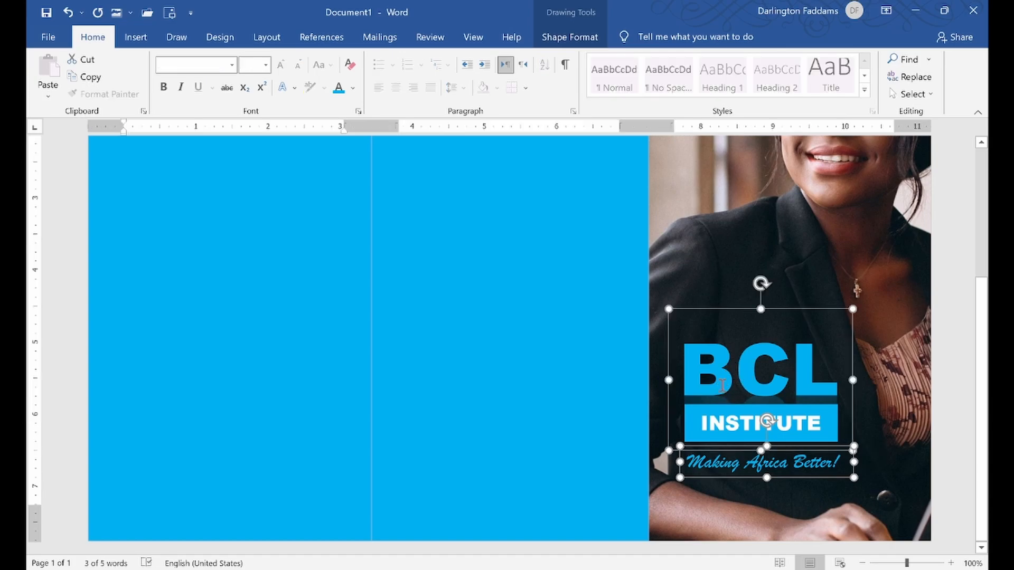
{"action": "right_click", "coordinate": [672, 381]}
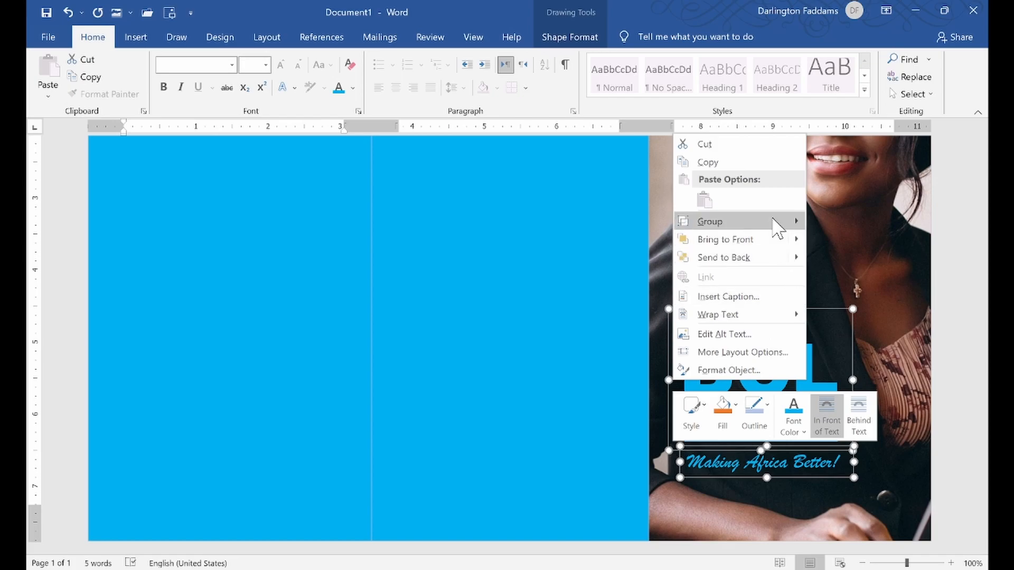
{"action": "mouse_move", "coordinate": [776, 224]}
{"action": "left_click", "coordinate": [826, 217]}
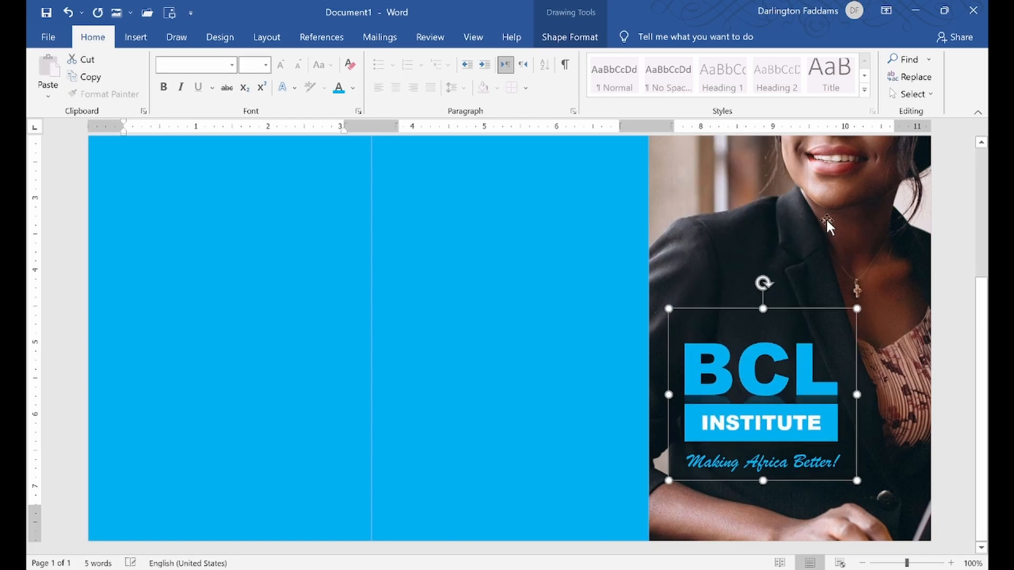
Nudge the grouped logo and tagline slightly up on the photo and deselect the group
{"action": "key", "text": "Up"}
{"action": "key", "text": "Up"}
{"action": "key", "text": "Up"}
{"action": "key", "text": "Up"}
{"action": "key", "text": "Up"}
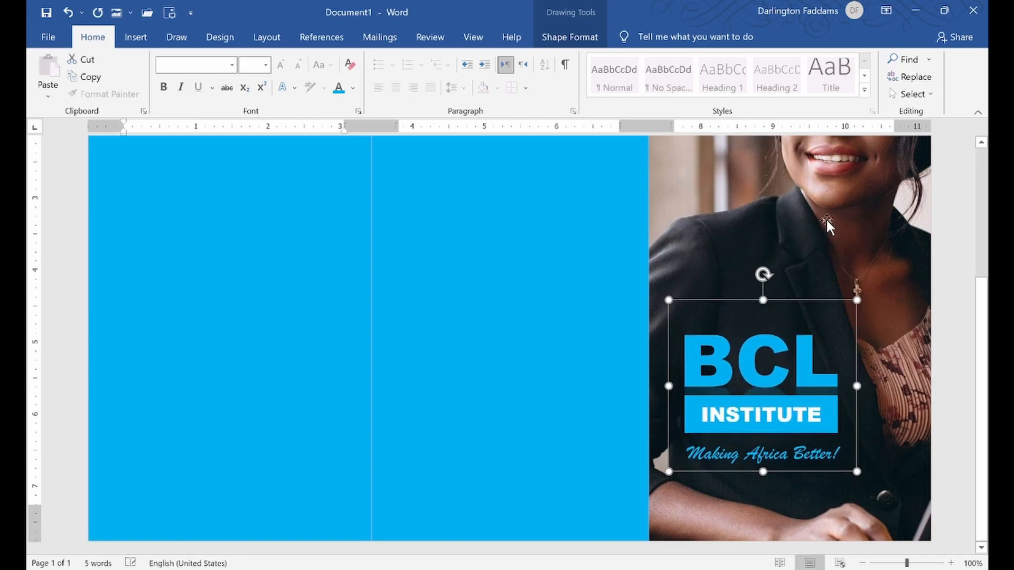
{"action": "key", "text": "Down"}
{"action": "key", "text": "Down"}
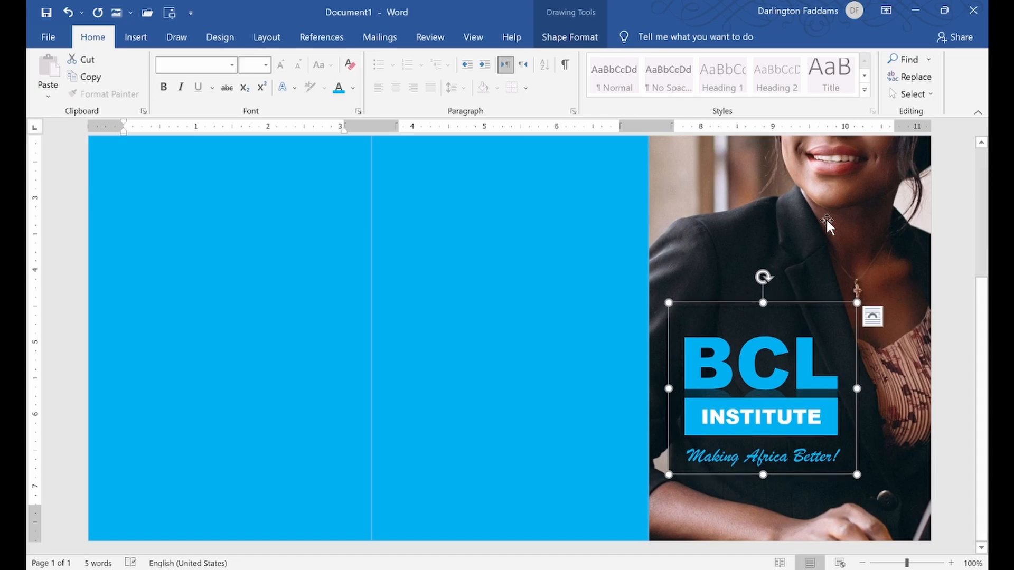
{"action": "left_click", "coordinate": [944, 330]}
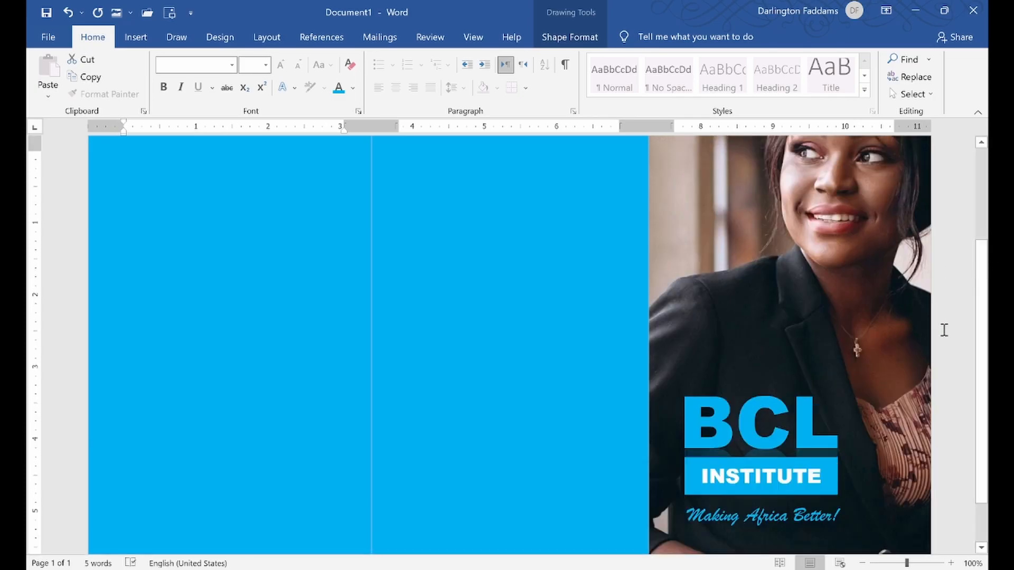
{"action": "scroll", "coordinate": [944, 331], "scroll_direction": "down", "scroll_amount": 4}
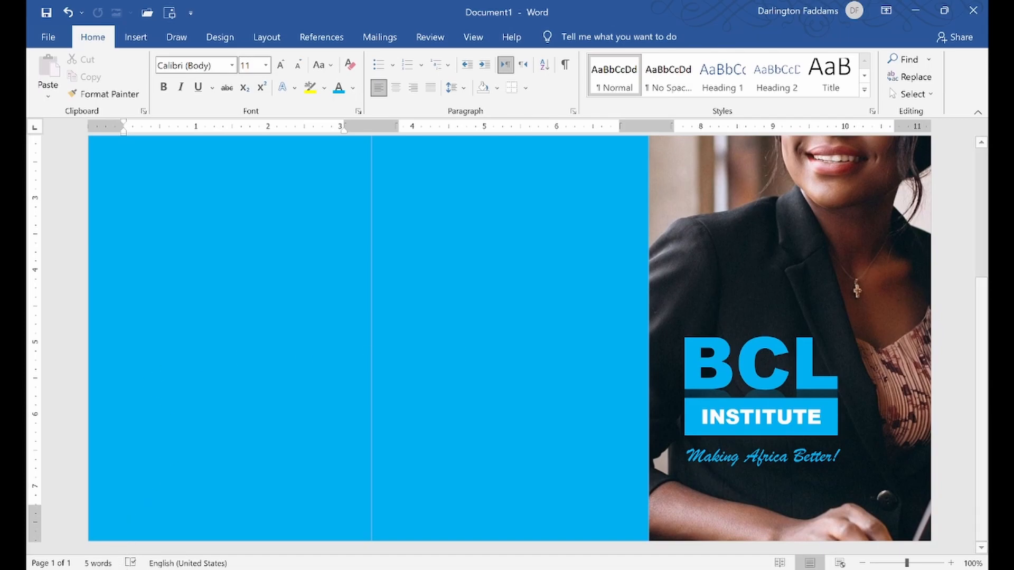
Check the reference brochure PDF and draw a text box across the photo's full width, from just below the tagline to the page's bottom edge
{"action": "key", "text": "alt+Tab"}
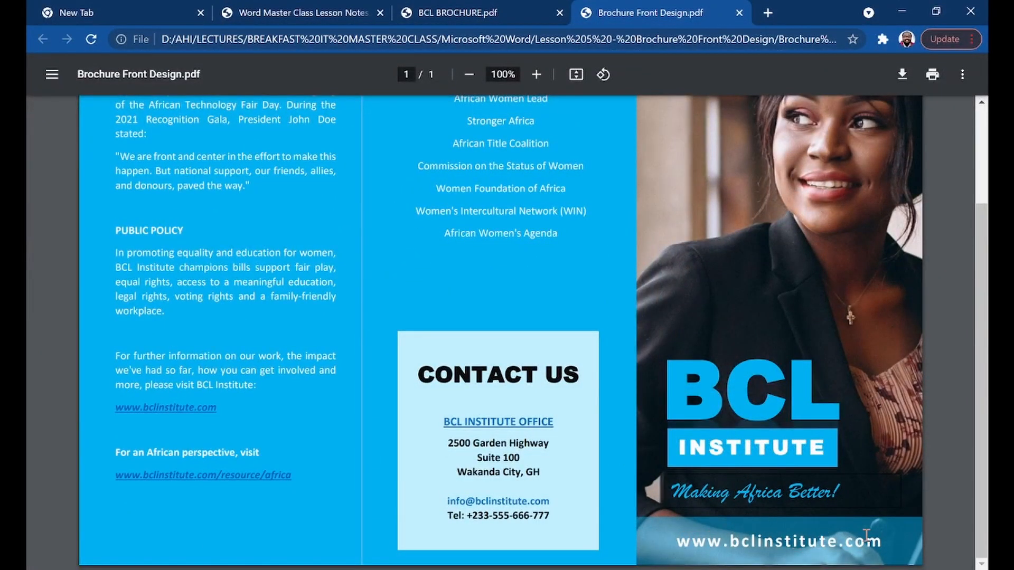
{"action": "key", "text": "alt+Tab"}
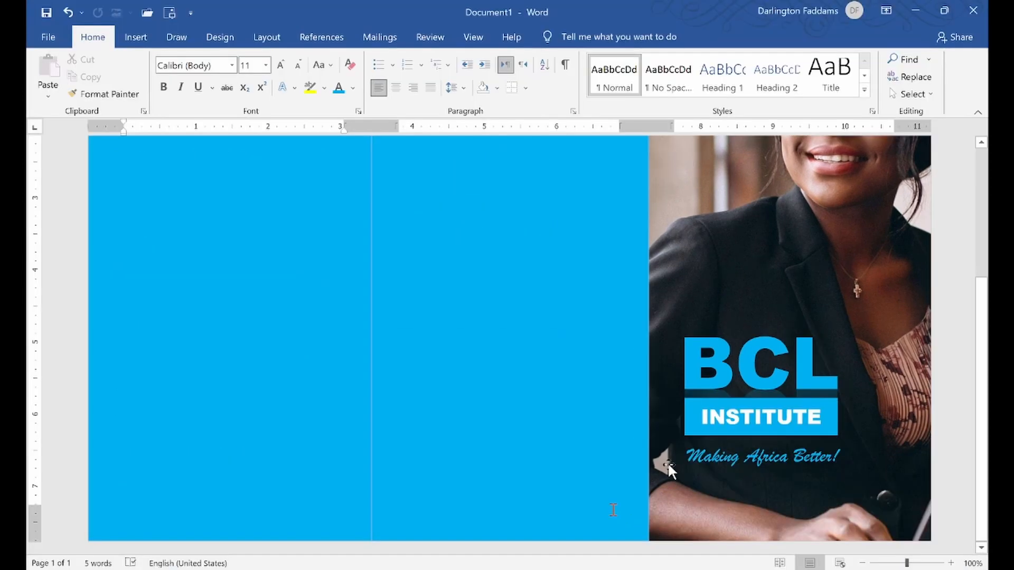
{"action": "left_click", "coordinate": [135, 37]}
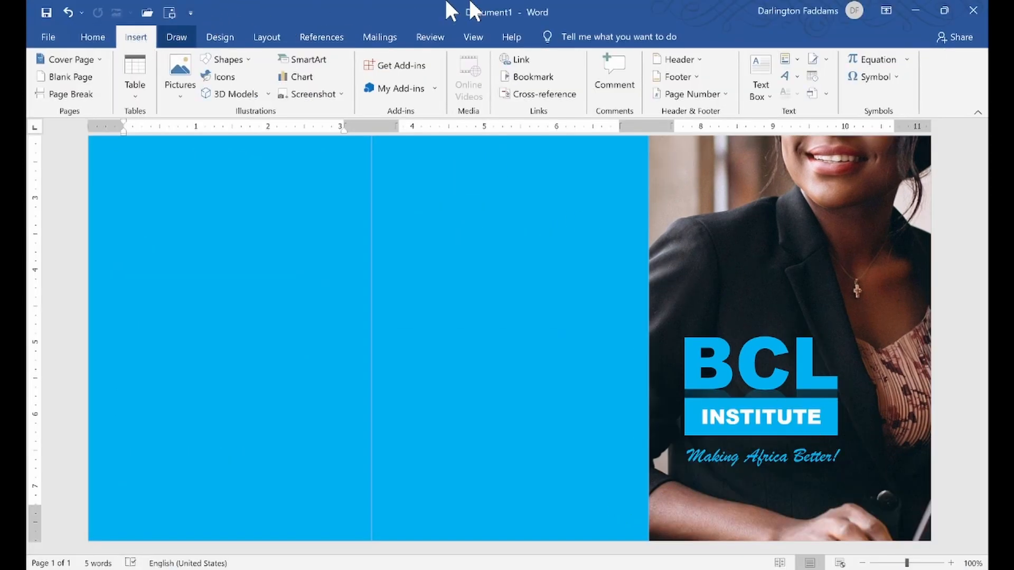
{"action": "left_click", "coordinate": [764, 94]}
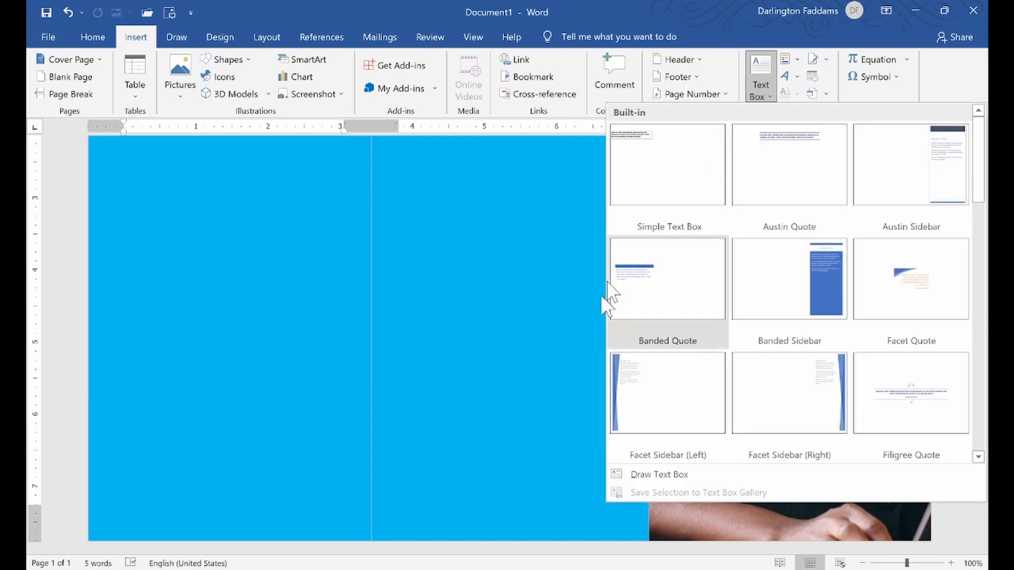
{"action": "left_click", "coordinate": [658, 474]}
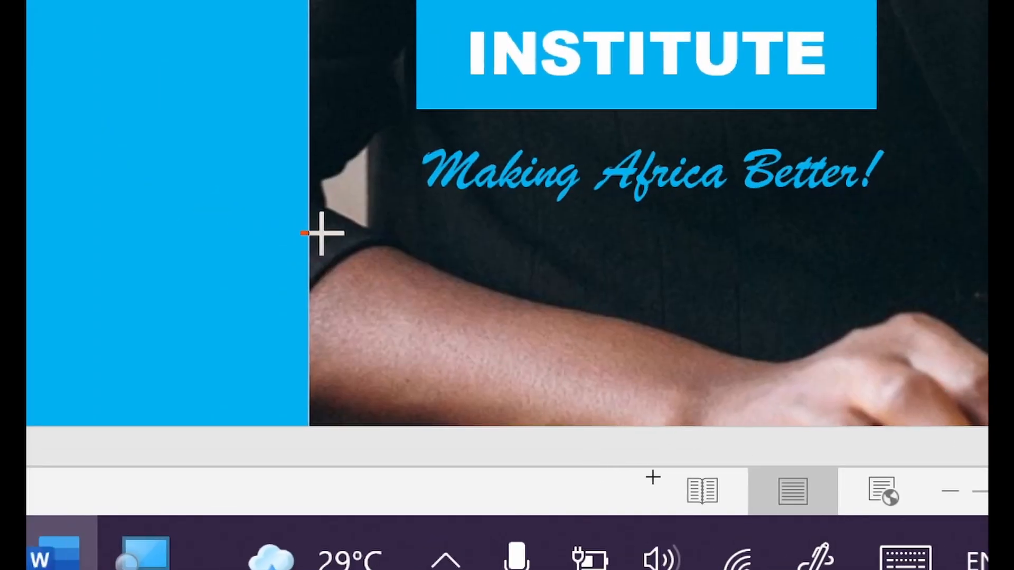
{"action": "left_click_drag", "start_coordinate": [309, 230], "coordinate": [1013, 439]}
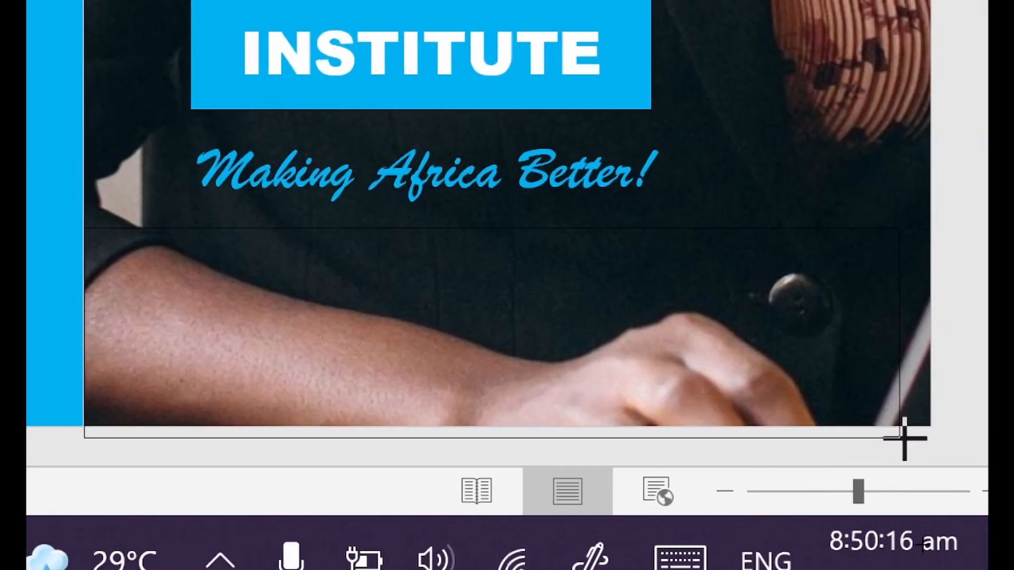
{"action": "left_click_drag", "start_coordinate": [904, 438], "coordinate": [922, 419]}
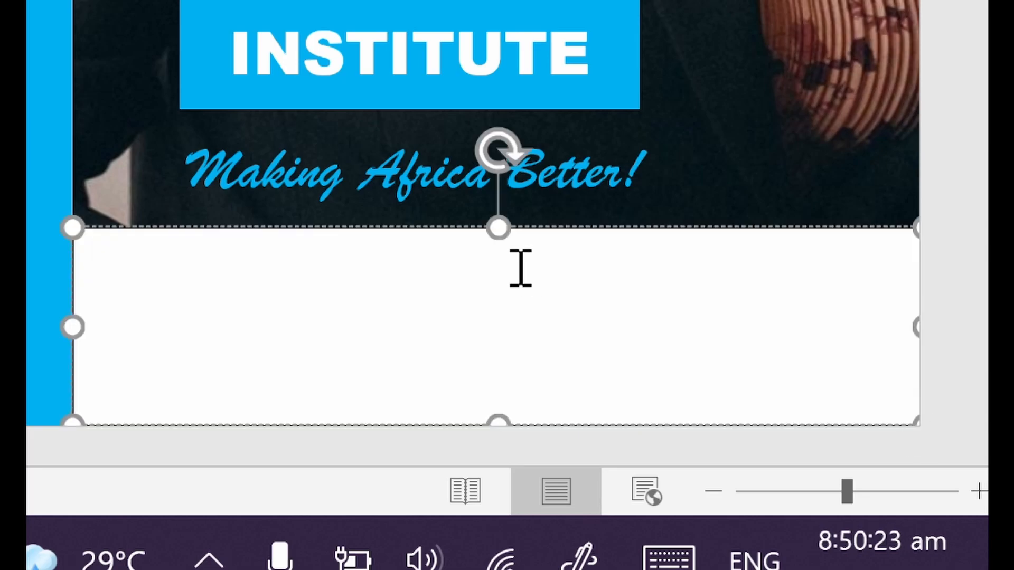
{"action": "type", "text": "www.bcl"}
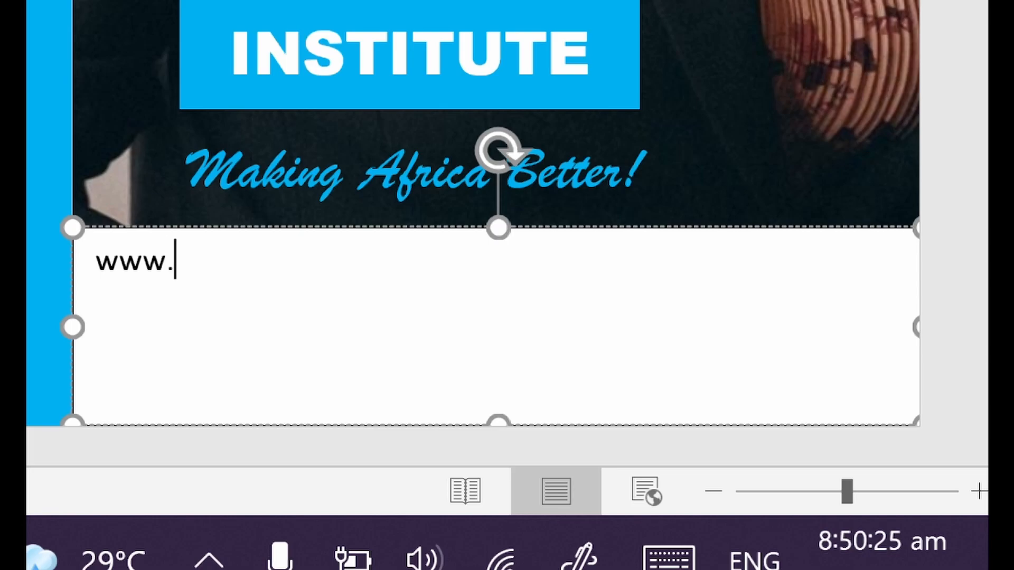
{"action": "type", "text": "institute.com"}
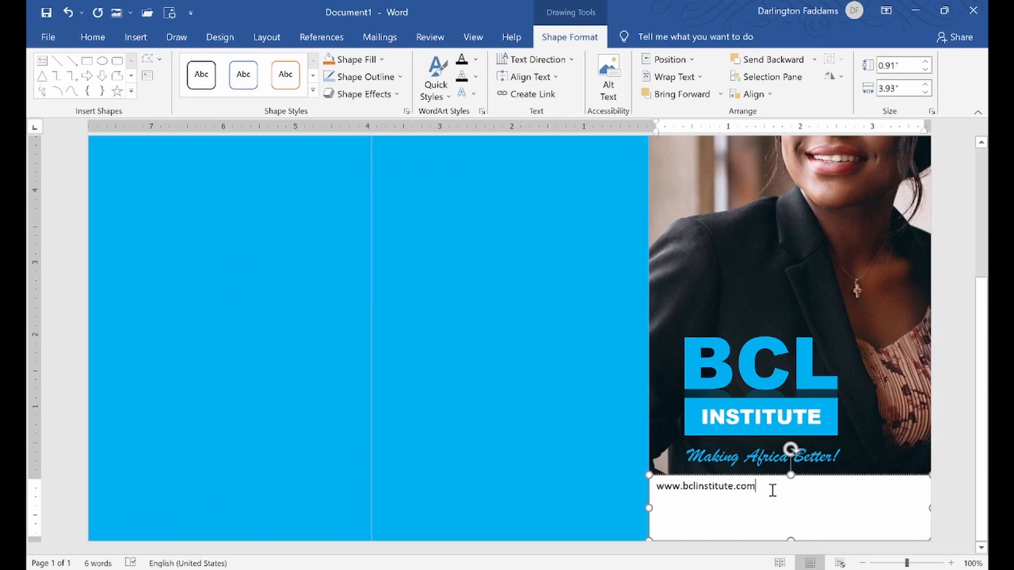
{"action": "left_click_drag", "start_coordinate": [773, 491], "coordinate": [616, 473]}
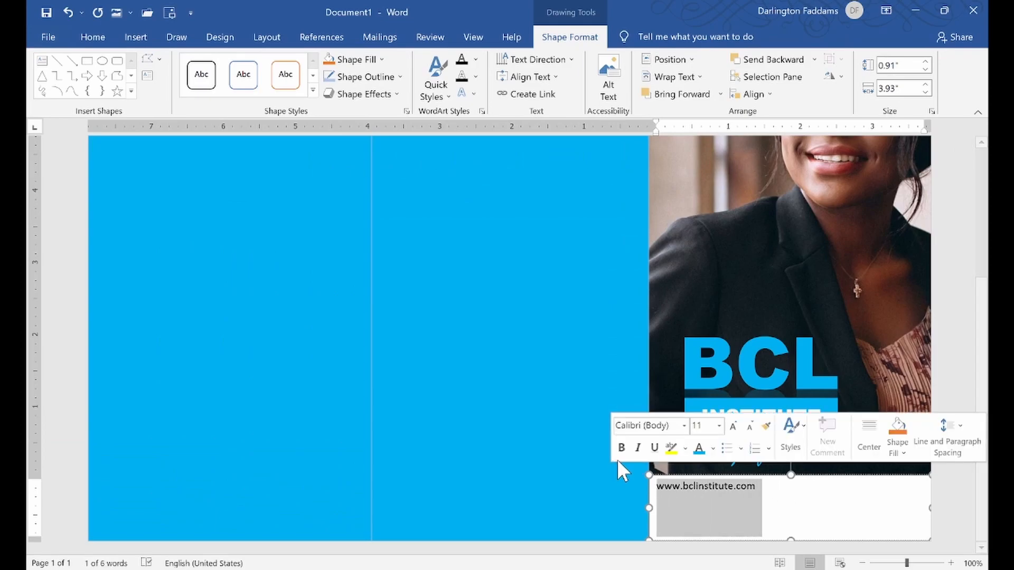
{"action": "left_click", "coordinate": [619, 450]}
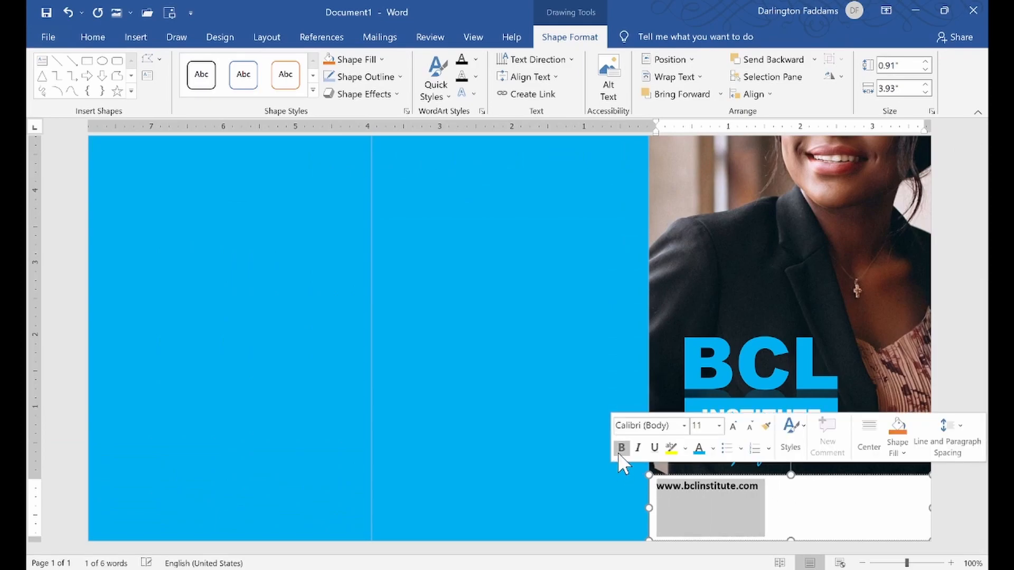
{"action": "left_click", "coordinate": [733, 425]}
{"action": "left_click", "coordinate": [733, 425]}
{"action": "left_click", "coordinate": [732, 426]}
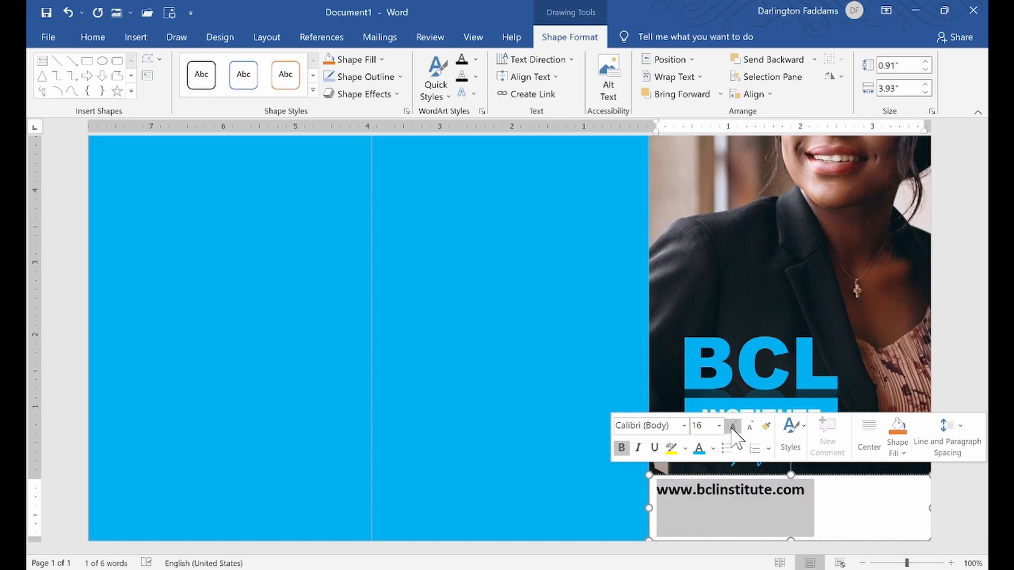
{"action": "left_click", "coordinate": [733, 425]}
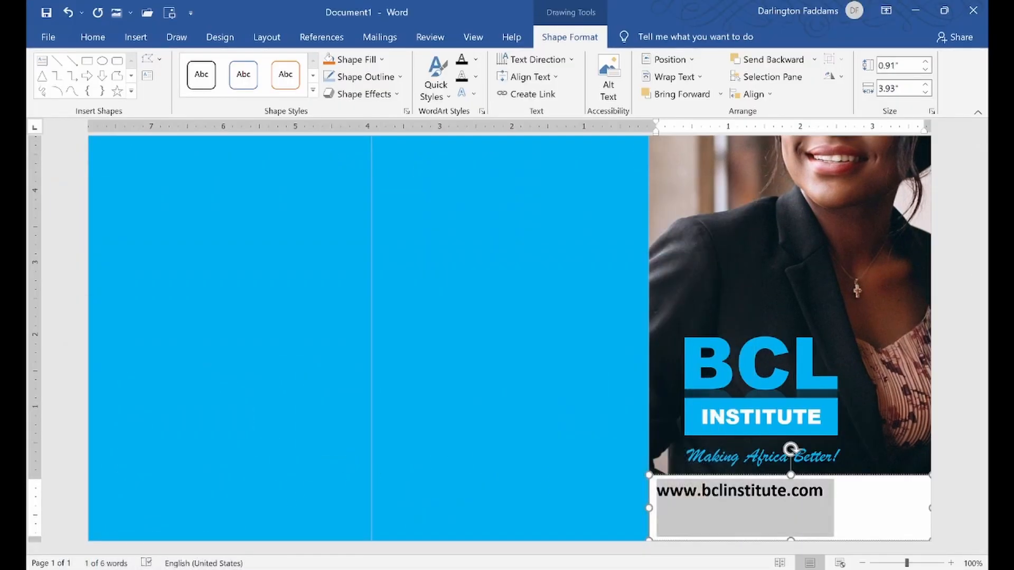
Change the font colour of the website address to white
{"action": "mouse_move", "coordinate": [115, 569]}
{"action": "left_click", "coordinate": [105, 39]}
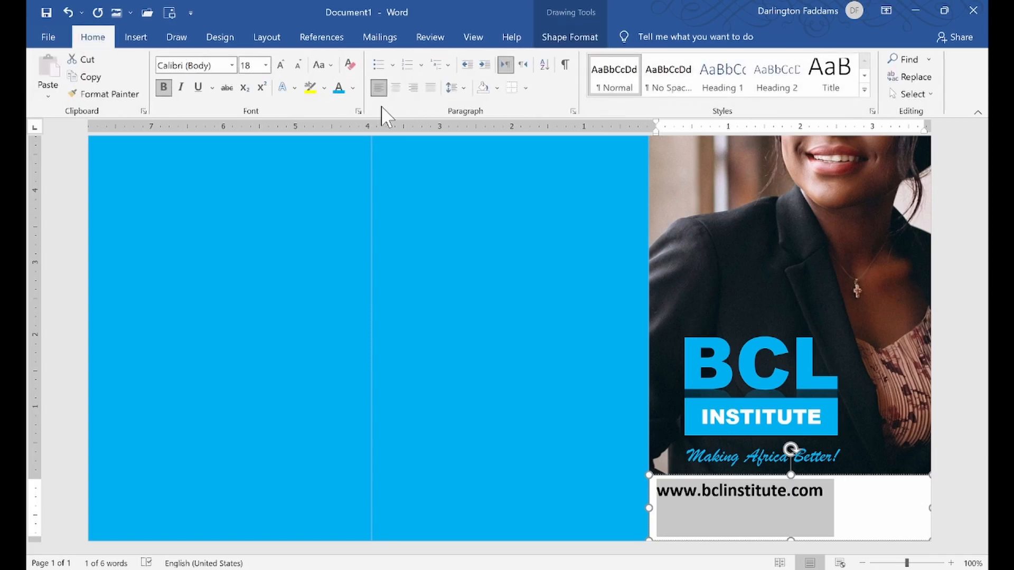
{"action": "left_click", "coordinate": [352, 89]}
{"action": "left_click", "coordinate": [342, 139]}
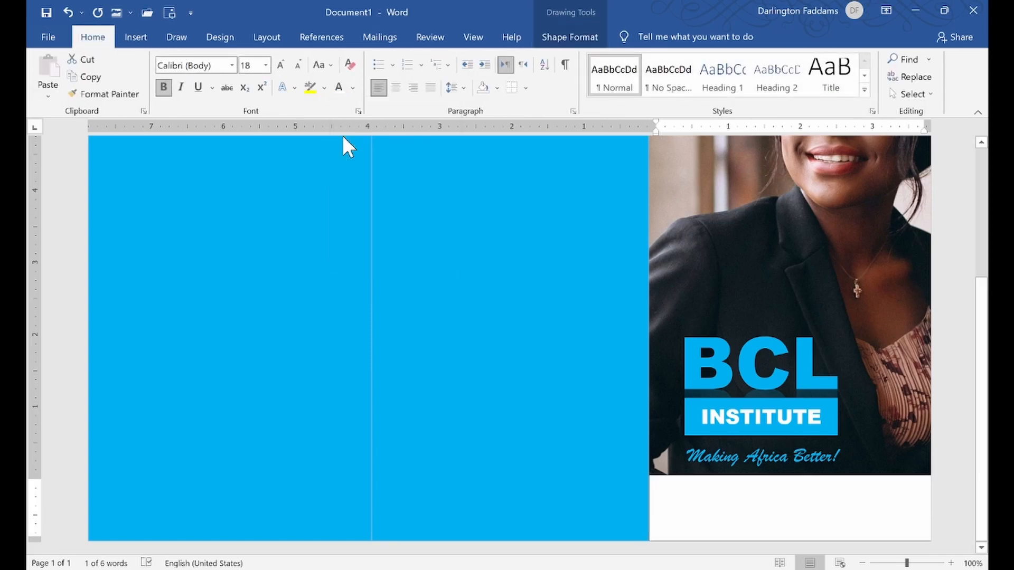
Fill the website address text box with the standard light blue colour as a solid fill
{"action": "left_click", "coordinate": [899, 490]}
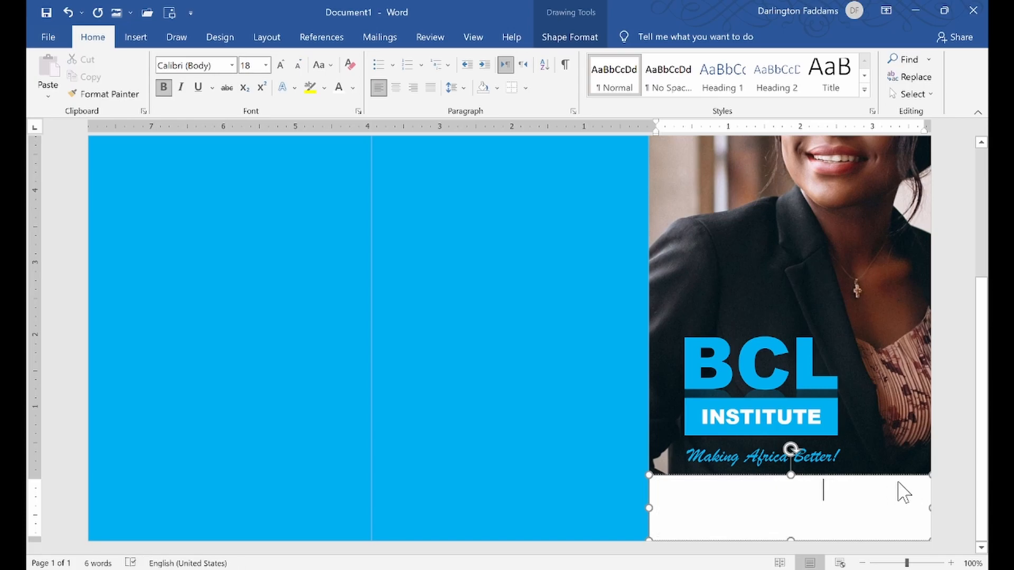
{"action": "left_click", "coordinate": [931, 475]}
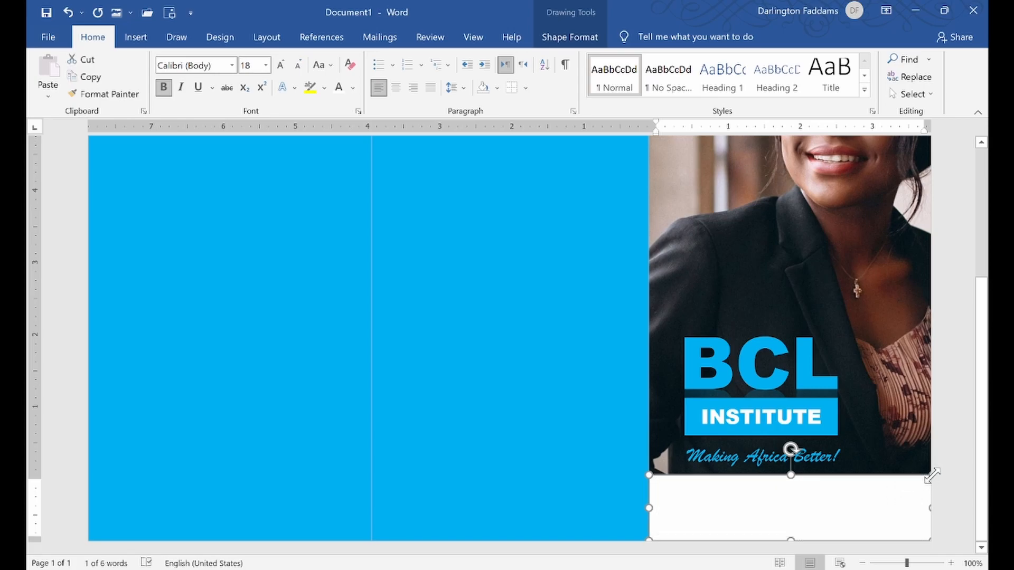
{"action": "right_click", "coordinate": [932, 475]}
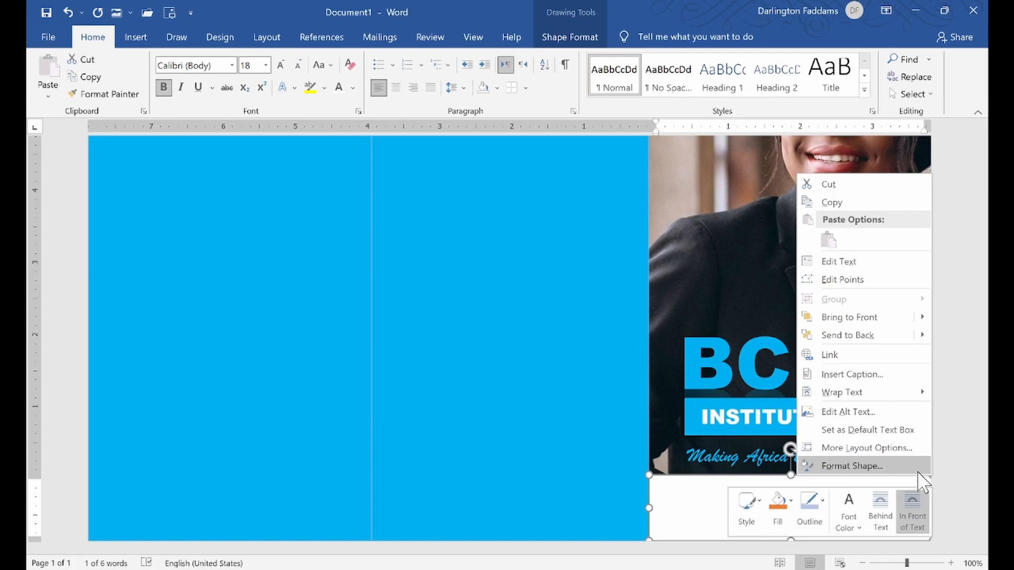
{"action": "left_click", "coordinate": [917, 471]}
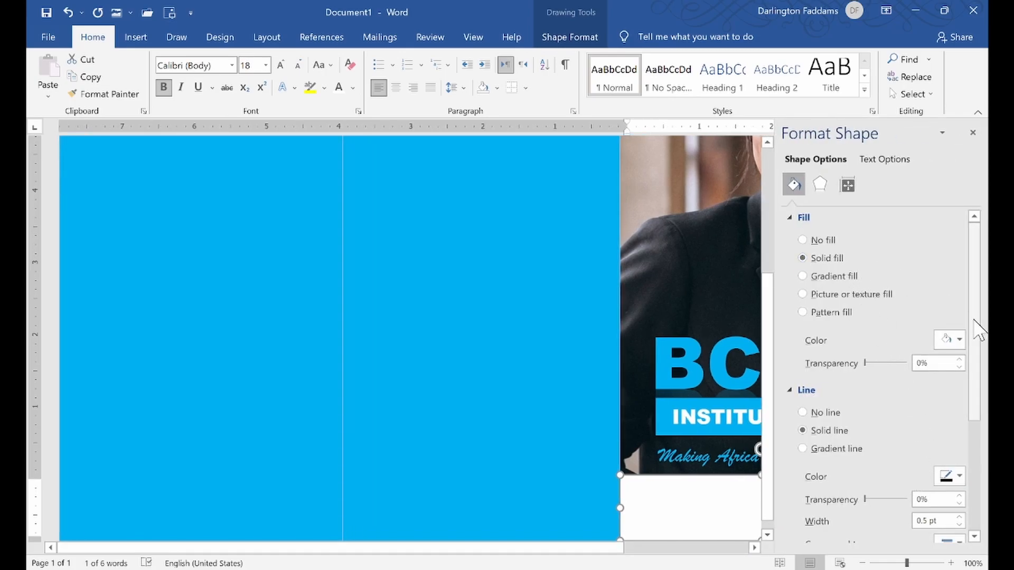
{"action": "left_click", "coordinate": [960, 340]}
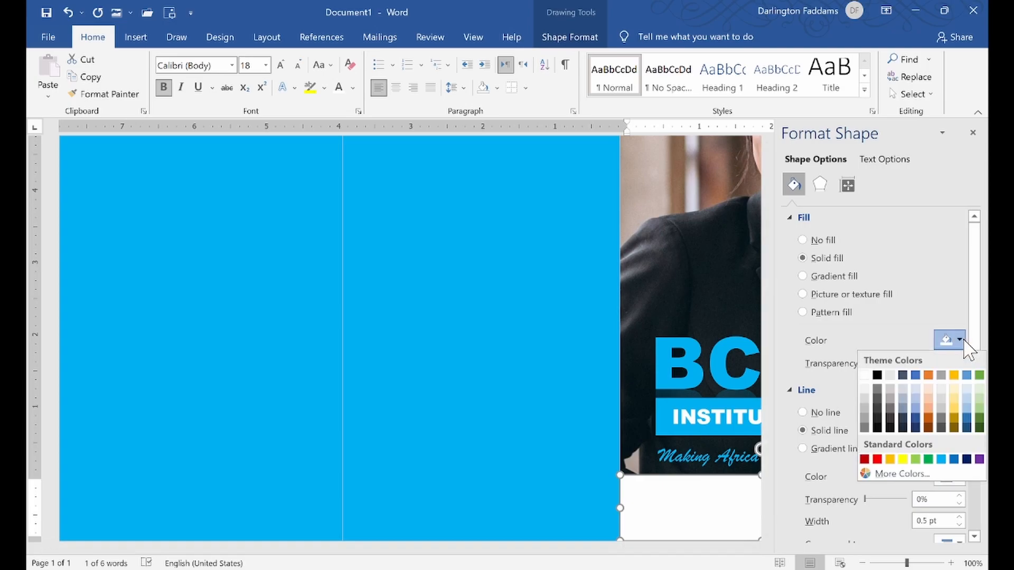
{"action": "left_click", "coordinate": [942, 459]}
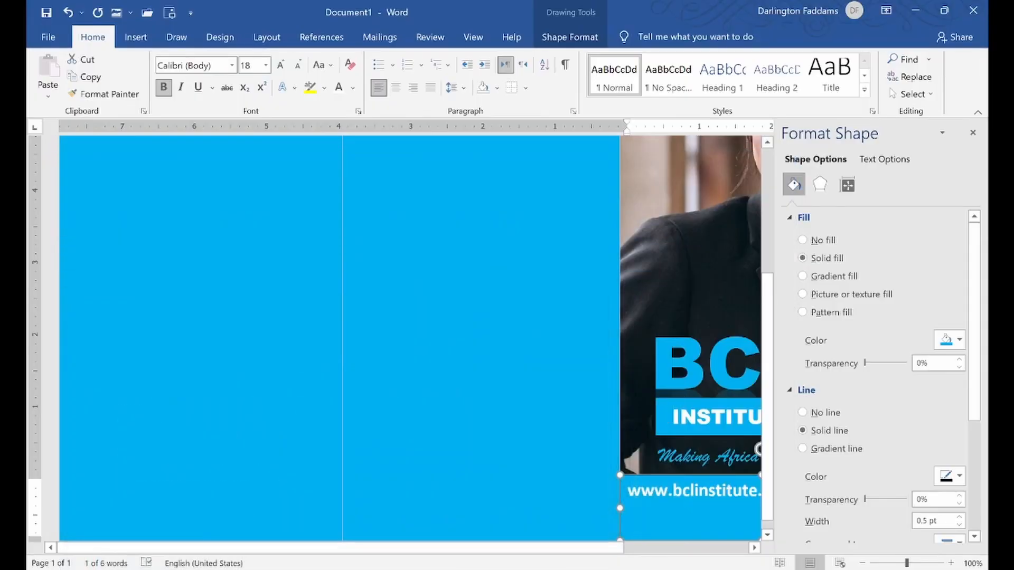
{"action": "left_click", "coordinate": [973, 132]}
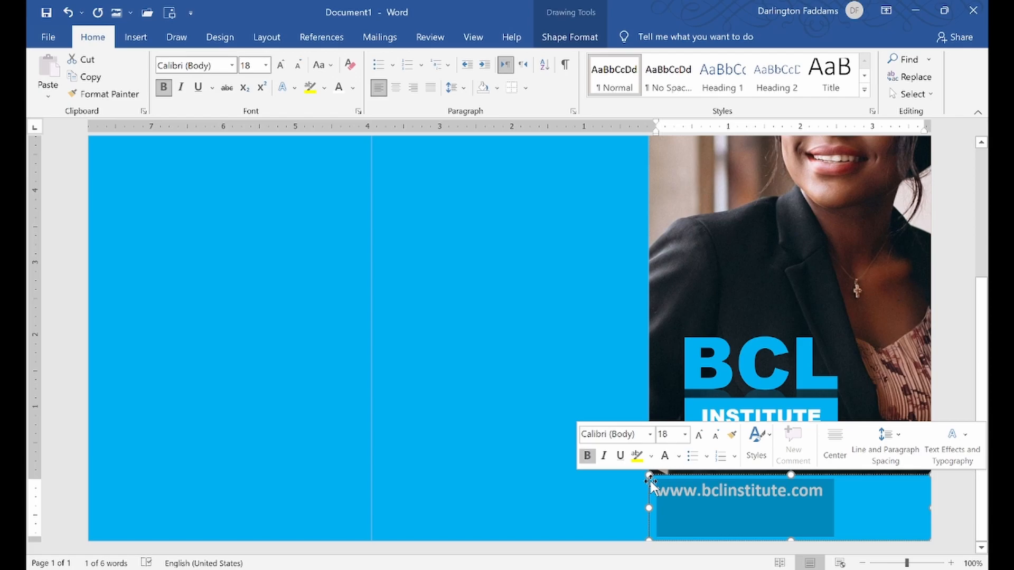
Center the website address horizontally and vertically in its text box and remove the space after its paragraph
{"action": "left_click", "coordinate": [400, 93]}
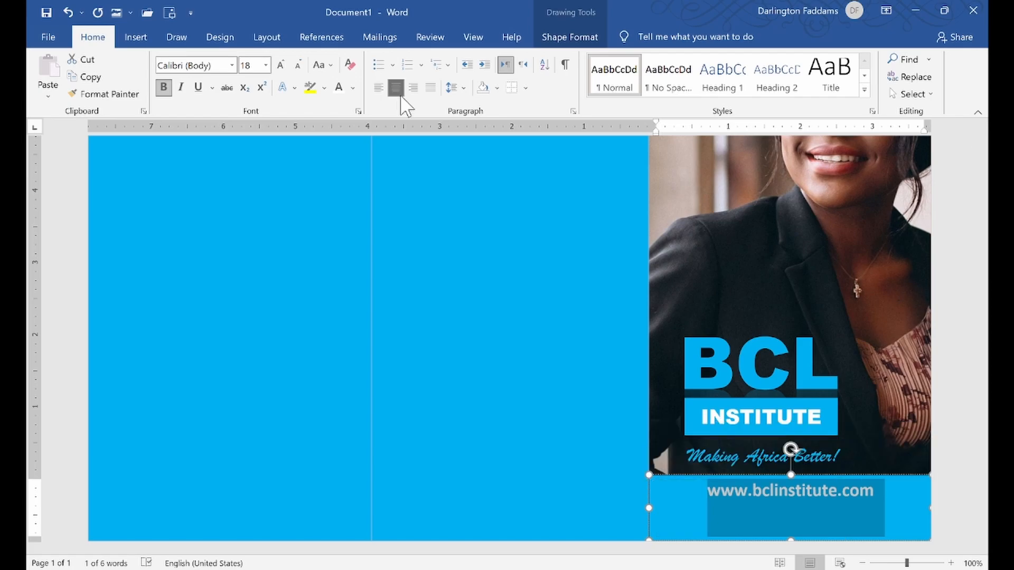
{"action": "left_click", "coordinate": [452, 88]}
{"action": "left_click", "coordinate": [474, 253]}
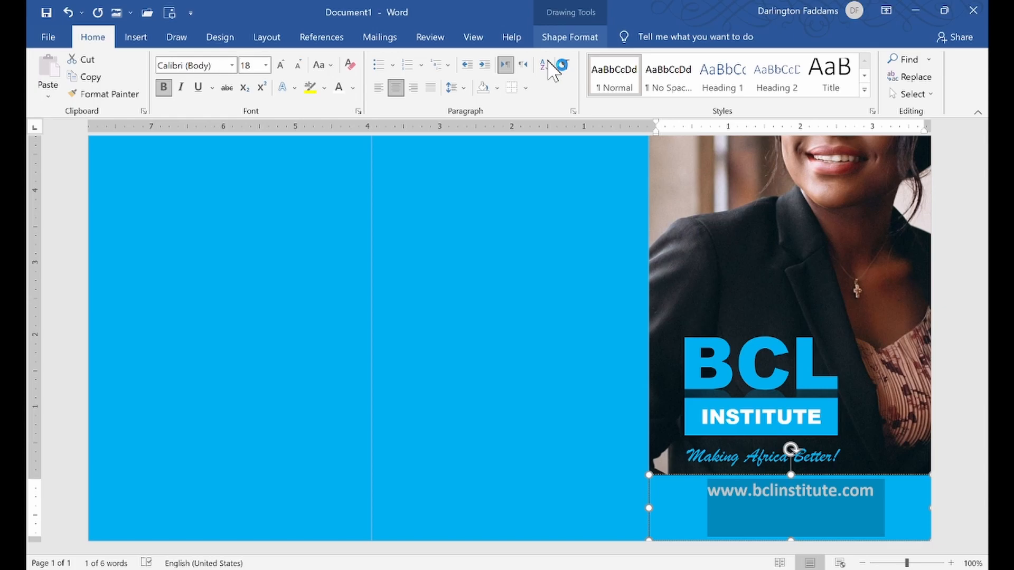
{"action": "key", "text": "Escape"}
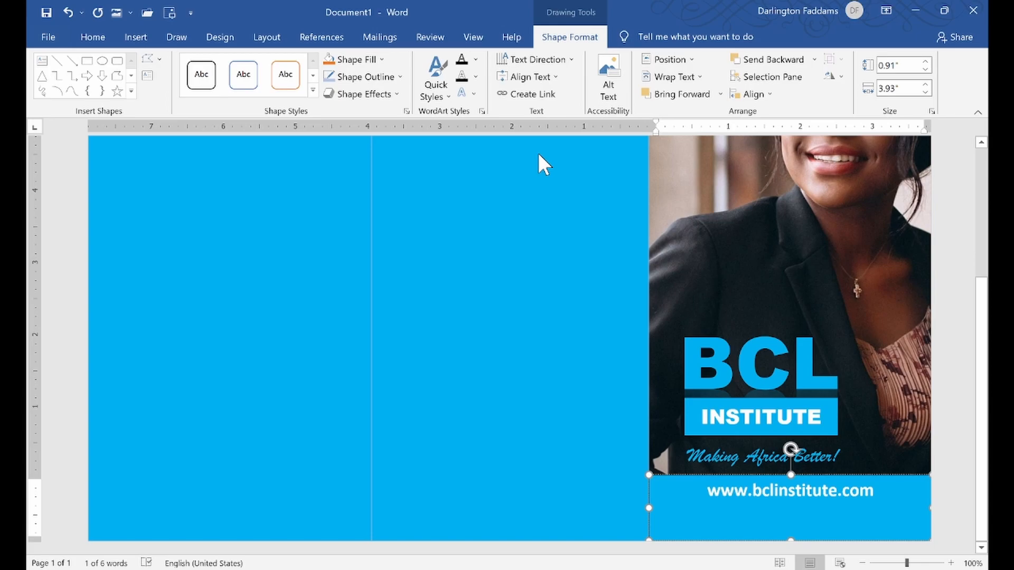
{"action": "key", "text": "ctrl+a"}
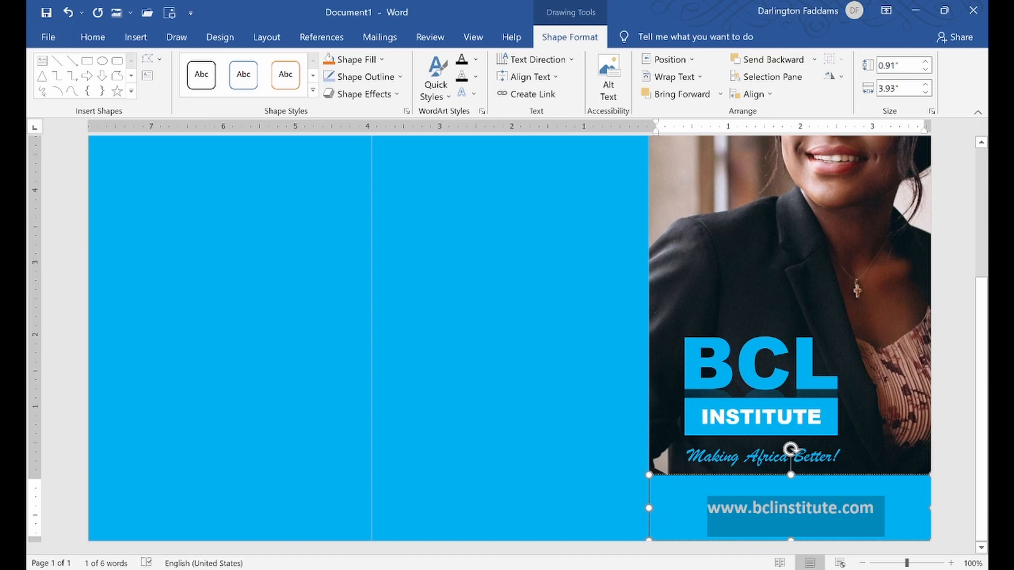
Check the website line in the reference Brochure Front Design.pdf, then return to Word and expand the address's character spacing by 3 pt
{"action": "key", "text": "alt+Tab"}
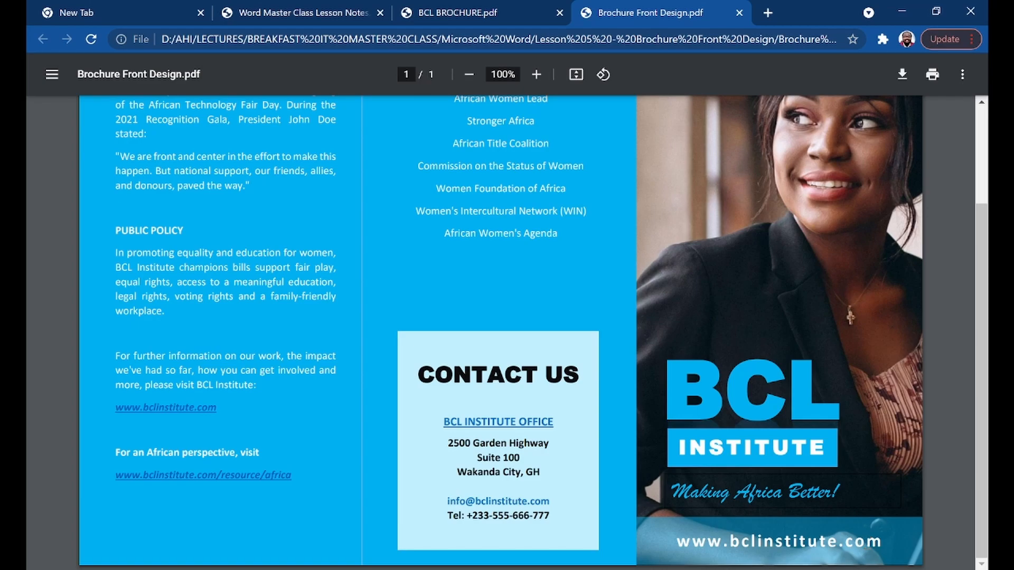
{"action": "key", "text": "alt+Tab"}
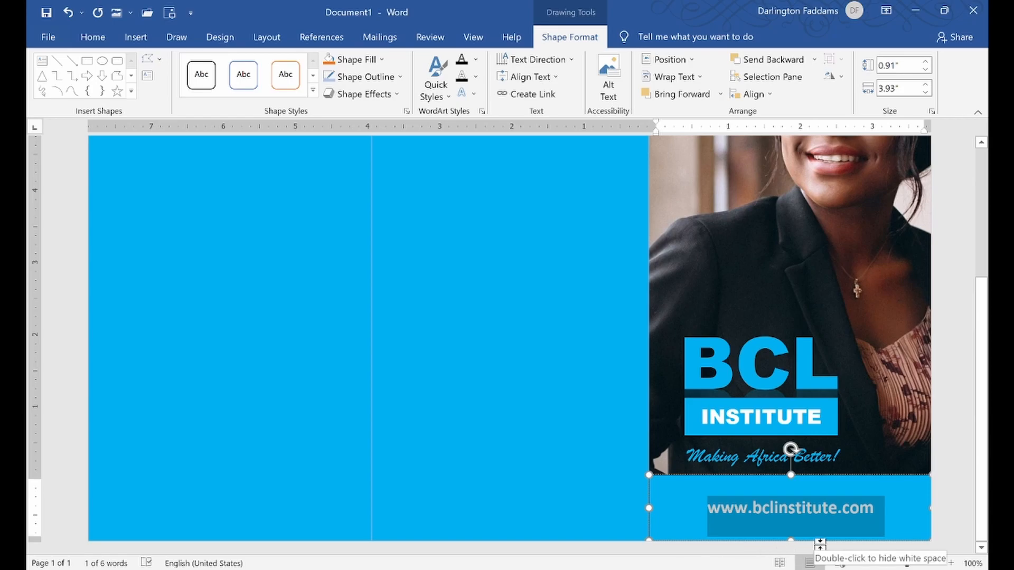
{"action": "left_click", "coordinate": [94, 38]}
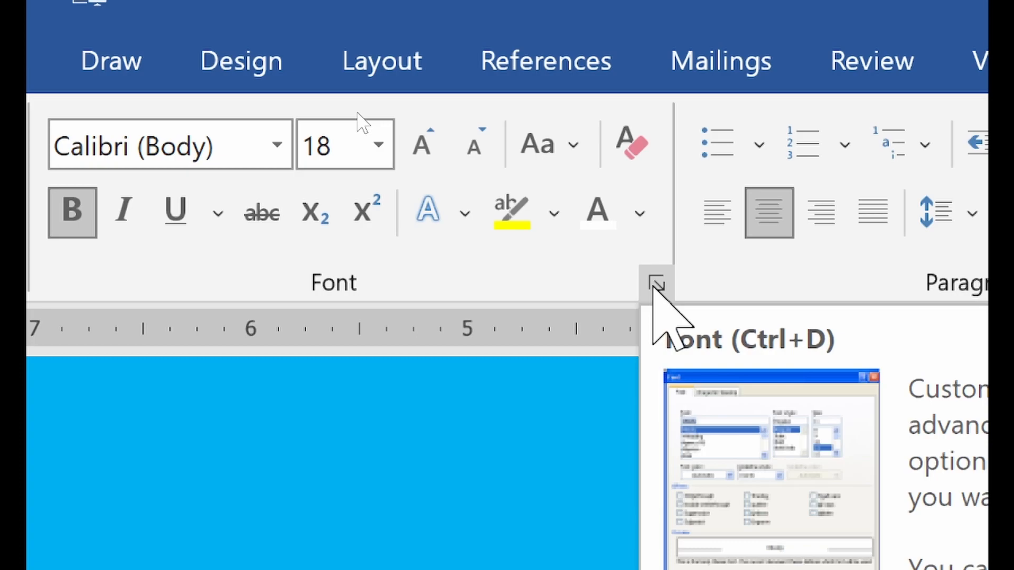
{"action": "left_click", "coordinate": [657, 284]}
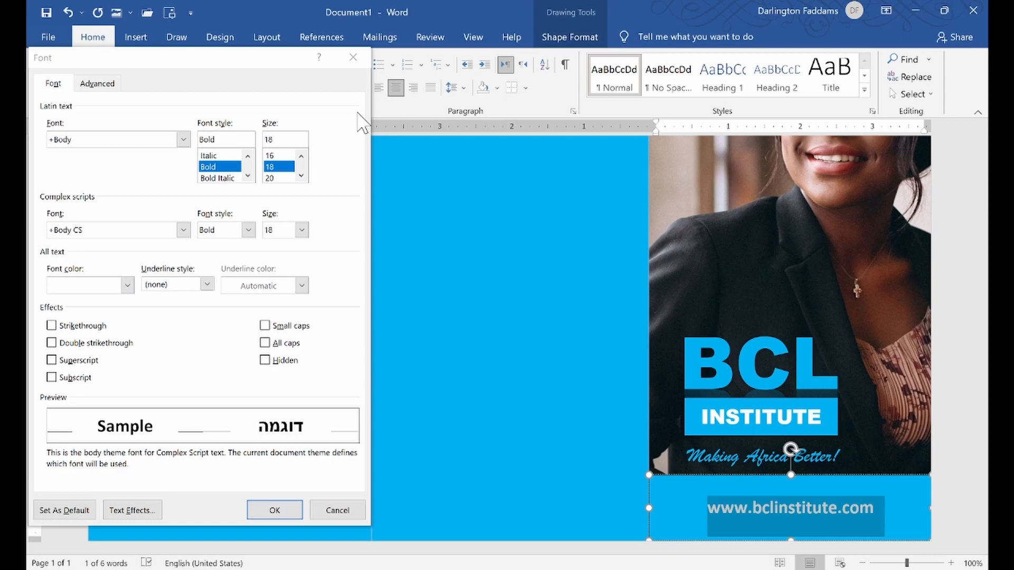
{"action": "left_click_drag", "start_coordinate": [214, 69], "coordinate": [493, 67]}
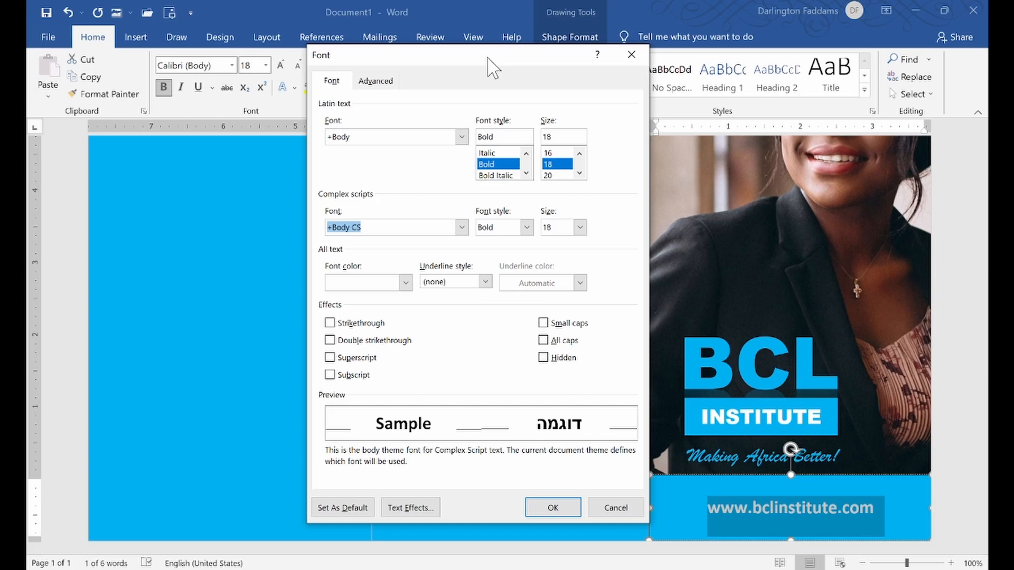
{"action": "left_click", "coordinate": [375, 81]}
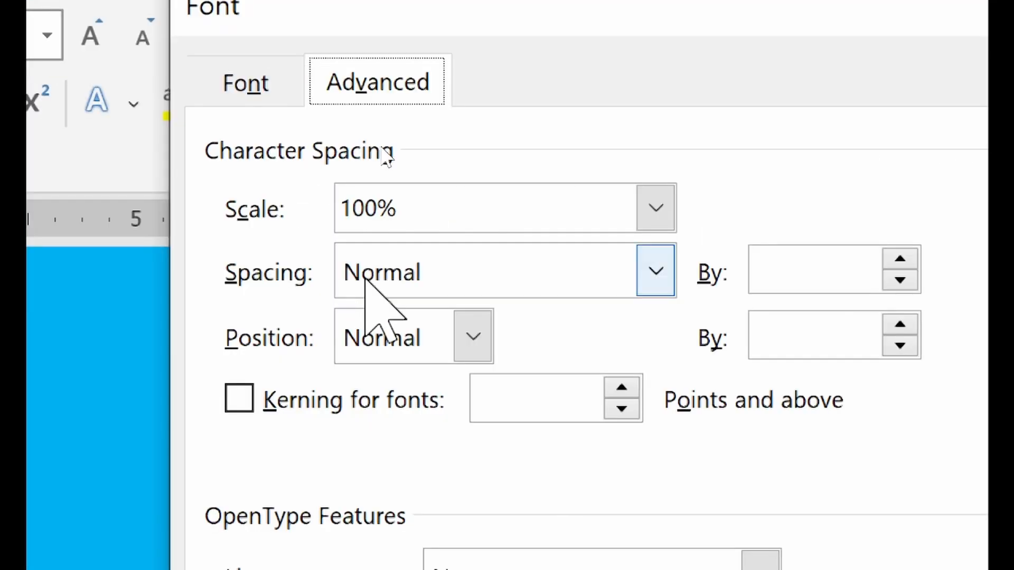
{"action": "left_click", "coordinate": [377, 145]}
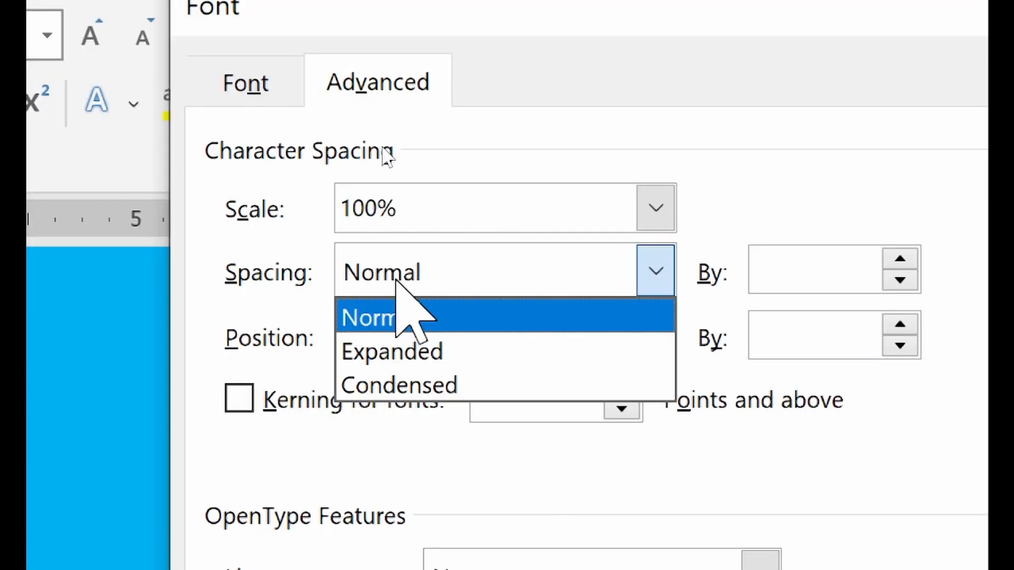
{"action": "left_click", "coordinate": [420, 351]}
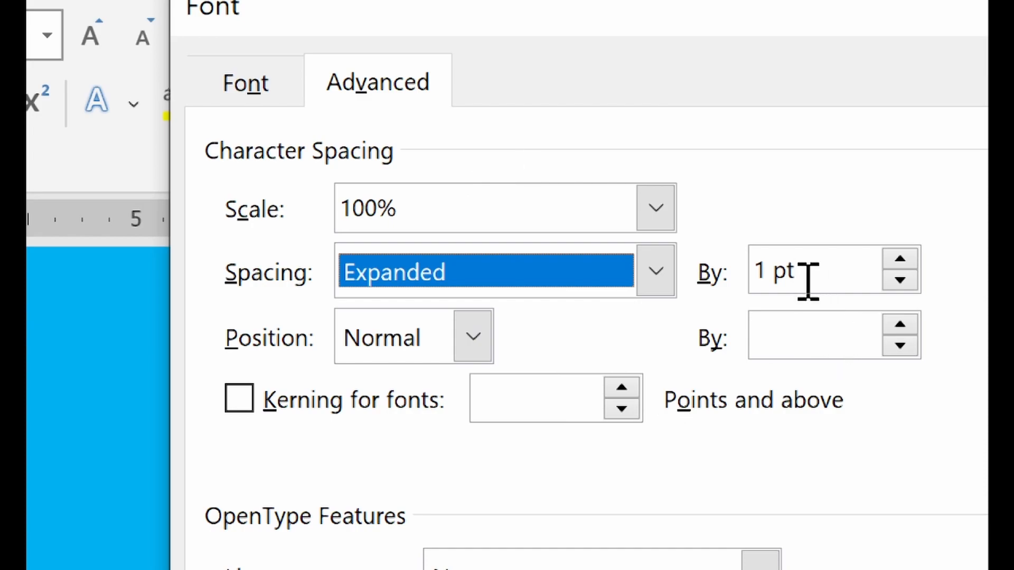
{"action": "key", "text": "Tab"}
{"action": "type", "text": "3"}
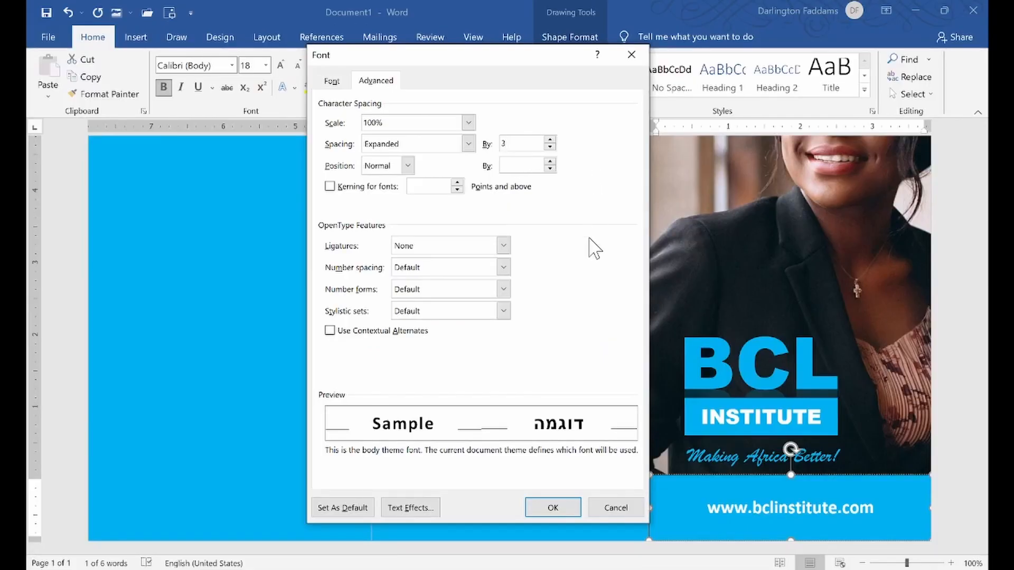
{"action": "left_click", "coordinate": [545, 508]}
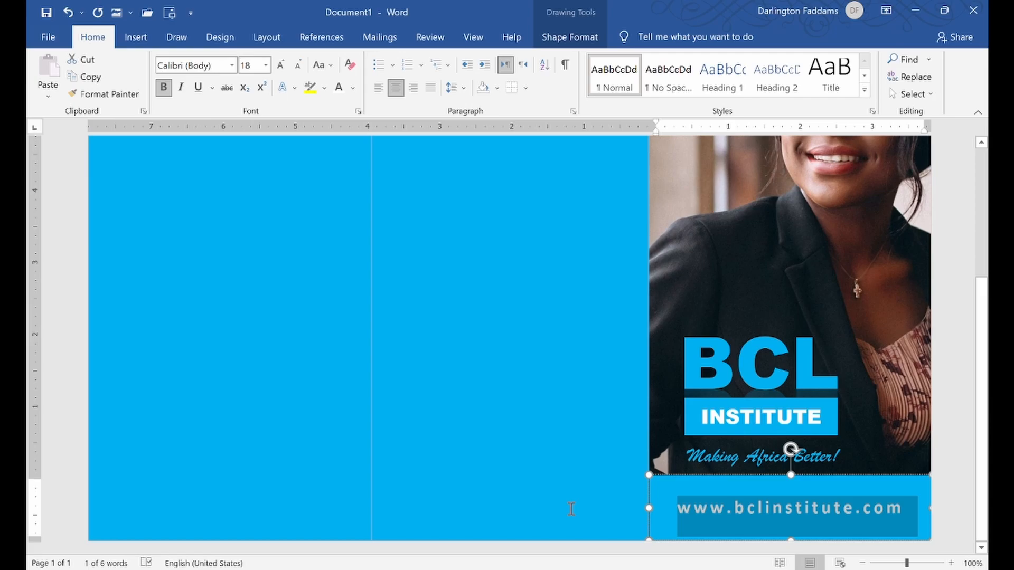
Reduce the expanded character spacing of the website address to 2 pt
{"action": "left_click", "coordinate": [358, 111]}
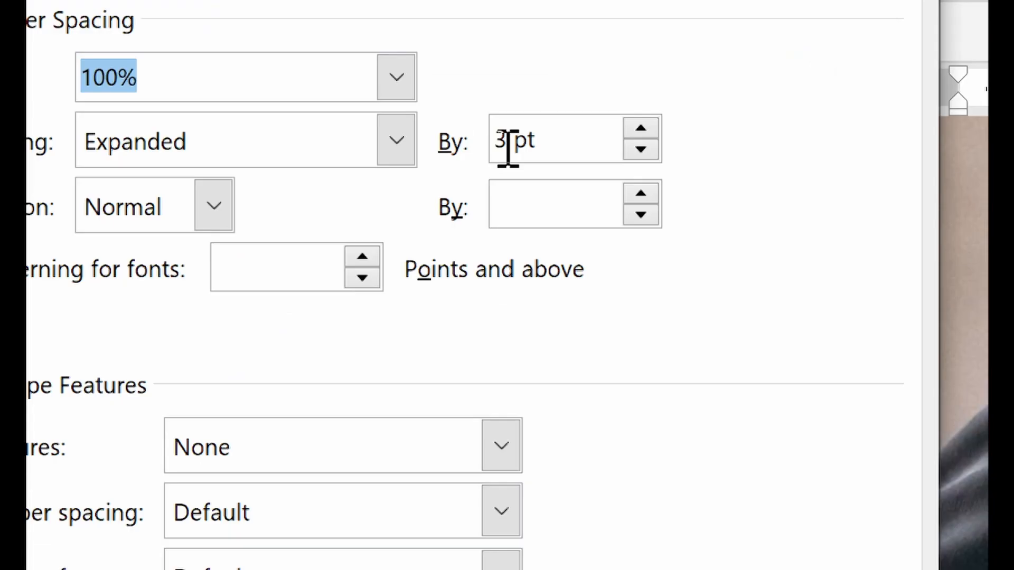
{"action": "left_click", "coordinate": [547, 149]}
{"action": "left_click", "coordinate": [640, 150]}
{"action": "left_click", "coordinate": [640, 150]}
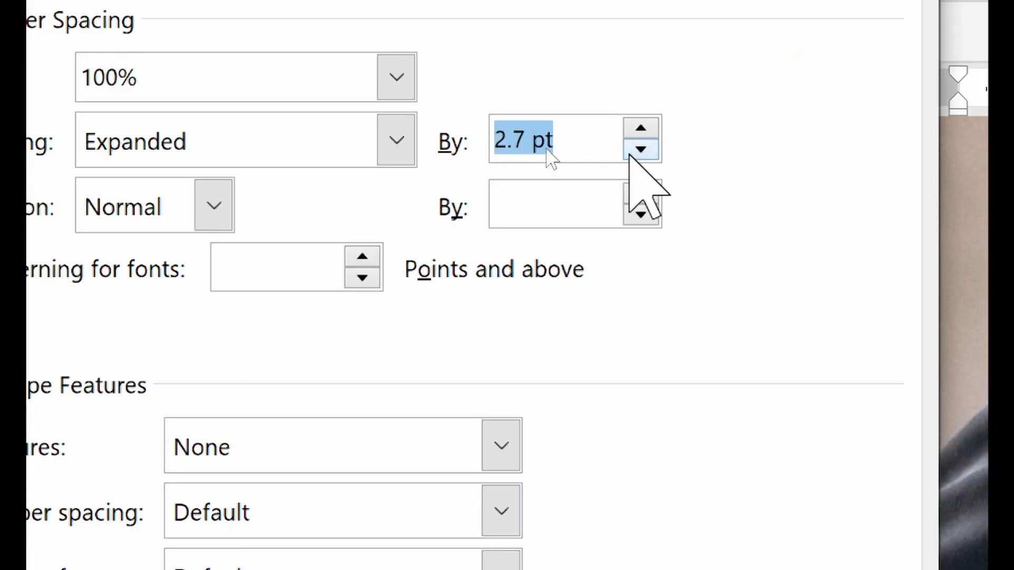
{"action": "left_click", "coordinate": [640, 150]}
{"action": "left_click", "coordinate": [640, 150]}
{"action": "left_click", "coordinate": [640, 150]}
{"action": "left_click", "coordinate": [640, 150]}
{"action": "left_click", "coordinate": [640, 150]}
{"action": "left_click", "coordinate": [641, 150]}
{"action": "left_click", "coordinate": [640, 150]}
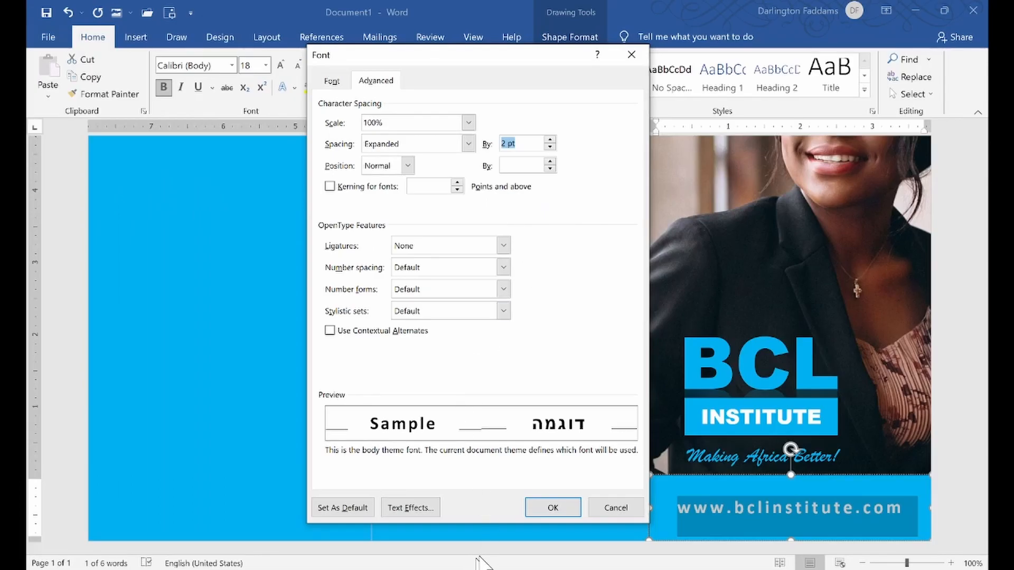
{"action": "left_click", "coordinate": [536, 511]}
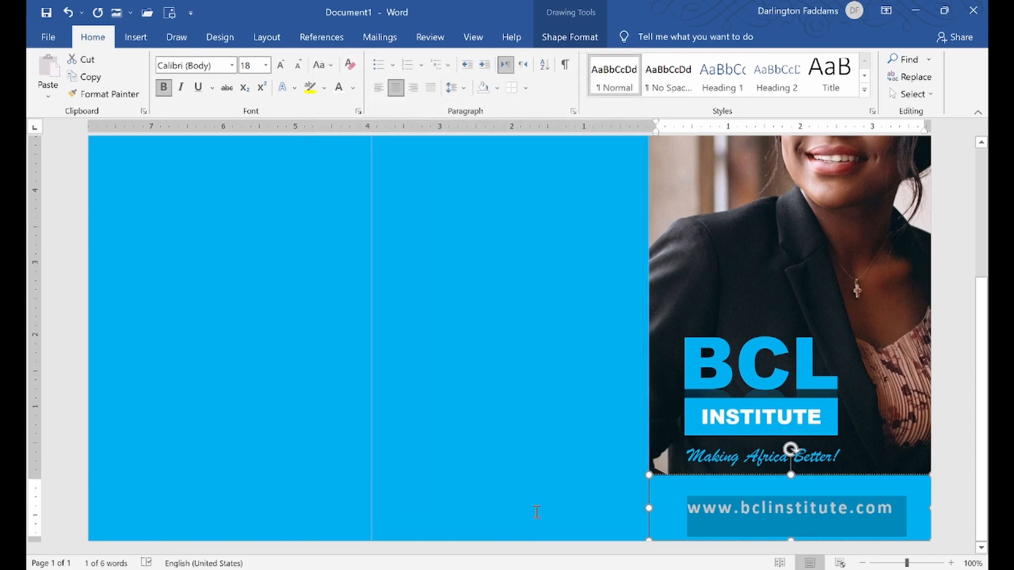
Set the website address bar's solid fill to 50% transparency and remove its outline
{"action": "left_click", "coordinate": [933, 424]}
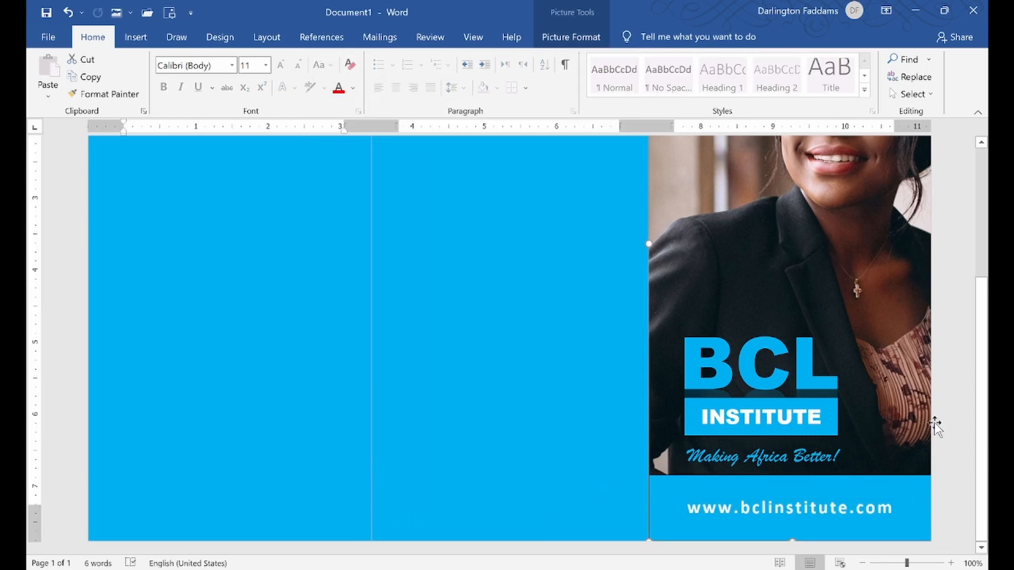
{"action": "left_click", "coordinate": [830, 481]}
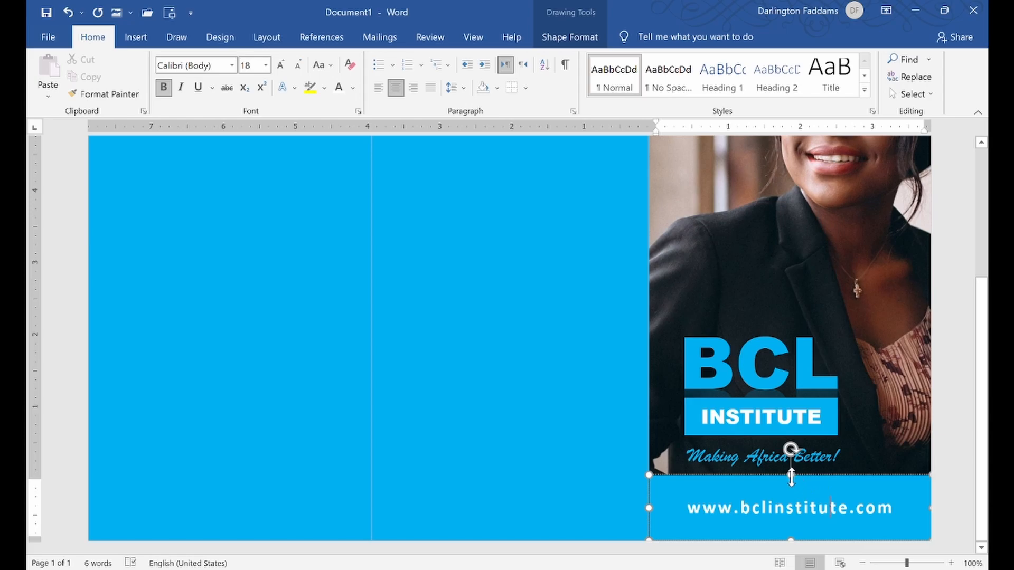
{"action": "right_click", "coordinate": [792, 477]}
{"action": "left_click", "coordinate": [824, 468]}
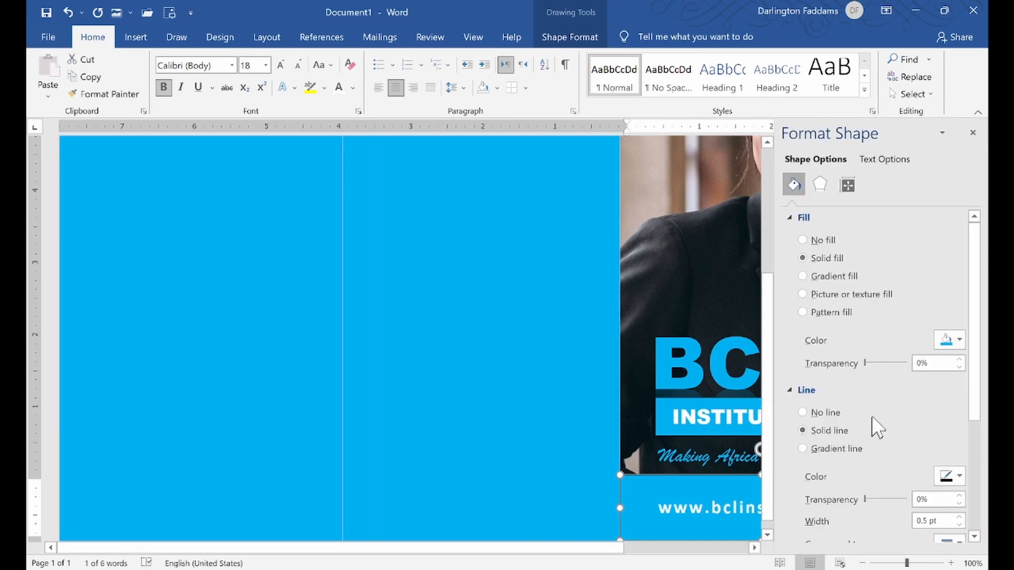
{"action": "left_click_drag", "start_coordinate": [865, 363], "coordinate": [885, 364]}
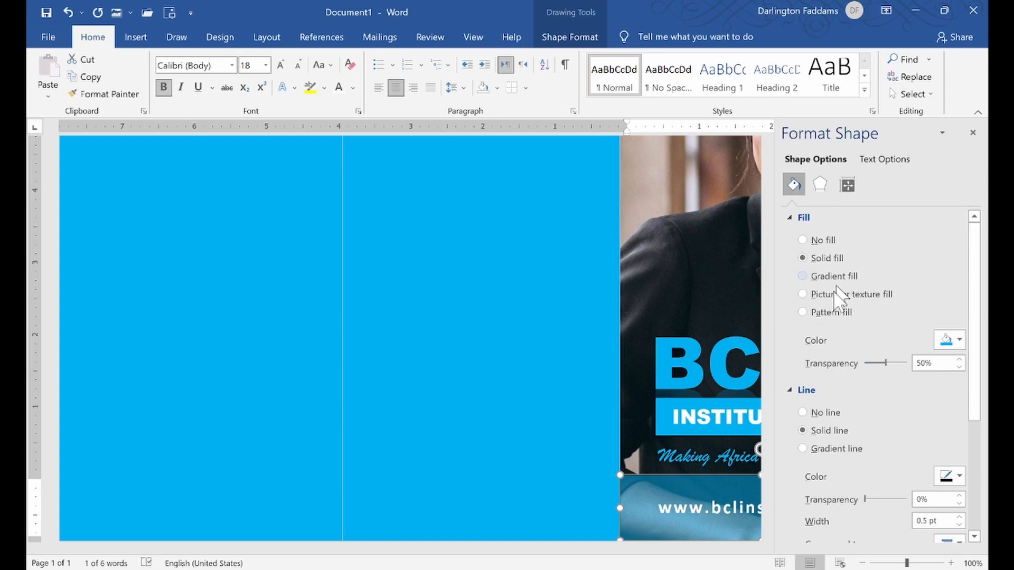
{"action": "left_click", "coordinate": [821, 411]}
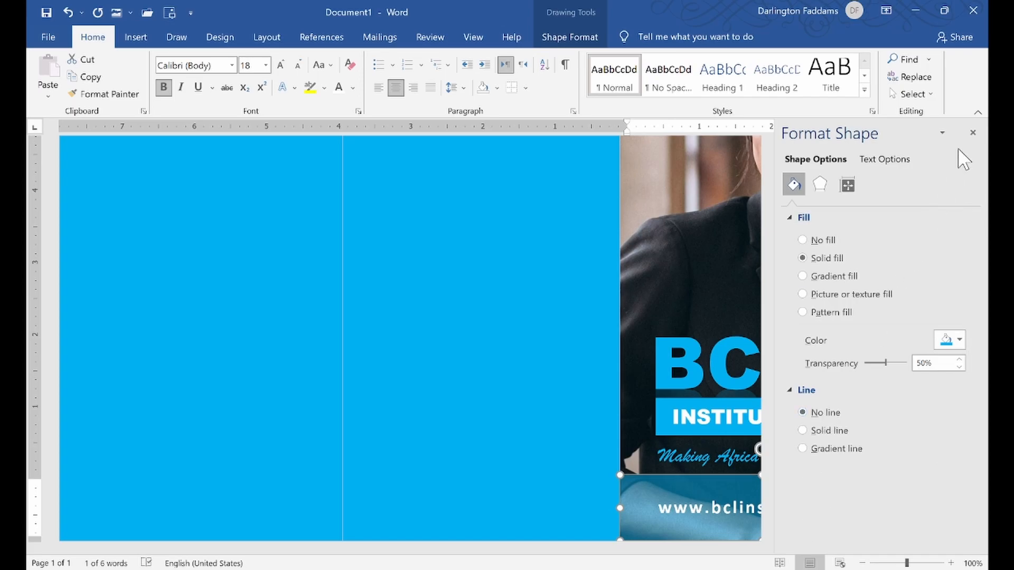
{"action": "left_click", "coordinate": [972, 132]}
Reduce the website address bar's height slightly by lowering its upper edge, keeping its lower edge on the page bottom
{"action": "scroll", "coordinate": [968, 275], "scroll_direction": "up", "scroll_amount": 3}
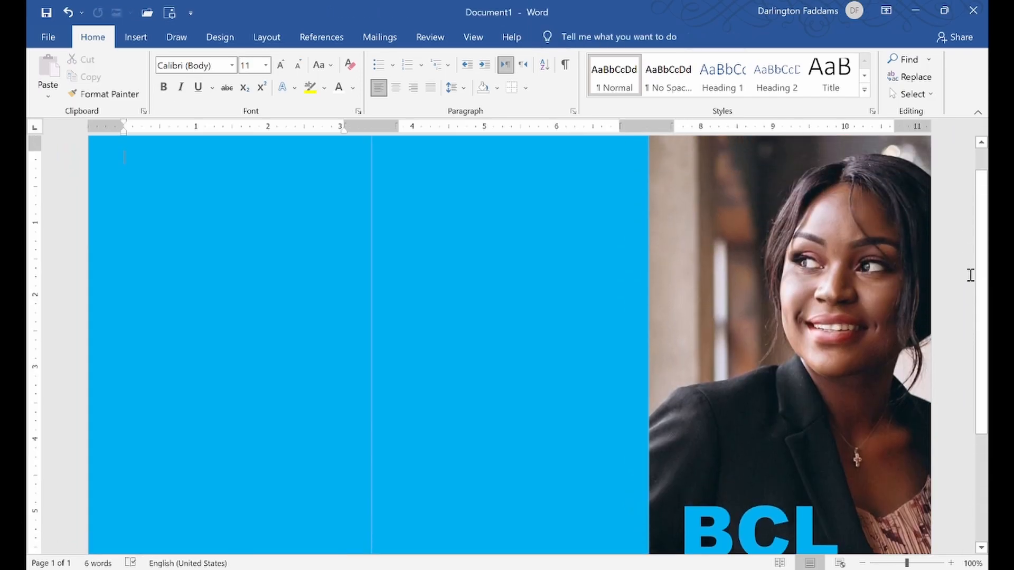
{"action": "scroll", "coordinate": [971, 275], "scroll_direction": "down", "scroll_amount": 3}
{"action": "scroll", "coordinate": [970, 275], "scroll_direction": "down", "scroll_amount": 1}
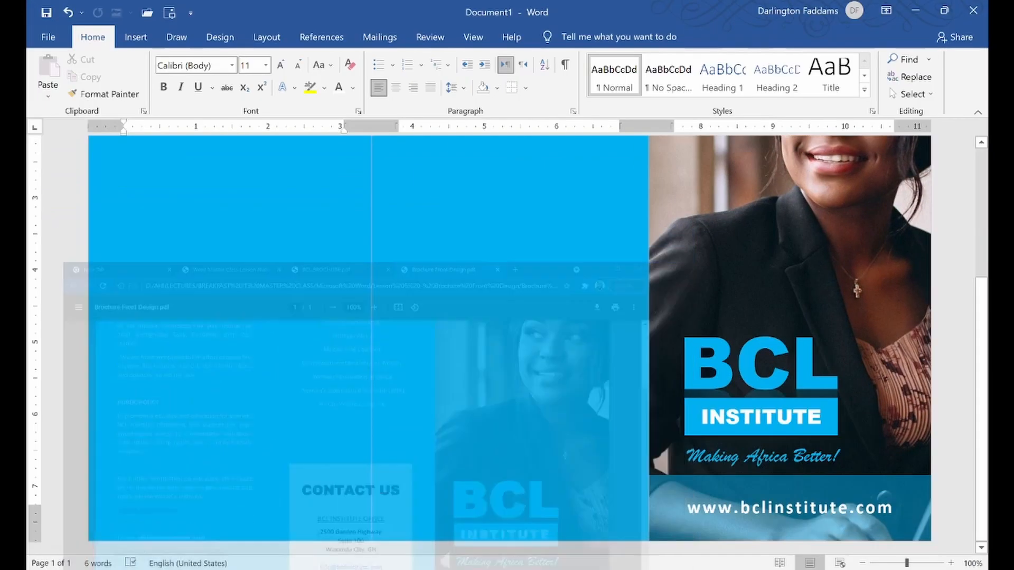
{"action": "double_click", "coordinate": [702, 496]}
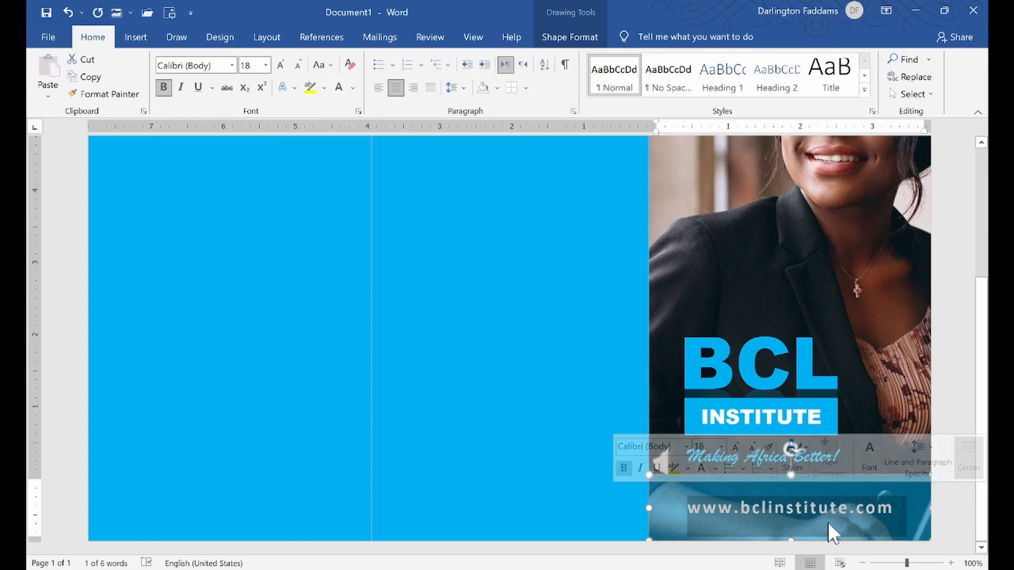
{"action": "left_click", "coordinate": [795, 510]}
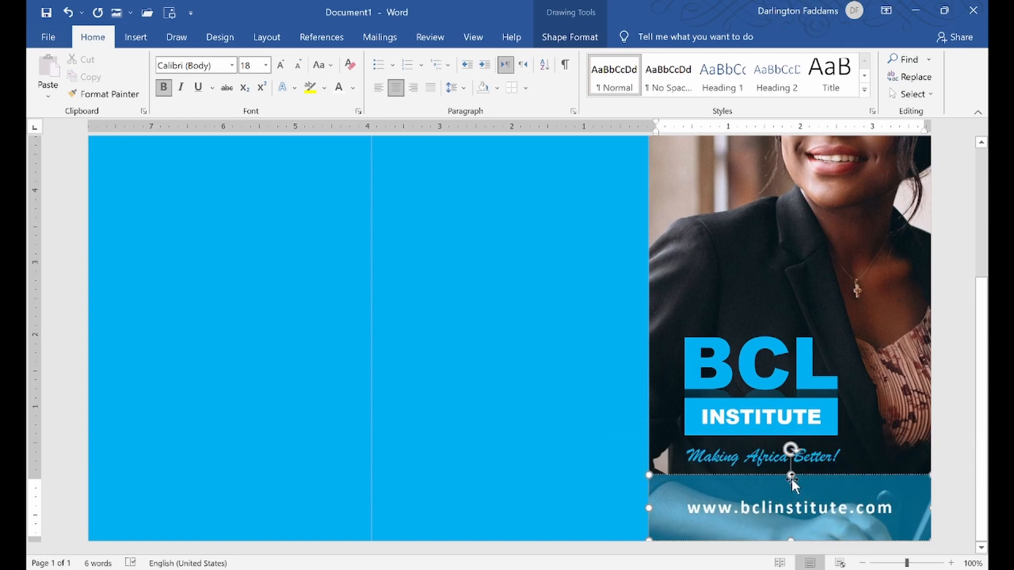
{"action": "left_click", "coordinate": [791, 480]}
{"action": "left_click_drag", "start_coordinate": [791, 478], "coordinate": [791, 487]}
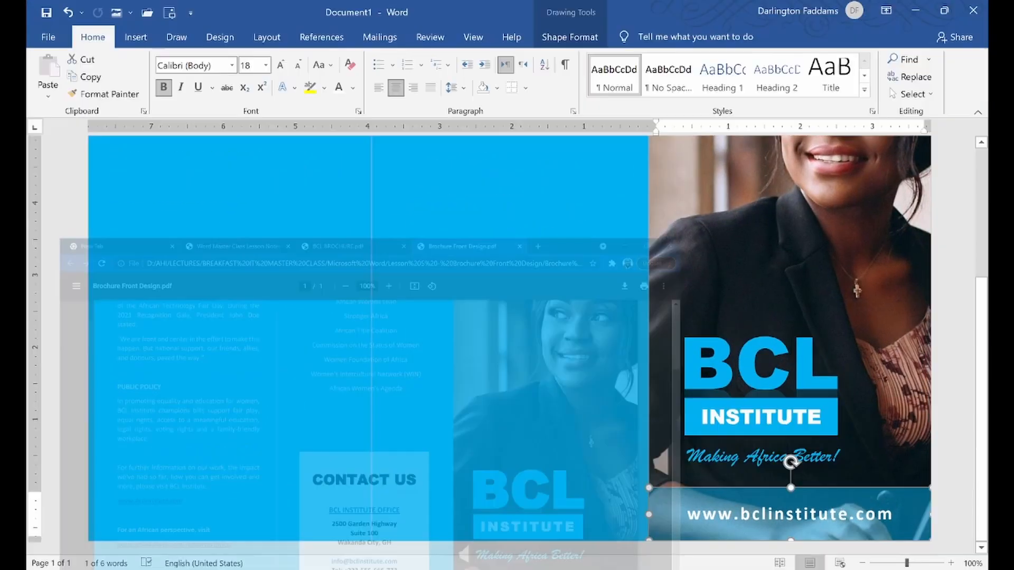
Select the whole BCL Institute logo and slogan group and nudge it down to just above the website bar
{"action": "left_click", "coordinate": [713, 455]}
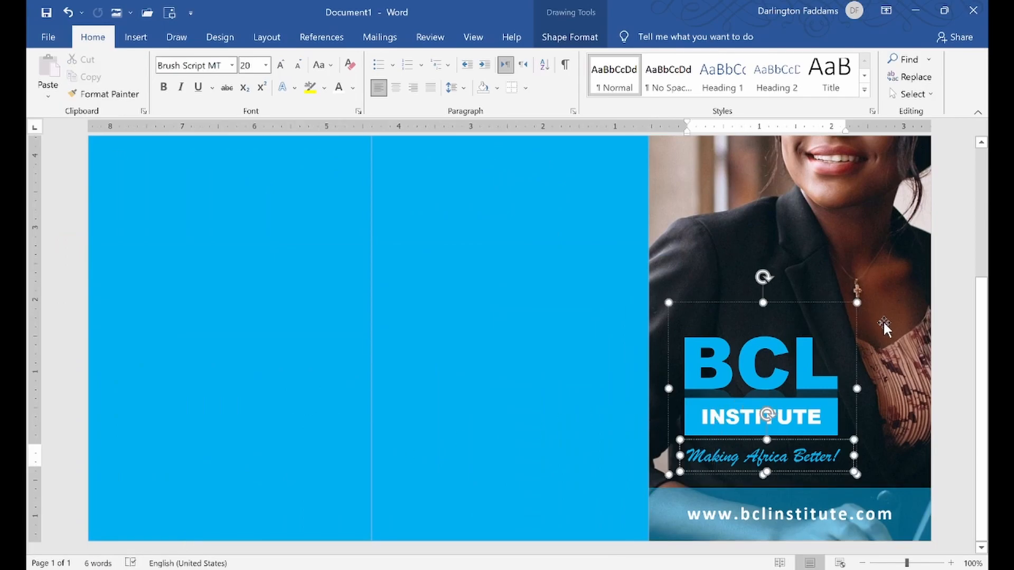
{"action": "left_click", "coordinate": [769, 363]}
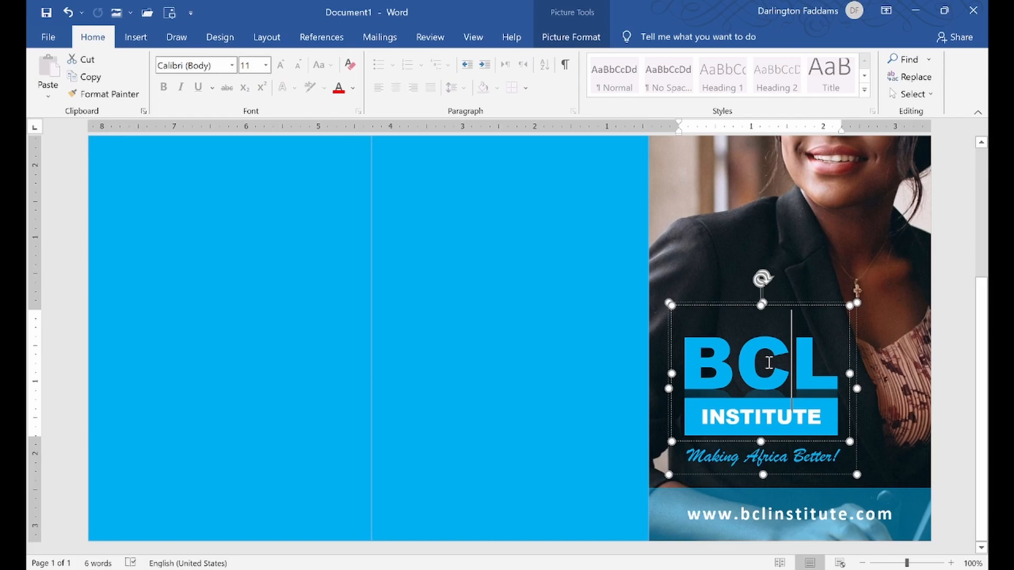
{"action": "left_click", "coordinate": [775, 302]}
{"action": "left_click", "coordinate": [780, 319]}
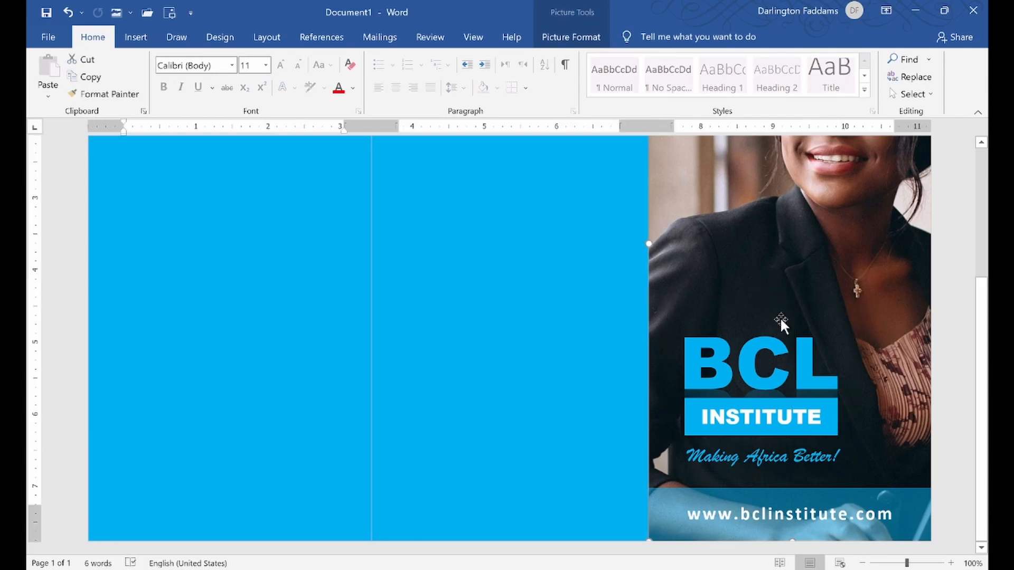
{"action": "left_click", "coordinate": [782, 302]}
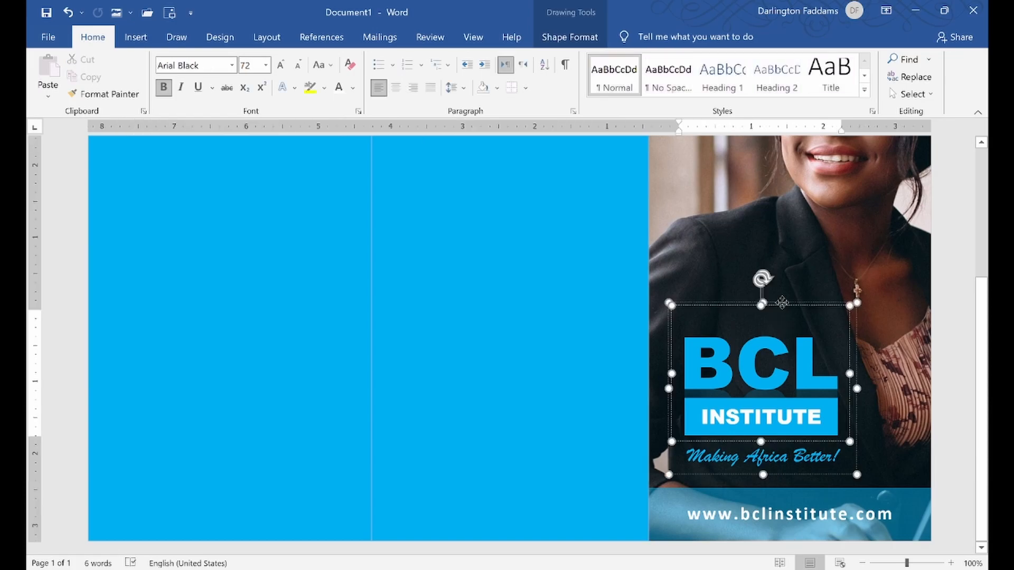
{"action": "left_click", "coordinate": [782, 303]}
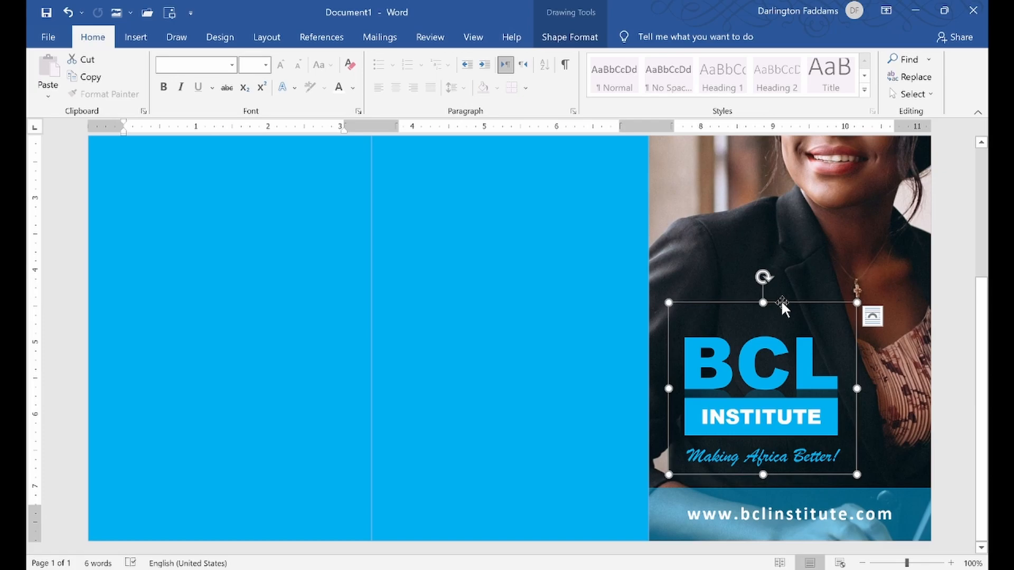
{"action": "key", "text": "Down"}
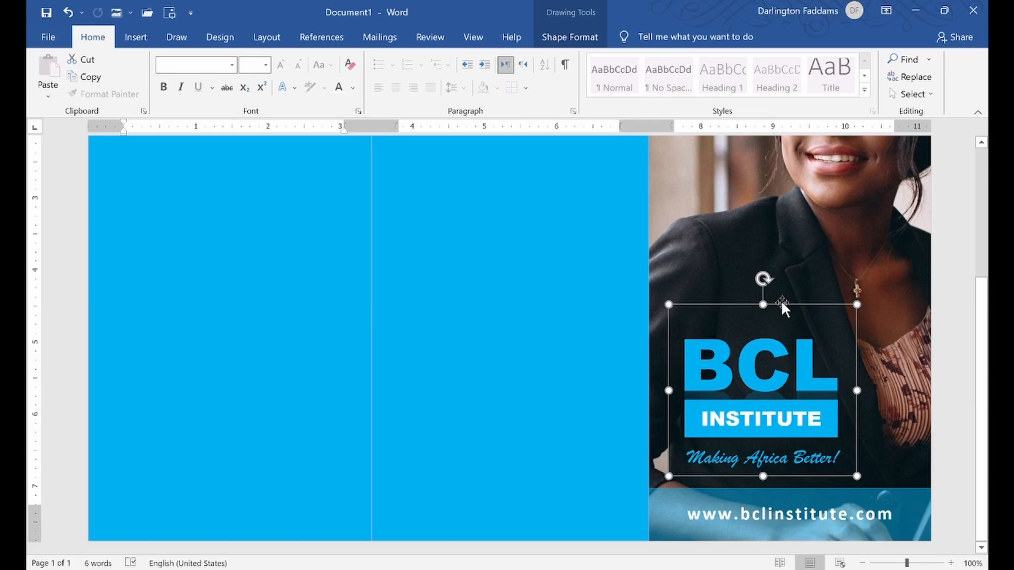
{"action": "key", "text": "Down"}
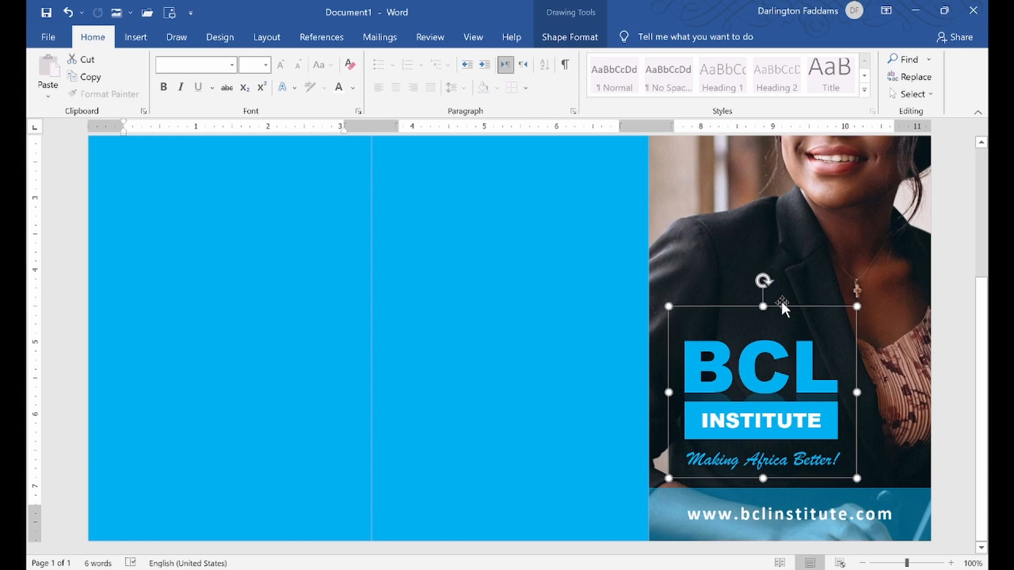
{"action": "key", "text": "Down"}
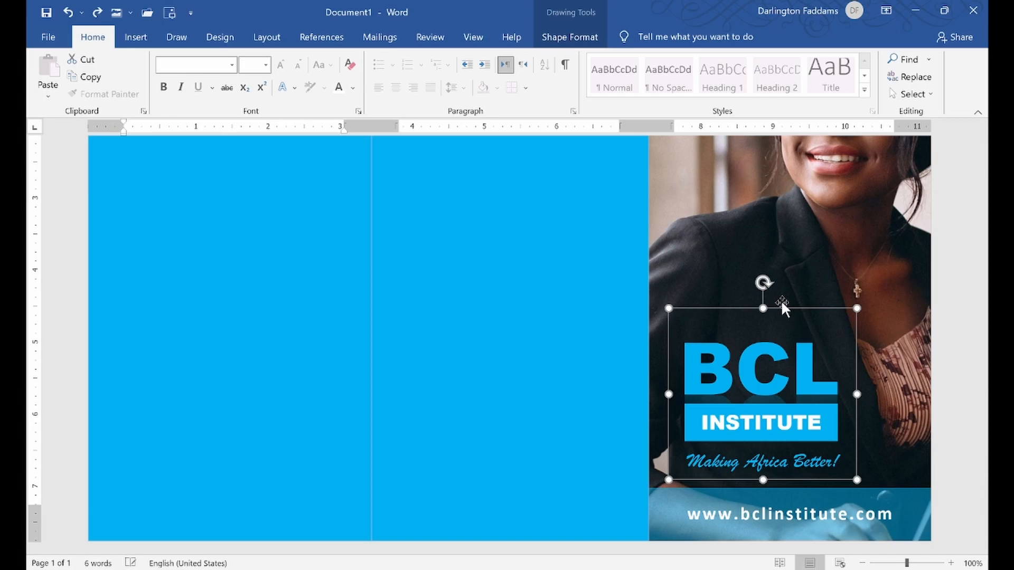
{"action": "key", "text": "Down"}
{"action": "key", "text": "Down"}
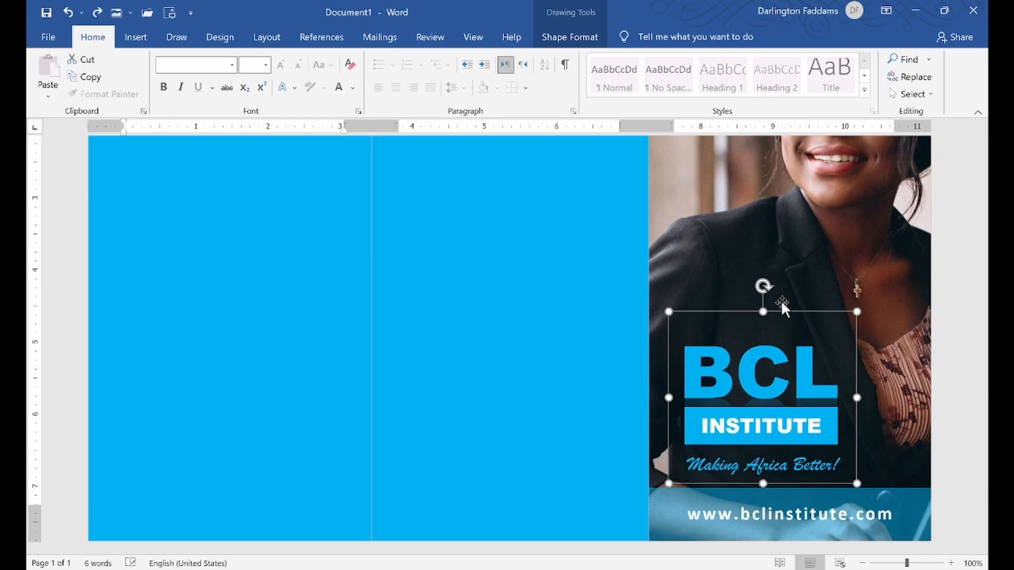
{"action": "key", "text": "Down"}
{"action": "key", "text": "Down"}
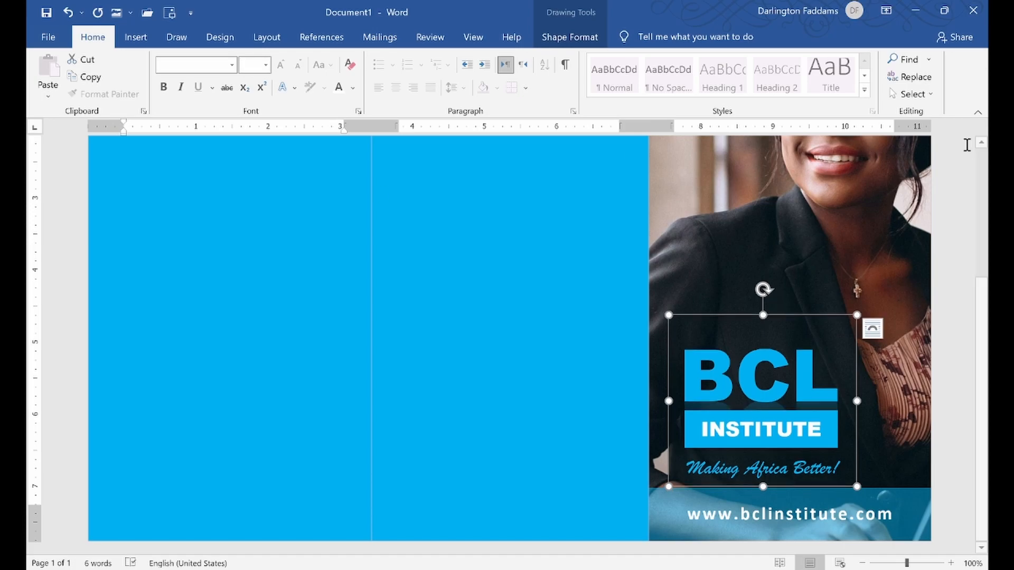
Compare the cover with the reference Brochure Front Design.pdf, then return to Word and nudge the logo group up slightly
{"action": "left_click", "coordinate": [931, 244]}
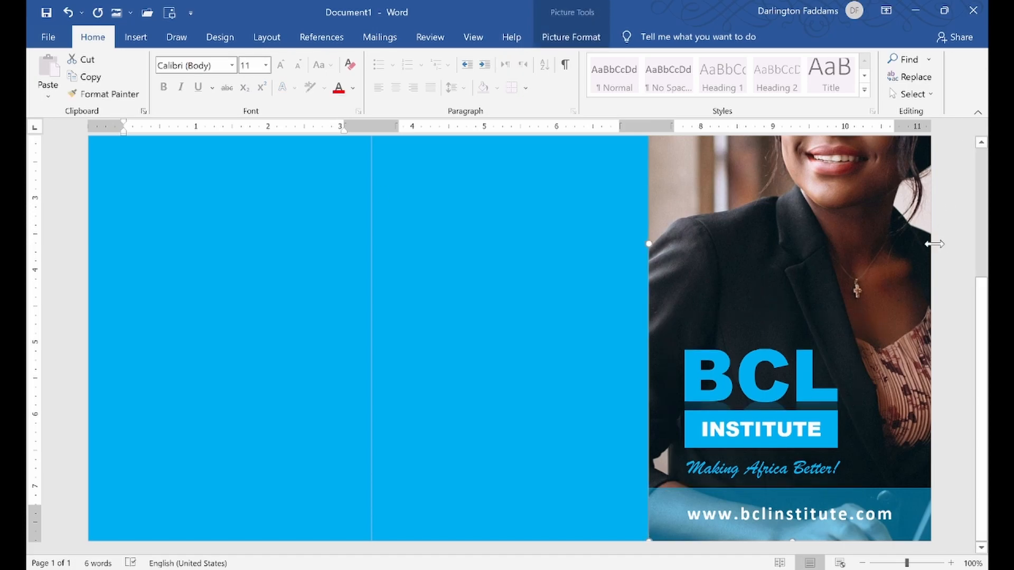
{"action": "key", "text": "alt+Tab"}
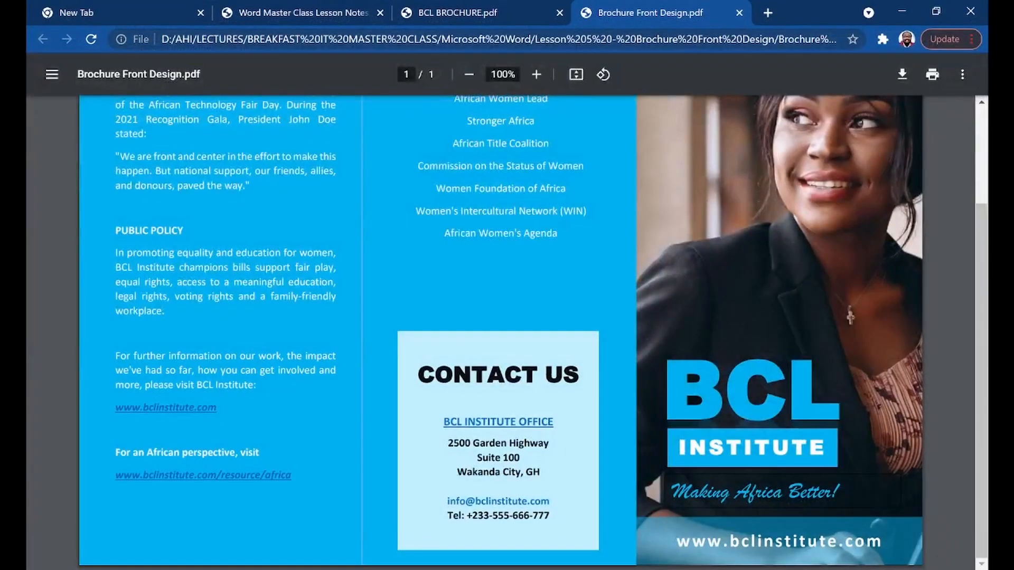
{"action": "key", "text": "alt+Tab"}
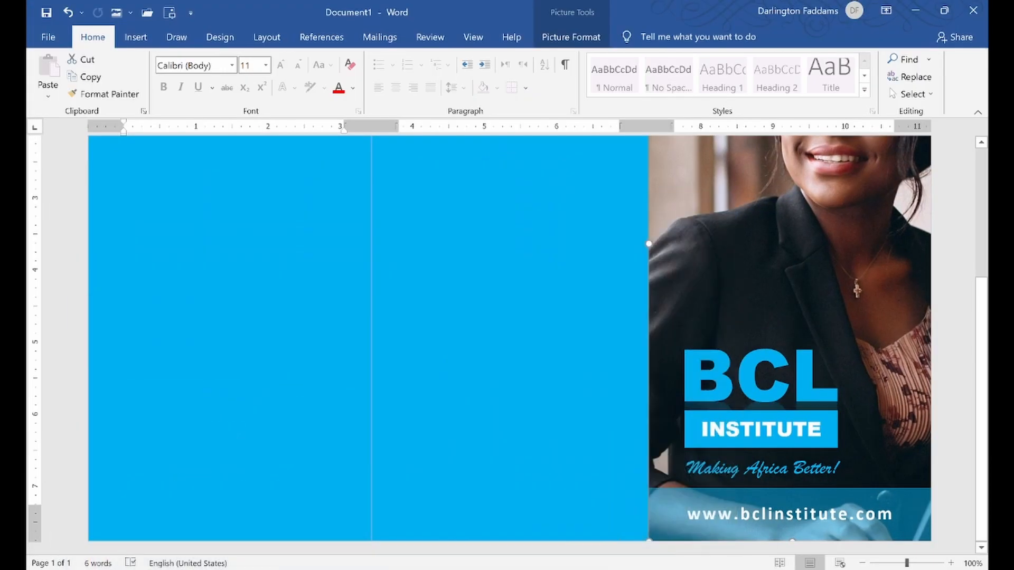
{"action": "left_click", "coordinate": [764, 465]}
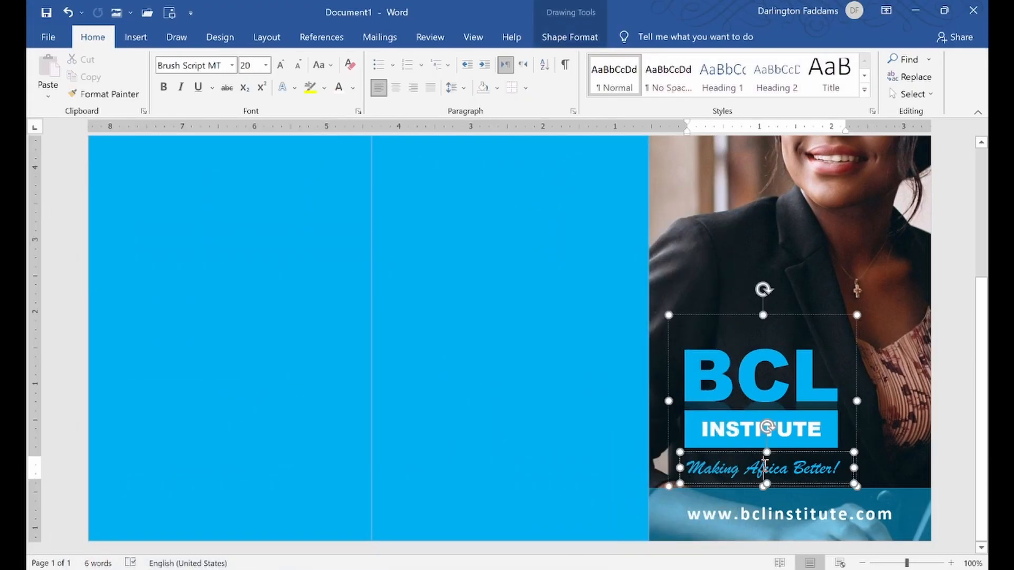
{"action": "left_click", "coordinate": [846, 313]}
{"action": "key", "text": "Up"}
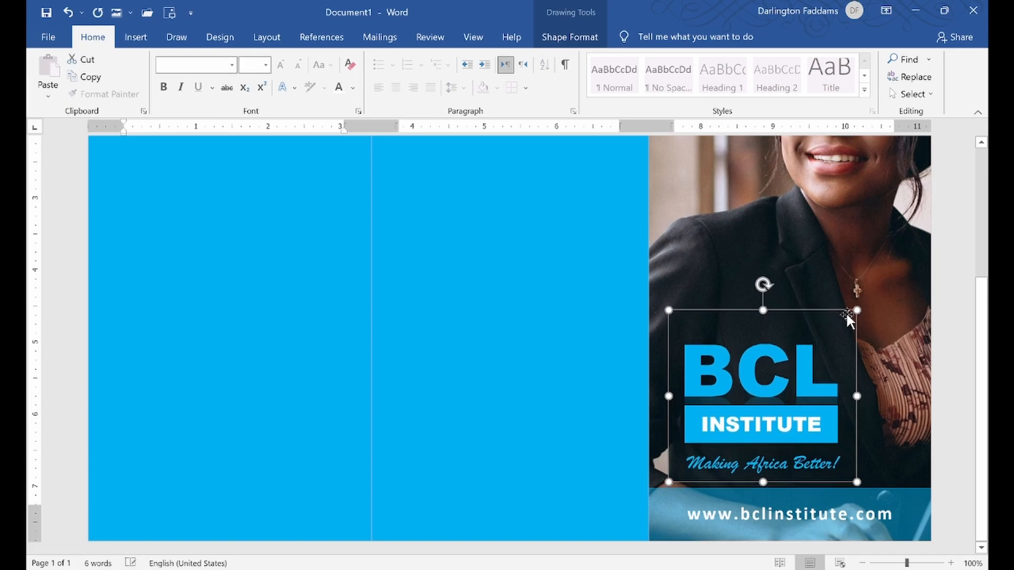
{"action": "left_click", "coordinate": [957, 337]}
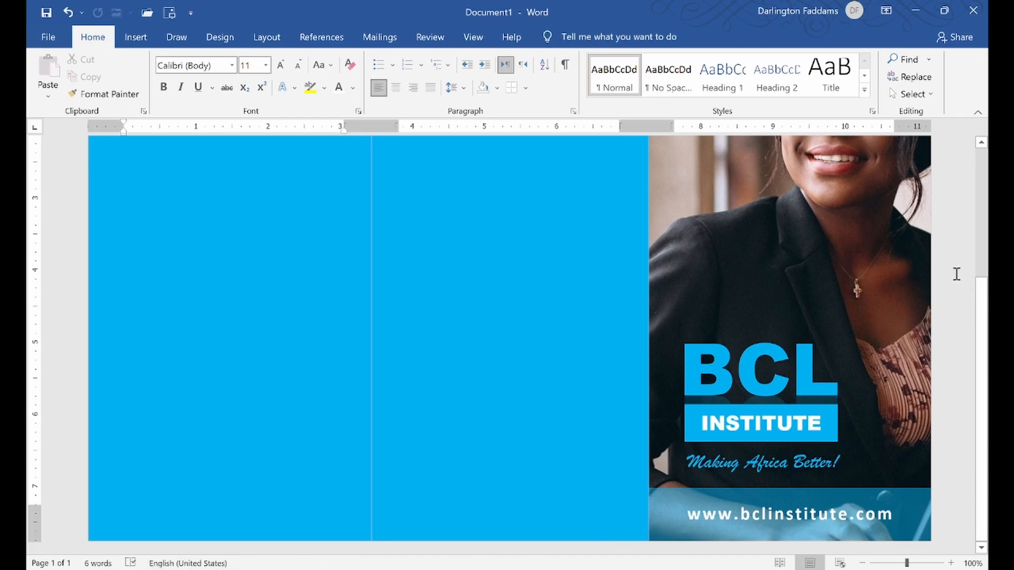
Review the cover panel from the photo at its top down to the website bar
{"action": "scroll", "coordinate": [950, 264], "scroll_direction": "up", "scroll_amount": 5}
{"action": "scroll", "coordinate": [946, 254], "scroll_direction": "down", "scroll_amount": 5}
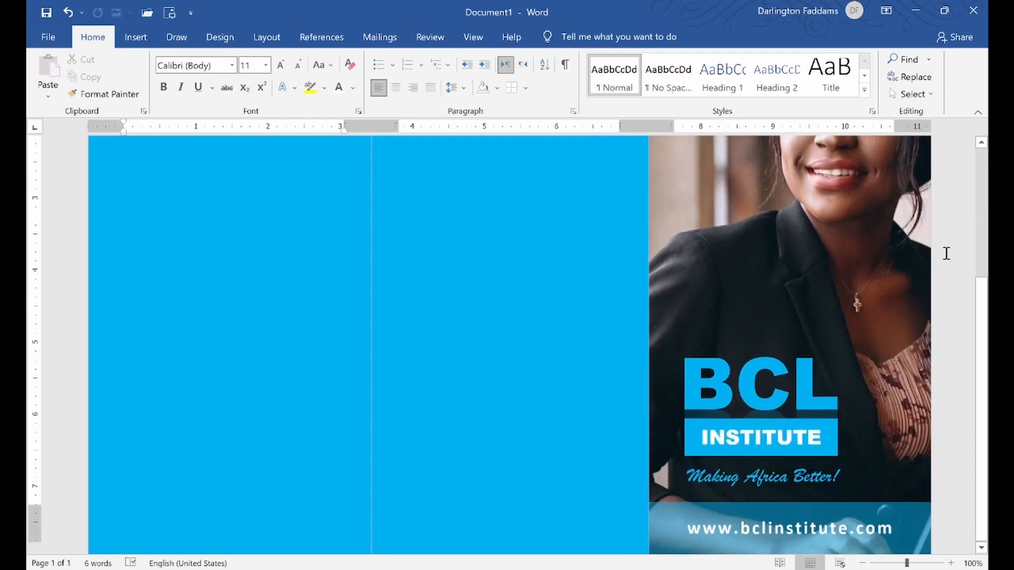
{"action": "scroll", "coordinate": [946, 253], "scroll_direction": "up", "scroll_amount": 5}
{"action": "scroll", "coordinate": [947, 254], "scroll_direction": "down", "scroll_amount": 4}
{"action": "scroll", "coordinate": [946, 253], "scroll_direction": "up", "scroll_amount": 4}
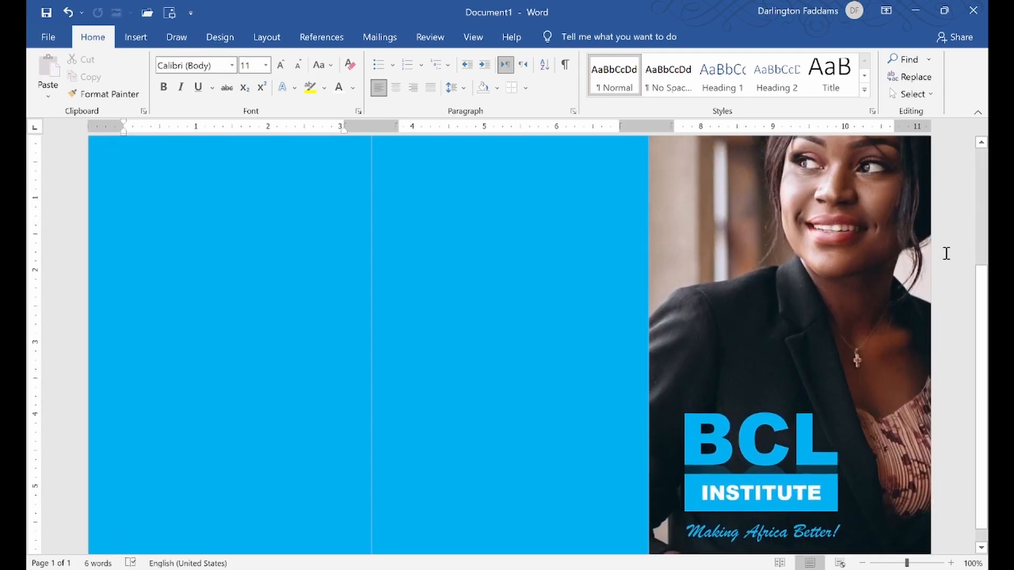
{"action": "scroll", "coordinate": [945, 246], "scroll_direction": "down", "scroll_amount": 4}
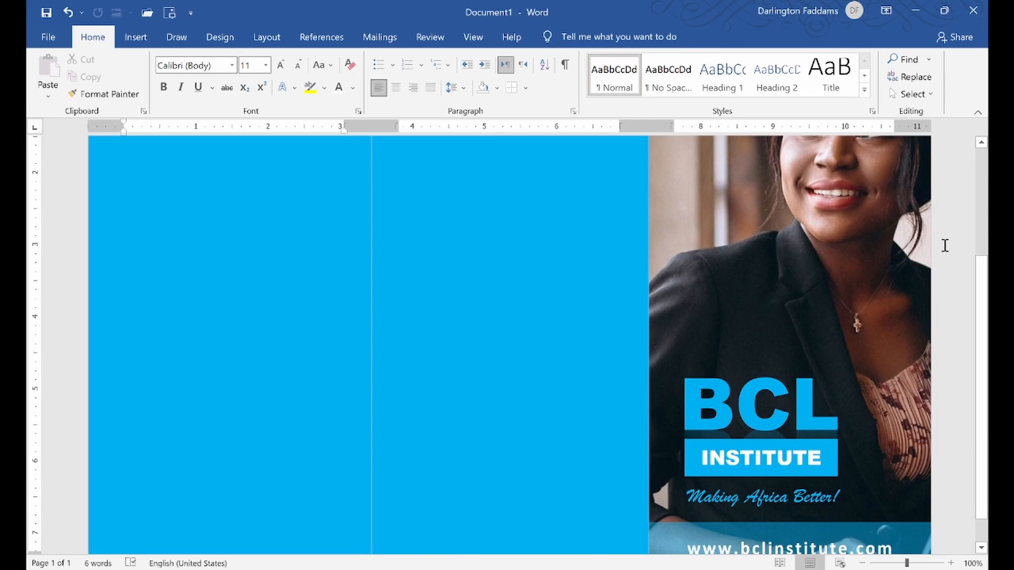
{"action": "scroll", "coordinate": [945, 246], "scroll_direction": "up", "scroll_amount": 5}
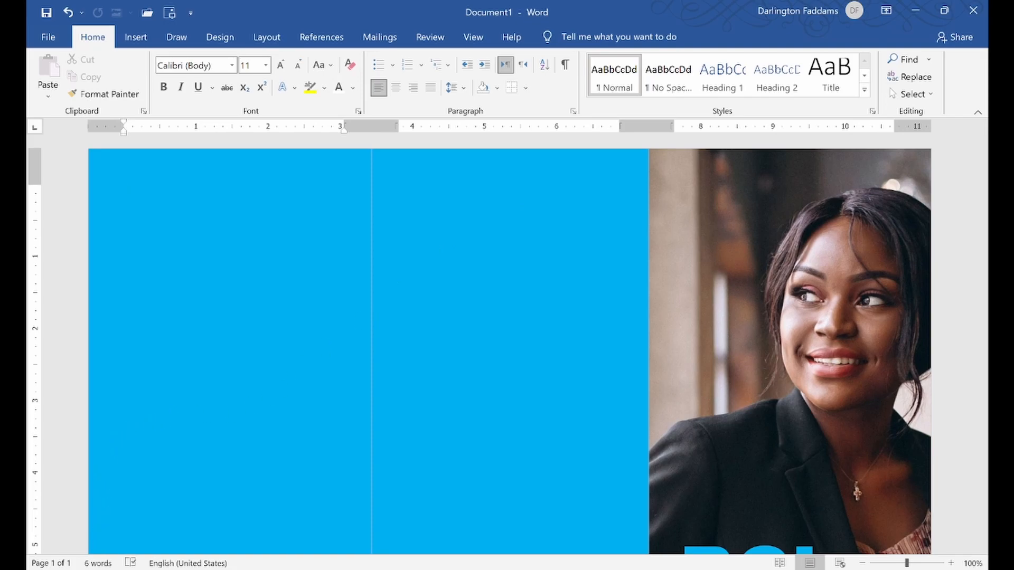
Switch to the browser and examine the reference Brochure Front Design.pdf and the inside layout in BCL BROCHURE.pdf
{"action": "left_click", "coordinate": [109, 569]}
{"action": "scroll", "coordinate": [442, 324], "scroll_direction": "up", "scroll_amount": 3}
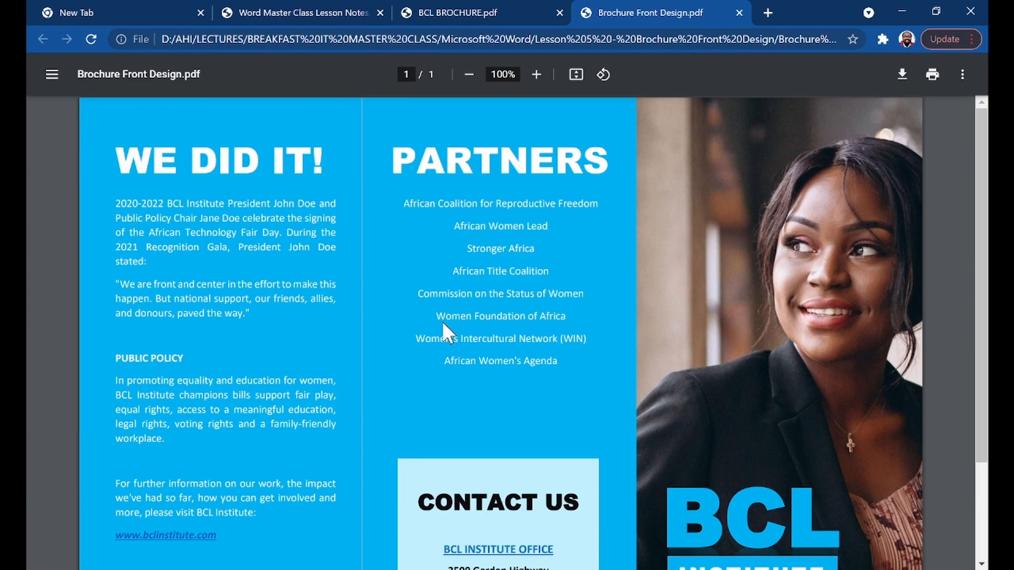
{"action": "left_click", "coordinate": [482, 9]}
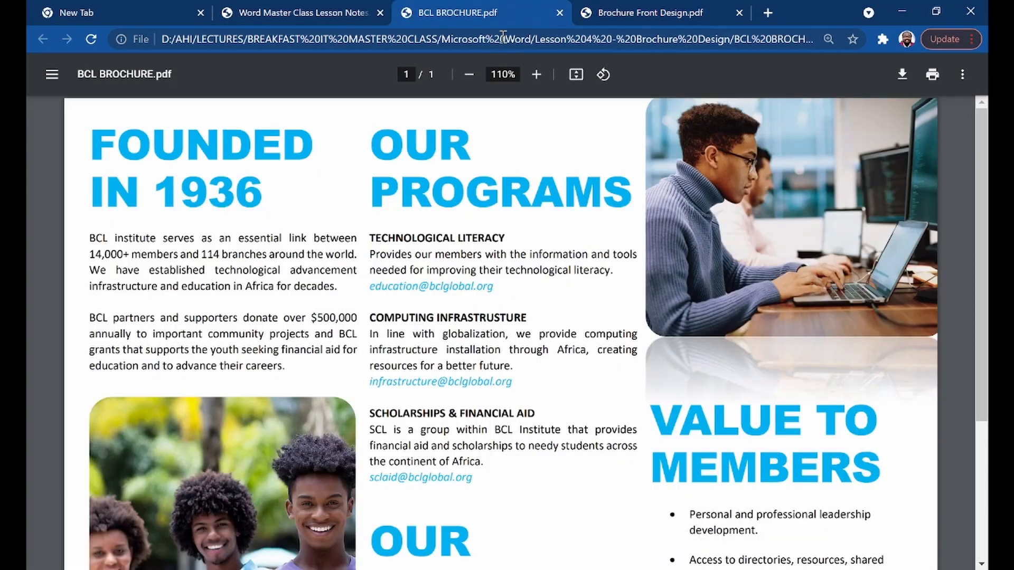
{"action": "scroll", "coordinate": [638, 334], "scroll_direction": "down", "scroll_amount": 4}
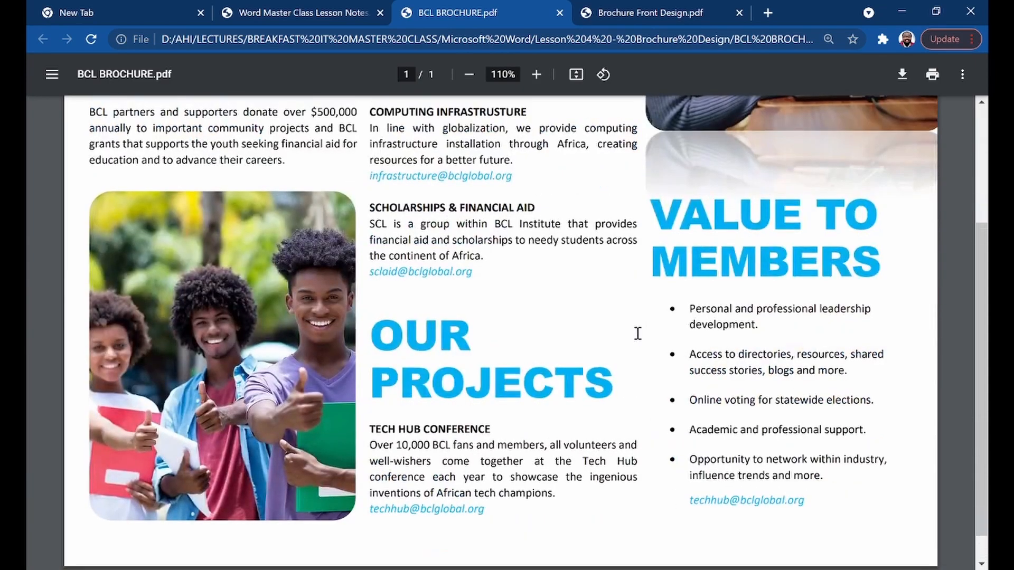
{"action": "scroll", "coordinate": [638, 334], "scroll_direction": "up", "scroll_amount": 4}
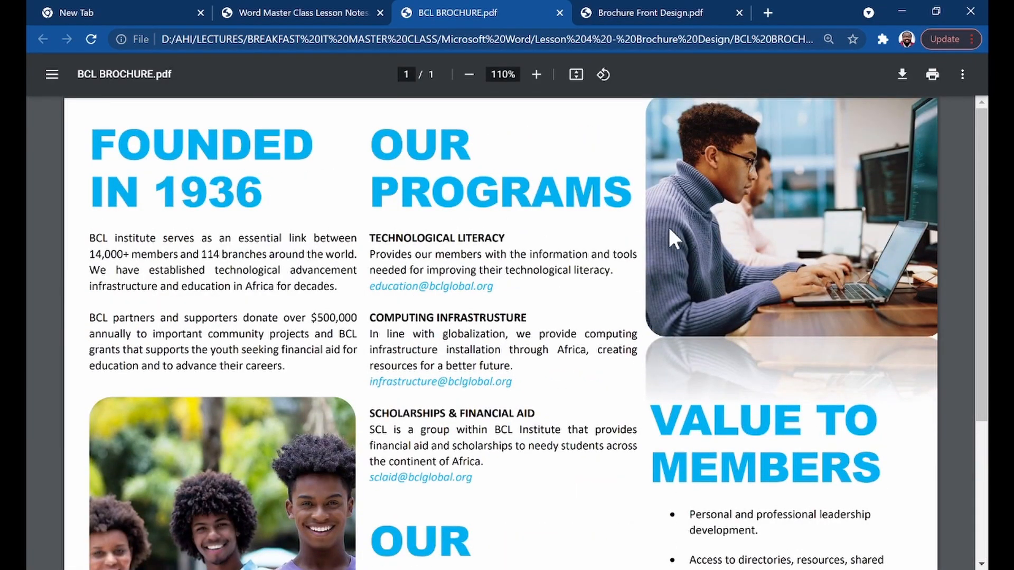
{"action": "left_click", "coordinate": [645, 12]}
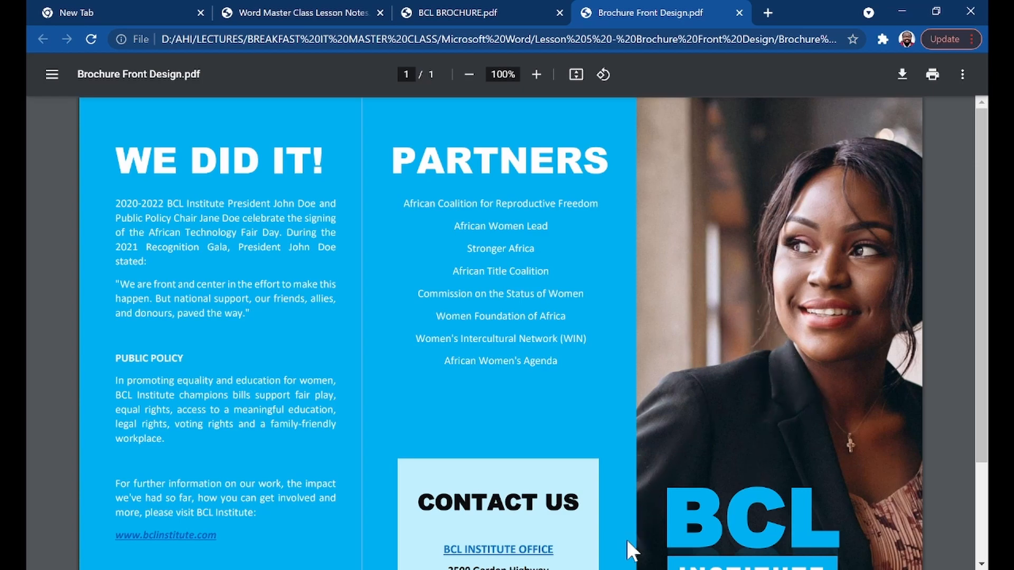
Return to Word to review the cover and the two empty panels, and check them against BCL BROCHURE.pdf
{"action": "key", "text": "alt+Tab"}
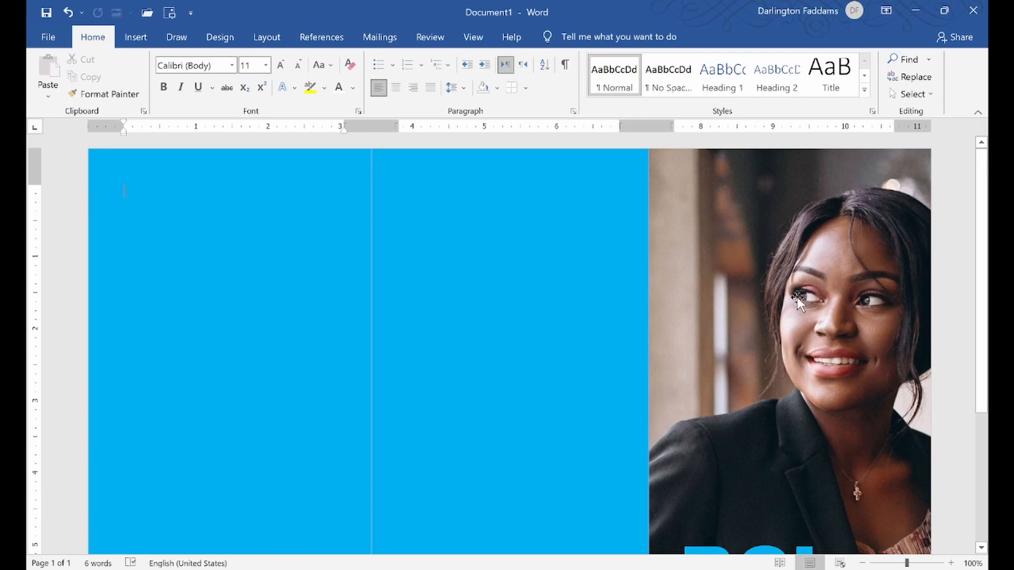
{"action": "scroll", "coordinate": [798, 299], "scroll_direction": "down", "scroll_amount": 3}
{"action": "scroll", "coordinate": [800, 300], "scroll_direction": "up", "scroll_amount": 3}
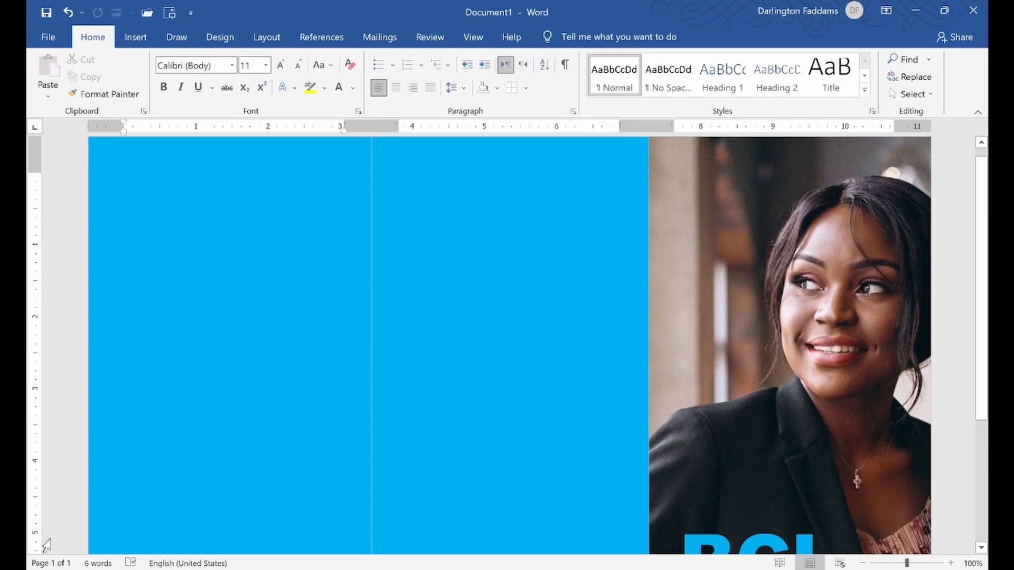
{"action": "key", "text": "alt+Tab"}
{"action": "left_click", "coordinate": [475, 12]}
{"action": "scroll", "coordinate": [728, 365], "scroll_direction": "up", "scroll_amount": 1}
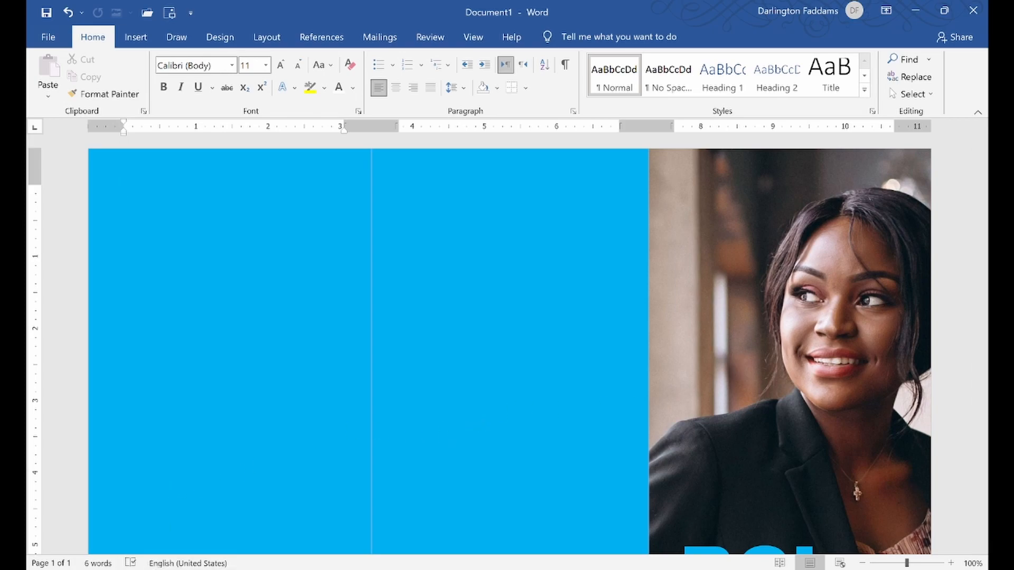
{"action": "mouse_move", "coordinate": [116, 569]}
{"action": "left_click", "coordinate": [116, 515]}
{"action": "left_click", "coordinate": [642, 12]}
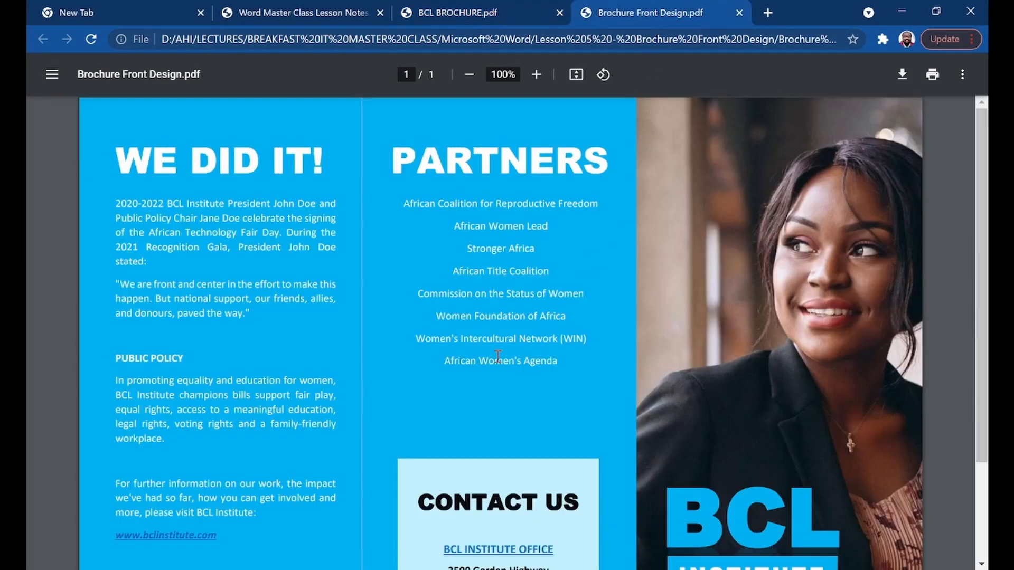
{"action": "scroll", "coordinate": [225, 304], "scroll_direction": "down", "scroll_amount": 3}
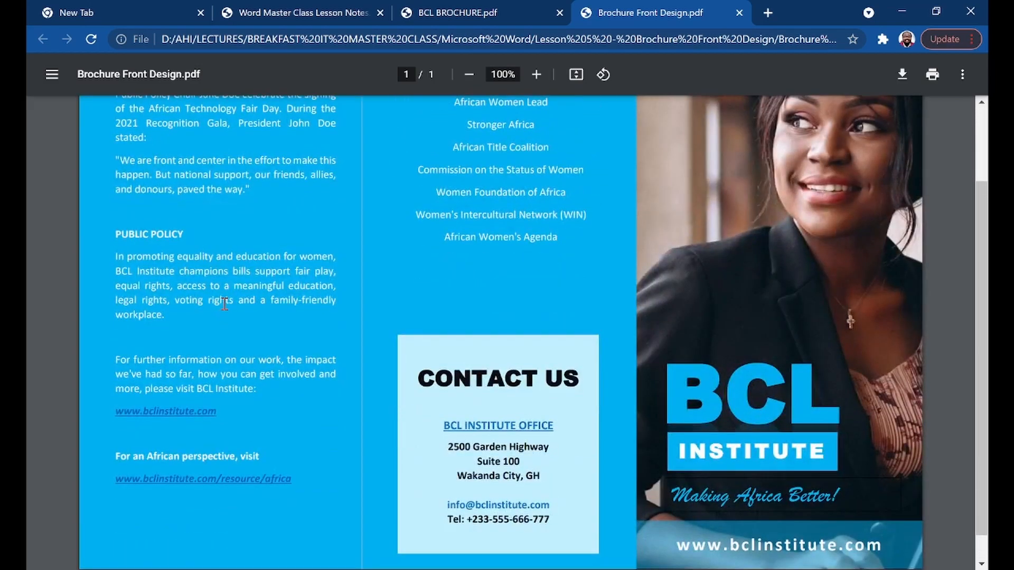
{"action": "scroll", "coordinate": [159, 237], "scroll_direction": "up", "scroll_amount": 3}
{"action": "left_click_drag", "start_coordinate": [118, 158], "coordinate": [301, 480]}
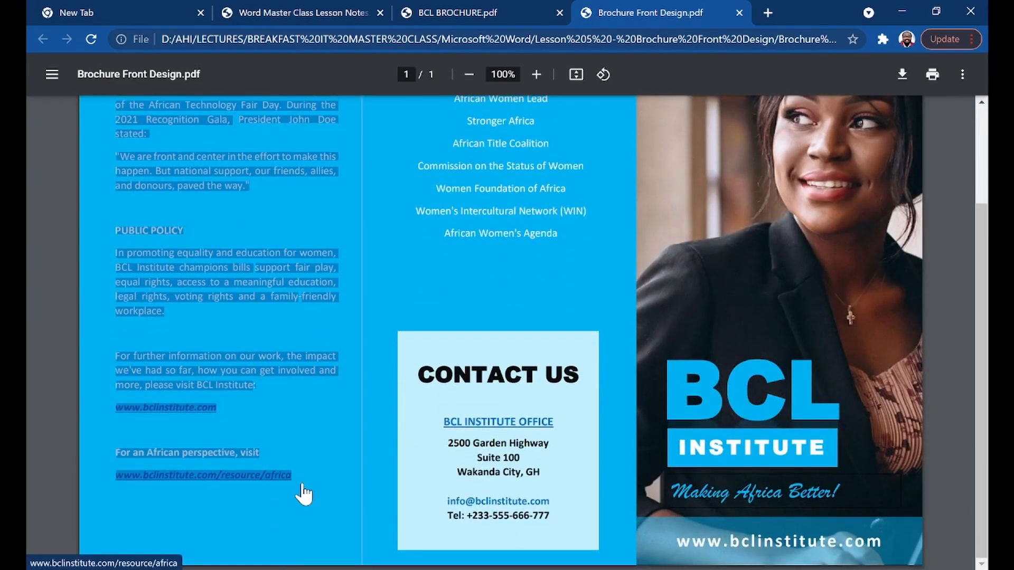
{"action": "right_click", "coordinate": [199, 267]}
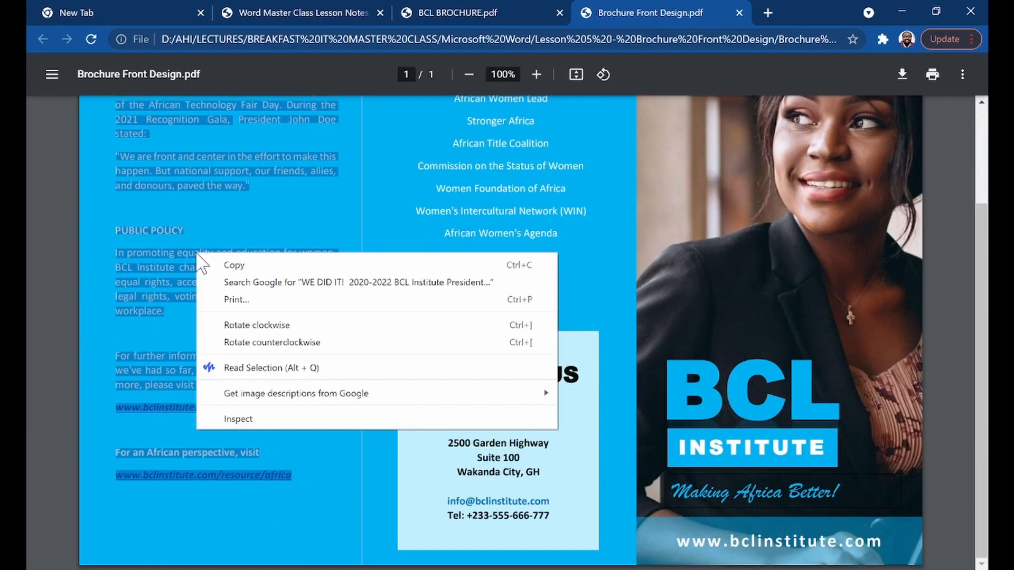
{"action": "left_click", "coordinate": [212, 262]}
Switch to Word, try pasting the copied text as text only into the first panel, review the layout, and undo the paste
{"action": "key", "text": "alt+Tab"}
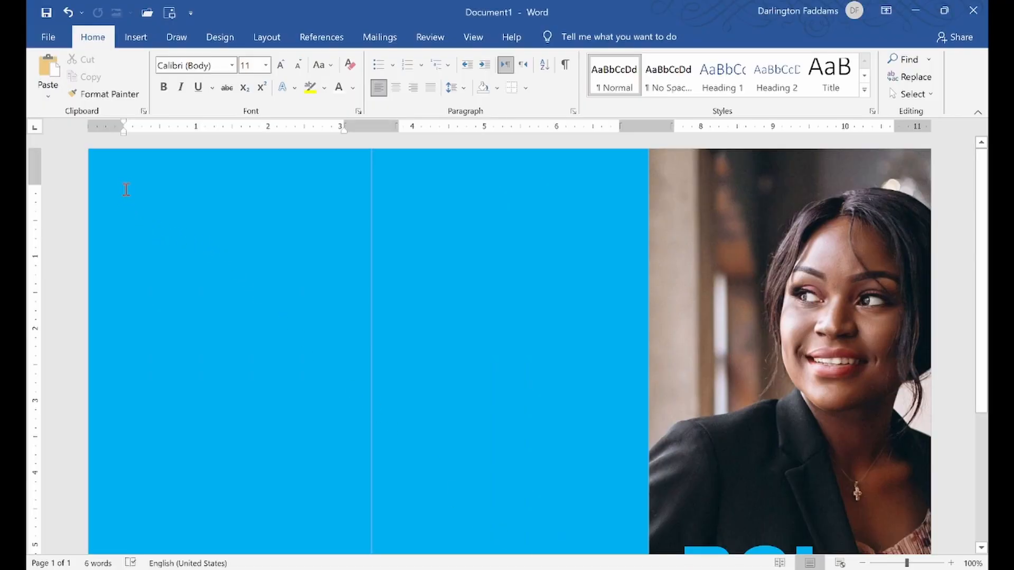
{"action": "left_click", "coordinate": [48, 96]}
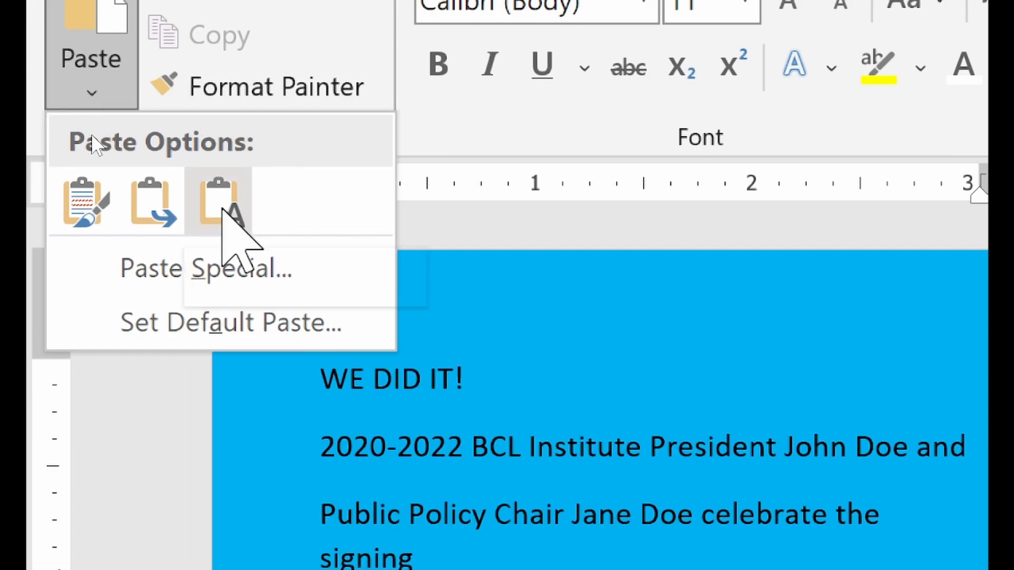
{"action": "left_click", "coordinate": [222, 207]}
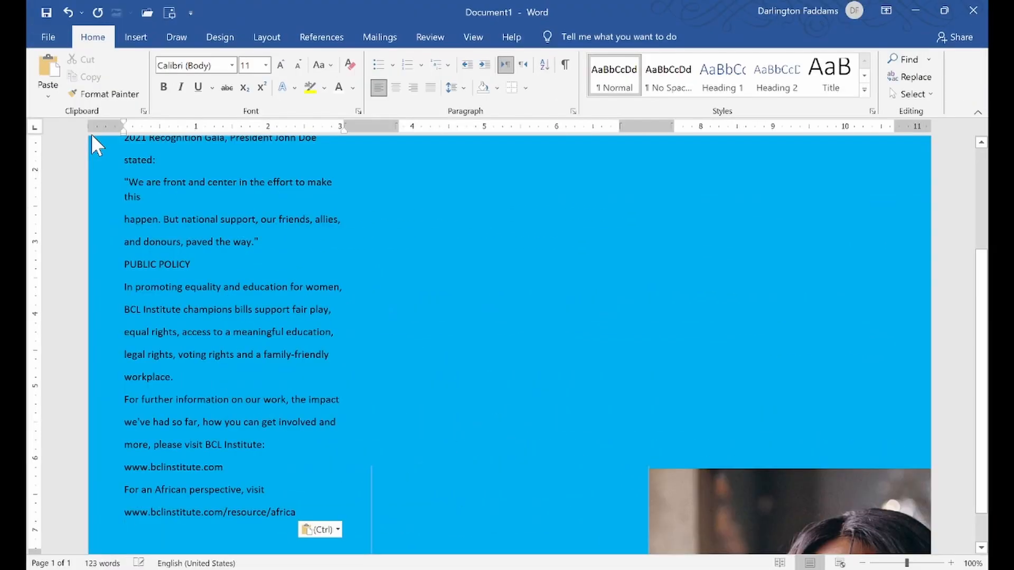
{"action": "scroll", "coordinate": [165, 231], "scroll_direction": "down", "scroll_amount": 1}
{"action": "scroll", "coordinate": [165, 231], "scroll_direction": "up", "scroll_amount": 5}
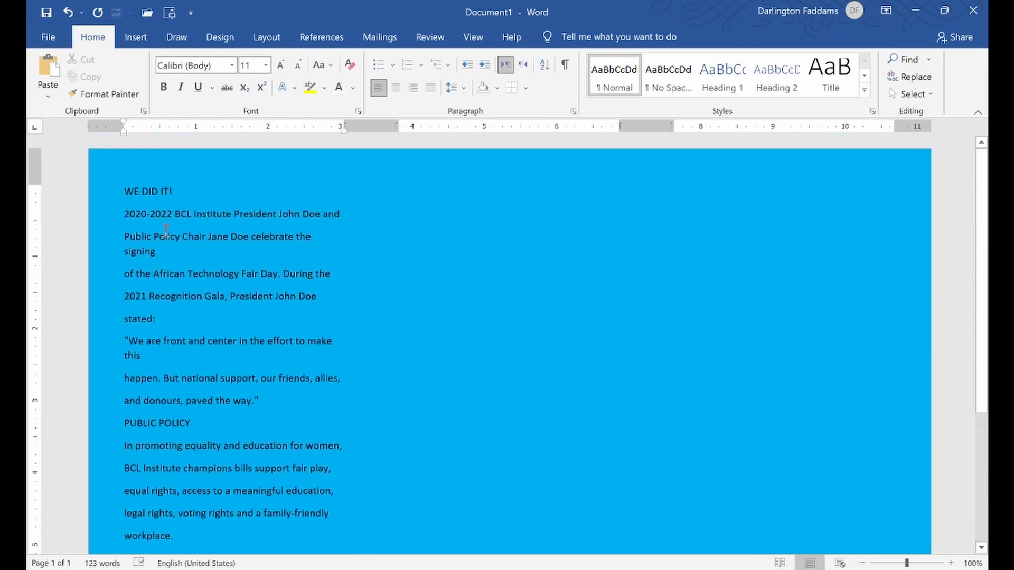
{"action": "scroll", "coordinate": [166, 231], "scroll_direction": "down", "scroll_amount": 5}
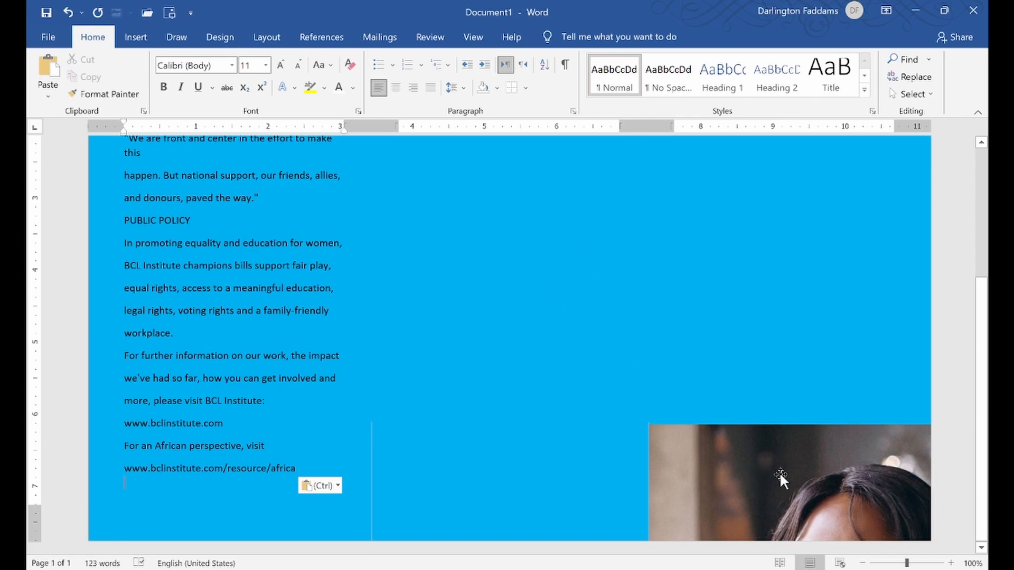
{"action": "left_click", "coordinate": [68, 11]}
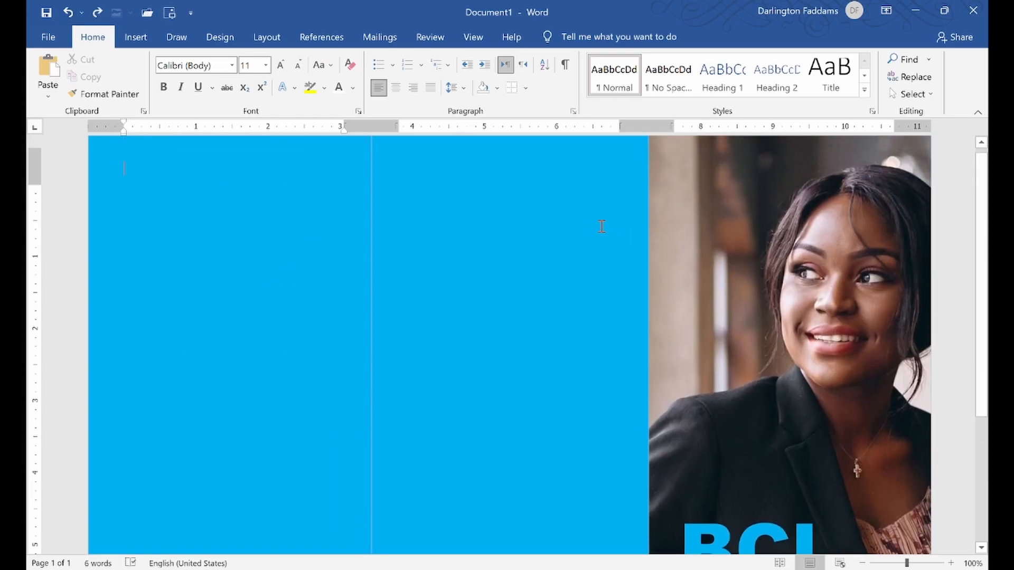
Group the website bar, the BCL Institute logo group and the cover photo into one object
{"action": "scroll", "coordinate": [956, 228], "scroll_direction": "down", "scroll_amount": 6}
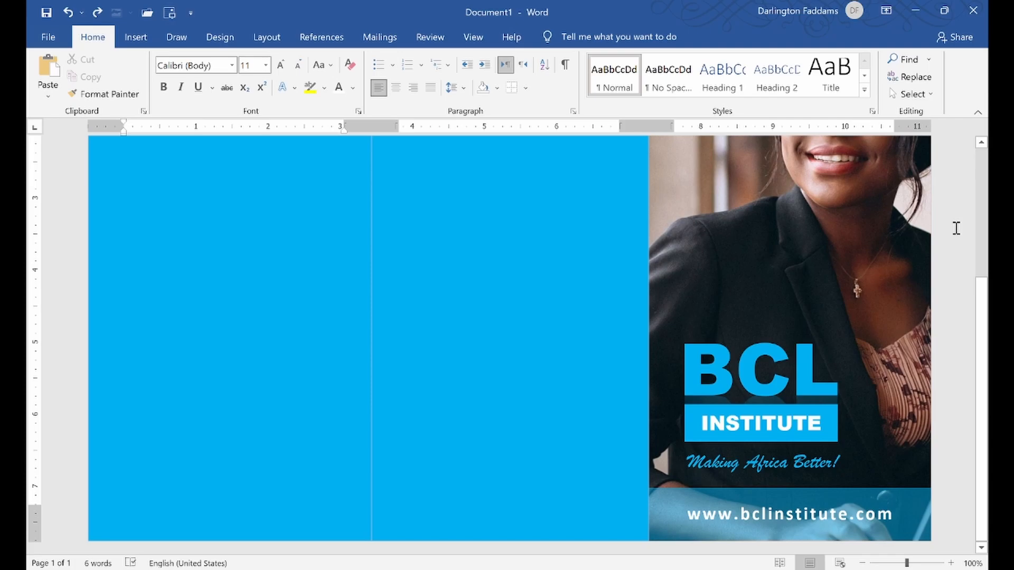
{"action": "left_click", "coordinate": [759, 506]}
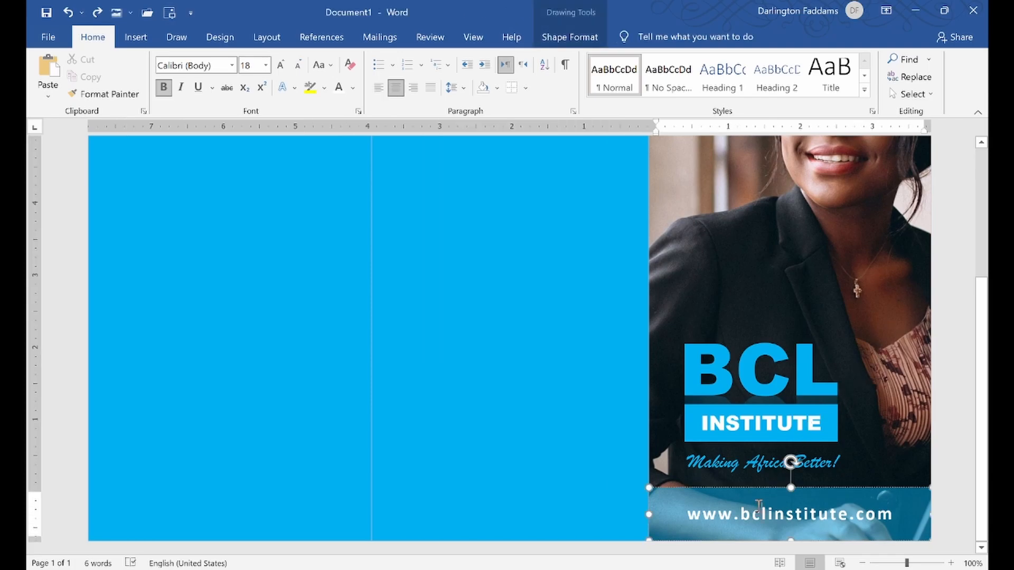
{"action": "left_click", "coordinate": [747, 473], "text": "shift"}
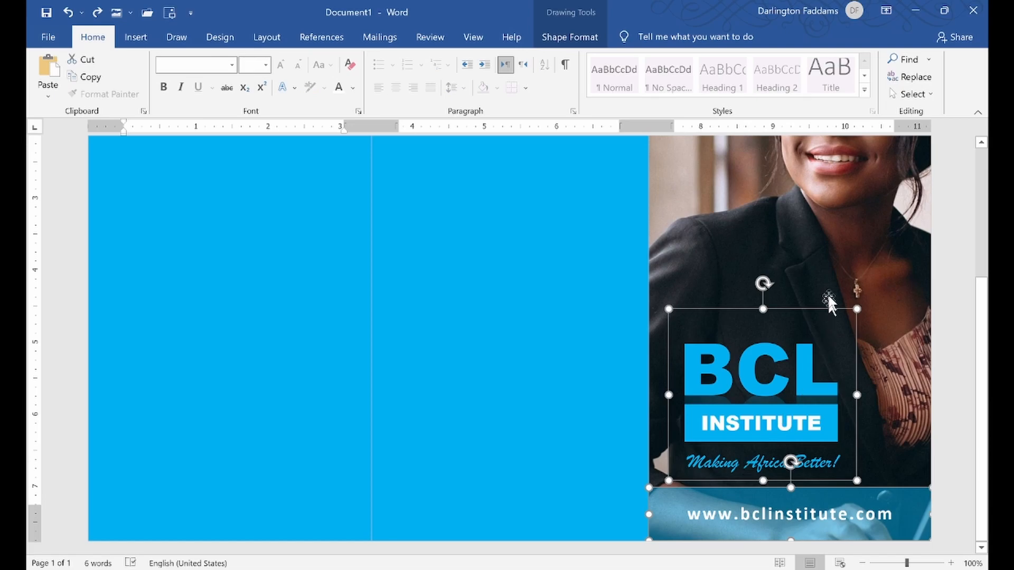
{"action": "left_click", "coordinate": [812, 241], "text": "shift"}
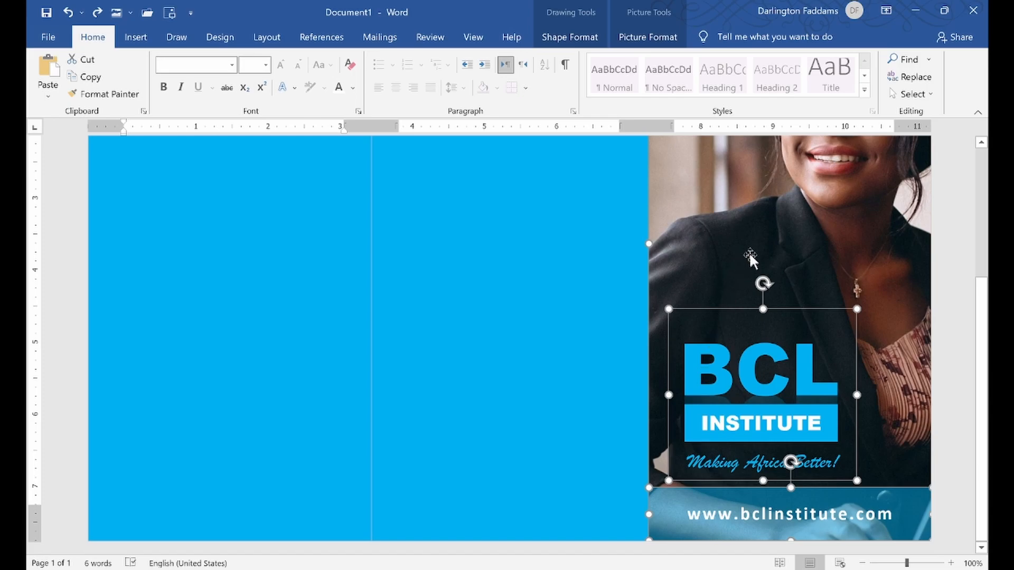
{"action": "right_click", "coordinate": [754, 234]}
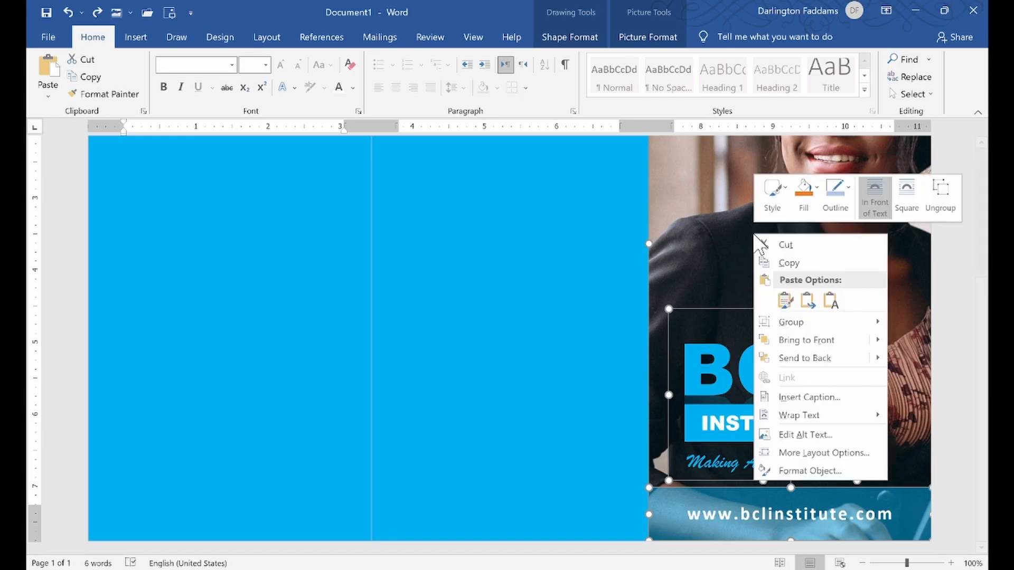
{"action": "mouse_move", "coordinate": [836, 319]}
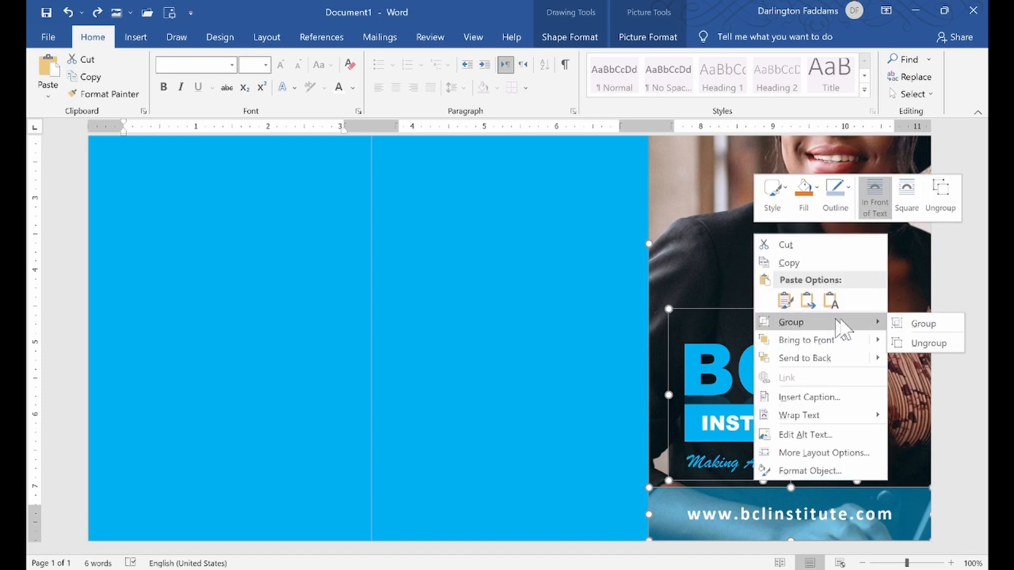
{"action": "left_click", "coordinate": [903, 323]}
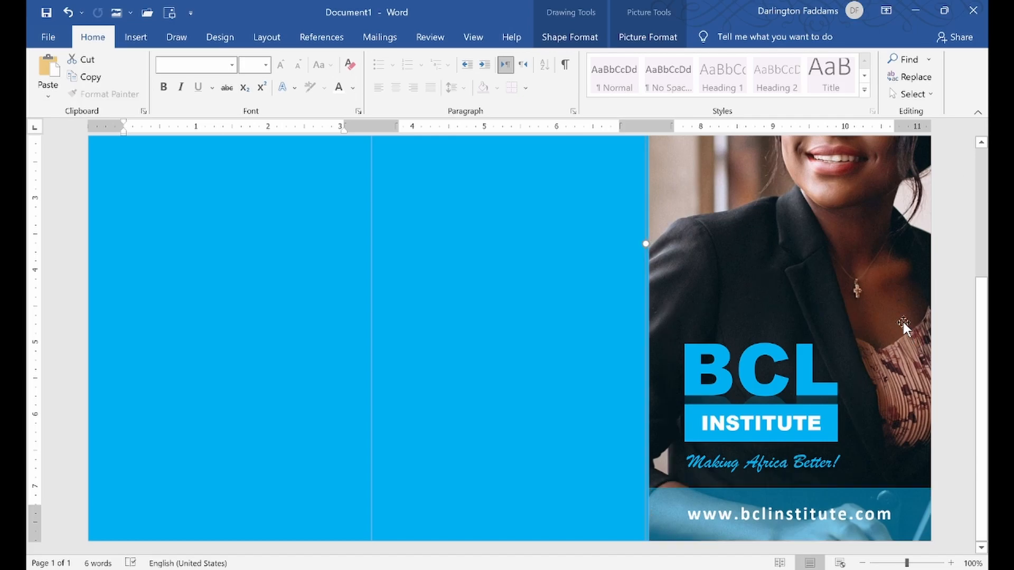
Try moving the grouped cover panel over the middle of the page, then undo the move
{"action": "left_click", "coordinate": [974, 272]}
{"action": "scroll", "coordinate": [974, 271], "scroll_direction": "up", "scroll_amount": 5}
{"action": "scroll", "coordinate": [923, 271], "scroll_direction": "down", "scroll_amount": 5}
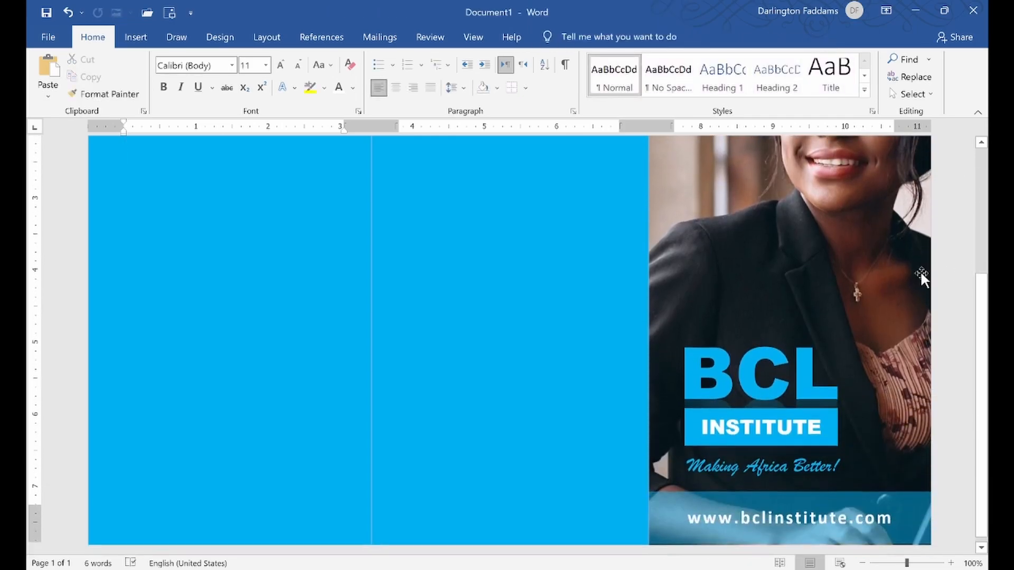
{"action": "left_click_drag", "start_coordinate": [901, 259], "coordinate": [515, 254]}
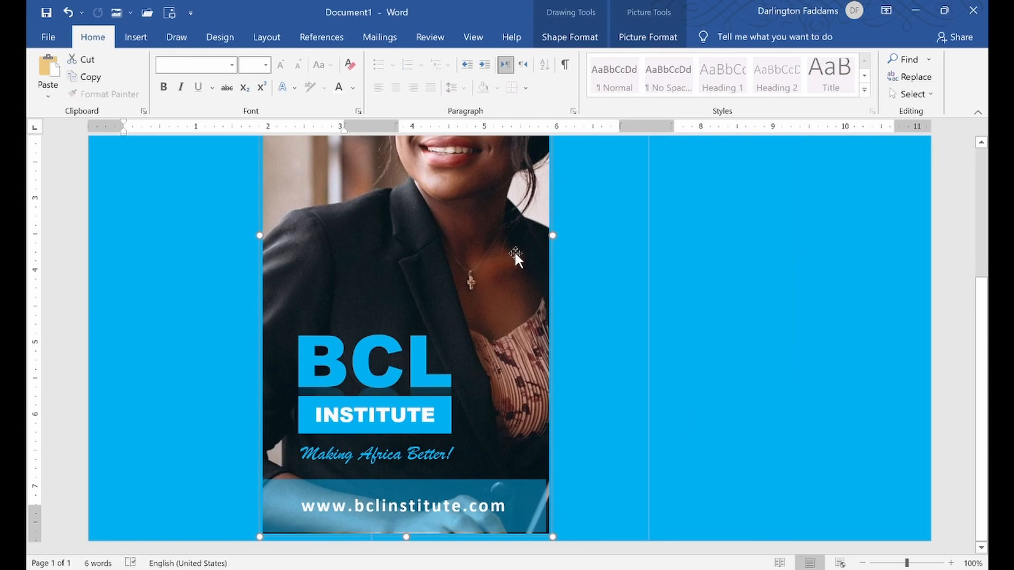
{"action": "key", "text": "ctrl+z"}
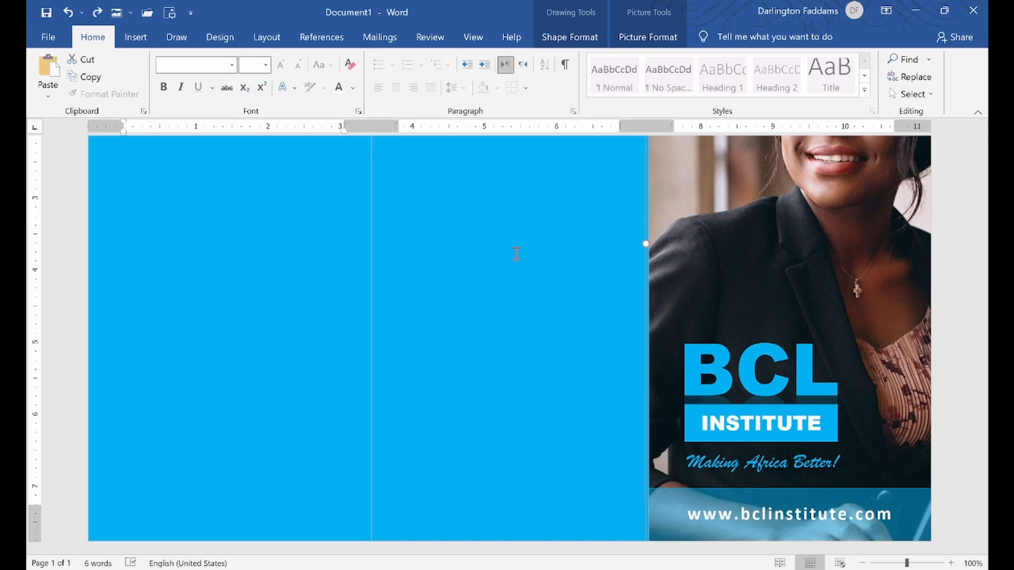
{"action": "scroll", "coordinate": [517, 253], "scroll_direction": "up", "scroll_amount": 5}
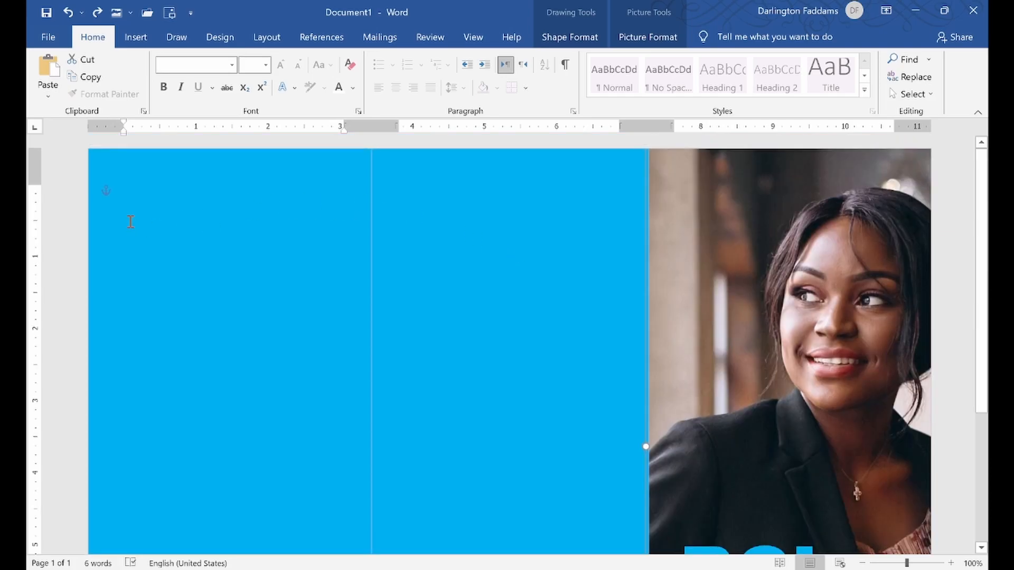
Try pasting the copied text as text only below the test lines Asf and Asdf in the first panel, then undo the paste and lines
{"action": "left_click", "coordinate": [152, 207]}
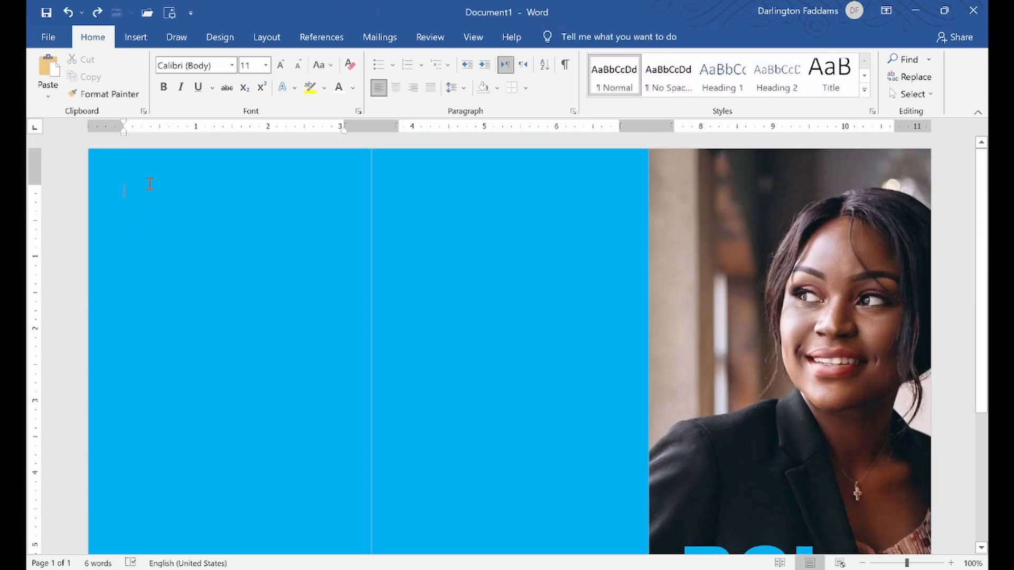
{"action": "left_click", "coordinate": [48, 96]}
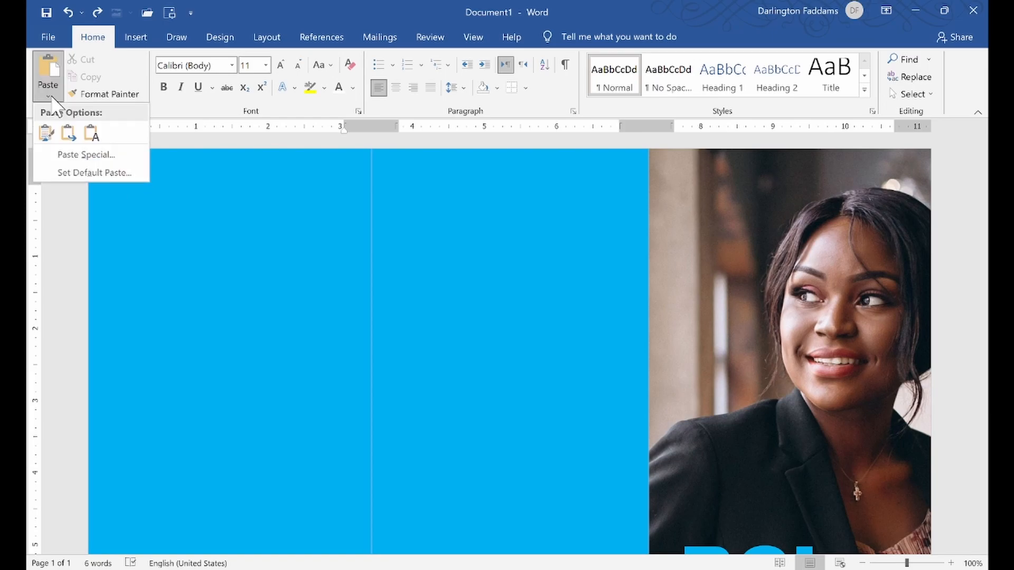
{"action": "left_click", "coordinate": [94, 132]}
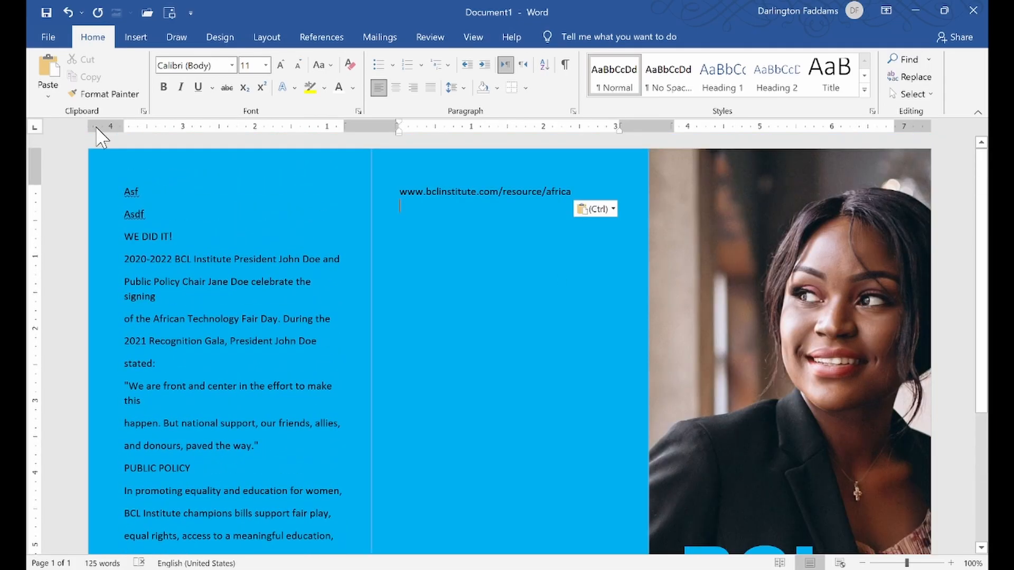
{"action": "key", "text": "ctrl+z"}
{"action": "key", "text": "ctrl+z"}
{"action": "key", "text": "ctrl+z"}
{"action": "key", "text": "ctrl+z"}
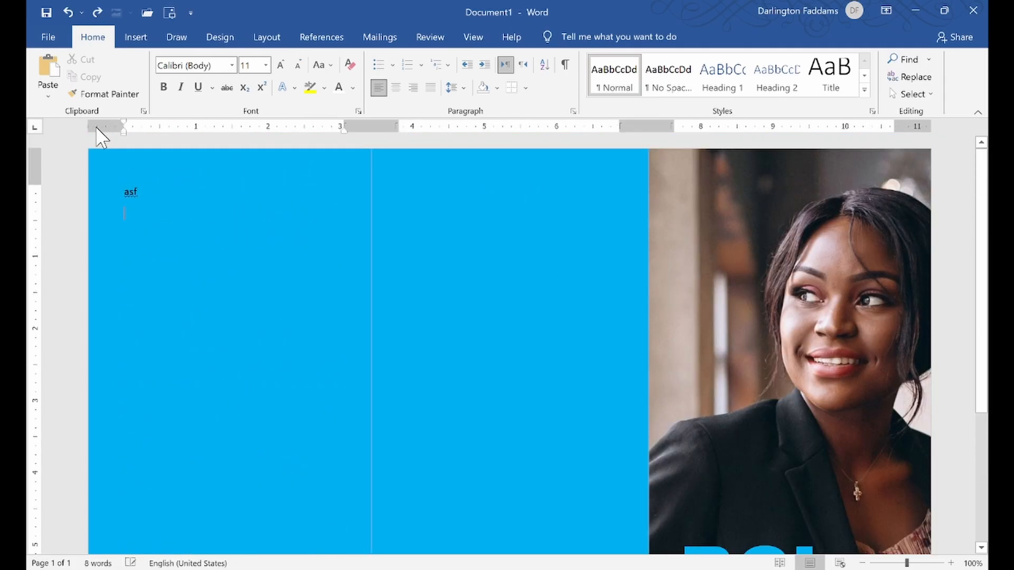
{"action": "key", "text": "ctrl+z"}
{"action": "key", "text": "ctrl+z"}
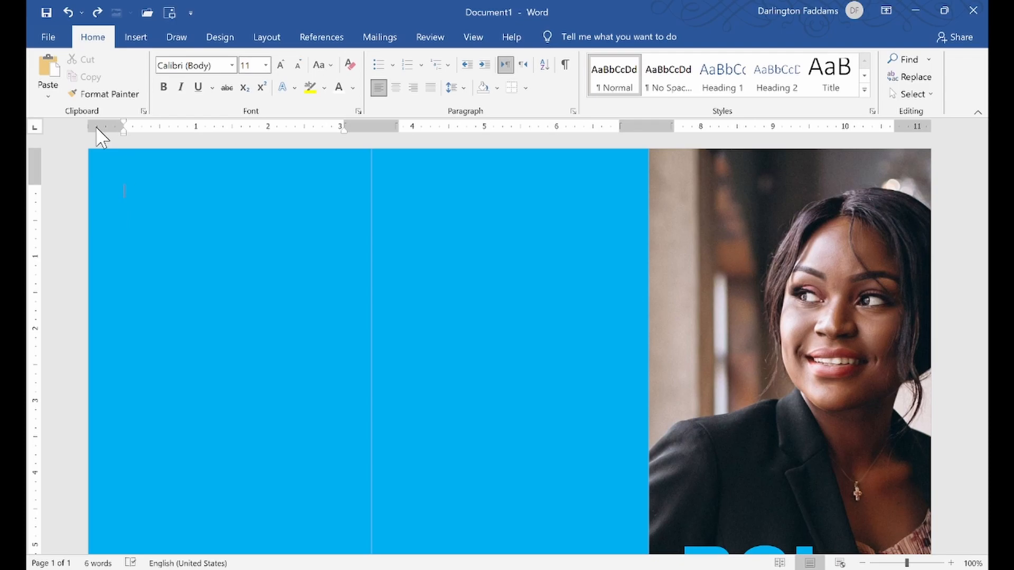
Check the reference design, then enter the heading WE DID IT! at the start of the first panel in Word
{"action": "mouse_move", "coordinate": [115, 569]}
{"action": "left_click", "coordinate": [116, 520]}
{"action": "left_click", "coordinate": [222, 311]}
{"action": "scroll", "coordinate": [223, 310], "scroll_direction": "up", "scroll_amount": 3}
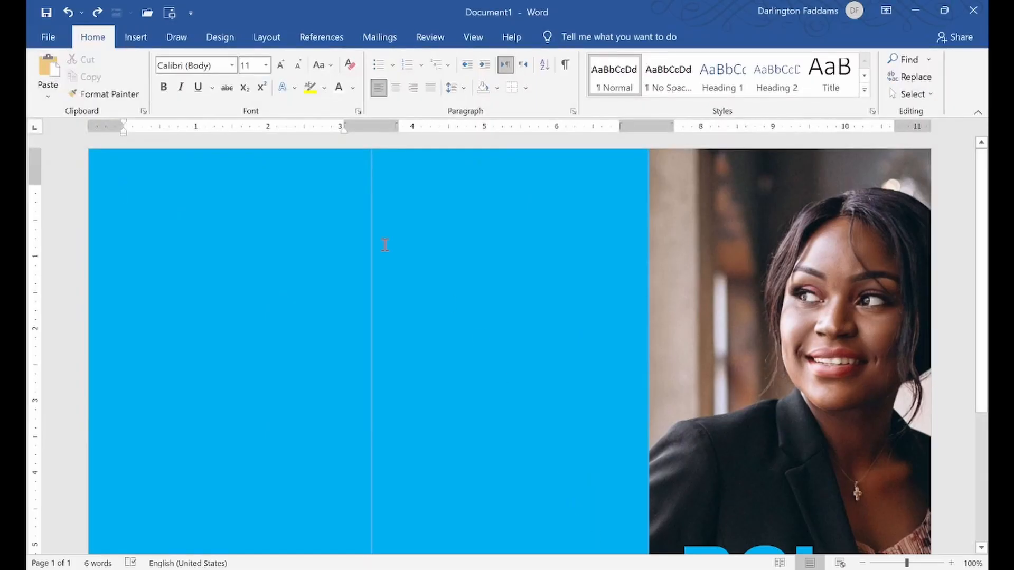
{"action": "type", "text": "W"}
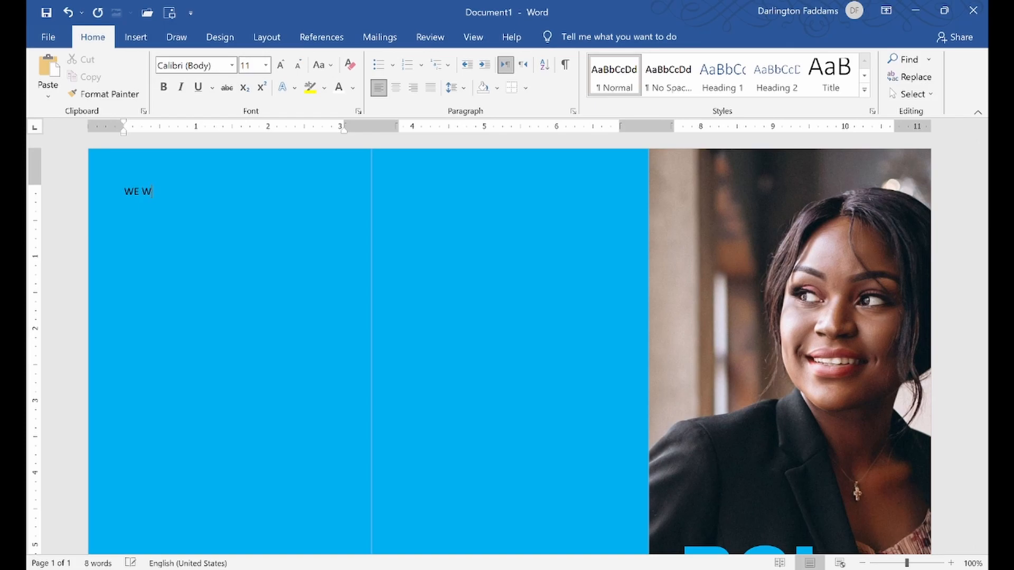
{"action": "key", "text": "BackSpace"}
{"action": "type", "text": "DID IT!"}
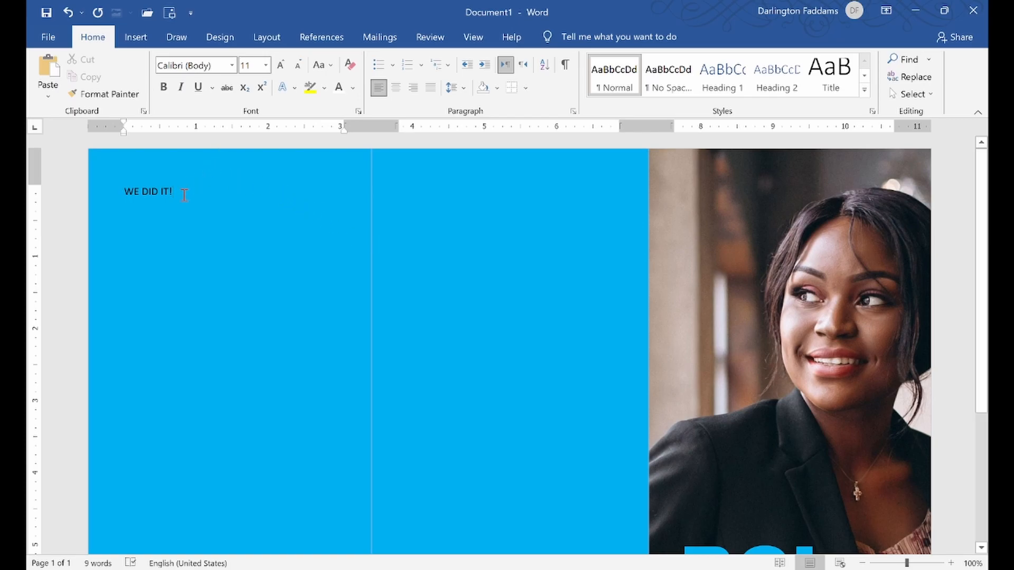
Enlarge the WE DID IT! heading in the first panel to 48 pt
{"action": "mouse_move", "coordinate": [182, 192]}
{"action": "left_mouse_down"}
{"action": "mouse_move", "coordinate": [126, 191]}
{"action": "mouse_move", "coordinate": [176, 193]}
{"action": "left_mouse_up"}
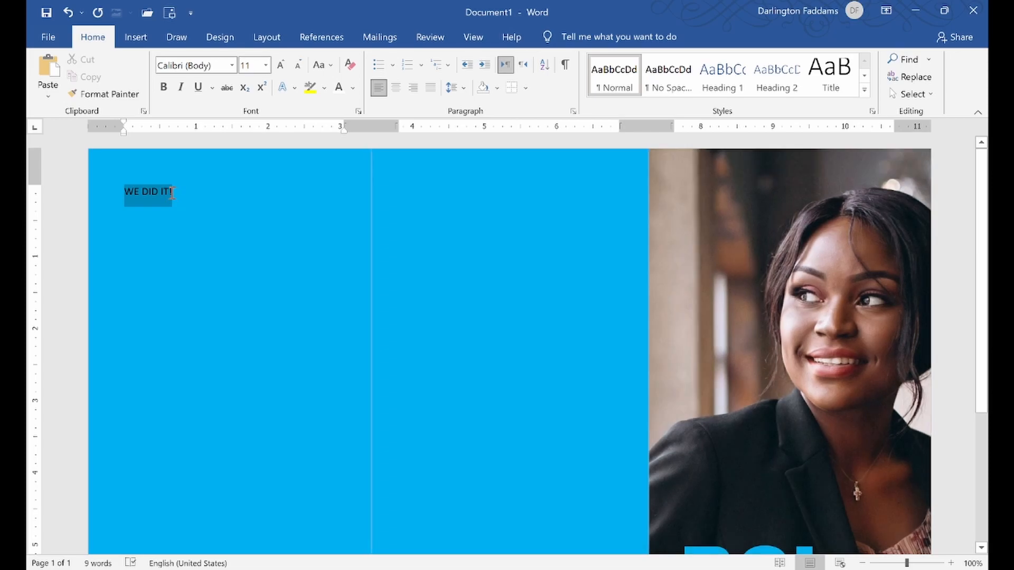
{"action": "left_click", "coordinate": [287, 64]}
{"action": "left_click", "coordinate": [288, 64]}
{"action": "left_click", "coordinate": [287, 64]}
{"action": "left_click", "coordinate": [288, 64]}
{"action": "left_click", "coordinate": [287, 64]}
{"action": "left_click", "coordinate": [287, 63]}
{"action": "left_click", "coordinate": [288, 64]}
{"action": "left_click", "coordinate": [287, 63]}
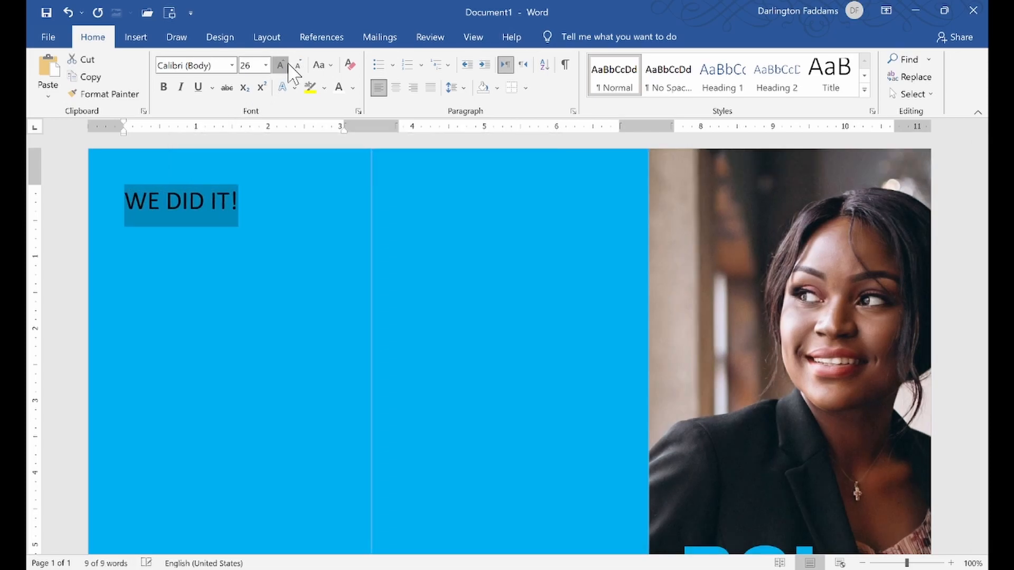
{"action": "left_click", "coordinate": [288, 63]}
{"action": "left_click", "coordinate": [287, 64]}
{"action": "left_click", "coordinate": [287, 64]}
{"action": "left_click", "coordinate": [287, 64]}
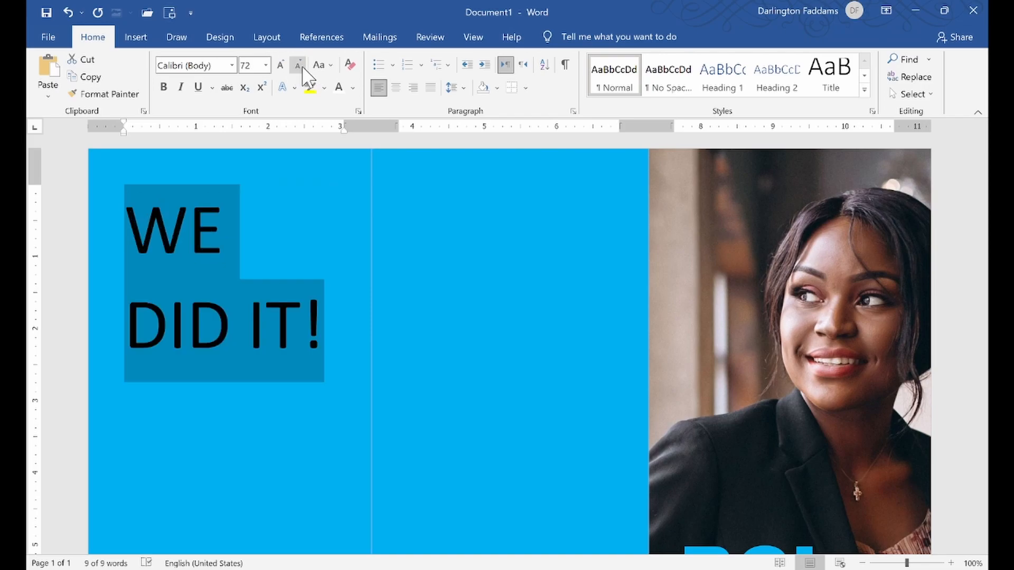
{"action": "left_click", "coordinate": [299, 64]}
Change the WE DID IT! heading's font to Arial Black, reduce its size to 36 pt and colour it white
{"action": "left_click", "coordinate": [232, 65]}
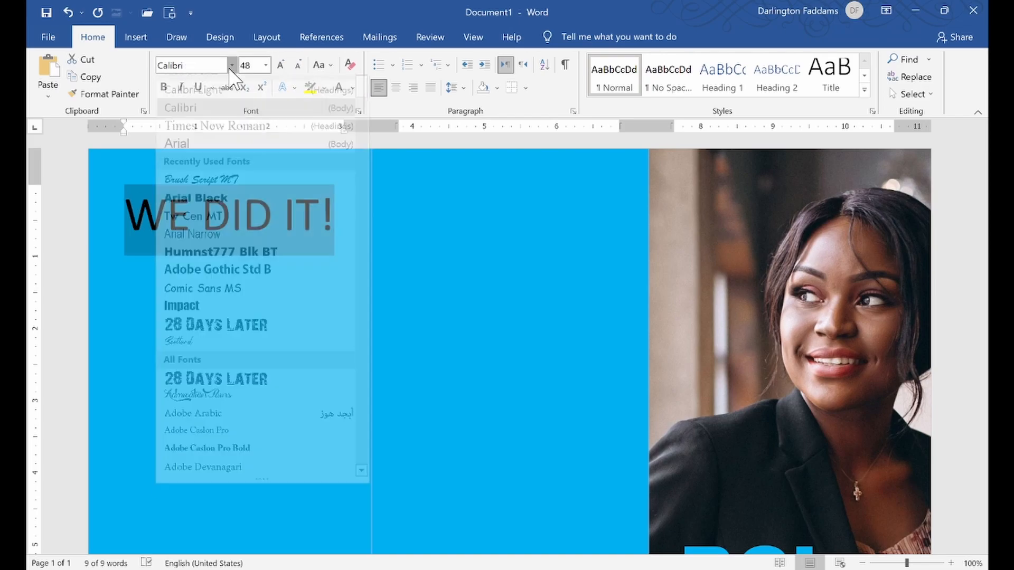
{"action": "left_click", "coordinate": [207, 211]}
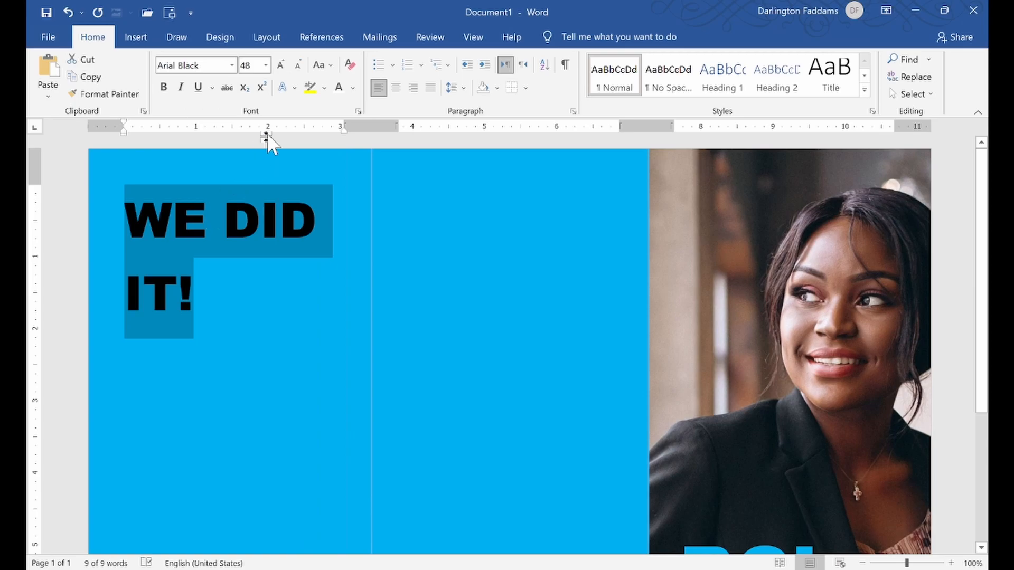
{"action": "left_click", "coordinate": [298, 65]}
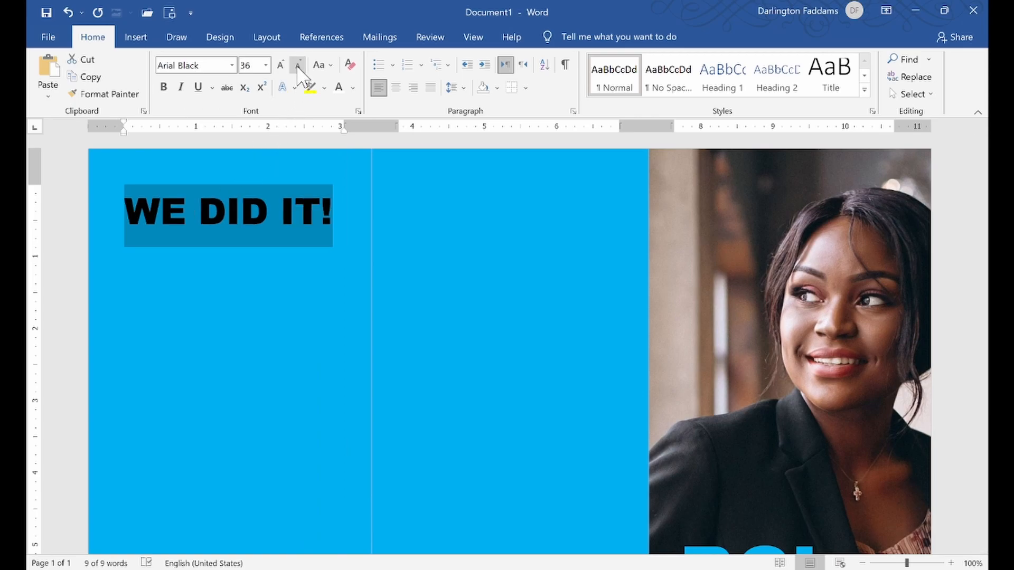
{"action": "left_click", "coordinate": [340, 87]}
{"action": "left_click", "coordinate": [206, 259]}
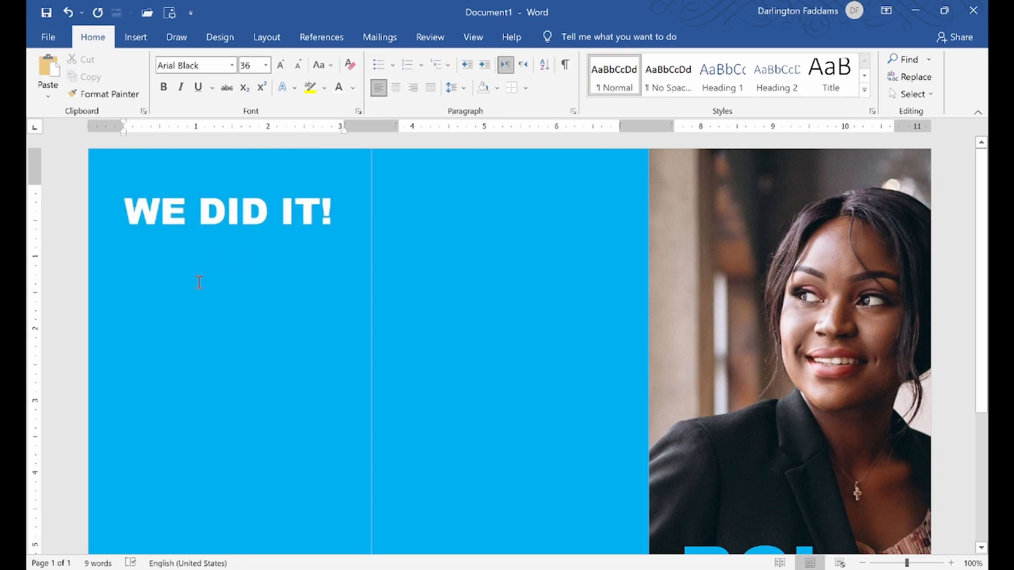
Start a new line in the Normal style below the WE DID IT! heading, then switch to the Brochure Front Design PDF in the browser
{"action": "left_click", "coordinate": [338, 227]}
{"action": "key", "text": "Return"}
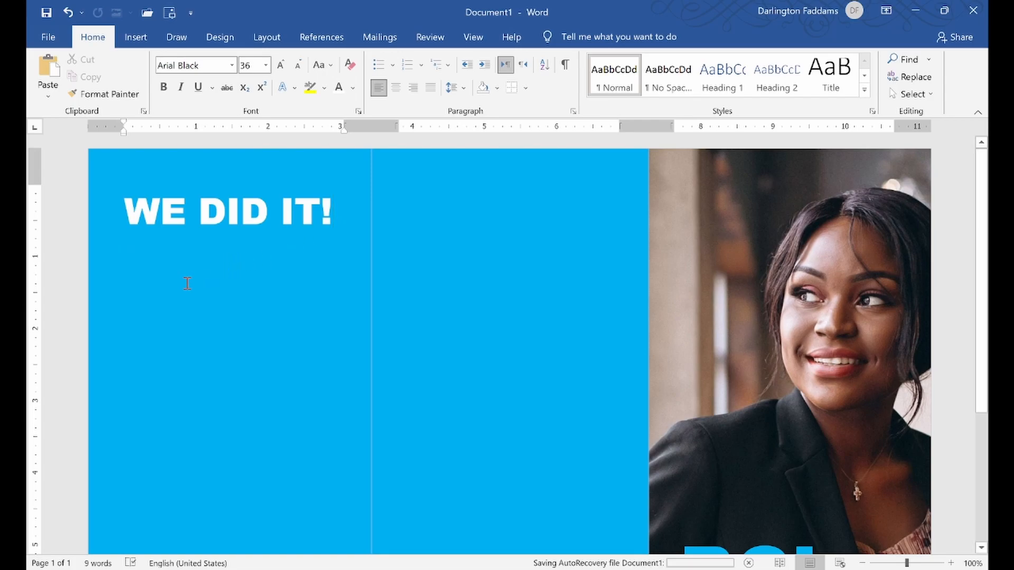
{"action": "left_click", "coordinate": [621, 74]}
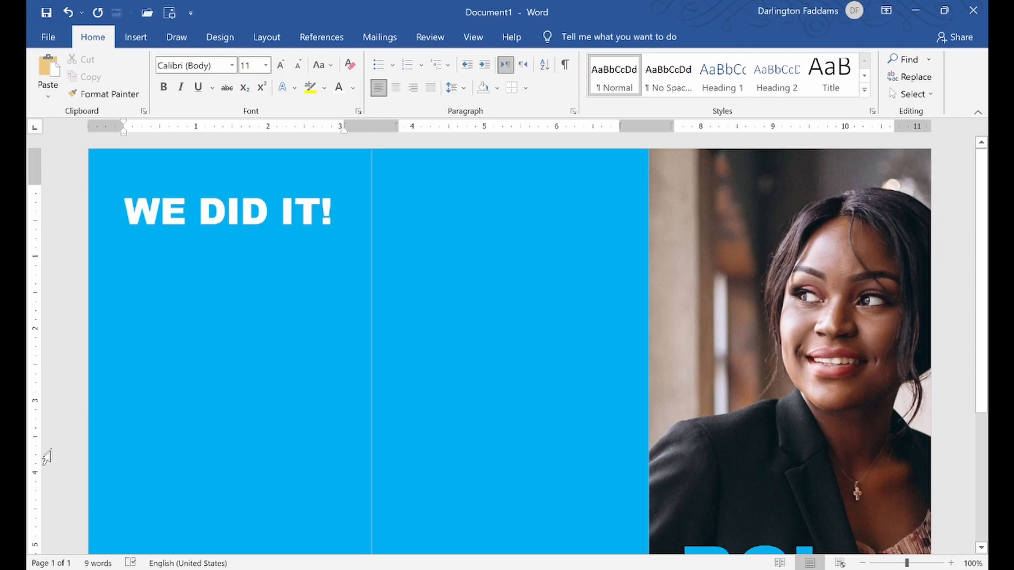
{"action": "key", "text": "alt+Tab"}
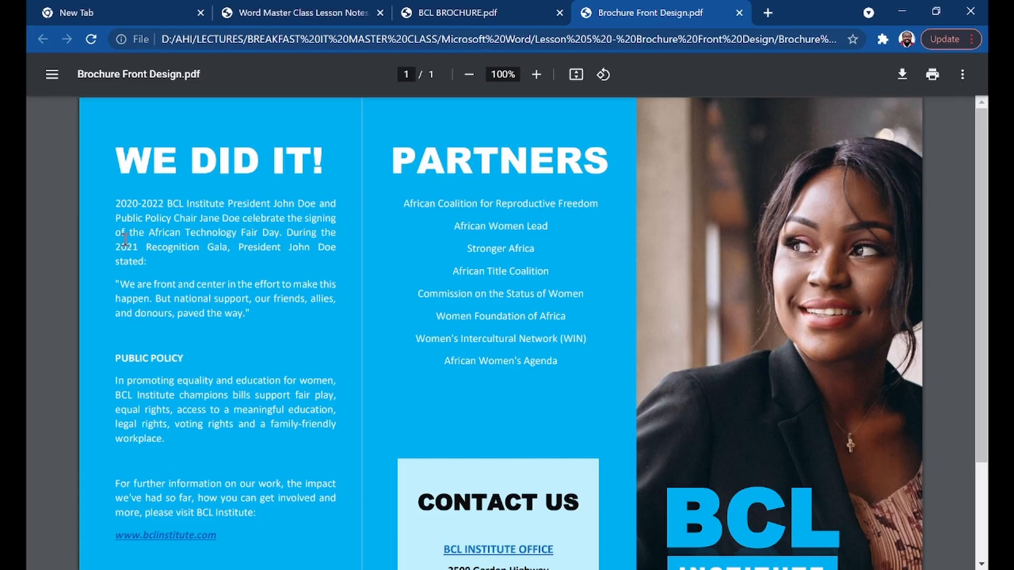
{"action": "left_click_drag", "start_coordinate": [116, 203], "coordinate": [324, 541]}
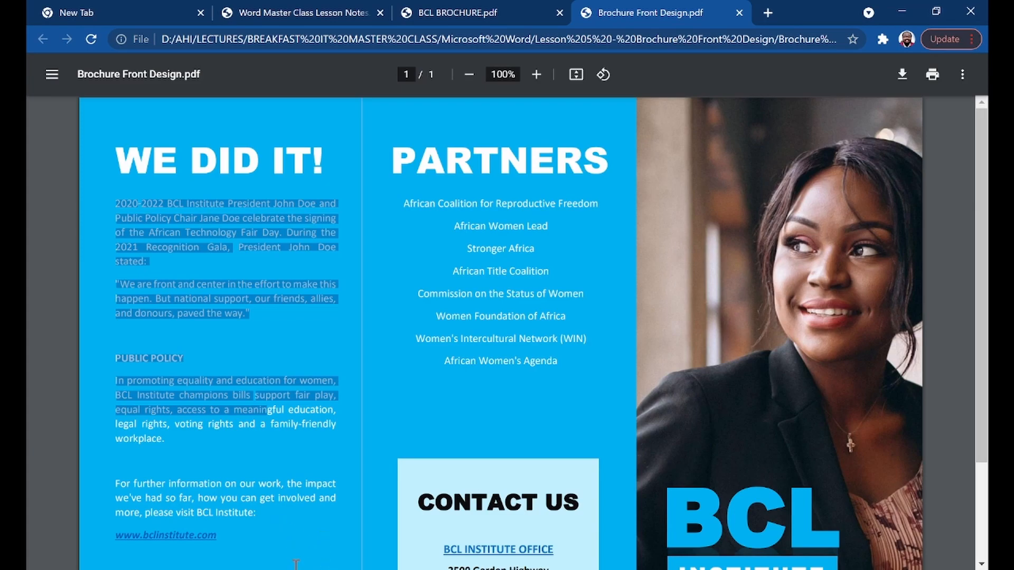
{"action": "scroll", "coordinate": [318, 457], "scroll_direction": "down", "scroll_amount": 3}
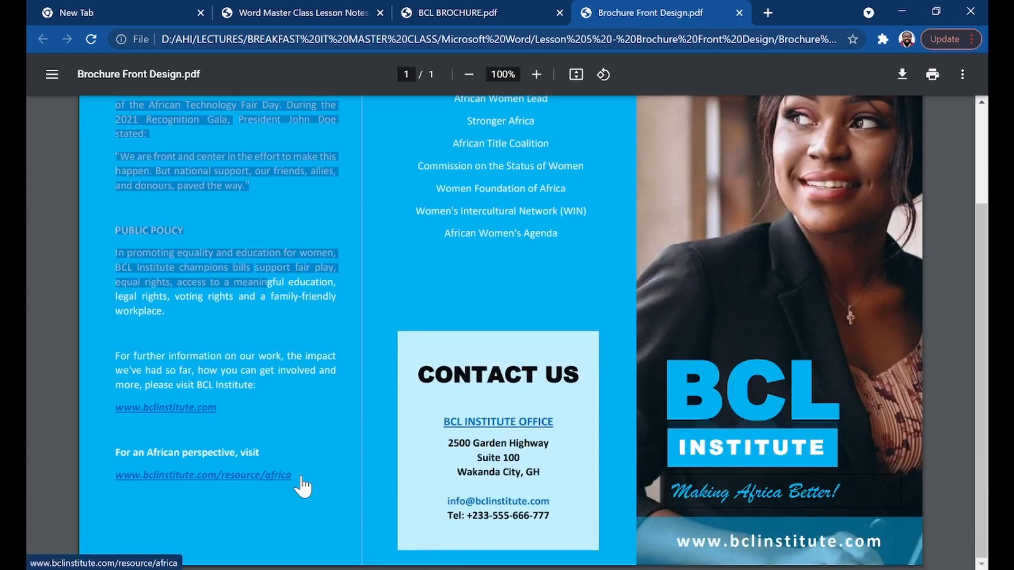
{"action": "left_click", "coordinate": [285, 462]}
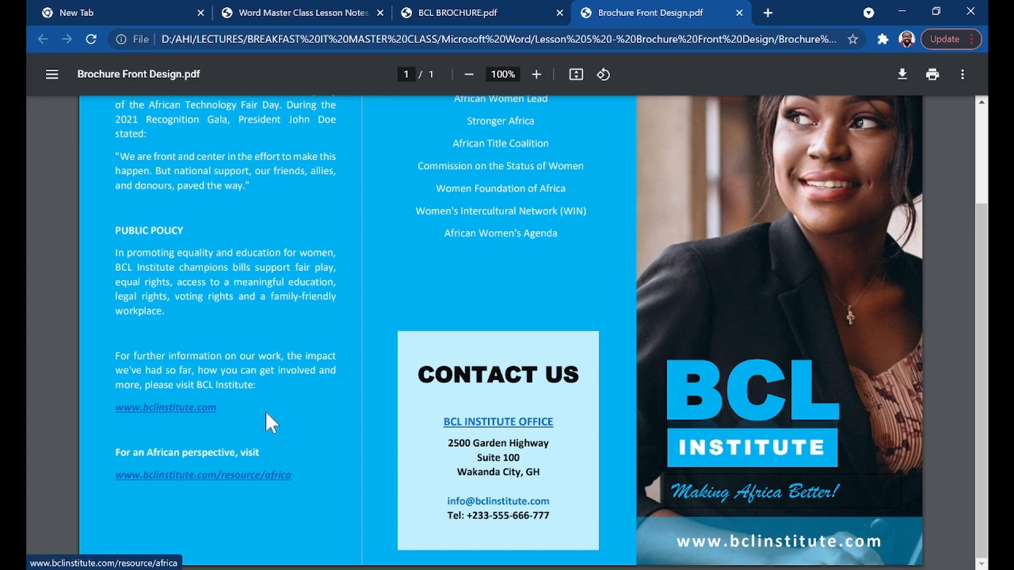
{"action": "scroll", "coordinate": [265, 415], "scroll_direction": "up", "scroll_amount": 3}
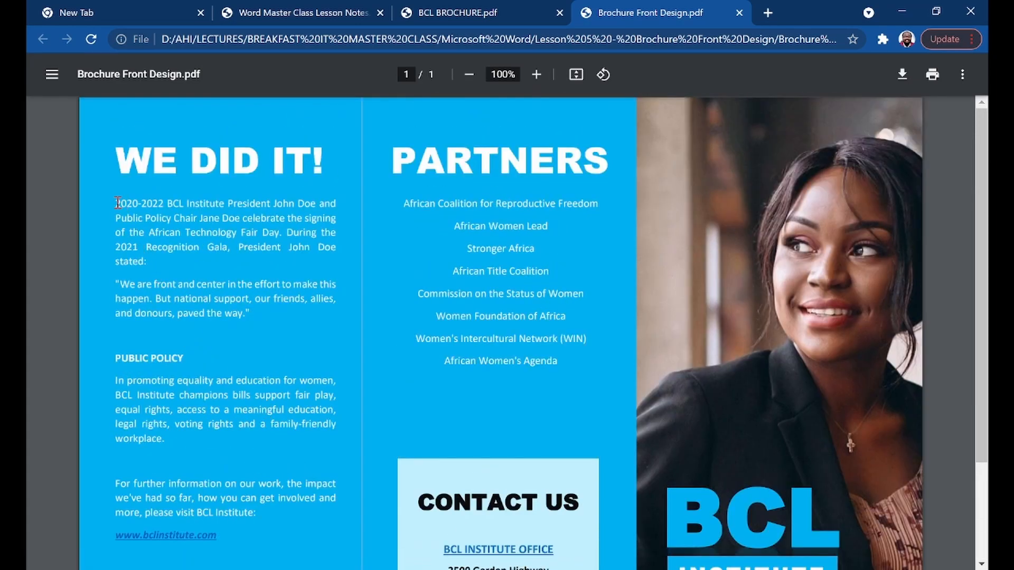
{"action": "left_click_drag", "start_coordinate": [117, 203], "coordinate": [288, 483]}
{"action": "scroll", "coordinate": [292, 526], "scroll_direction": "down", "scroll_amount": 3}
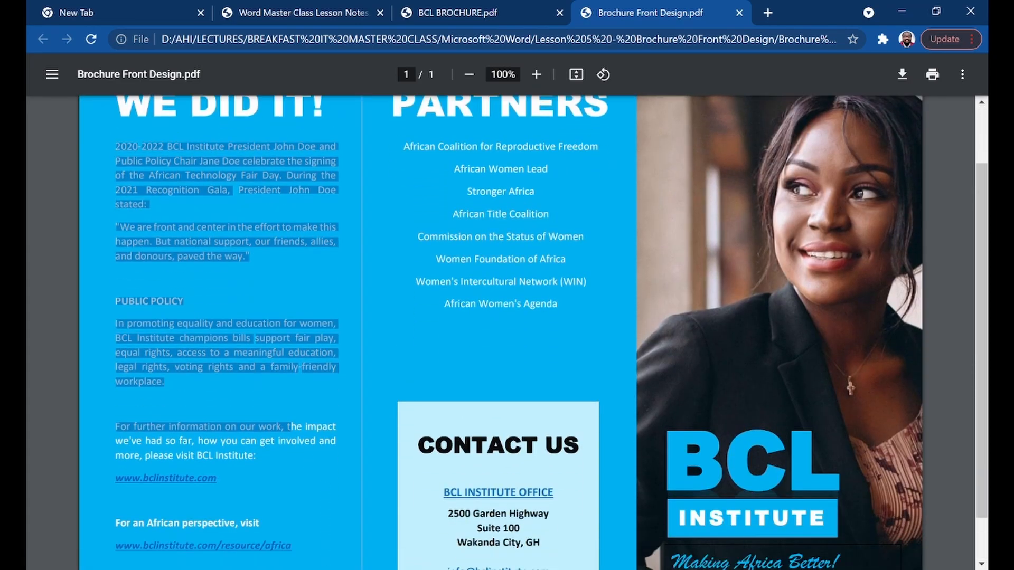
{"action": "left_click_drag", "start_coordinate": [292, 526], "coordinate": [290, 489]}
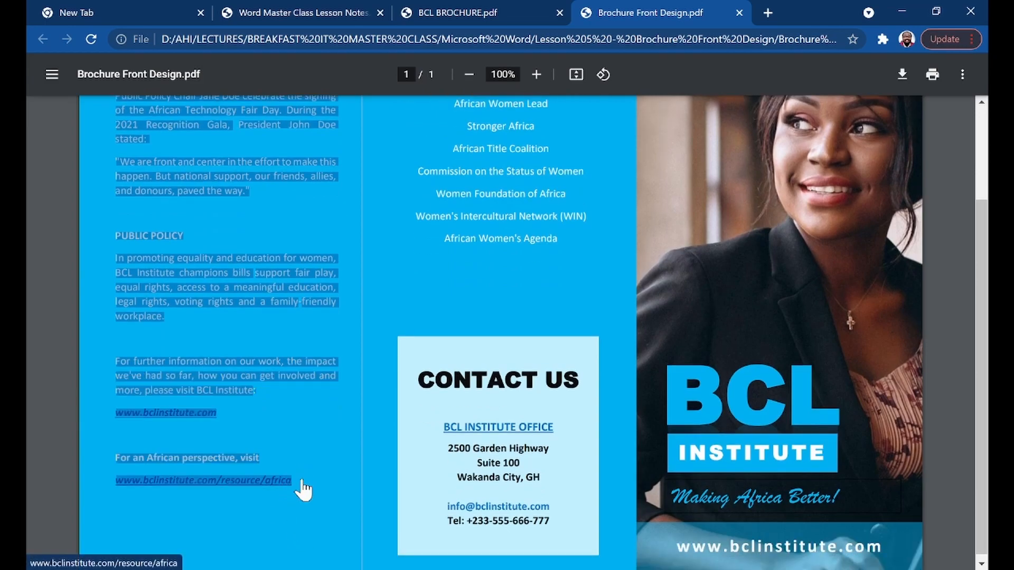
{"action": "right_click", "coordinate": [200, 262]}
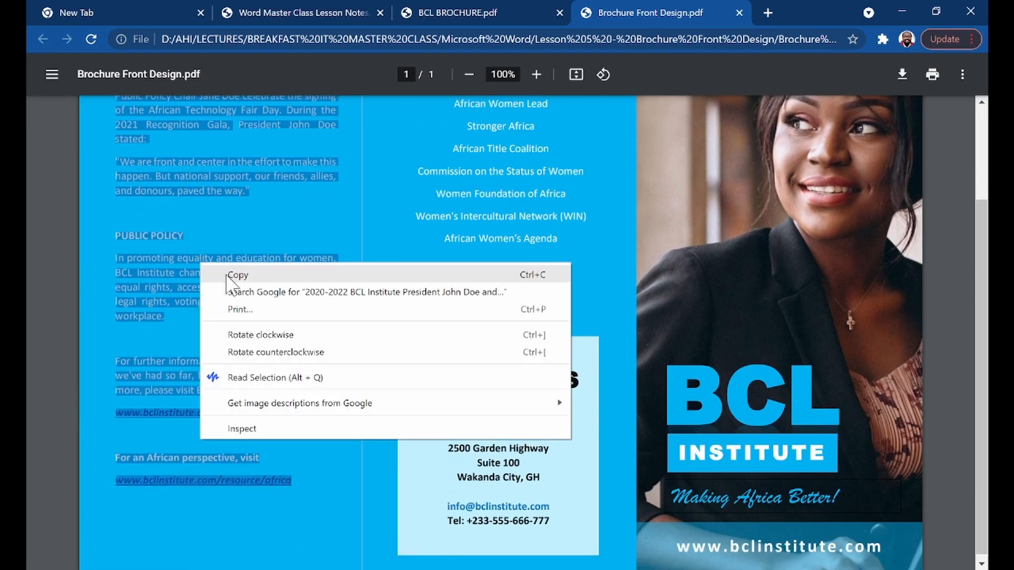
{"action": "left_click", "coordinate": [230, 275]}
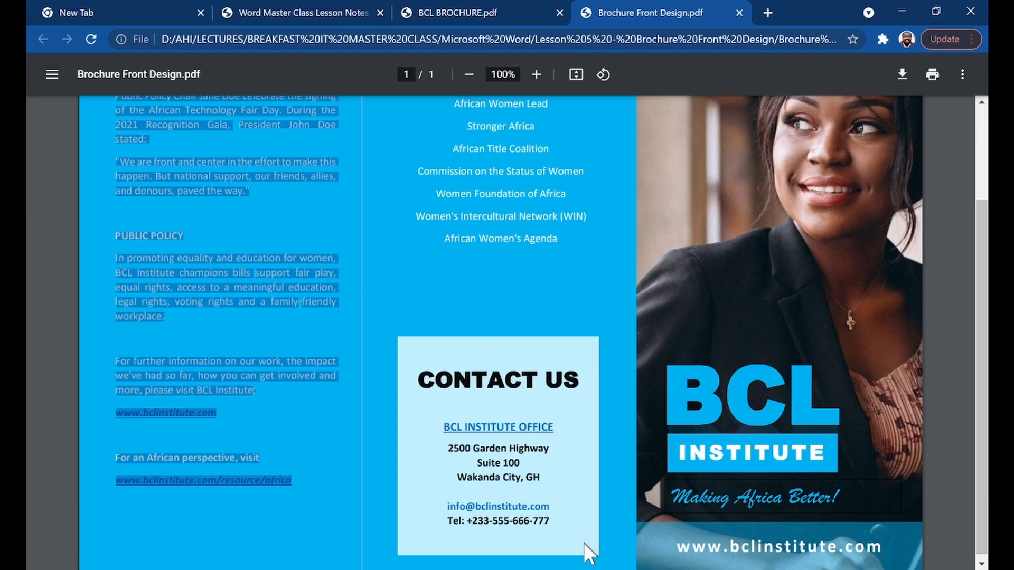
Return to Word and paste the copied text as text only below the WE DID IT! heading
{"action": "key", "text": "alt+Tab"}
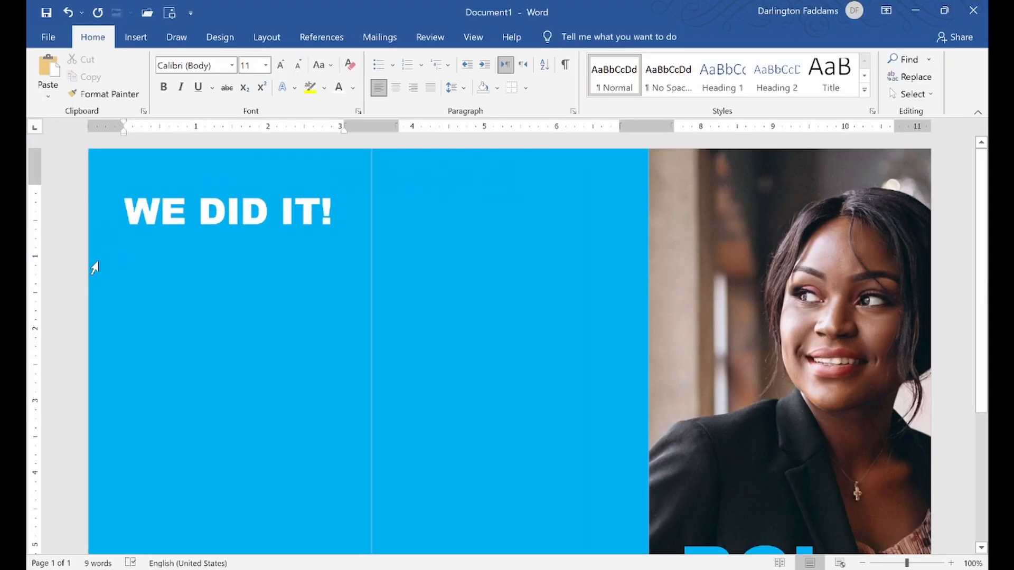
{"action": "left_click", "coordinate": [49, 97]}
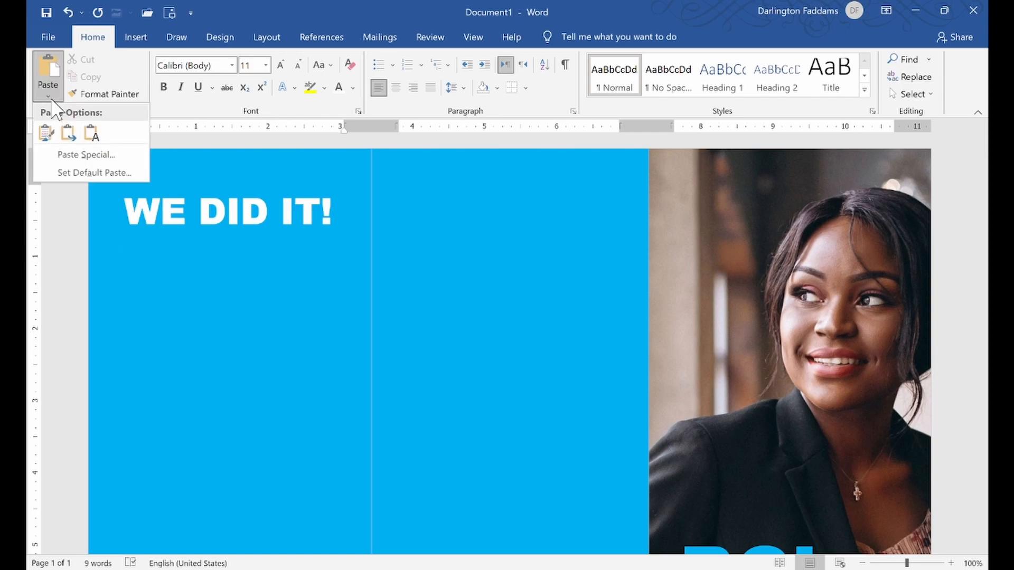
{"action": "left_click", "coordinate": [92, 132]}
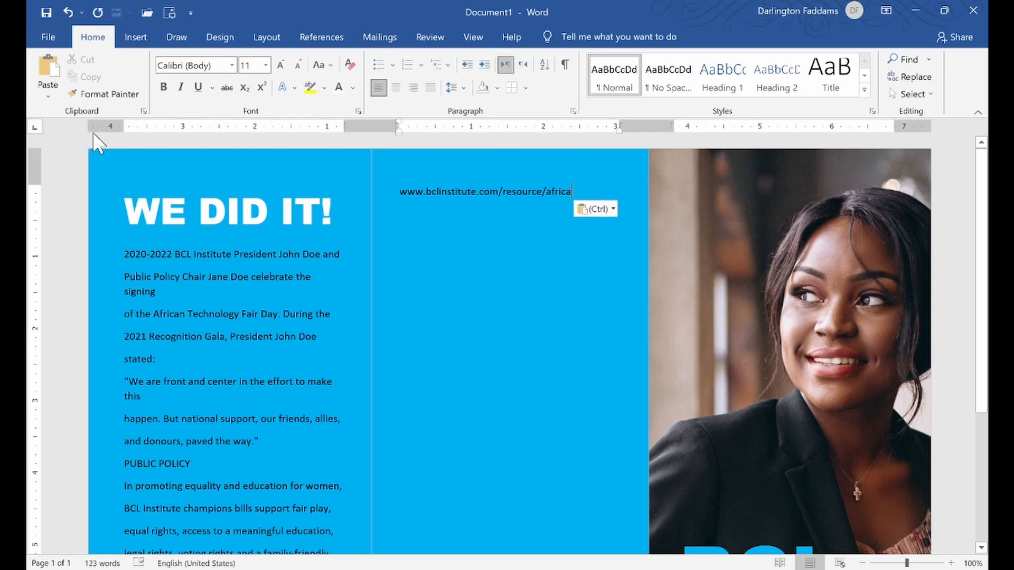
{"action": "left_click", "coordinate": [239, 288]}
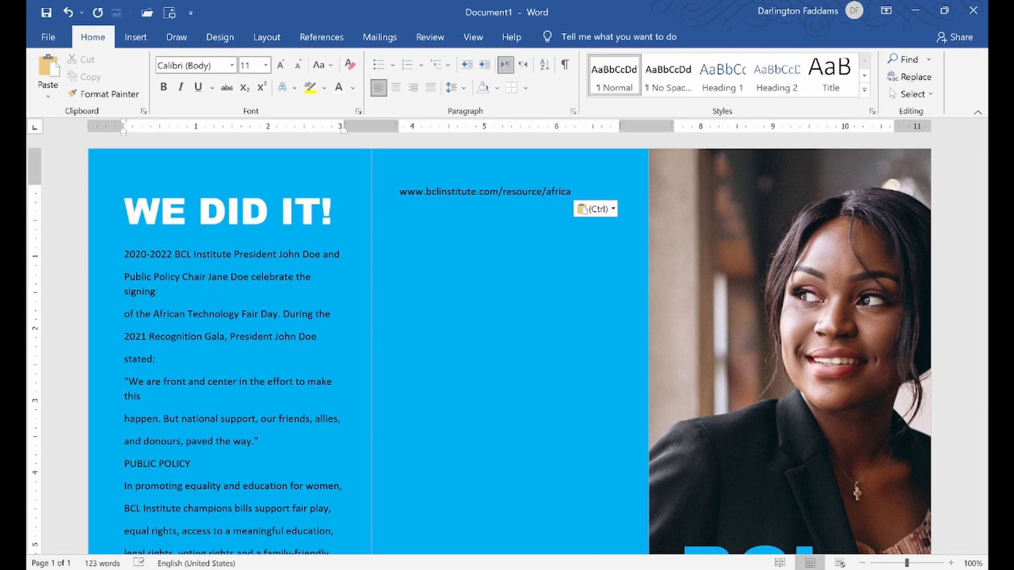
Compare the pasted text with the first panel's paragraph layout in the reference PDF, then return to Word
{"action": "key", "text": "alt+Tab"}
{"action": "left_click", "coordinate": [495, 288]}
{"action": "scroll", "coordinate": [495, 287], "scroll_direction": "up", "scroll_amount": 1}
{"action": "scroll", "coordinate": [495, 290], "scroll_direction": "up", "scroll_amount": 2}
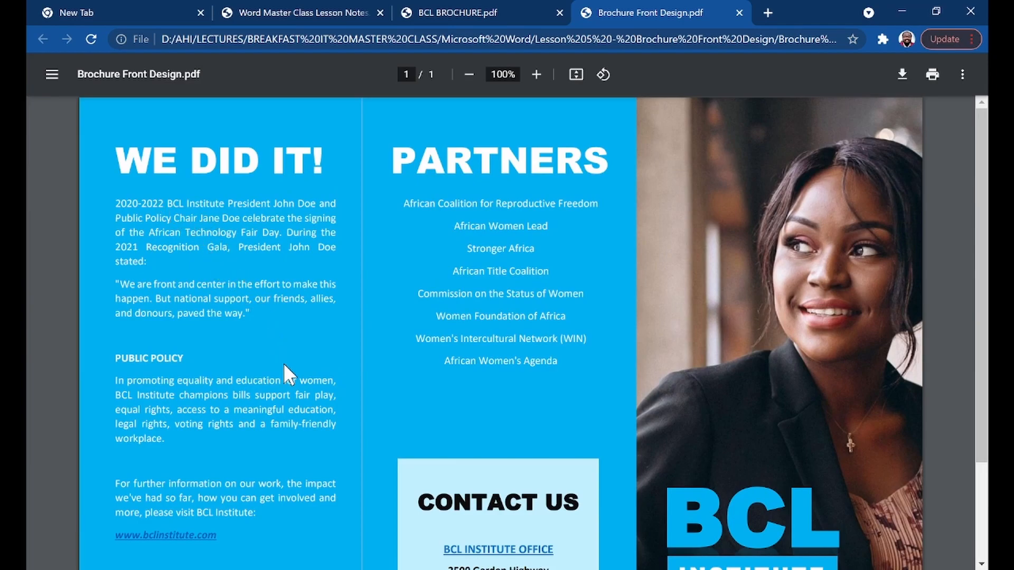
{"action": "key", "text": "alt+Tab"}
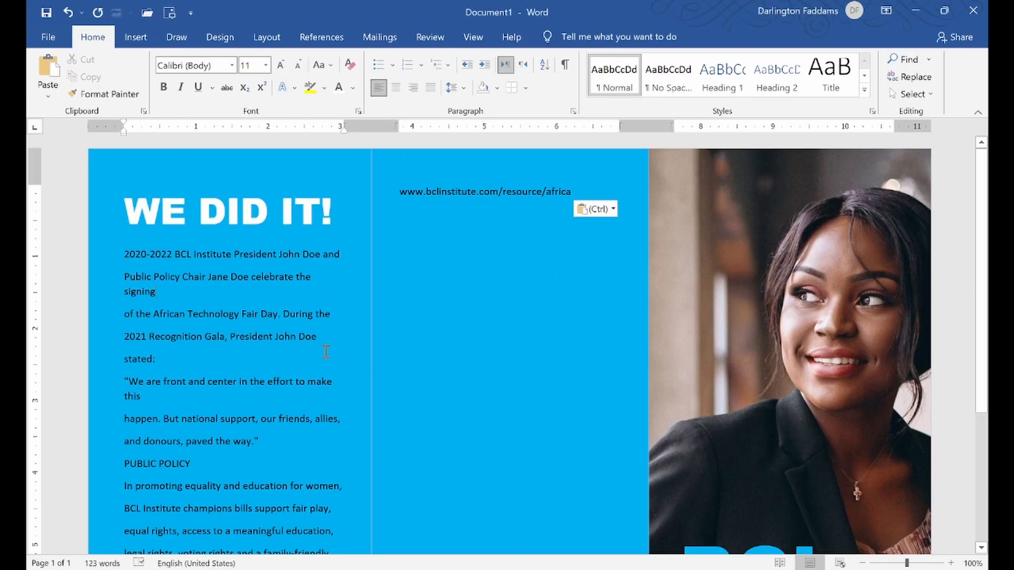
Join the broken lines of the opening paragraph, from "2020-2022 BCL Institute" to "stated:", into one continuous paragraph
{"action": "left_click", "coordinate": [123, 279]}
{"action": "key", "text": "BackSpace"}
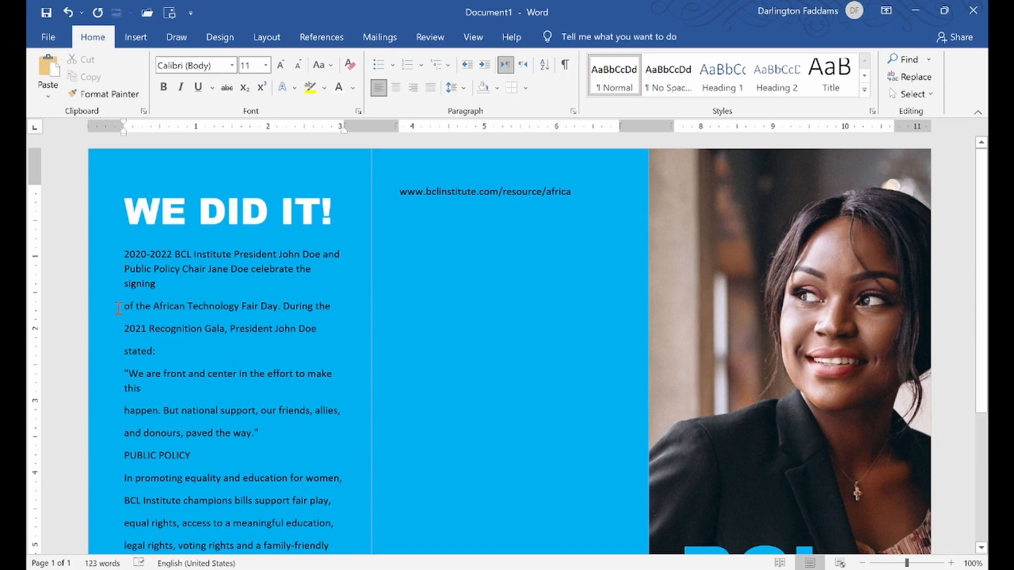
{"action": "left_click", "coordinate": [121, 309]}
{"action": "key", "text": "BackSpace"}
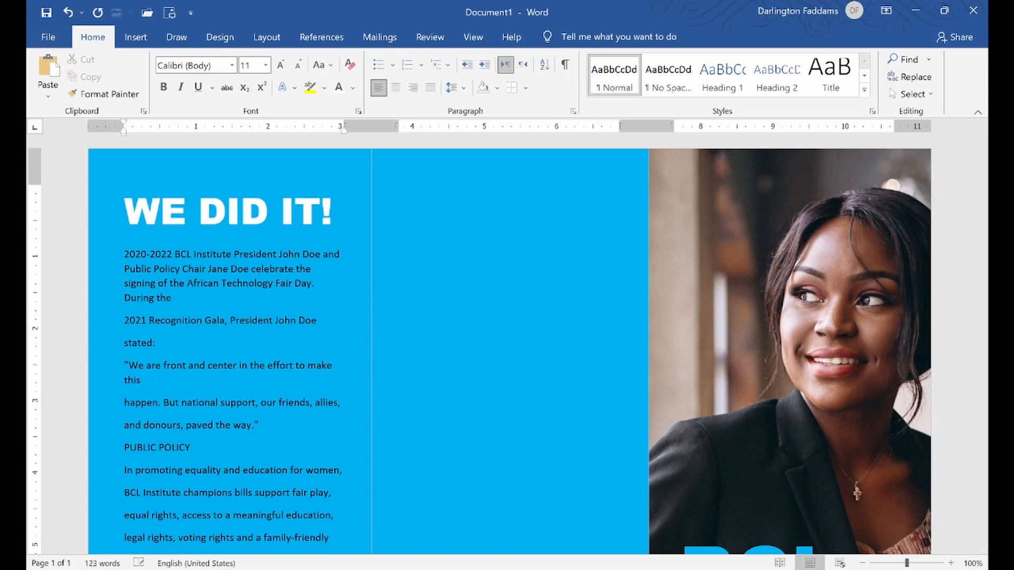
{"action": "left_click", "coordinate": [122, 320]}
{"action": "key", "text": "BackSpace"}
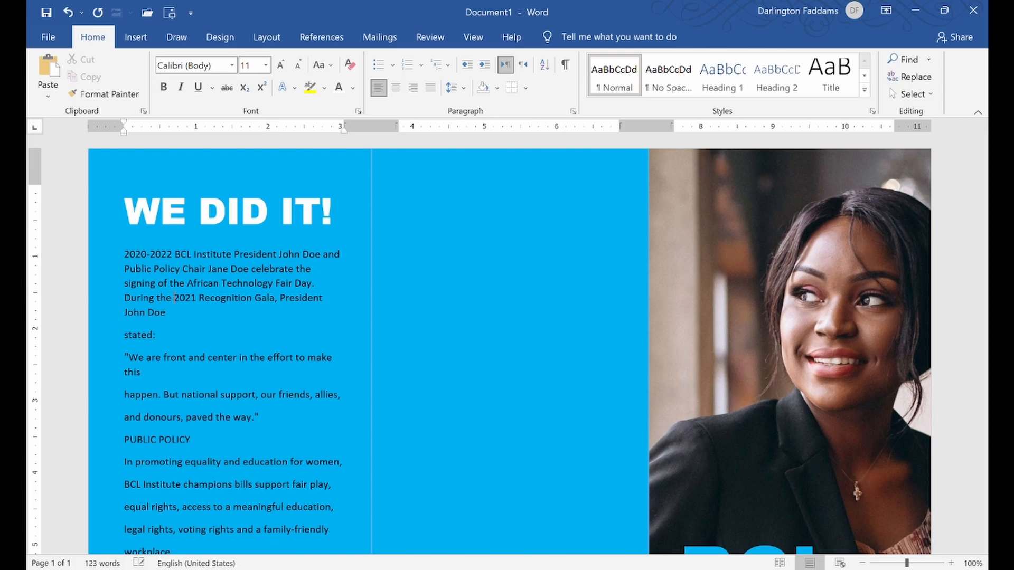
{"action": "left_click", "coordinate": [119, 339]}
{"action": "key", "text": "BackSpace"}
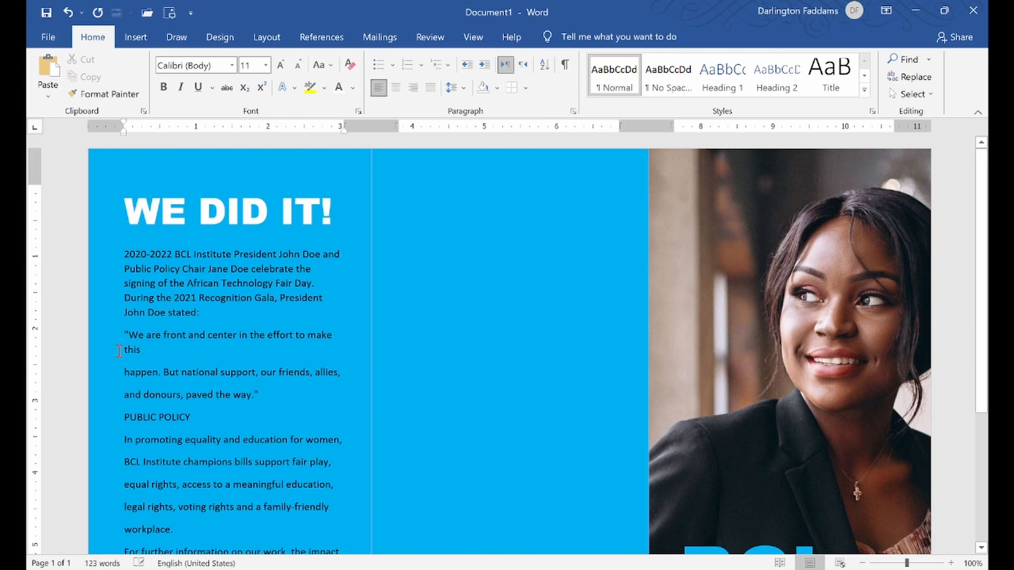
Join the broken lines of the "We are front and center" quote into one paragraph, keeping spaces between the joined words
{"action": "left_click", "coordinate": [118, 373]}
{"action": "key", "text": "BackSpace"}
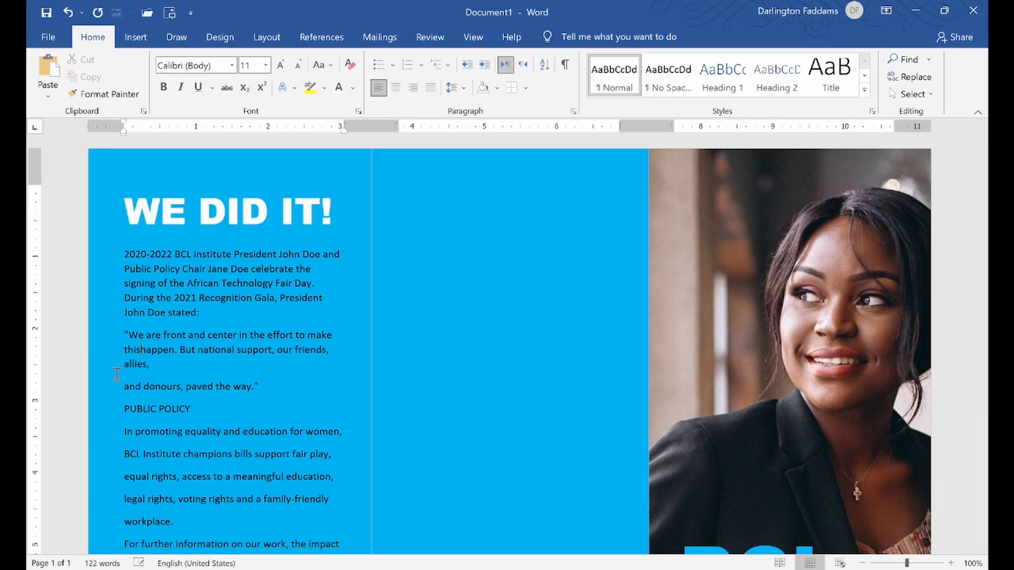
{"action": "left_click", "coordinate": [125, 388]}
{"action": "key", "text": "BackSpace"}
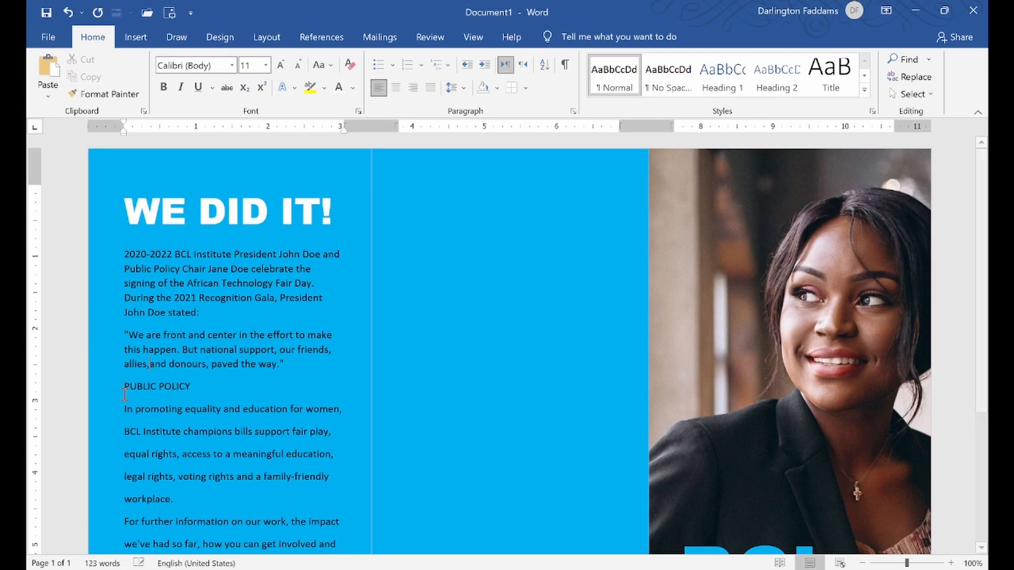
Join the broken lines below PUBLIC POLICY, from "In promoting equality" to "workplace.", into one paragraph
{"action": "left_click", "coordinate": [120, 433]}
{"action": "key", "text": "BackSpace"}
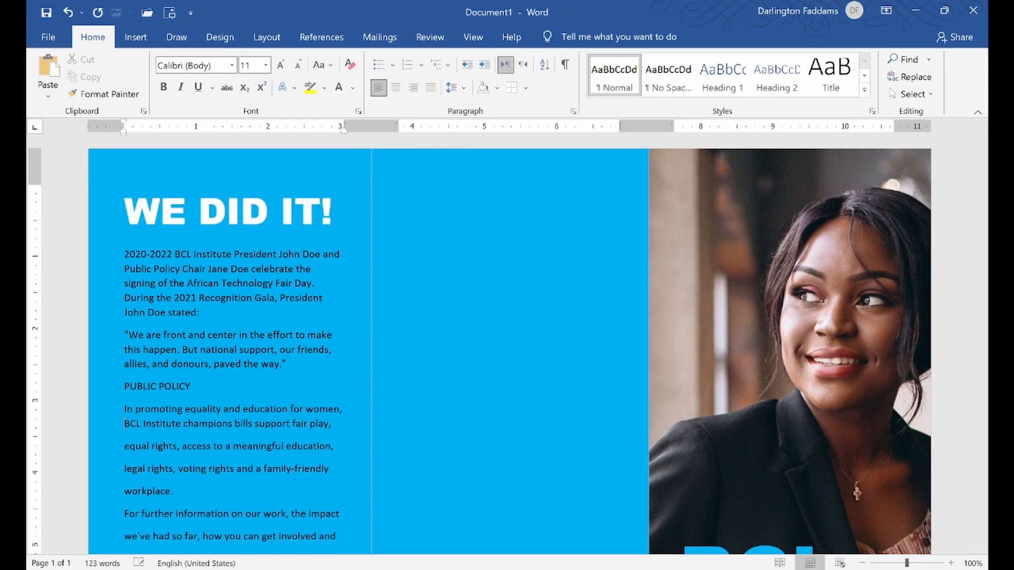
{"action": "left_click", "coordinate": [123, 446]}
{"action": "key", "text": "BackSpace"}
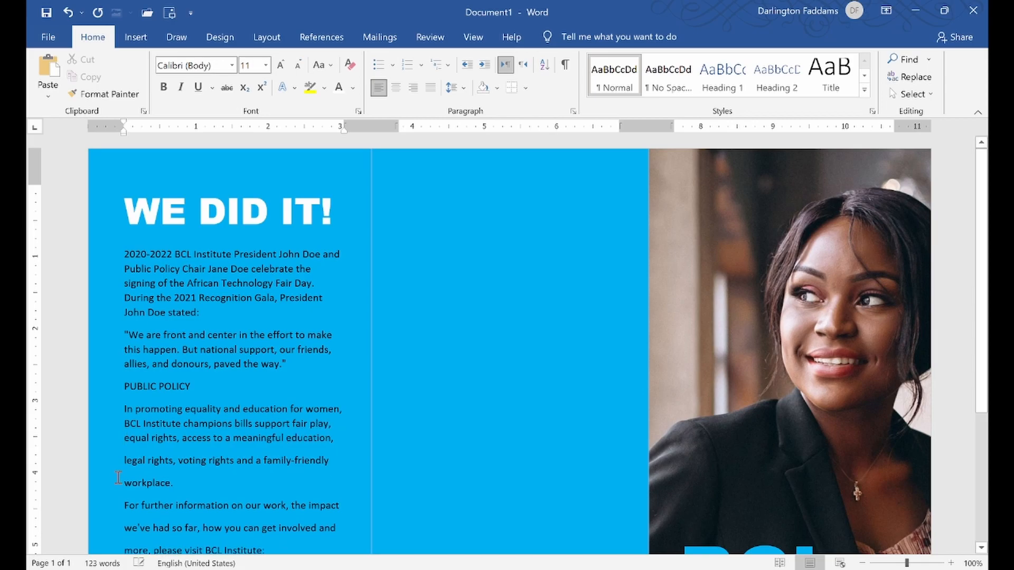
{"action": "left_click", "coordinate": [120, 463]}
{"action": "key", "text": "BackSpace"}
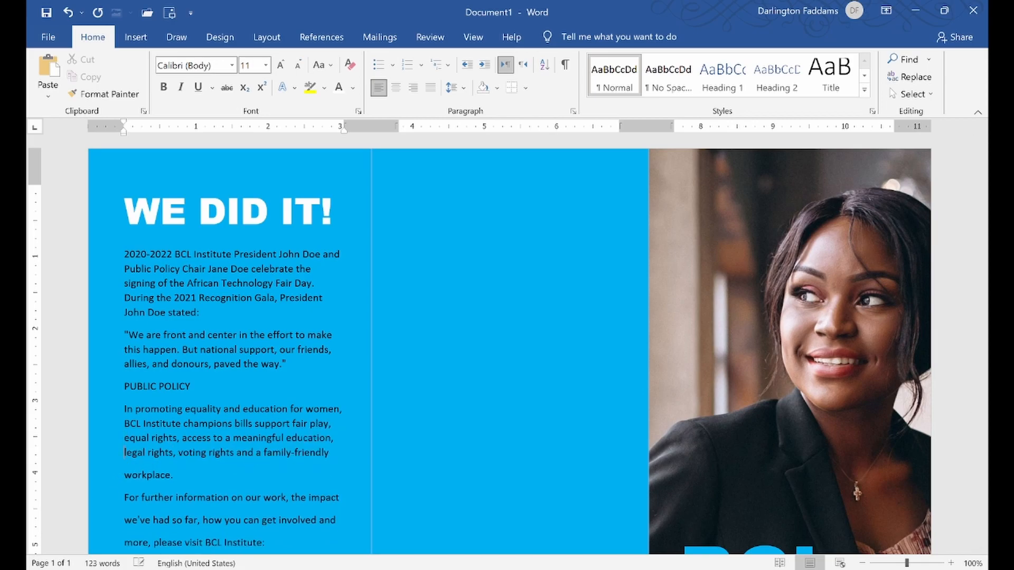
{"action": "left_click", "coordinate": [122, 475]}
{"action": "key", "text": "BackSpace"}
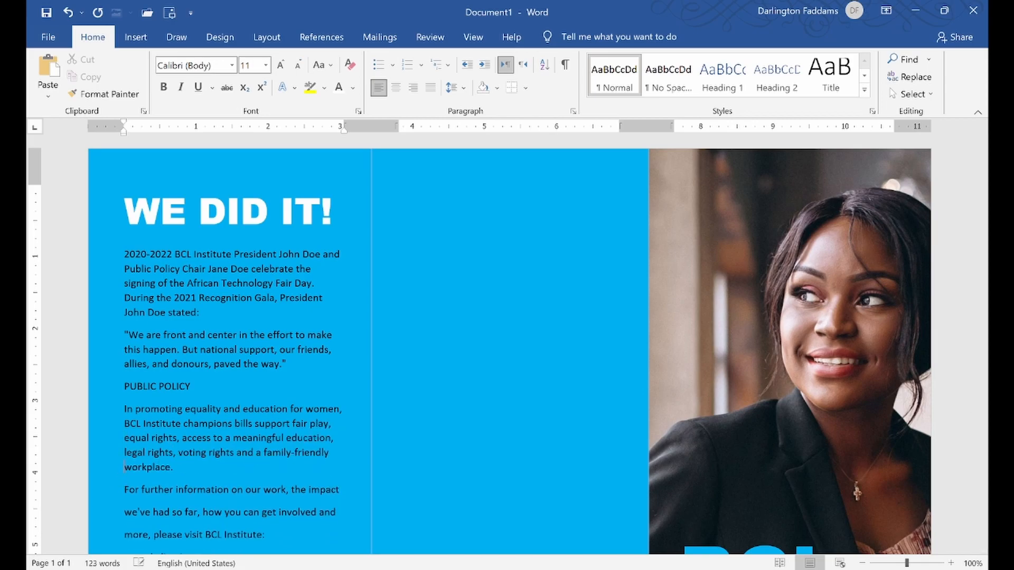
{"action": "scroll", "coordinate": [125, 499], "scroll_direction": "down", "scroll_amount": 3}
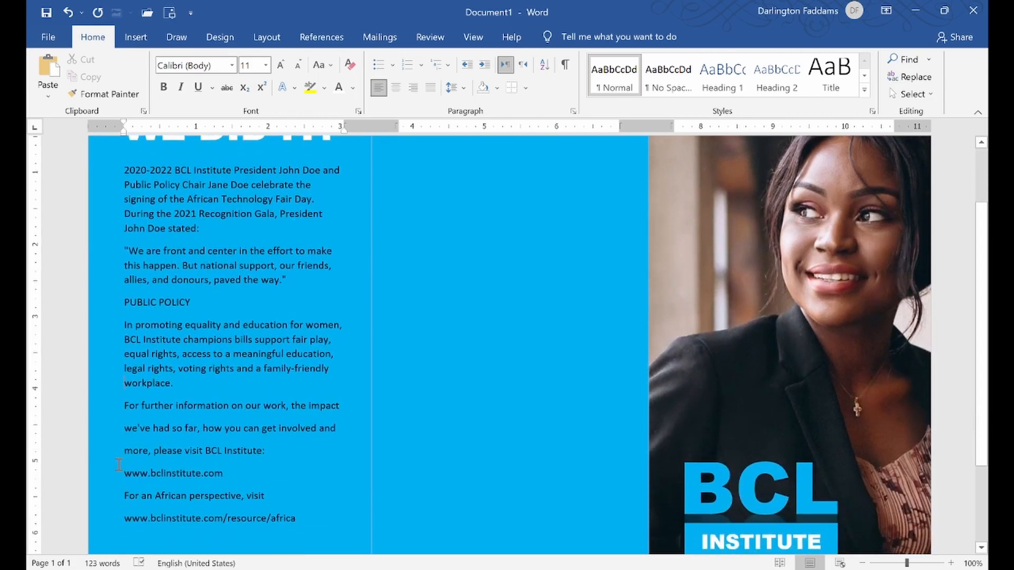
Join the broken lines from "For further information on our work" to "please visit BCL Institute:" into one paragraph
{"action": "left_click", "coordinate": [122, 427]}
{"action": "key", "text": "BackSpace"}
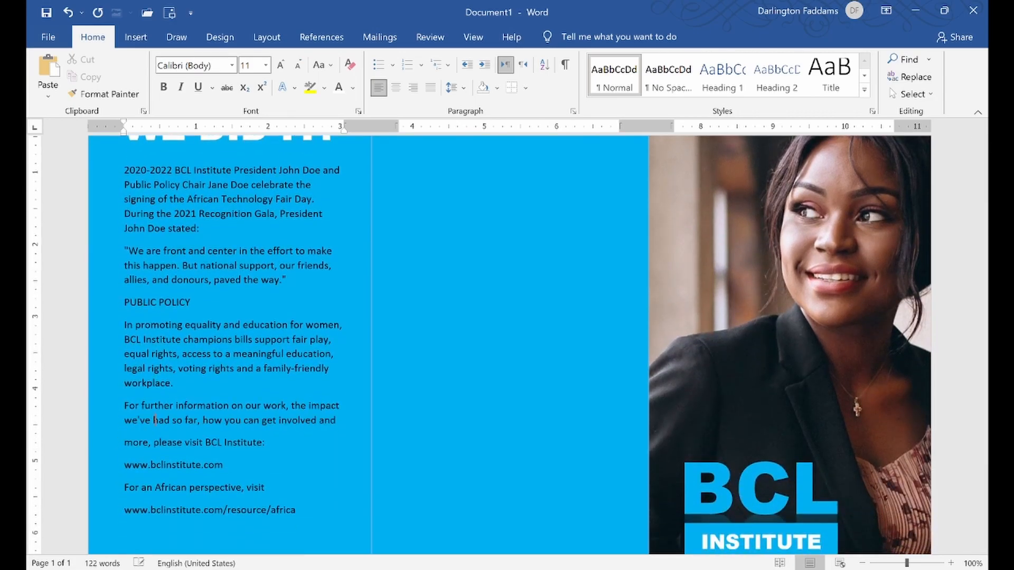
{"action": "left_click", "coordinate": [122, 443]}
{"action": "key", "text": "BackSpace"}
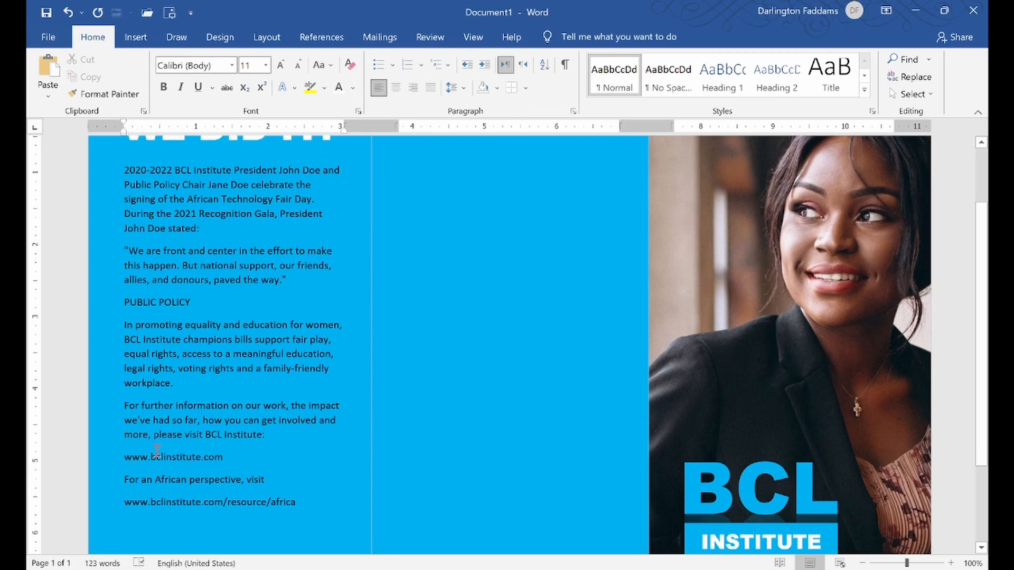
Check the spacing around the web addresses in the reference PDF and add a blank line above "For an African perspective, visit" in Word
{"action": "scroll", "coordinate": [217, 453], "scroll_direction": "down", "scroll_amount": 1}
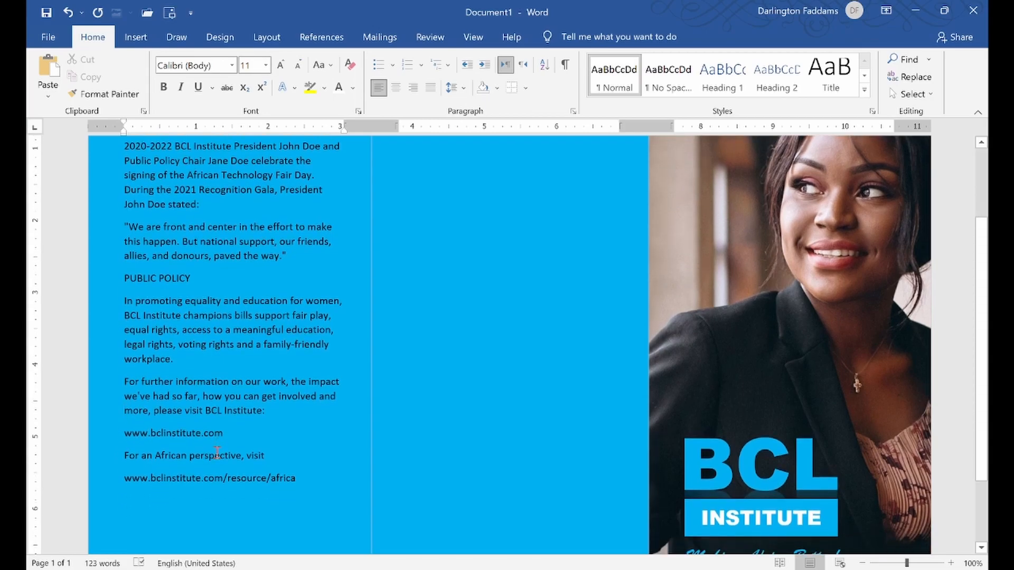
{"action": "scroll", "coordinate": [217, 453], "scroll_direction": "down", "scroll_amount": 1}
{"action": "key", "text": "alt+Tab"}
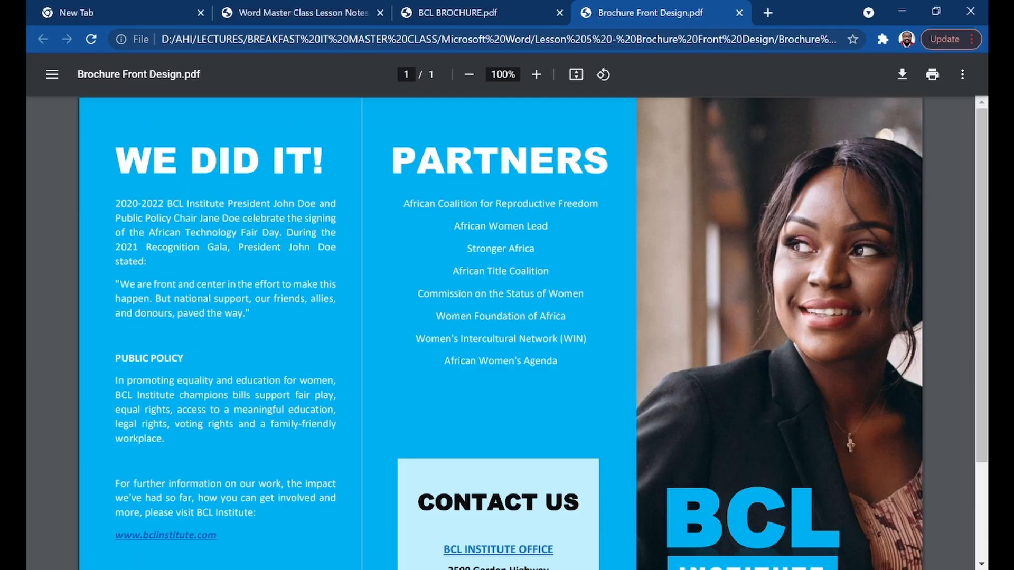
{"action": "scroll", "coordinate": [227, 438], "scroll_direction": "down", "scroll_amount": 2}
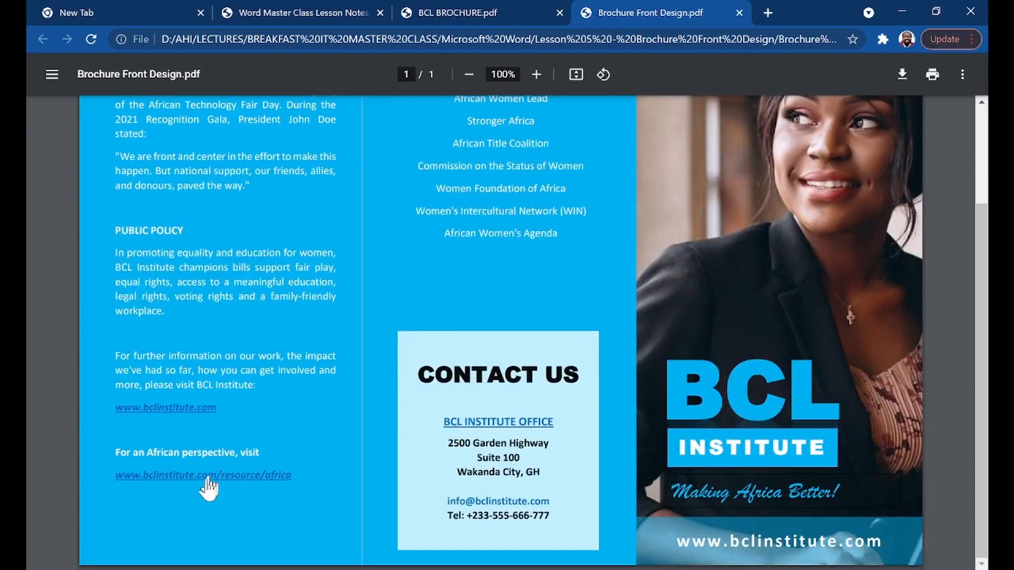
{"action": "key", "text": "alt+Tab"}
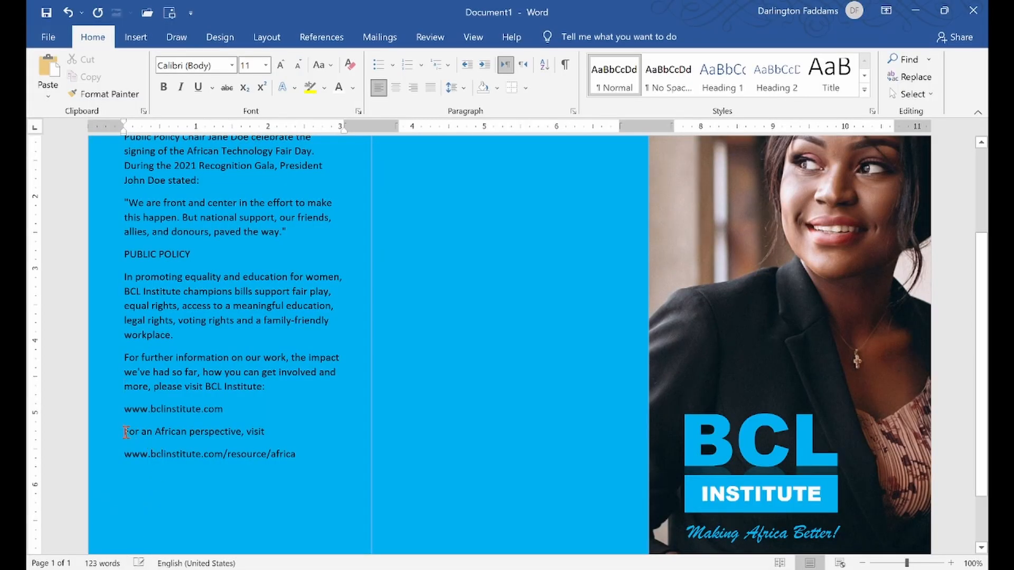
{"action": "key", "text": "alt+Tab"}
{"action": "key", "text": "alt+Tab"}
{"action": "key", "text": "Return"}
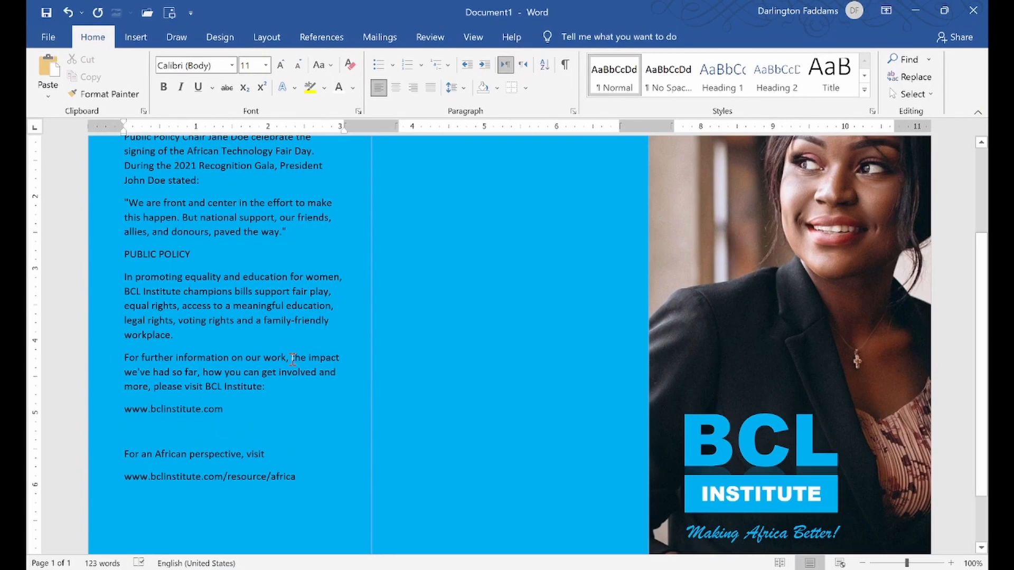
Make all of the body text below WE DID IT! white and justify it
{"action": "scroll", "coordinate": [292, 359], "scroll_direction": "down", "scroll_amount": 2}
{"action": "scroll", "coordinate": [292, 362], "scroll_direction": "up", "scroll_amount": 5}
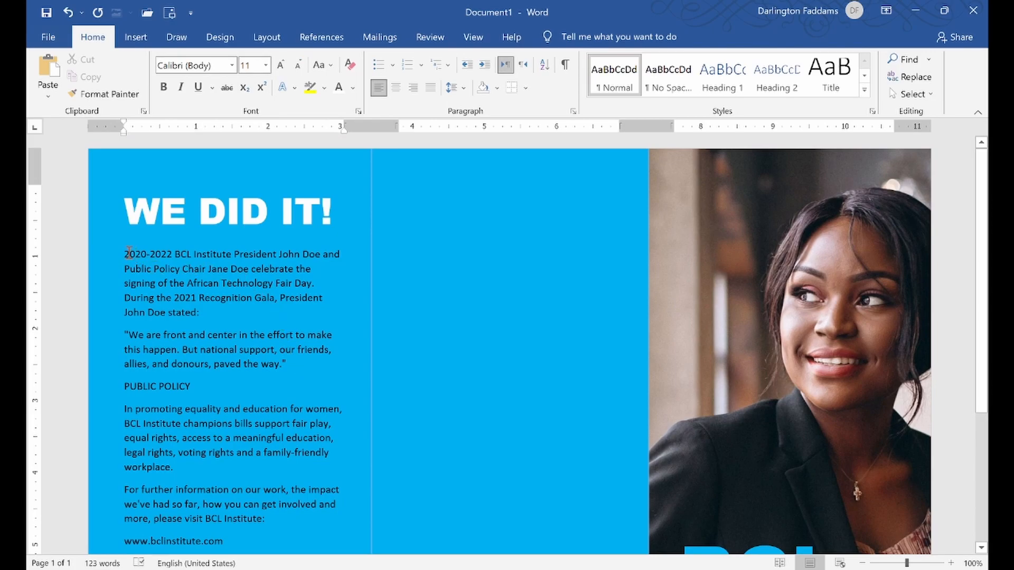
{"action": "left_click_drag", "start_coordinate": [124, 254], "coordinate": [326, 510]}
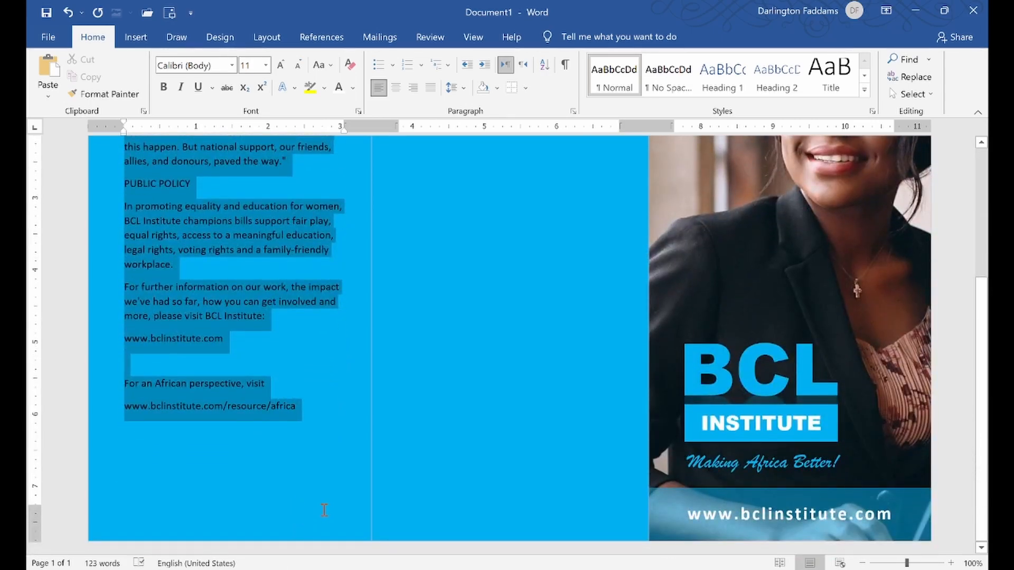
{"action": "left_click", "coordinate": [339, 88]}
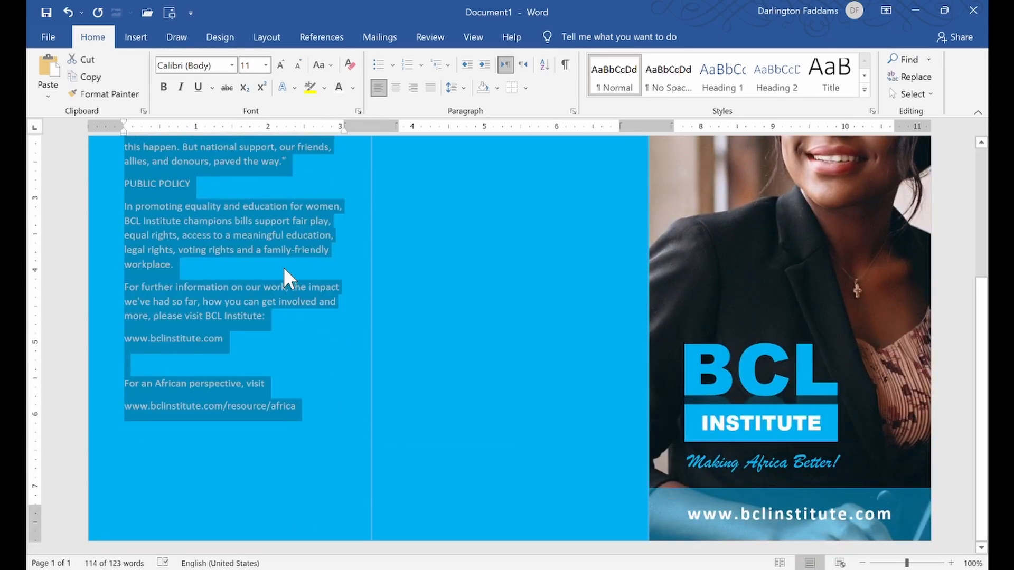
{"action": "scroll", "coordinate": [284, 268], "scroll_direction": "up", "scroll_amount": 5}
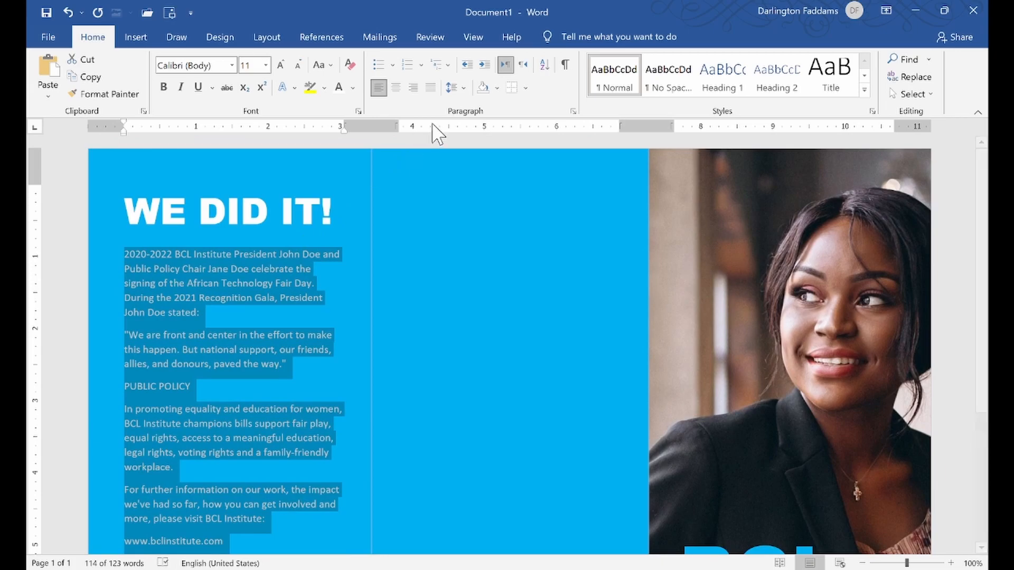
{"action": "left_click", "coordinate": [431, 88]}
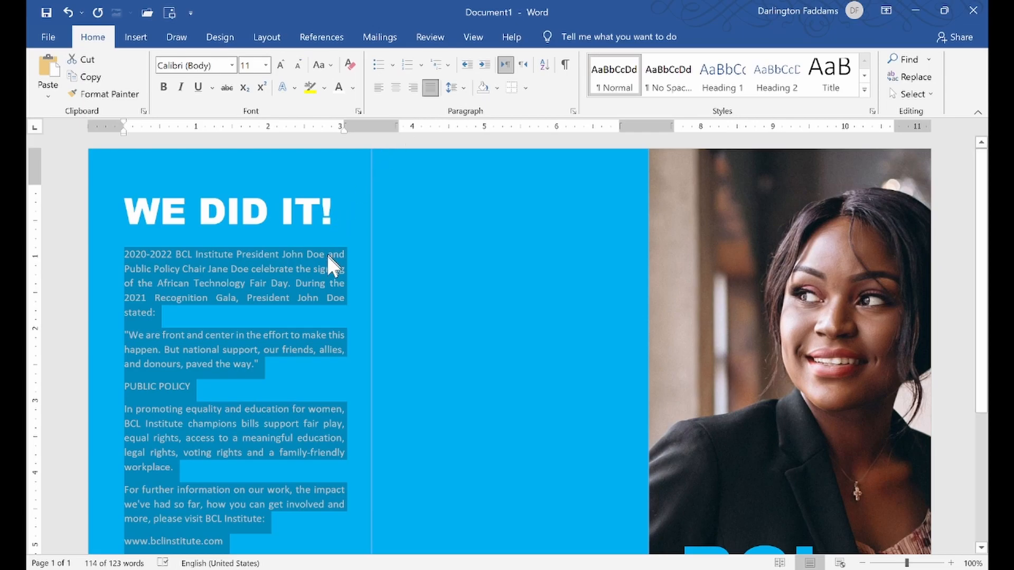
{"action": "left_click", "coordinate": [321, 272]}
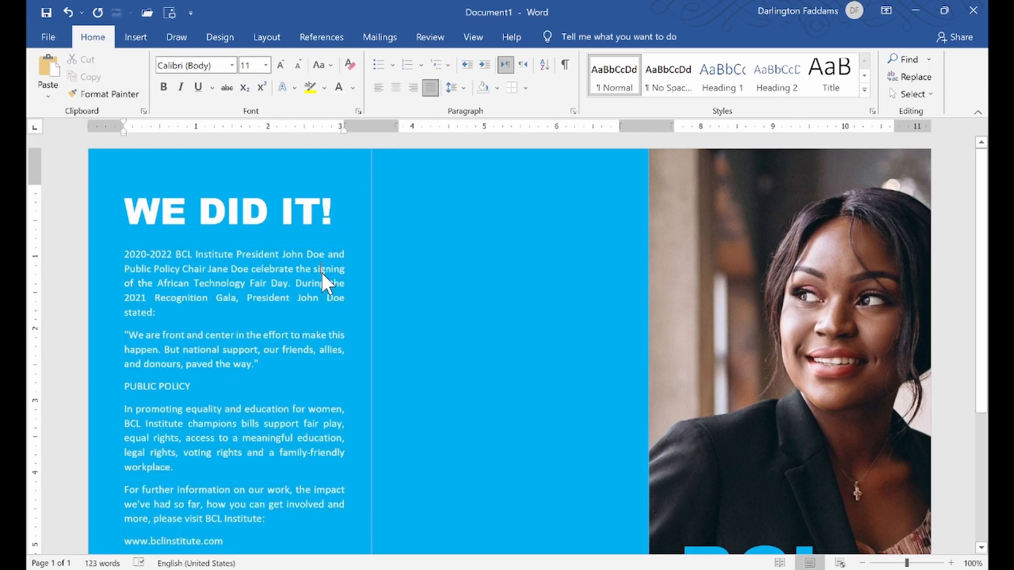
Following the spacing in the reference PDF, add a blank line above PUBLIC POLICY and another above "For further information on our work"
{"action": "scroll", "coordinate": [322, 273], "scroll_direction": "down", "scroll_amount": 5}
{"action": "scroll", "coordinate": [323, 265], "scroll_direction": "up", "scroll_amount": 4}
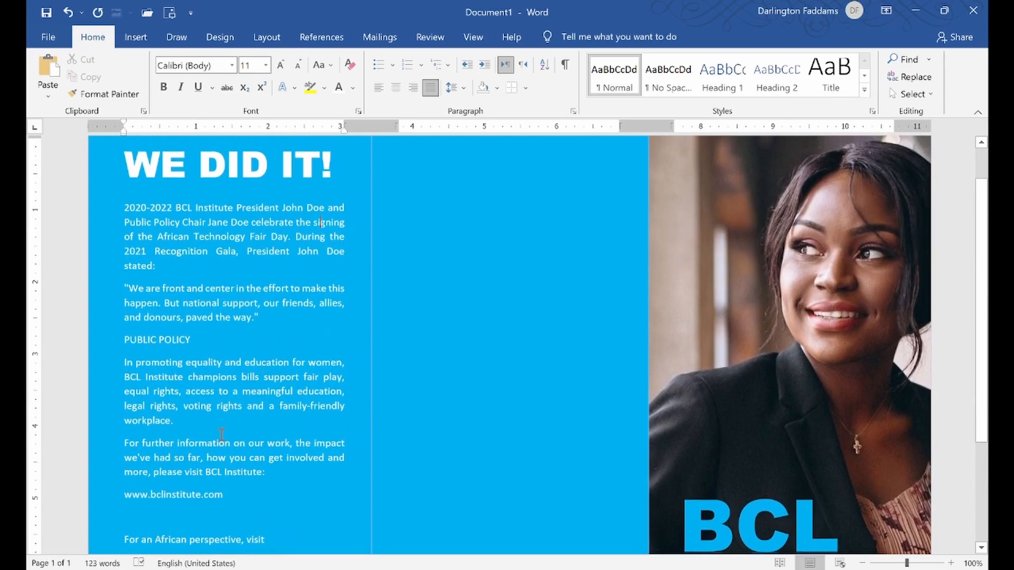
{"action": "key", "text": "alt+Tab"}
{"action": "scroll", "coordinate": [278, 417], "scroll_direction": "up", "scroll_amount": 3}
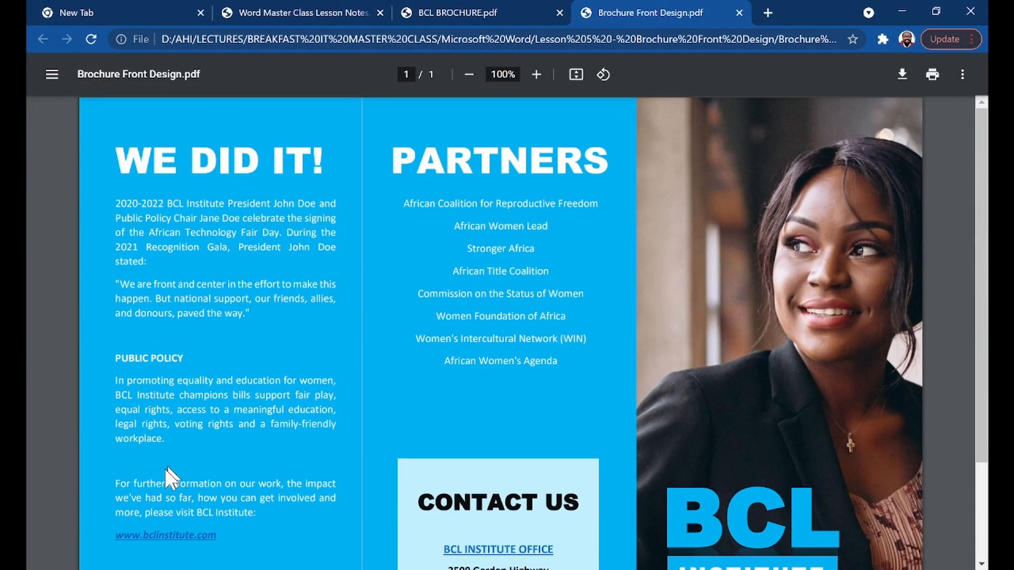
{"action": "left_click", "coordinate": [589, 569]}
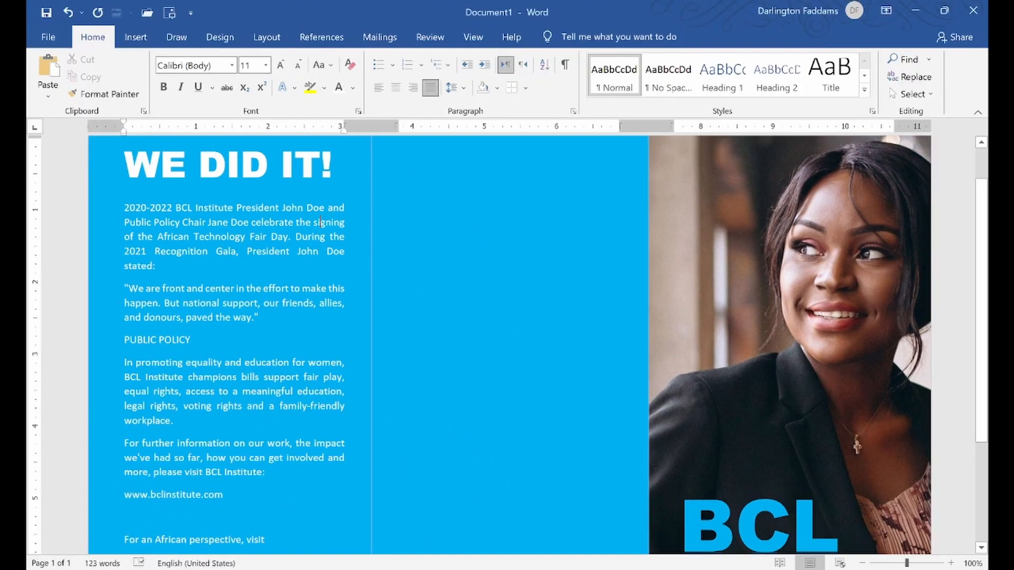
{"action": "left_click", "coordinate": [124, 346]}
{"action": "key", "text": "Return"}
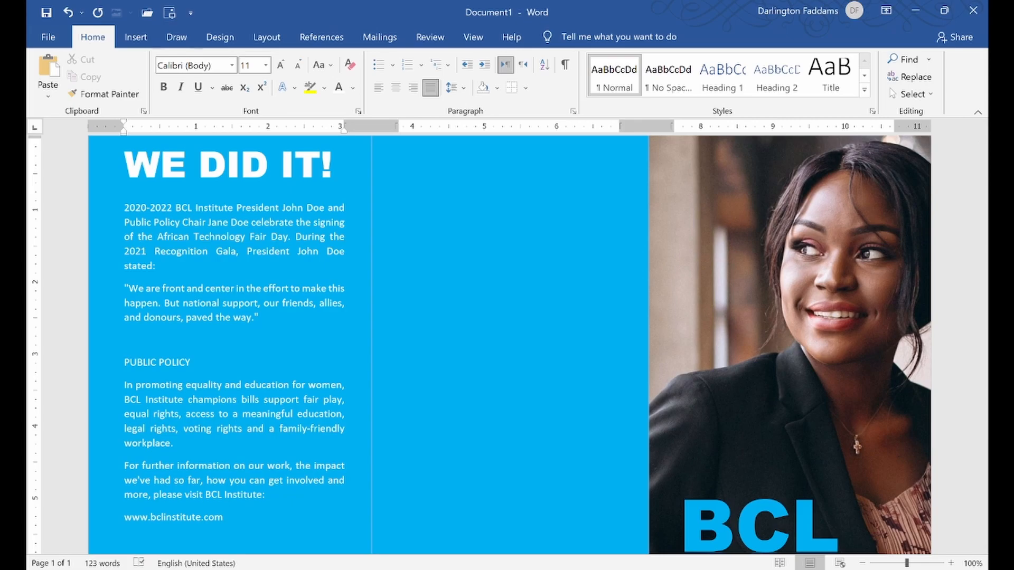
{"action": "left_click", "coordinate": [127, 466]}
{"action": "key", "text": "Return"}
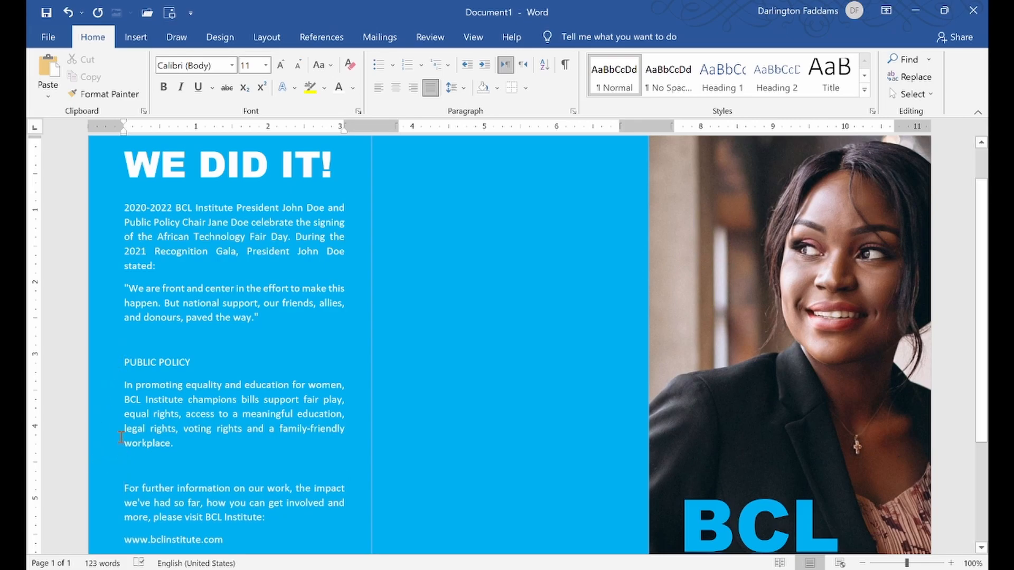
Make the PUBLIC POLICY subheading bold
{"action": "left_click_drag", "start_coordinate": [125, 364], "coordinate": [196, 361]}
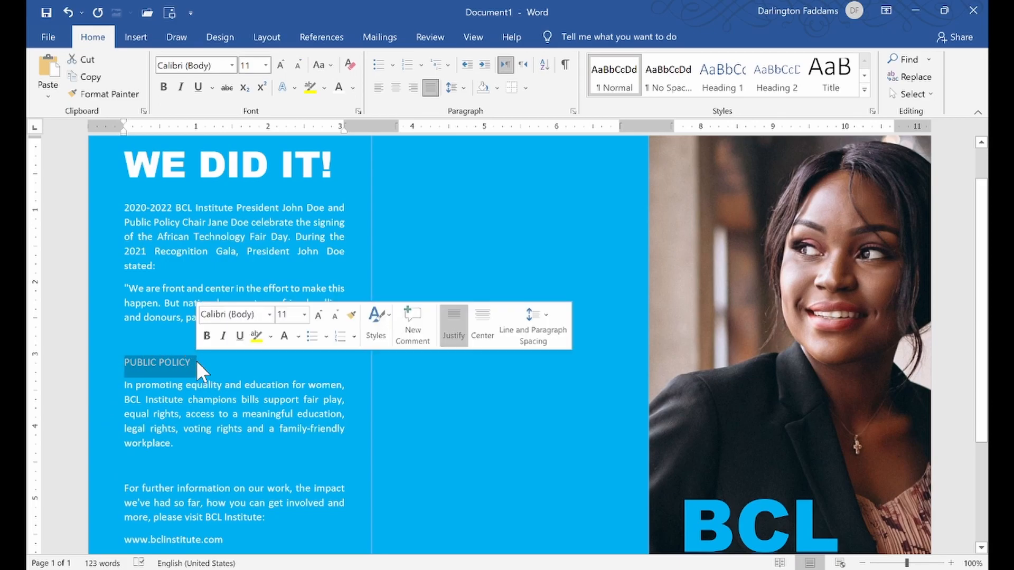
{"action": "left_click", "coordinate": [206, 335]}
{"action": "left_click", "coordinate": [202, 403]}
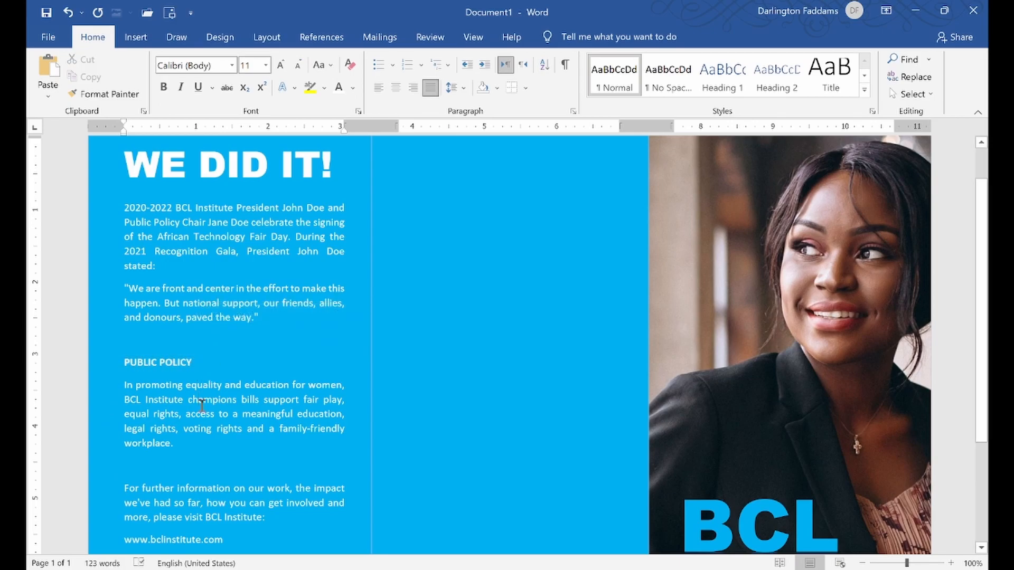
Examine how the two web addresses in the first panel are formatted in the reference PDF, then return to Word
{"action": "scroll", "coordinate": [201, 406], "scroll_direction": "up", "scroll_amount": 1}
{"action": "scroll", "coordinate": [202, 406], "scroll_direction": "down", "scroll_amount": 5}
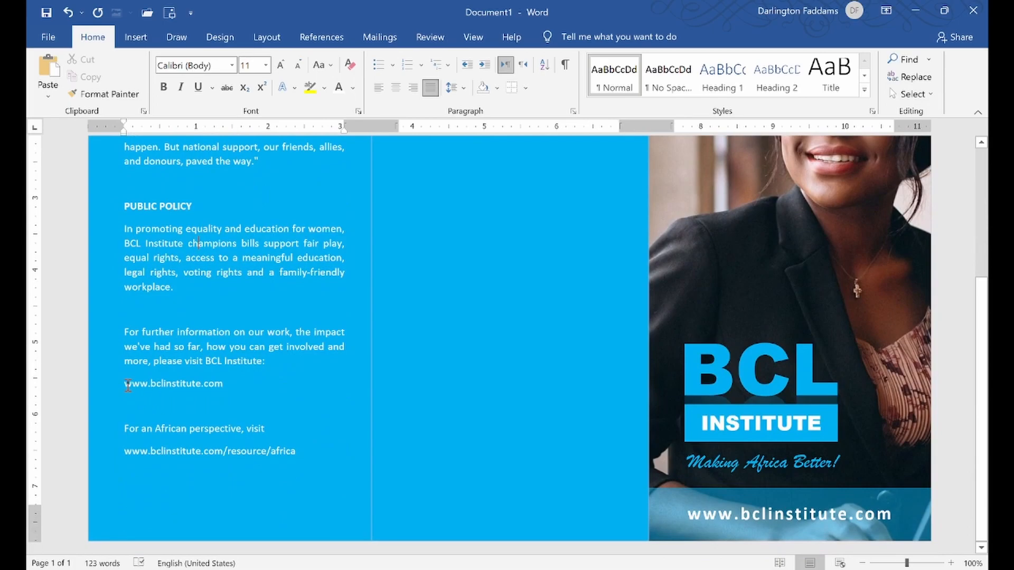
{"action": "left_click", "coordinate": [103, 567]}
{"action": "scroll", "coordinate": [186, 488], "scroll_direction": "down", "scroll_amount": 3}
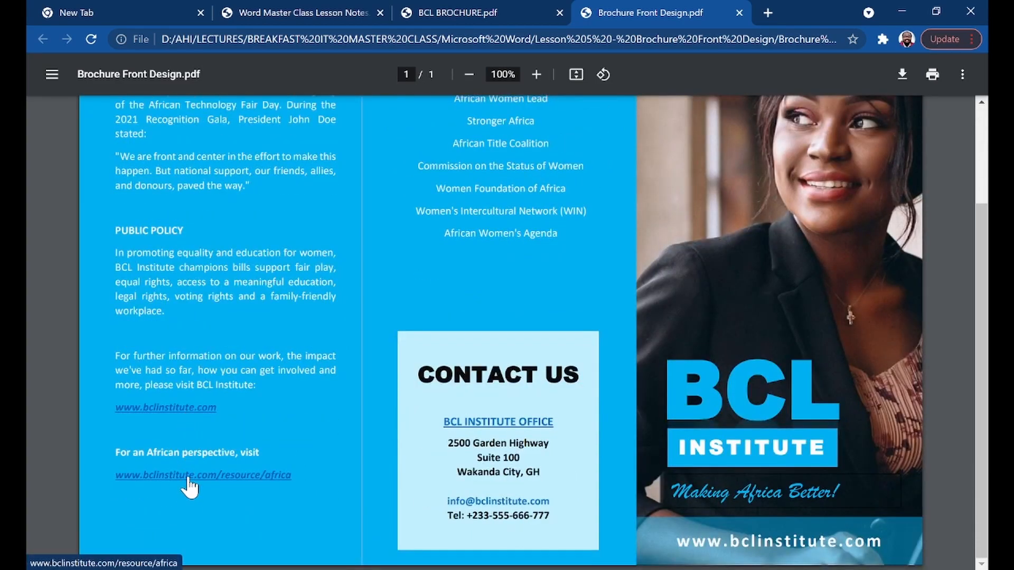
{"action": "key", "text": "alt+Tab"}
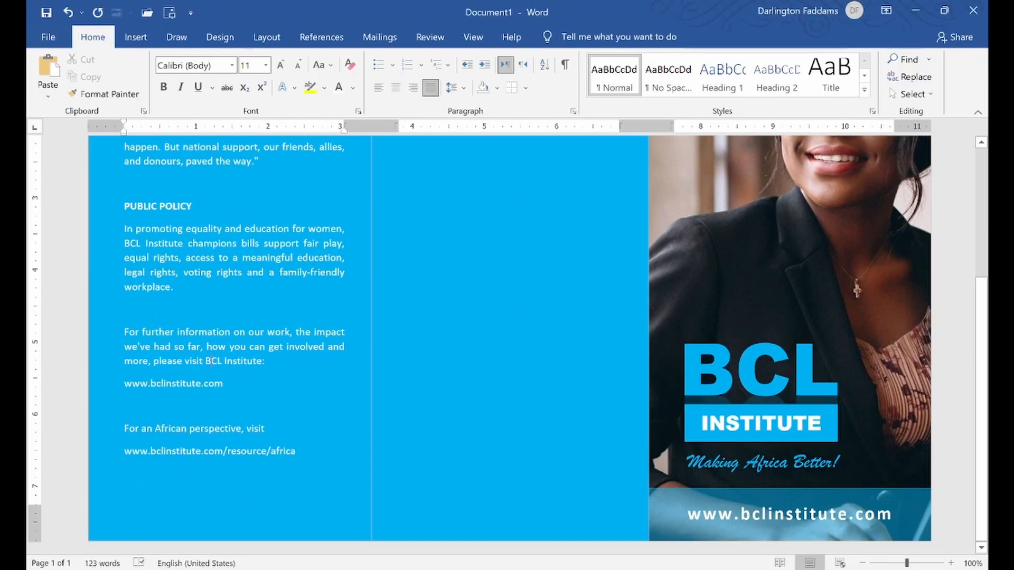
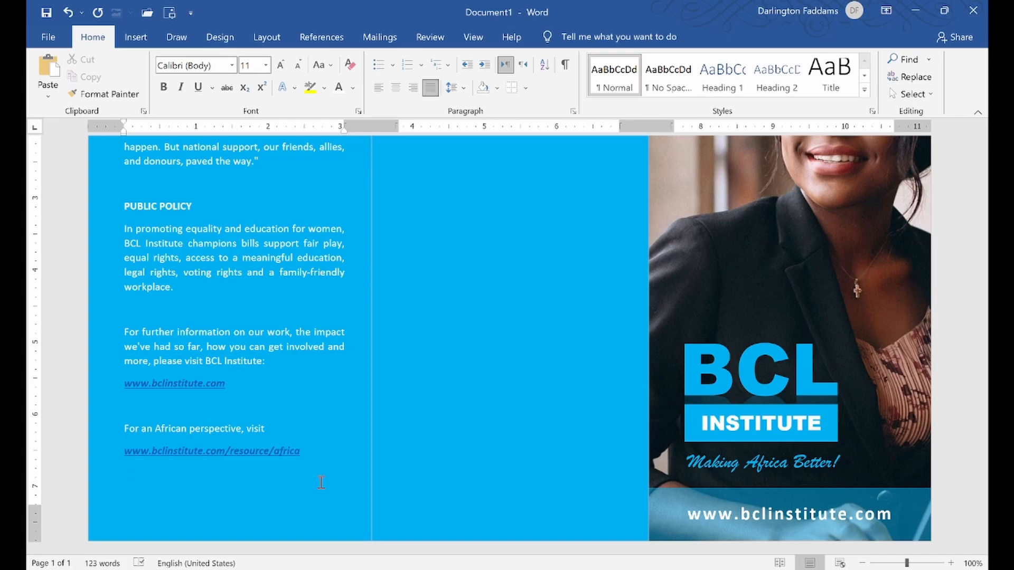
Enter the heading PARTNERS at the top of the middle panel
{"action": "scroll", "coordinate": [321, 482], "scroll_direction": "up", "scroll_amount": 3}
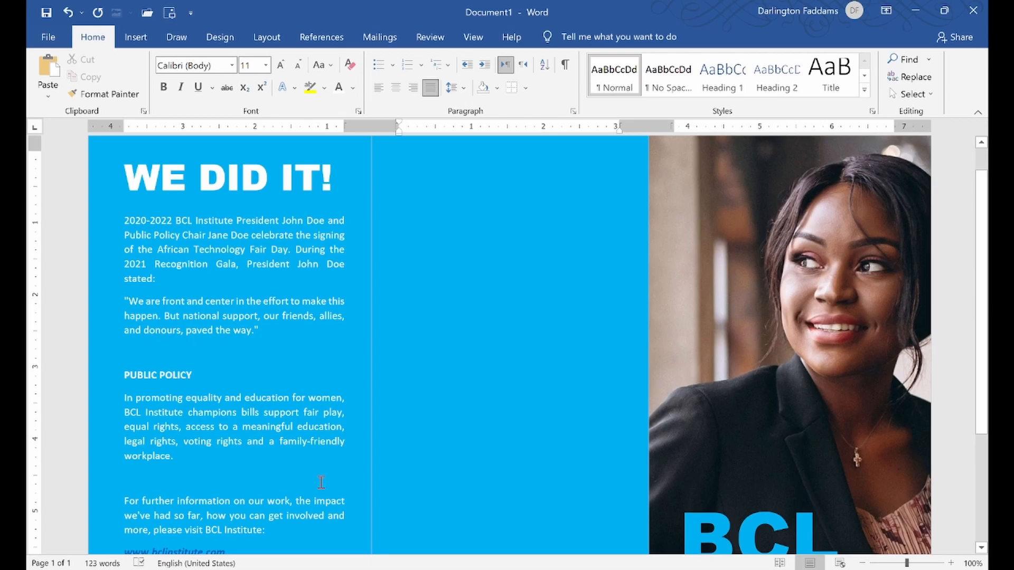
{"action": "scroll", "coordinate": [410, 189], "scroll_direction": "up", "scroll_amount": 1}
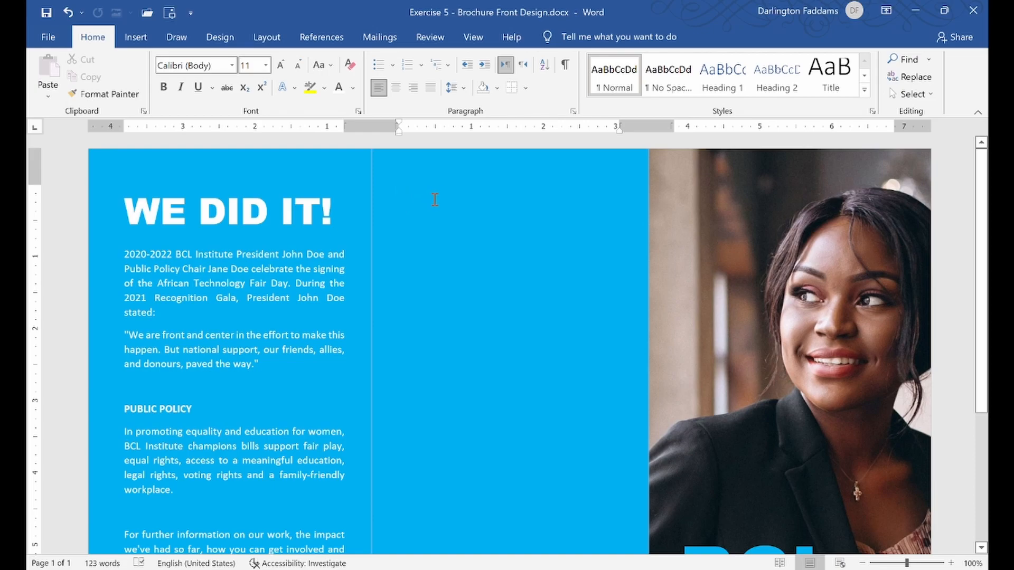
{"action": "left_click", "coordinate": [411, 195]}
{"action": "type", "text": "PARTNERS"}
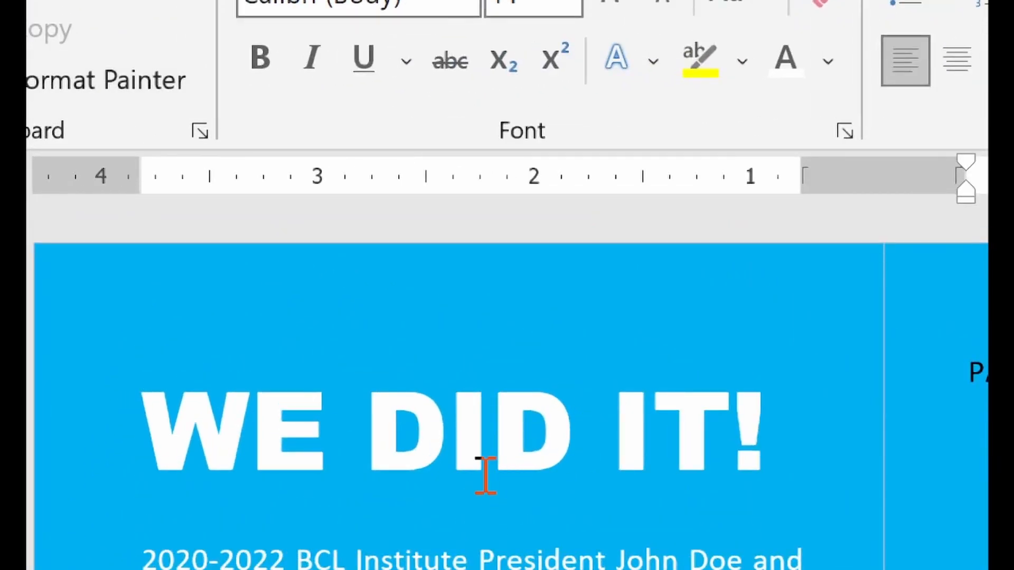
Copy the formatting of the WE DID IT! heading onto the PARTNERS heading with Format Painter
{"action": "left_click", "coordinate": [490, 465]}
{"action": "left_click", "coordinate": [441, 414]}
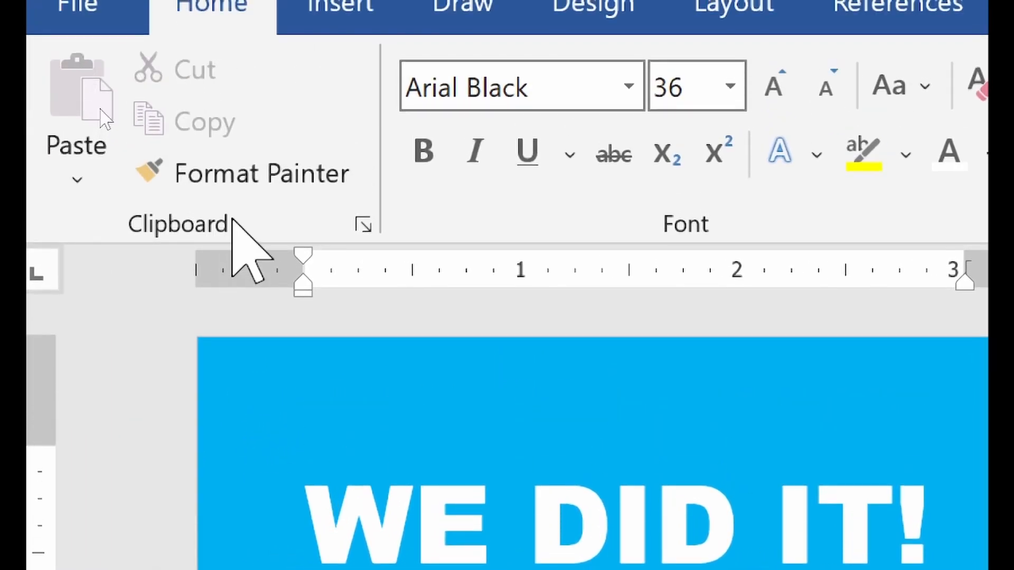
{"action": "left_click", "coordinate": [236, 182]}
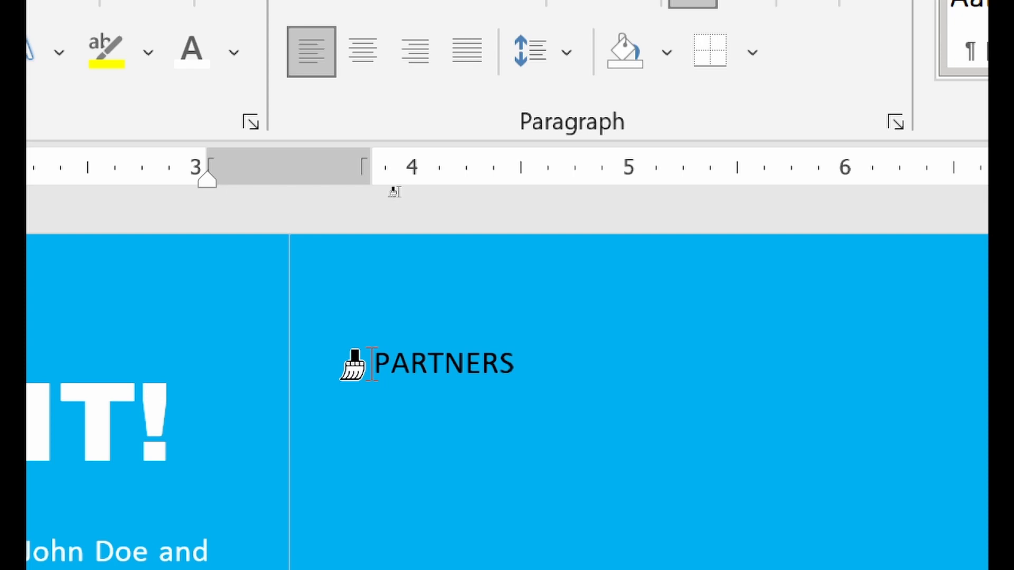
{"action": "left_click_drag", "start_coordinate": [372, 364], "coordinate": [519, 365]}
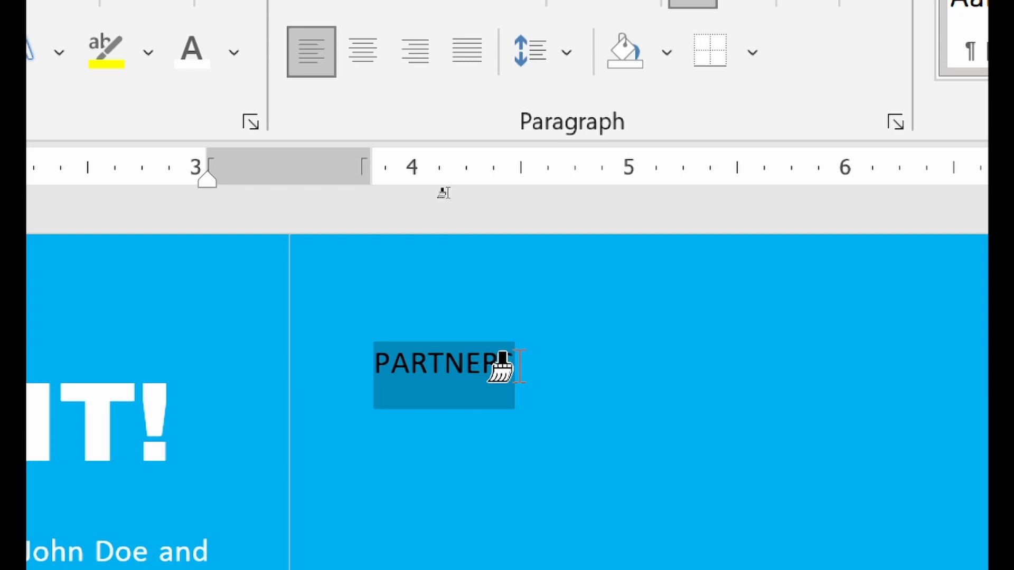
{"action": "left_click_drag", "start_coordinate": [520, 365], "coordinate": [521, 370]}
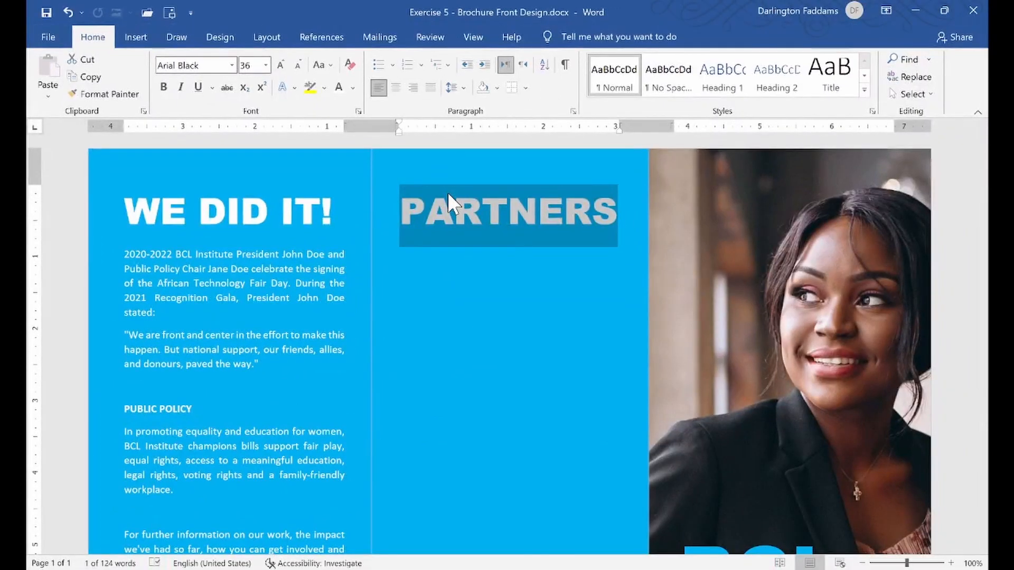
{"action": "left_click", "coordinate": [417, 261]}
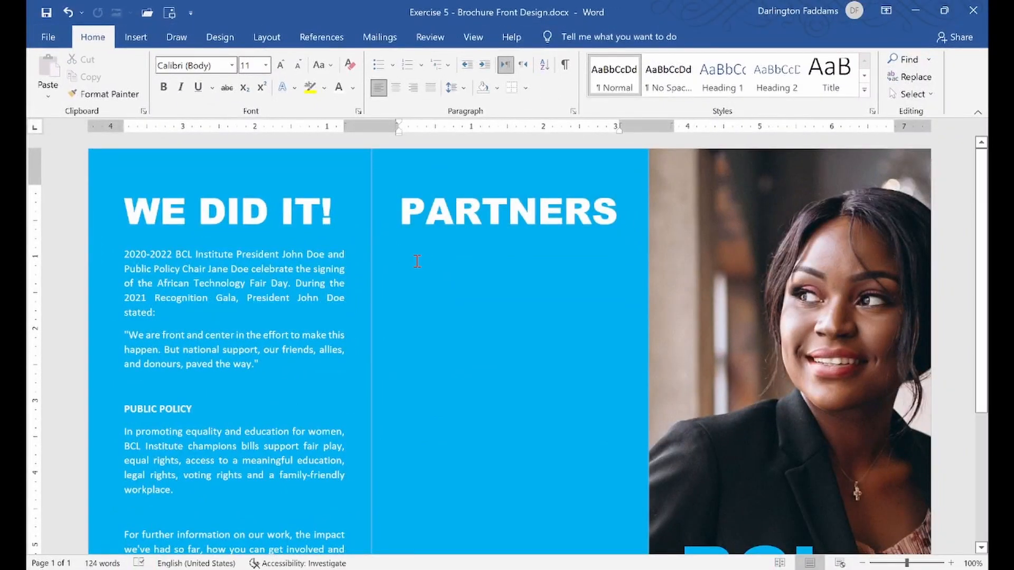
Place the cursor below PARTNERS, then copy the partner list from "African Coalition for Reproductive Freedom" to "African Women's Agenda" in the reference PDF
{"action": "left_click", "coordinate": [490, 236]}
{"action": "left_click", "coordinate": [582, 221]}
{"action": "left_click", "coordinate": [430, 265]}
{"action": "left_click", "coordinate": [916, 10]}
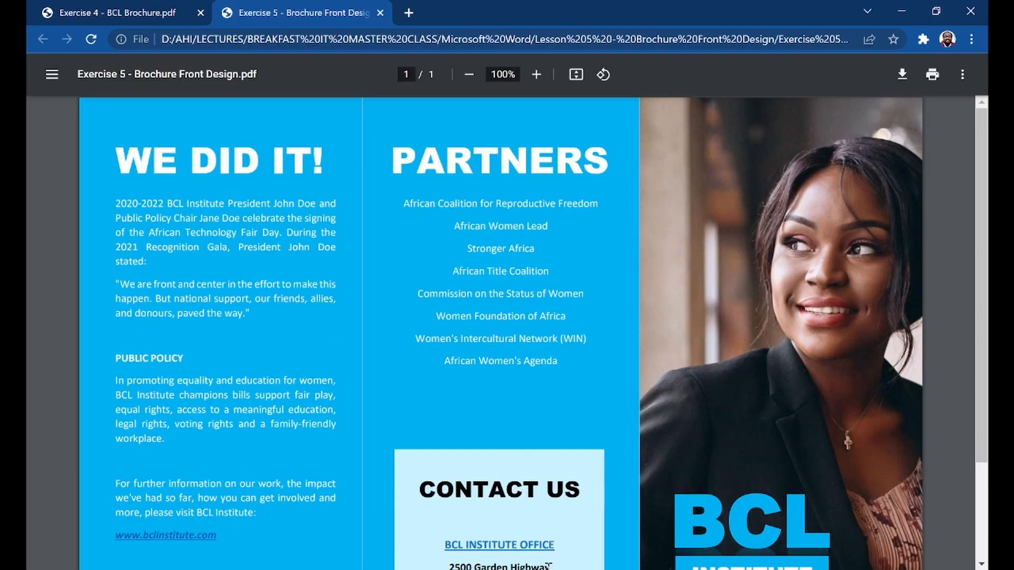
{"action": "left_click_drag", "start_coordinate": [406, 205], "coordinate": [565, 360]}
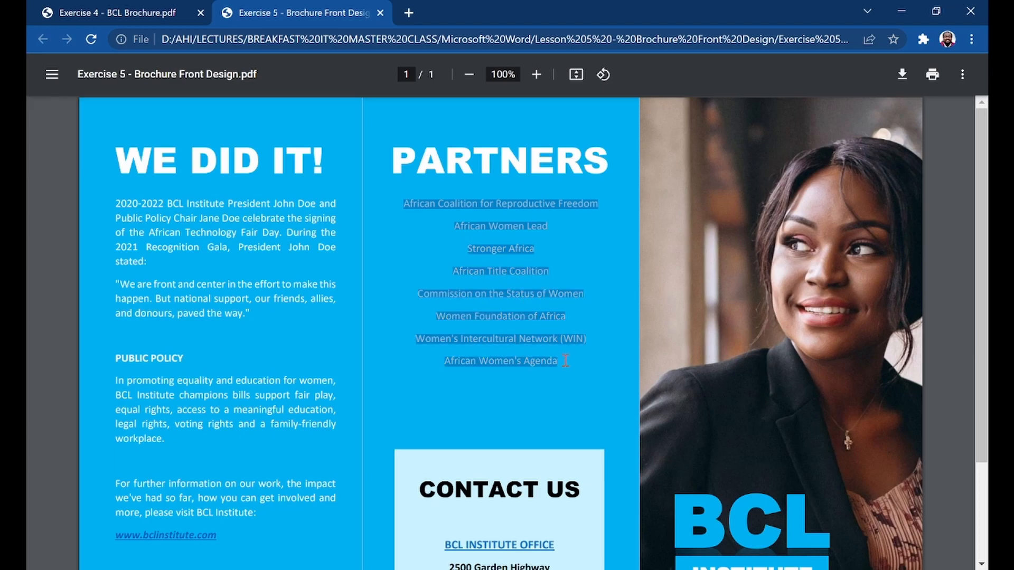
{"action": "right_click", "coordinate": [481, 205]}
{"action": "left_click", "coordinate": [505, 215]}
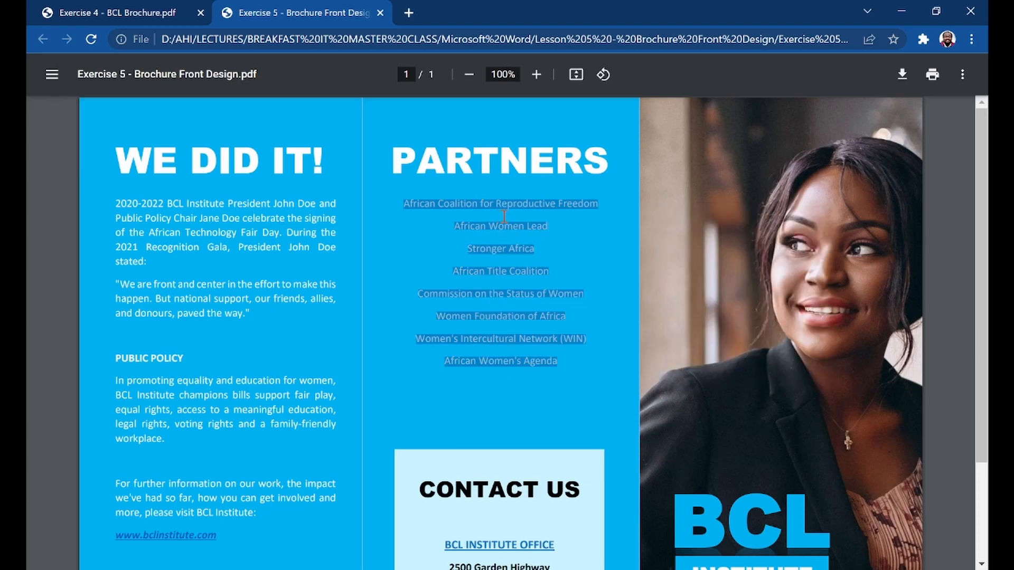
Switch back to Word and paste the copied partner list below the PARTNERS heading as text only
{"action": "left_click", "coordinate": [586, 247]}
{"action": "key", "text": "alt+Tab"}
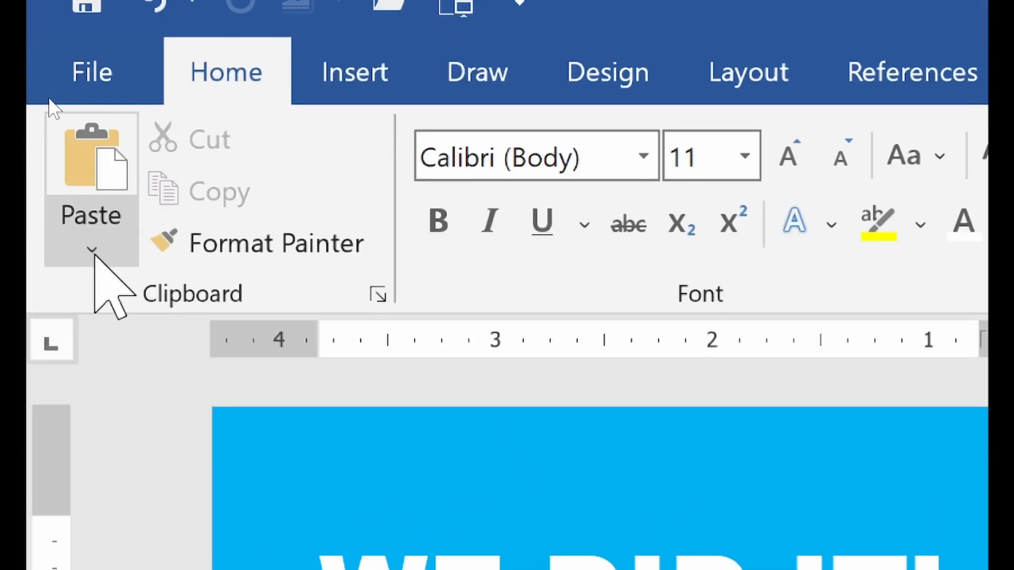
{"action": "left_click", "coordinate": [93, 250]}
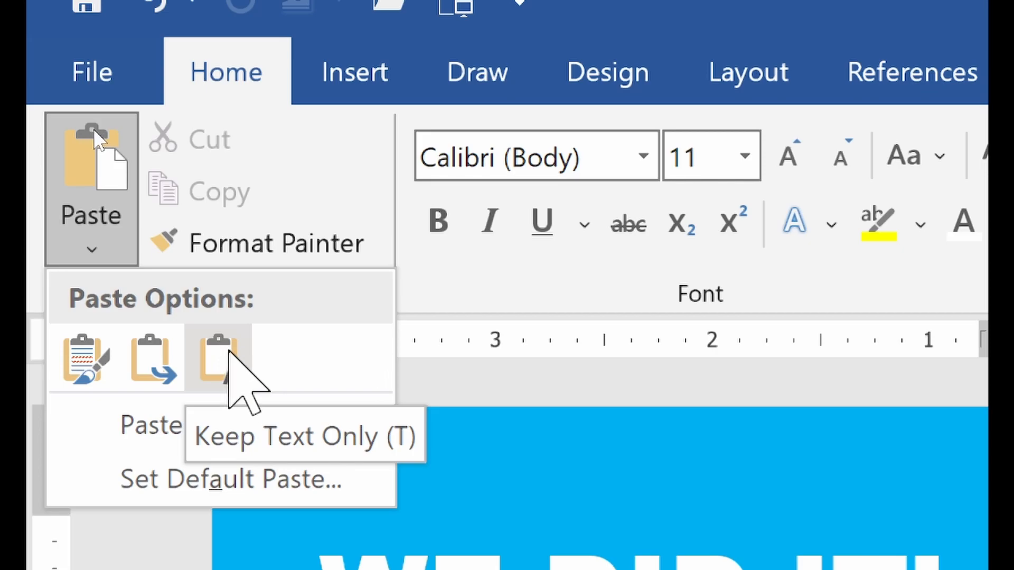
{"action": "left_click", "coordinate": [218, 359]}
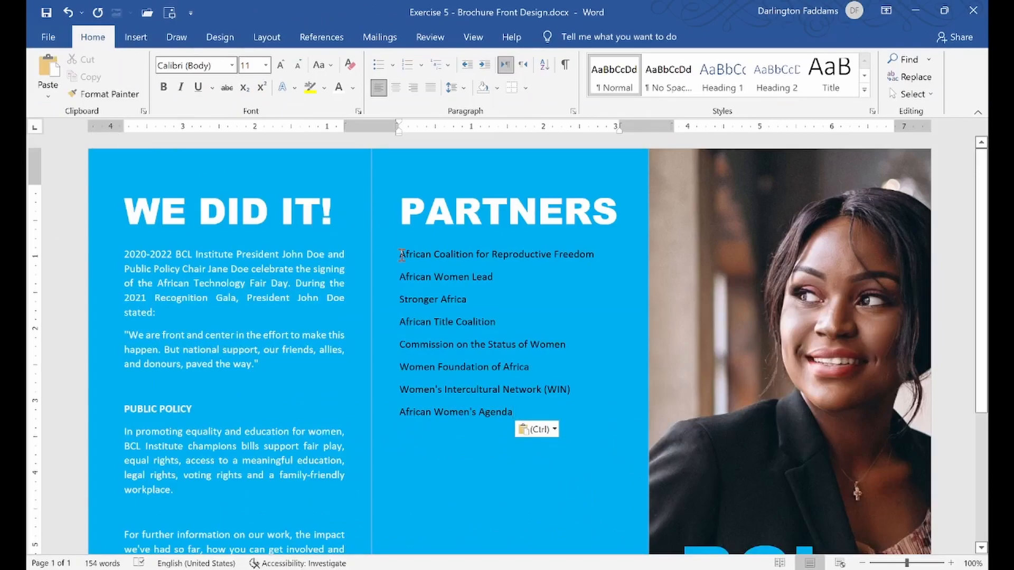
Make the pasted partner list white and centre it, from "African Coalition for Reproductive Freedom" to "African Women's Agenda"
{"action": "left_click_drag", "start_coordinate": [400, 255], "coordinate": [513, 412]}
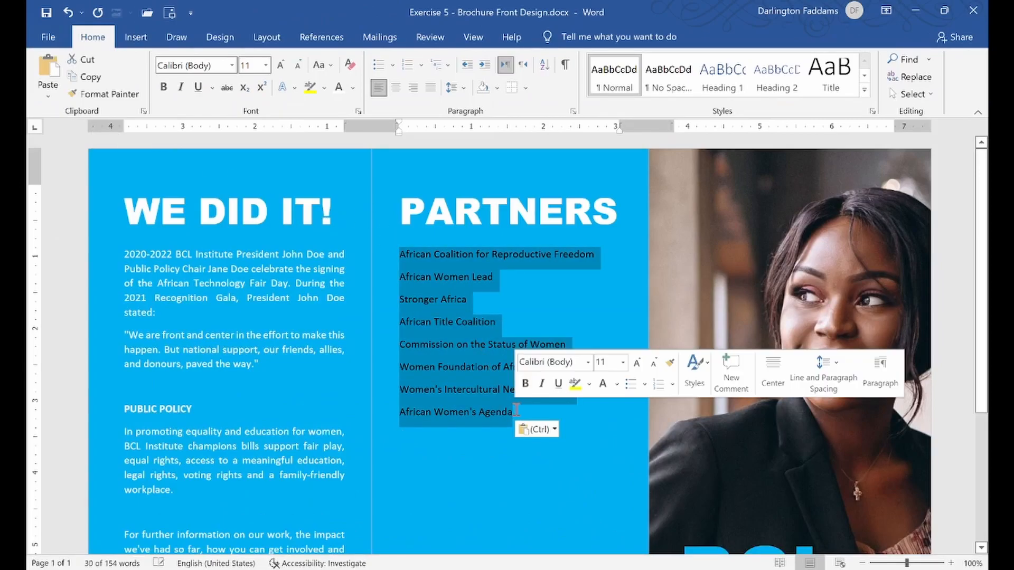
{"action": "left_click", "coordinate": [339, 87]}
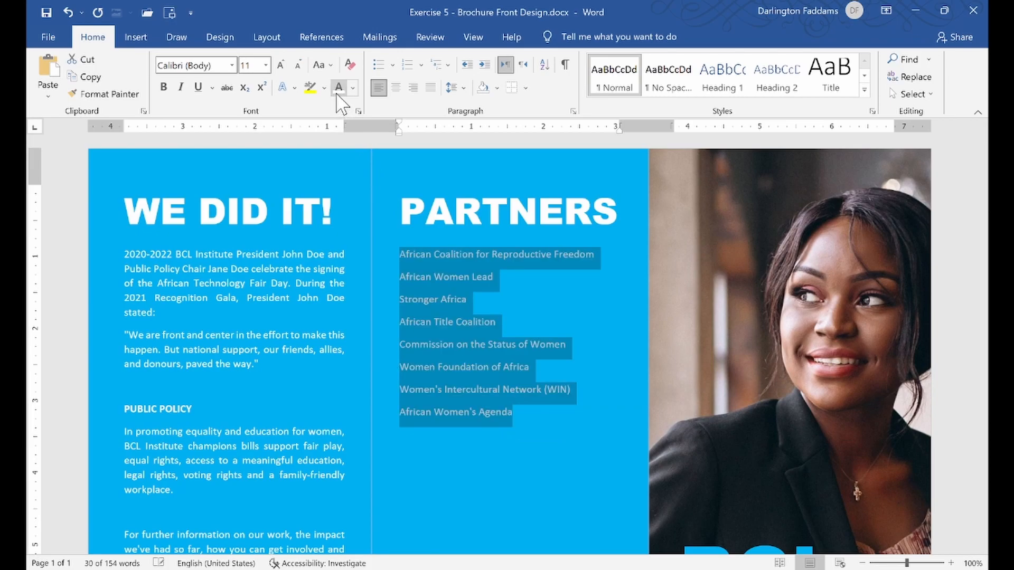
{"action": "left_click", "coordinate": [451, 259]}
{"action": "left_click_drag", "start_coordinate": [400, 255], "coordinate": [512, 417]}
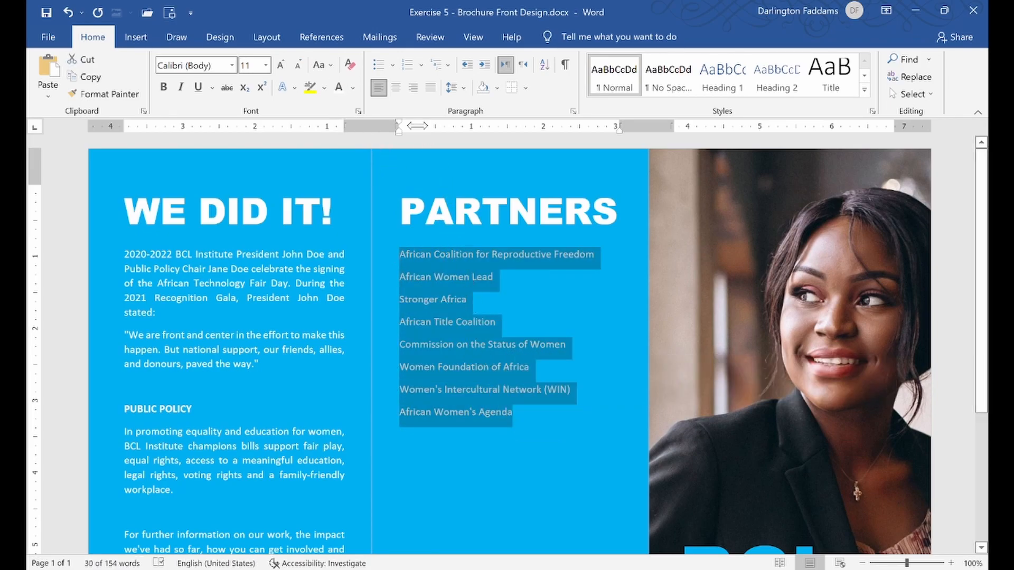
{"action": "left_click", "coordinate": [396, 88]}
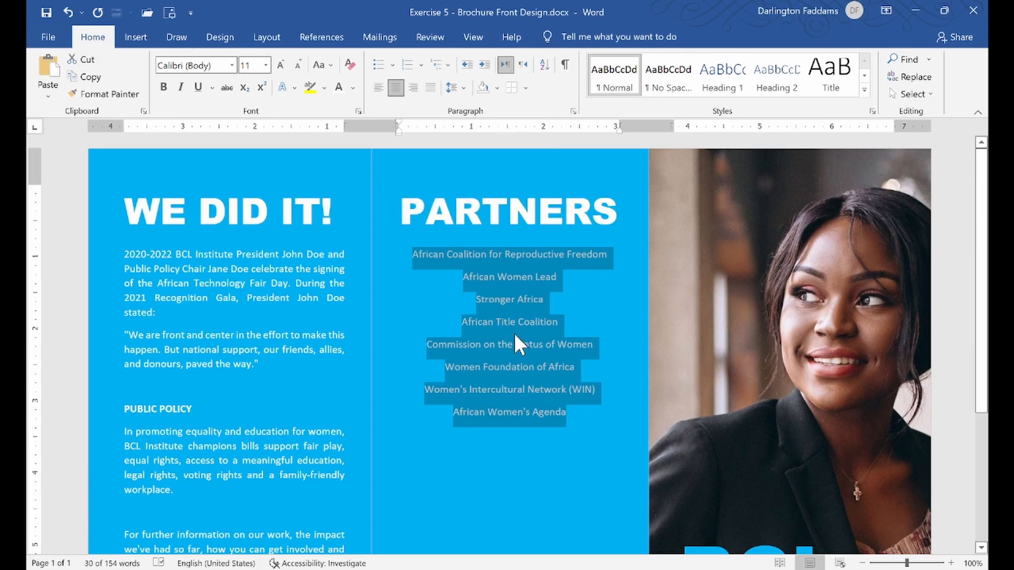
{"action": "left_click", "coordinate": [575, 444]}
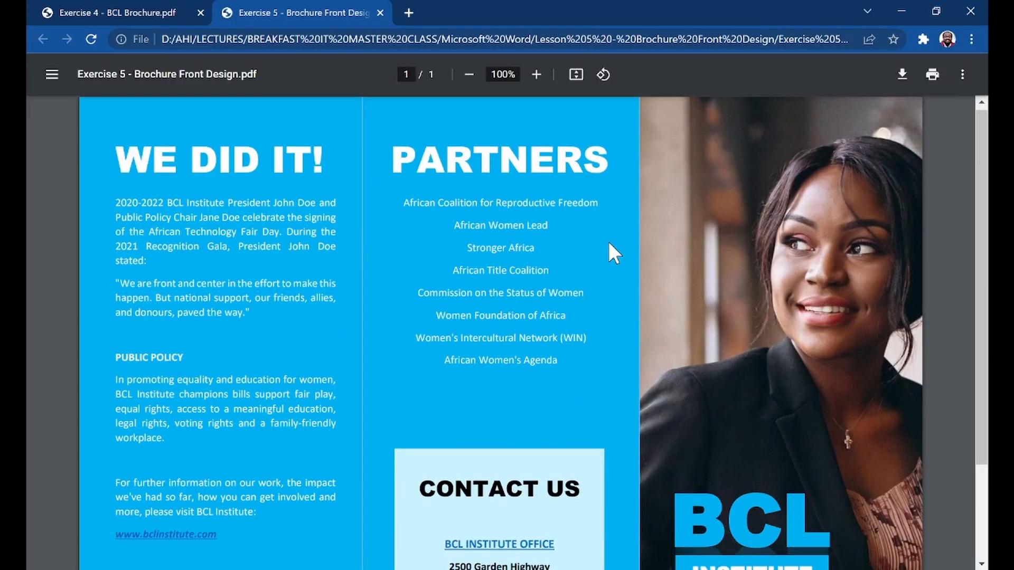
Check the CONTACT US box in the reference PDF, and draw a text box about 3.16" high and 3.22" wide below the partner list in Word
{"action": "scroll", "coordinate": [608, 242], "scroll_direction": "down", "scroll_amount": 1}
{"action": "scroll", "coordinate": [608, 241], "scroll_direction": "down", "scroll_amount": 2}
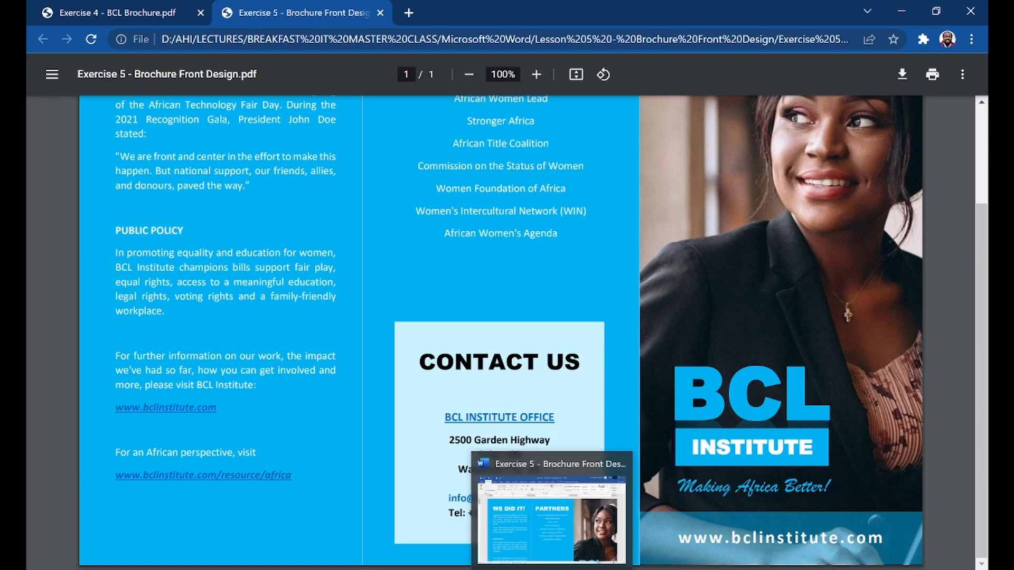
{"action": "left_click", "coordinate": [552, 569]}
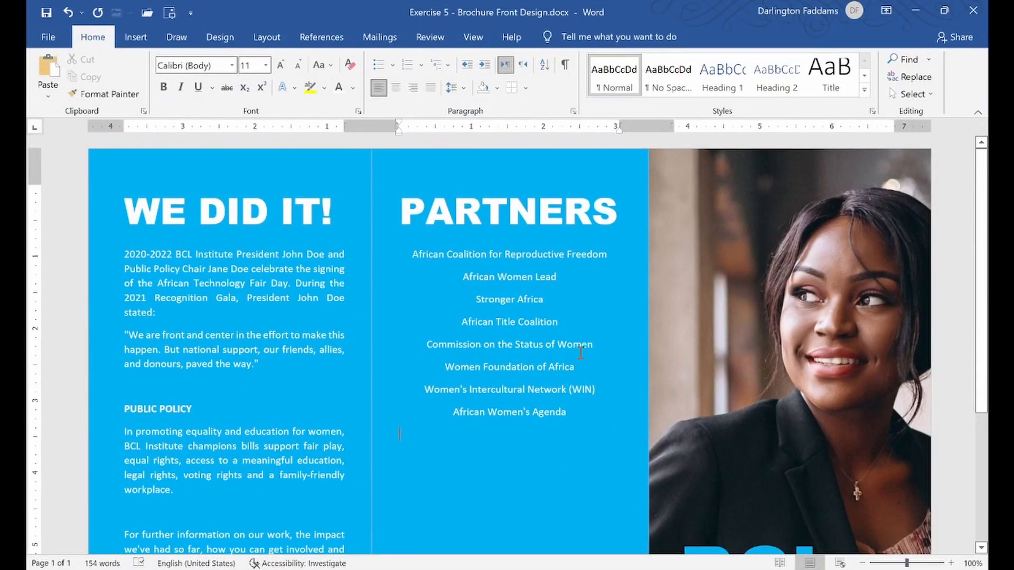
{"action": "scroll", "coordinate": [604, 230], "scroll_direction": "down", "scroll_amount": 5}
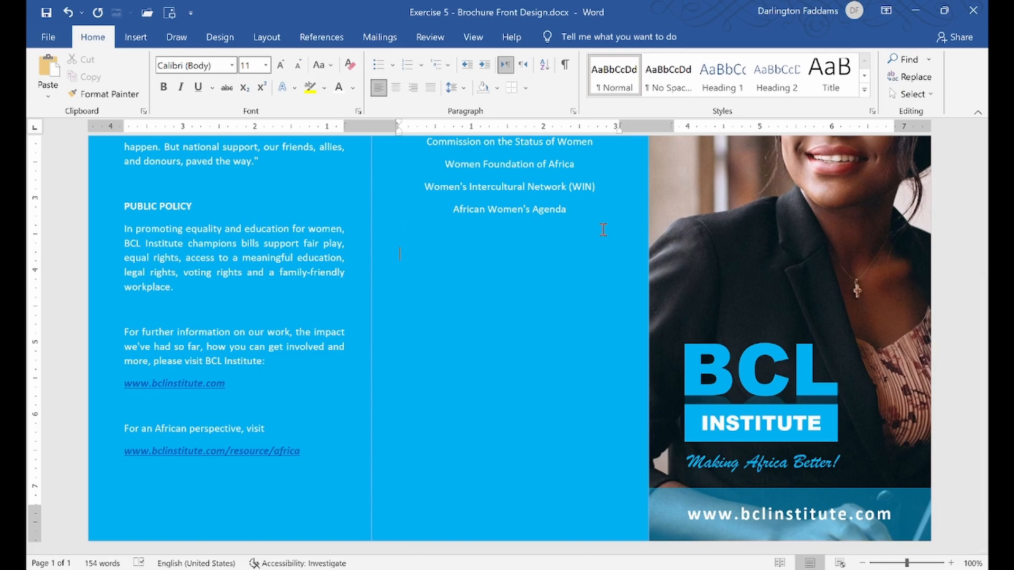
{"action": "left_click", "coordinate": [135, 38]}
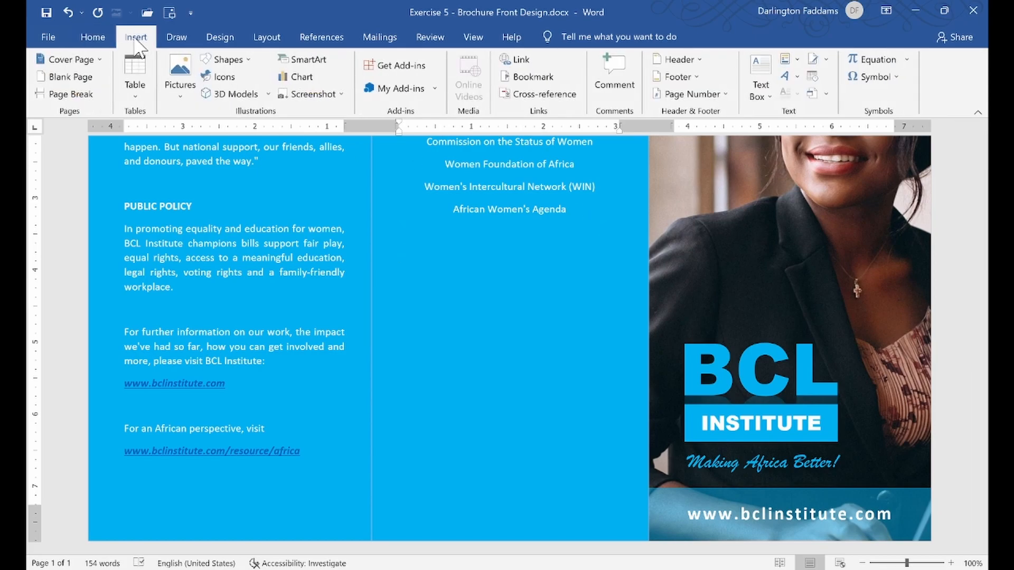
{"action": "left_click", "coordinate": [770, 97]}
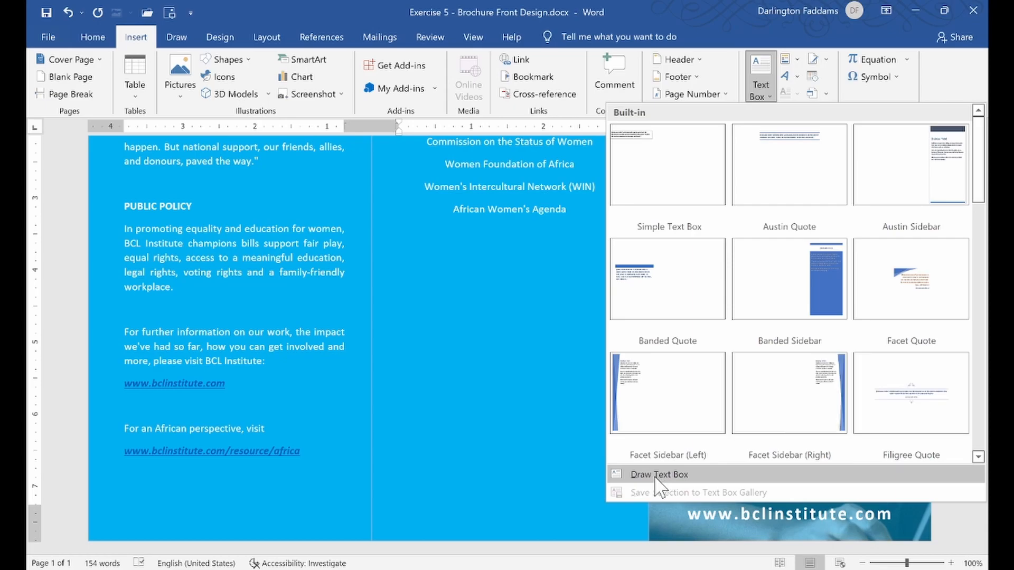
{"action": "left_click", "coordinate": [687, 475]}
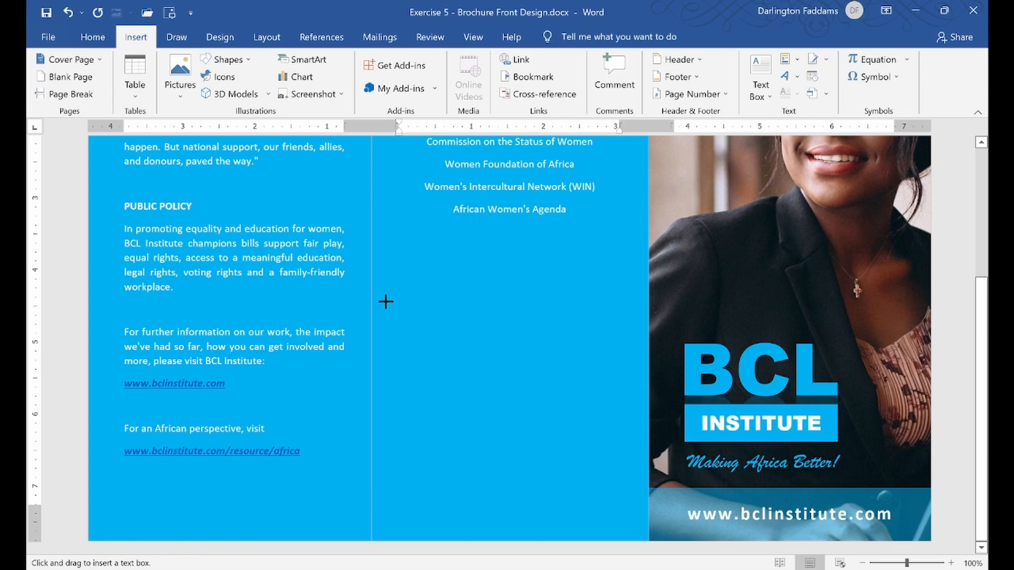
{"action": "left_click_drag", "start_coordinate": [389, 299], "coordinate": [623, 529]}
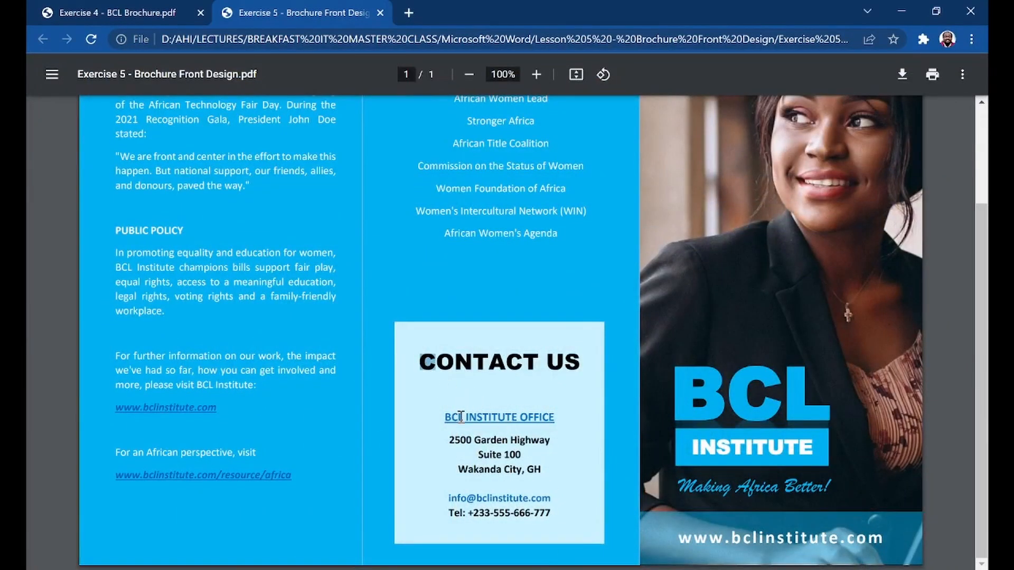
Copy the whole CONTACT US block from the reference PDF and paste it into the new Word text box as text only
{"action": "left_click_drag", "start_coordinate": [460, 417], "coordinate": [565, 523]}
{"action": "right_click", "coordinate": [514, 366]}
{"action": "left_click", "coordinate": [542, 379]}
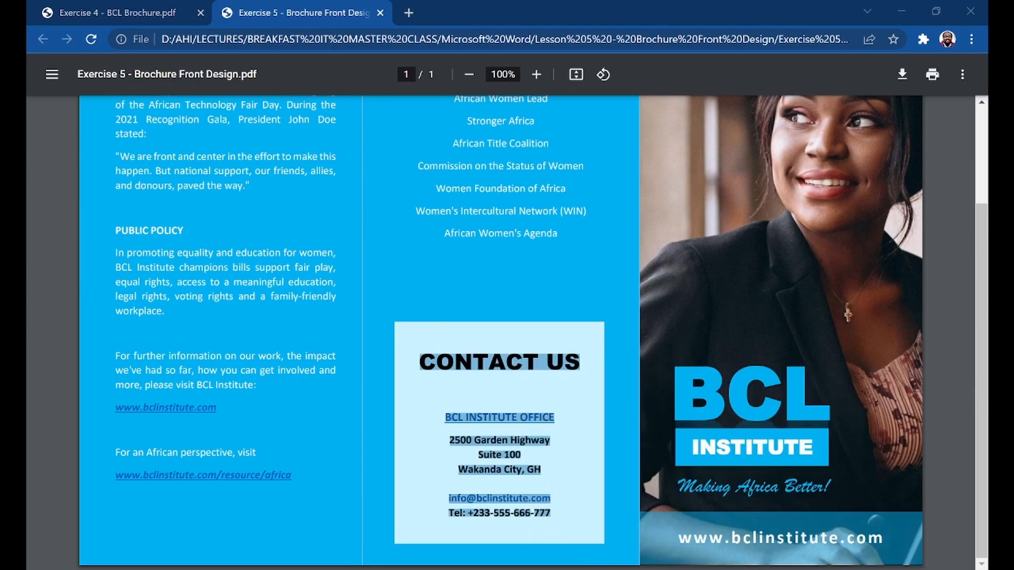
{"action": "key", "text": "alt+Tab"}
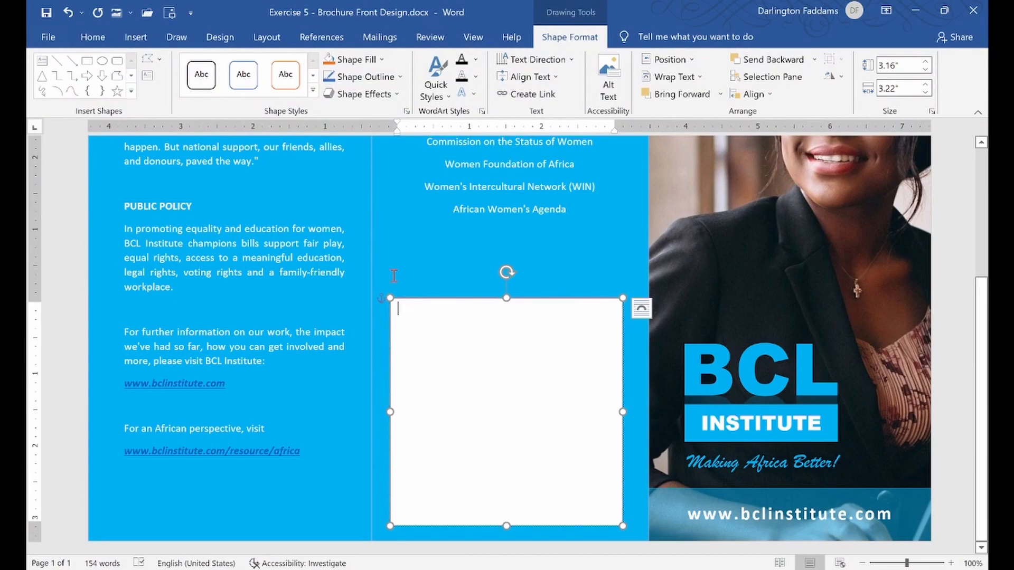
{"action": "left_click", "coordinate": [98, 38]}
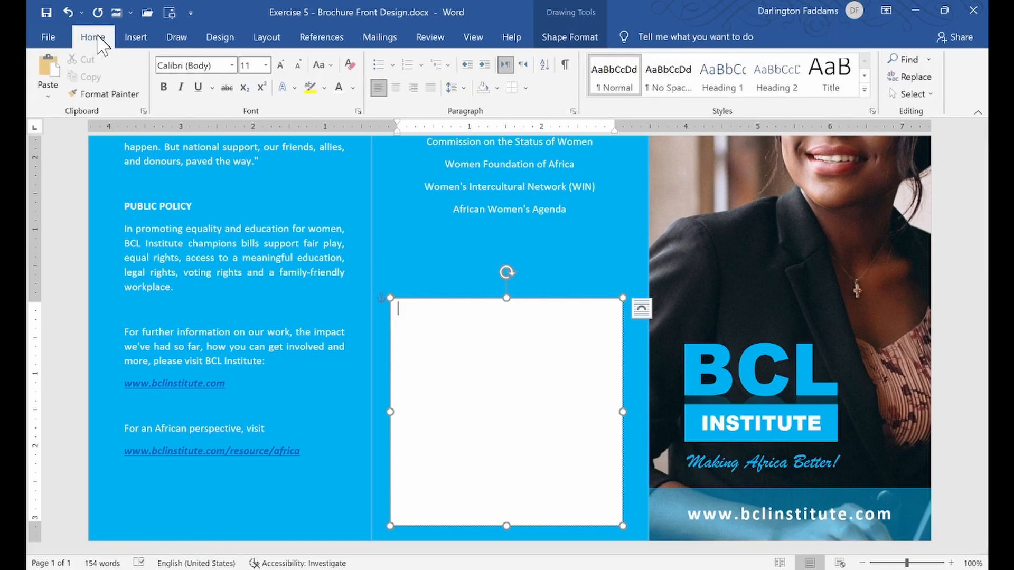
{"action": "left_click", "coordinate": [48, 97]}
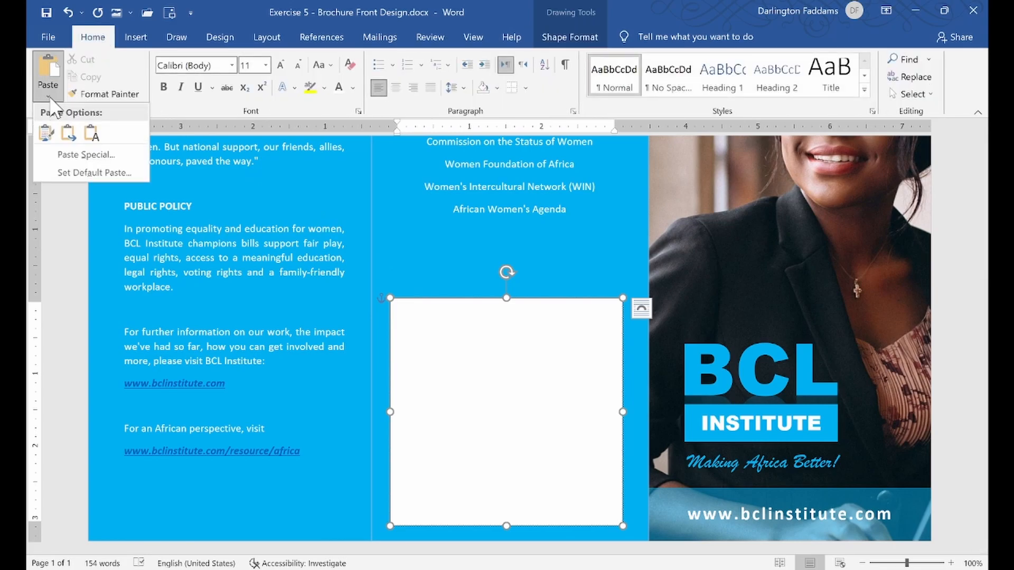
{"action": "left_click", "coordinate": [92, 133]}
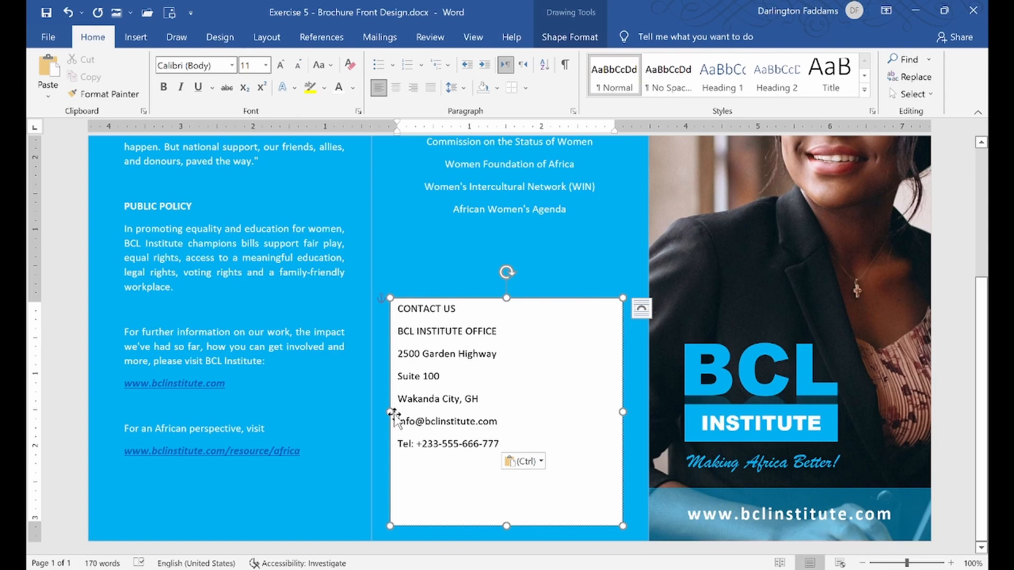
Narrow the contact text box slightly from both sides within the middle panel
{"action": "left_click_drag", "start_coordinate": [391, 412], "coordinate": [397, 413]}
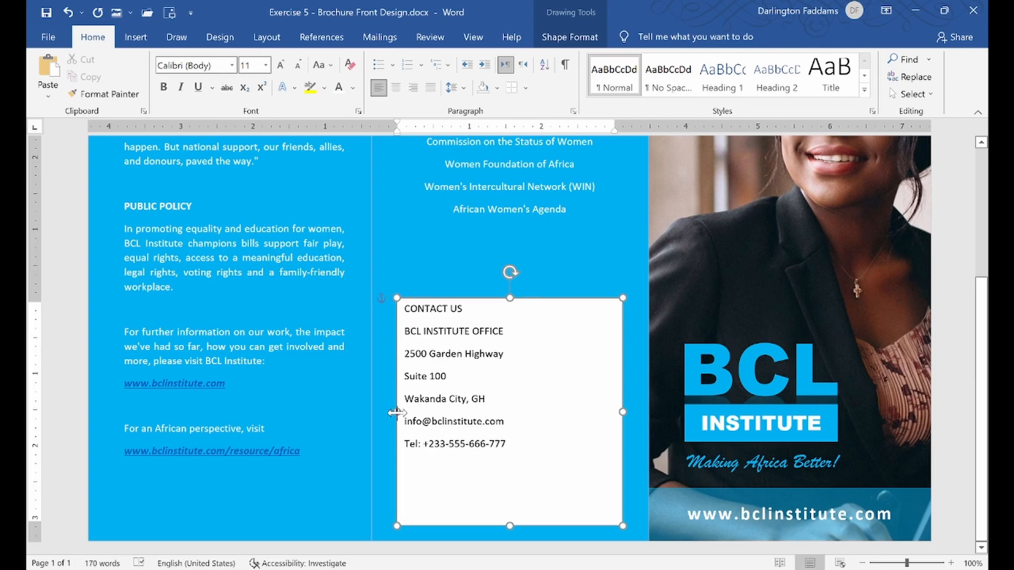
{"action": "left_click_drag", "start_coordinate": [623, 410], "coordinate": [617, 411]}
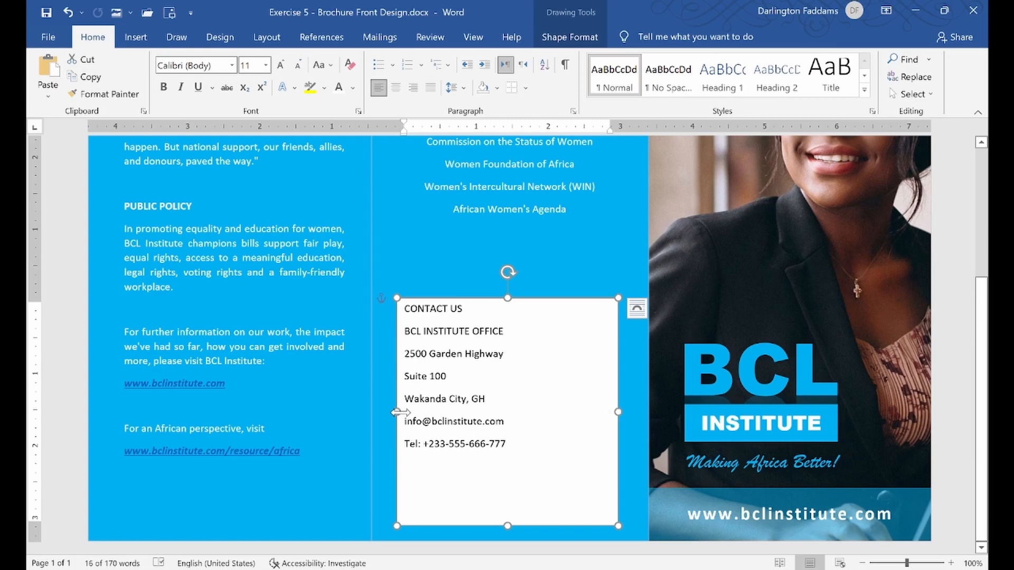
{"action": "left_click_drag", "start_coordinate": [400, 412], "coordinate": [400, 412]}
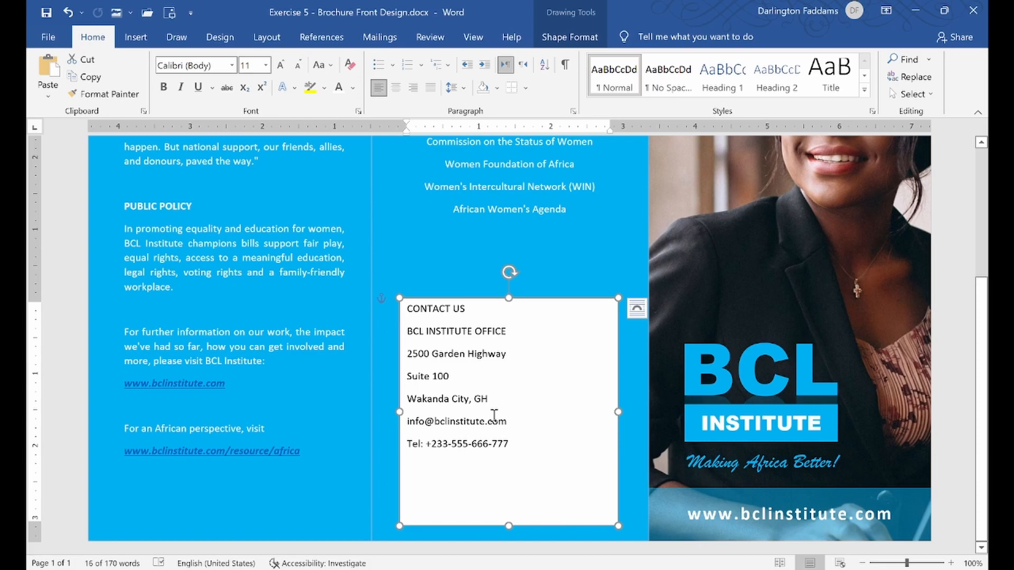
{"action": "left_click", "coordinate": [464, 363]}
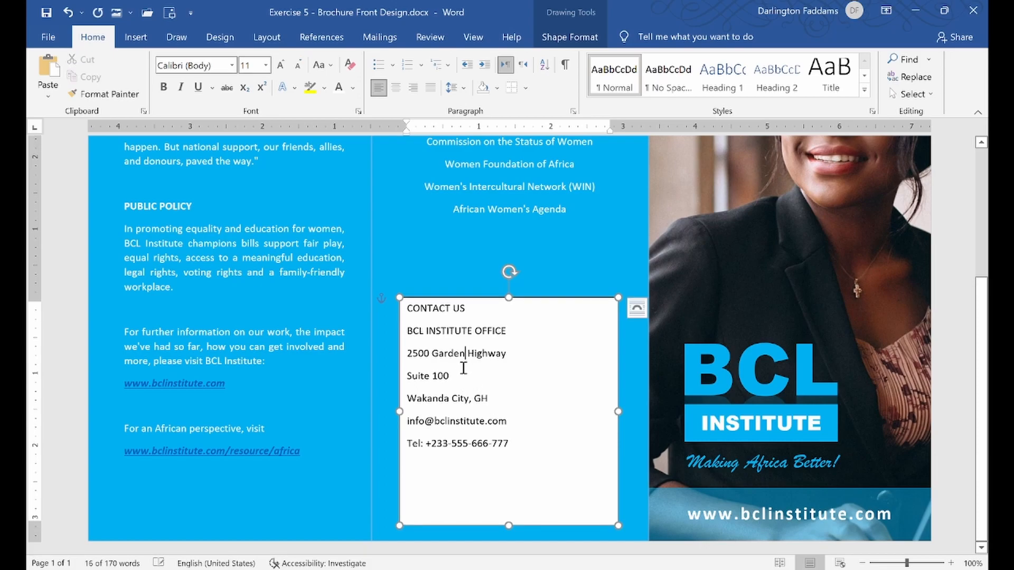
{"action": "left_click", "coordinate": [563, 343]}
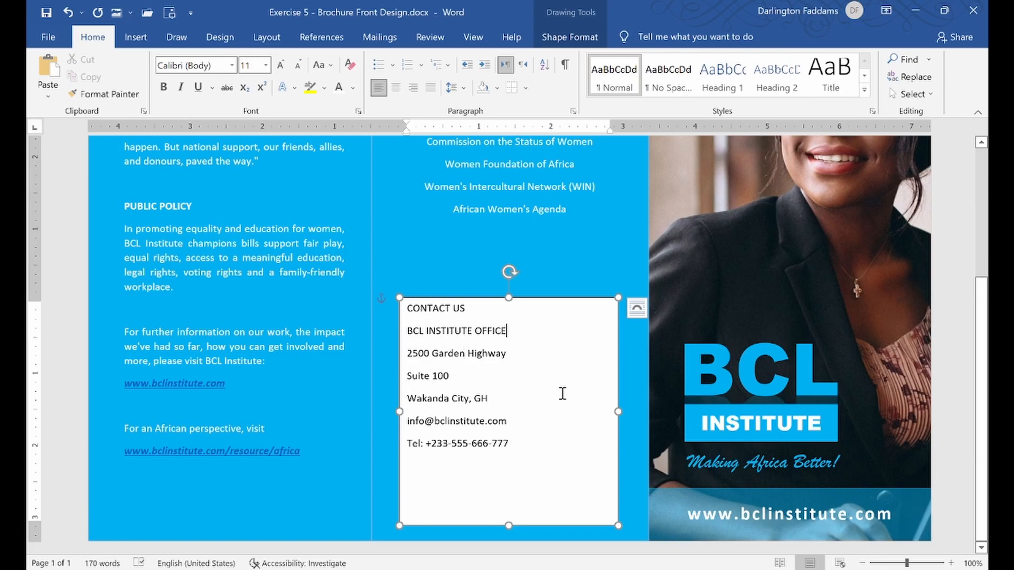
Compare the contact box with the reference PDF, and in Word widen it slightly and raise its upper edge a little
{"action": "left_click", "coordinate": [568, 569]}
{"action": "left_click", "coordinate": [583, 333]}
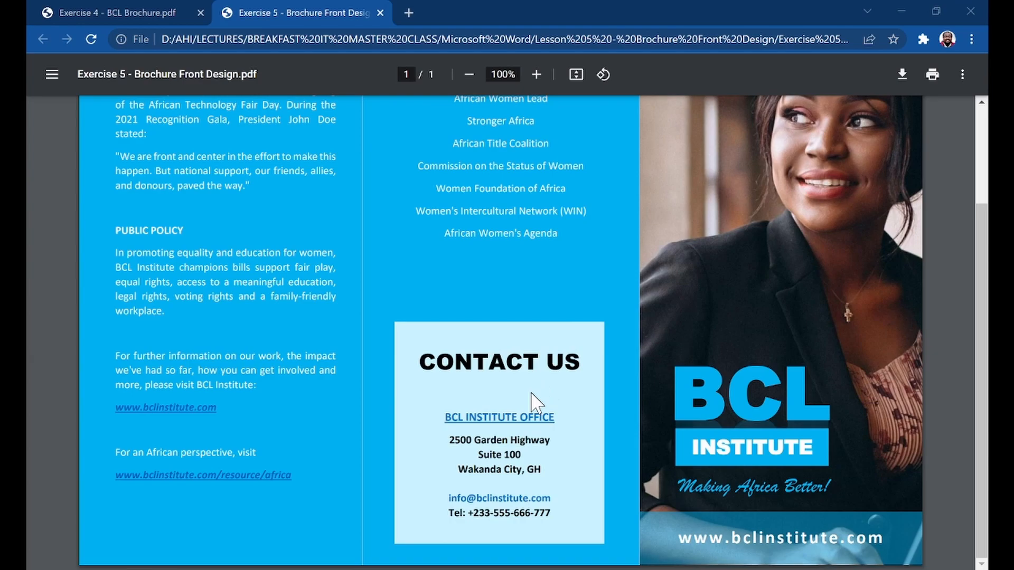
{"action": "left_click", "coordinate": [565, 562]}
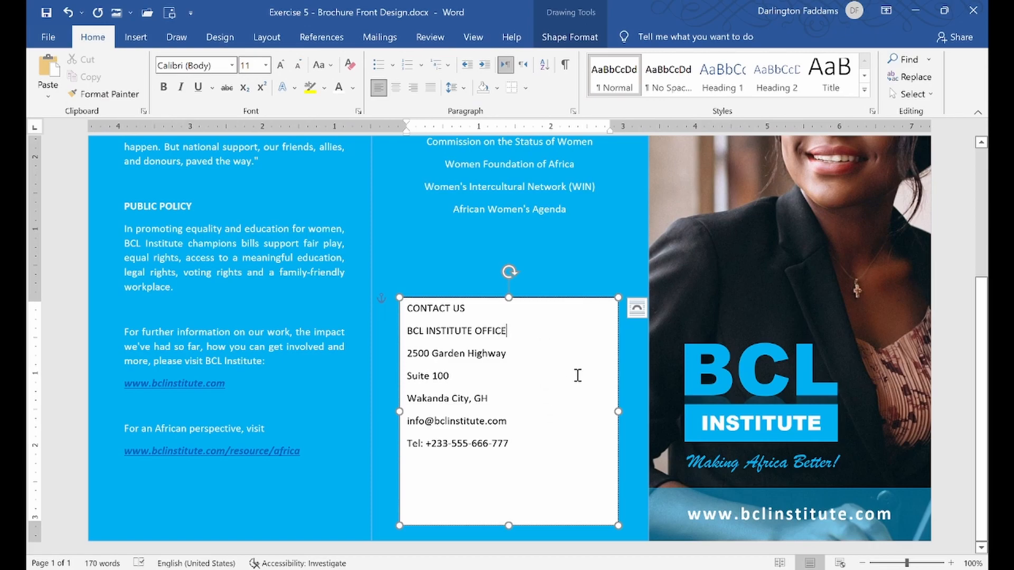
{"action": "left_click_drag", "start_coordinate": [618, 411], "coordinate": [620, 415]}
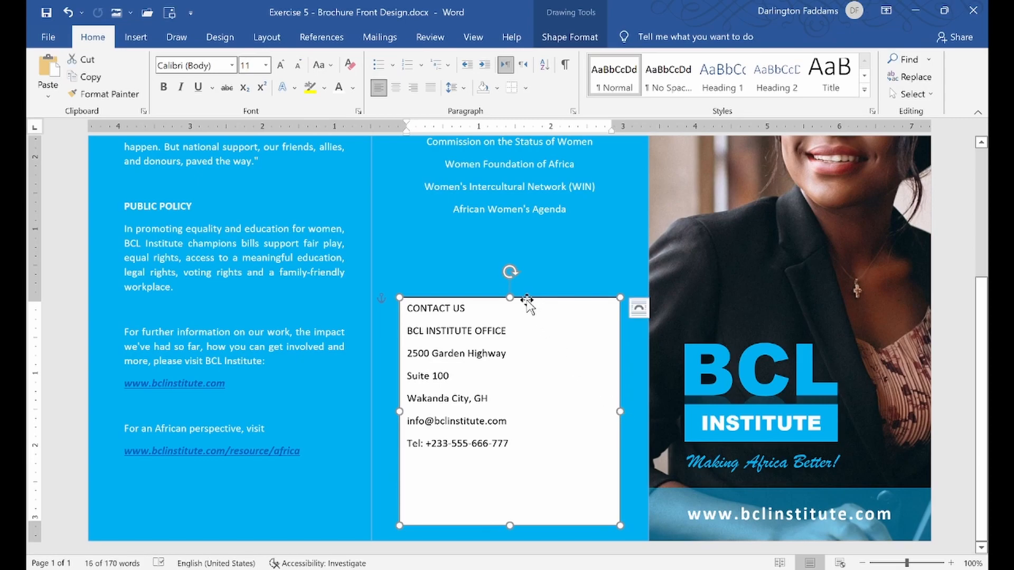
{"action": "left_click_drag", "start_coordinate": [512, 298], "coordinate": [512, 297]}
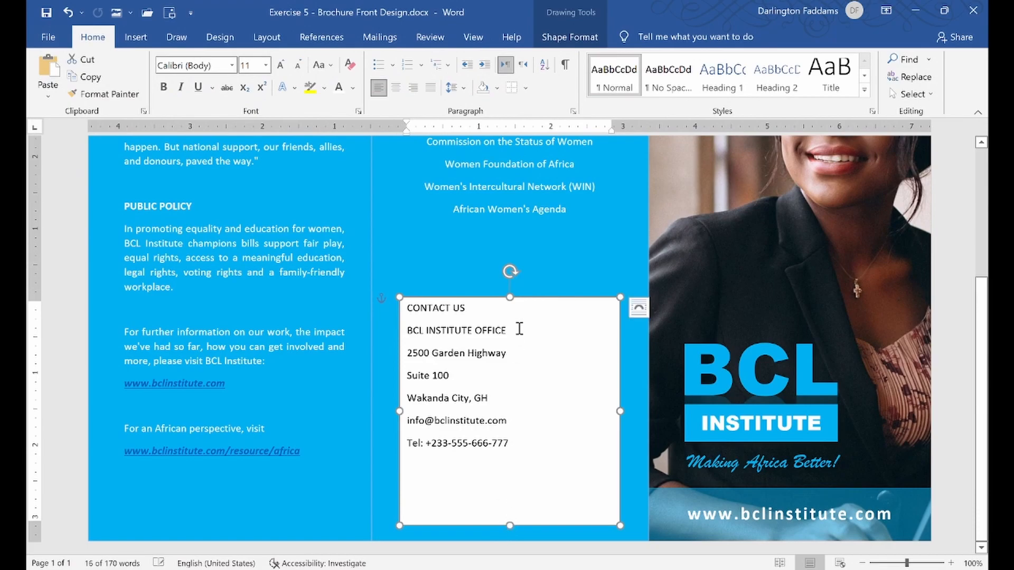
Give the CONTACT US text box a solid fill in the light blue standard colour
{"action": "right_click", "coordinate": [509, 297]}
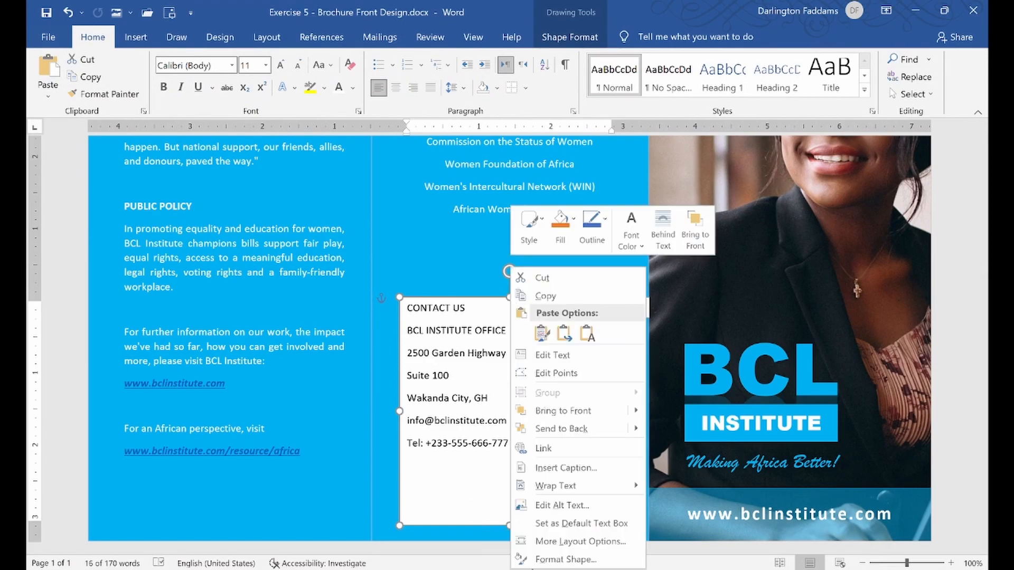
{"action": "left_click", "coordinate": [551, 561]}
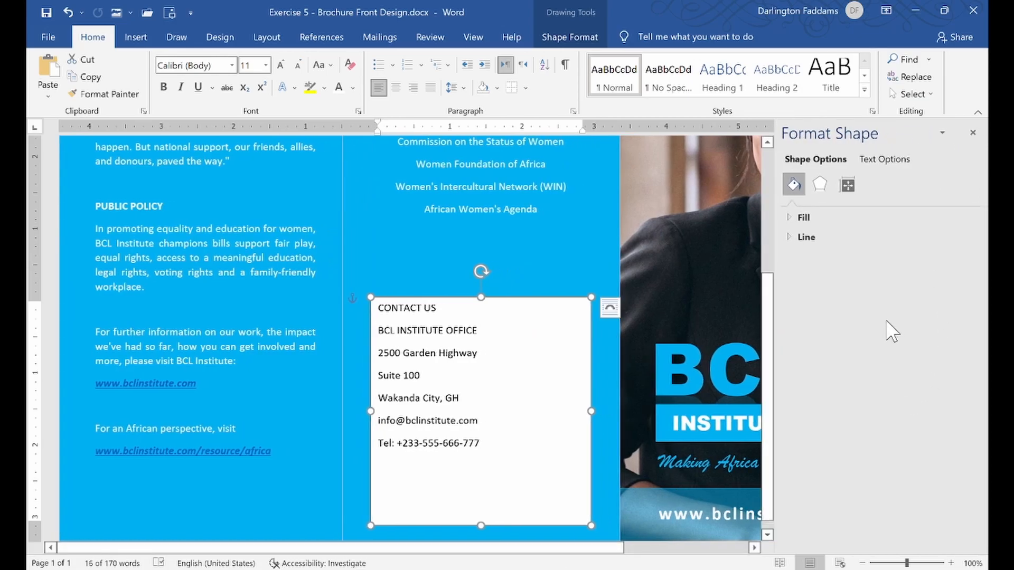
{"action": "left_click", "coordinate": [790, 217]}
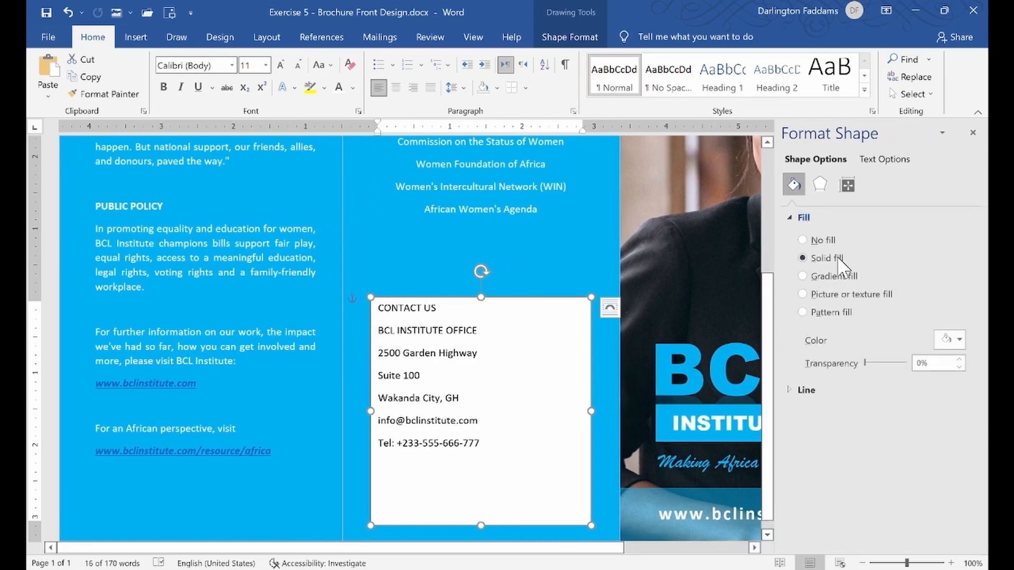
{"action": "left_click", "coordinate": [959, 339]}
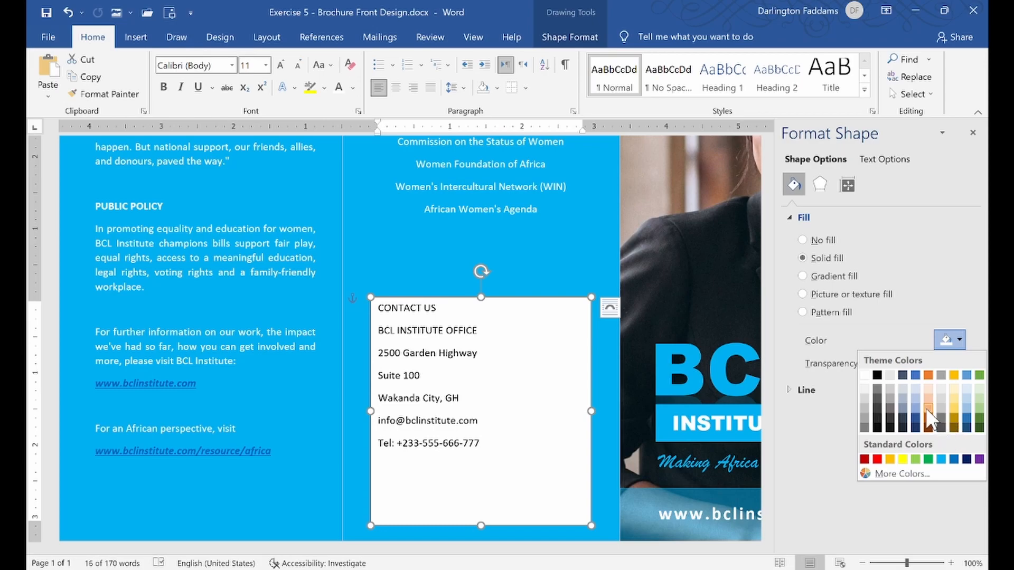
{"action": "left_click", "coordinate": [915, 398]}
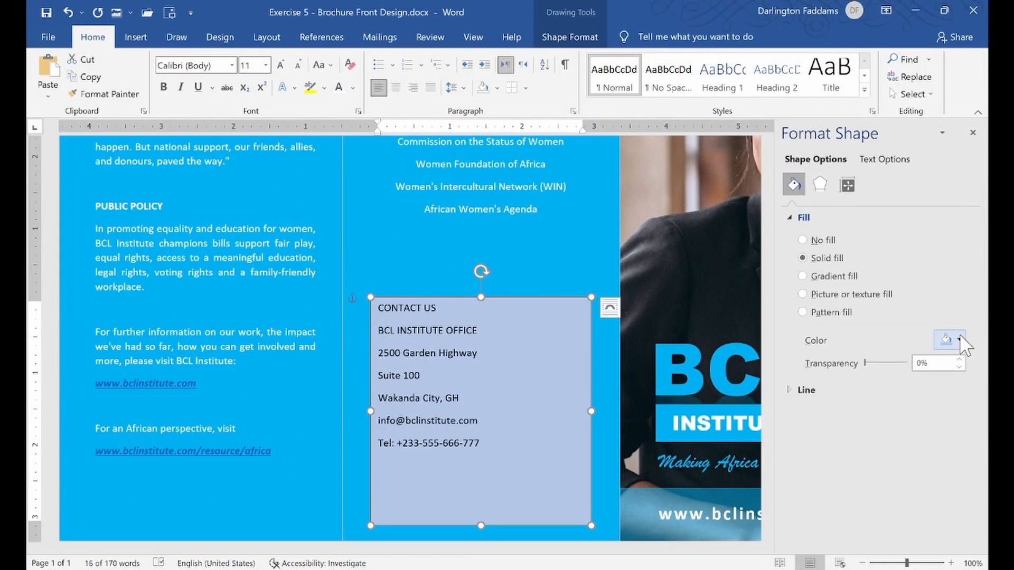
{"action": "left_click", "coordinate": [959, 338]}
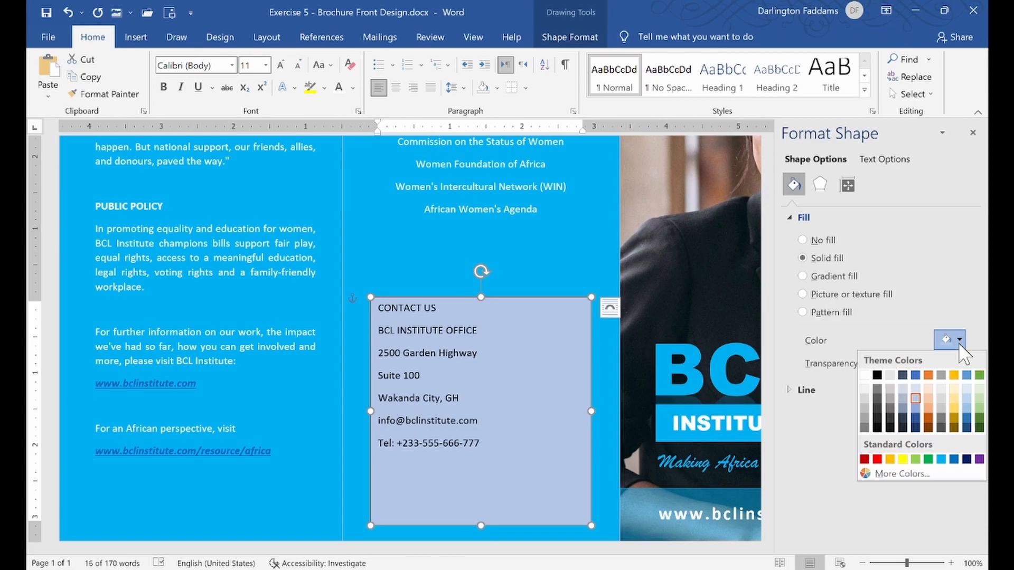
{"action": "left_click", "coordinate": [940, 459]}
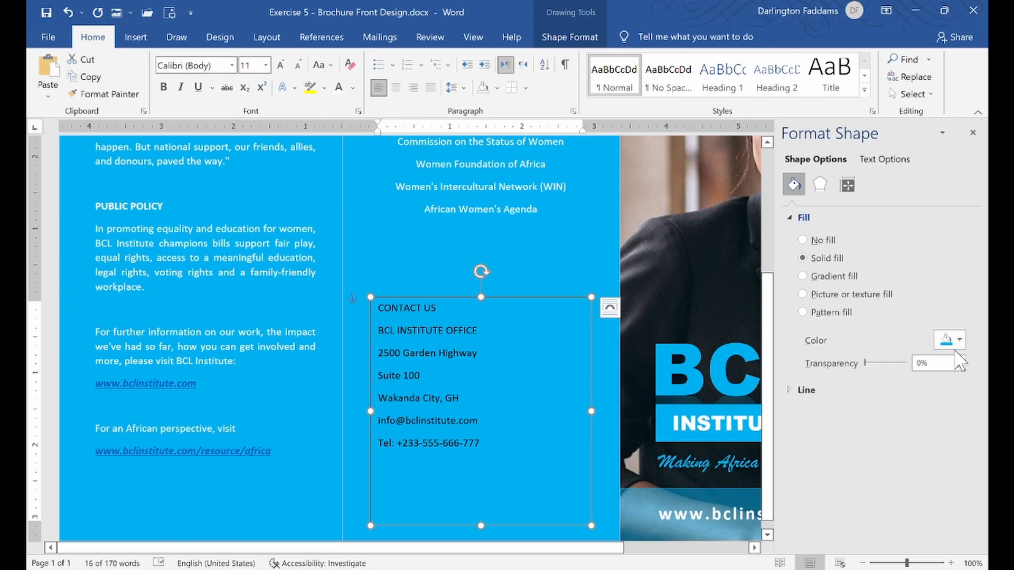
Lighten the CONTACT US text box's fill to the custom pale blue #D9F5FF
{"action": "left_click", "coordinate": [952, 338]}
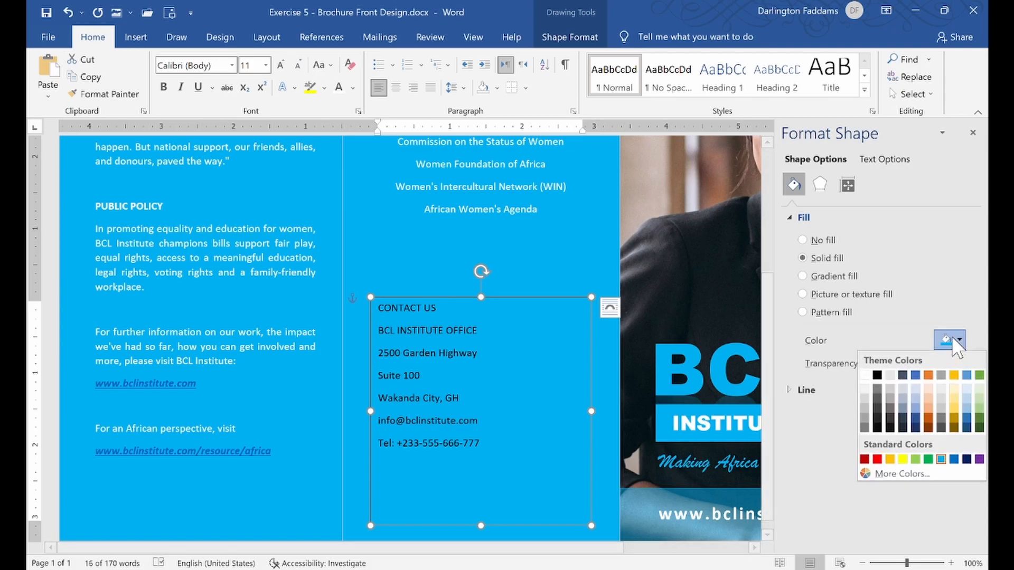
{"action": "left_click", "coordinate": [921, 473]}
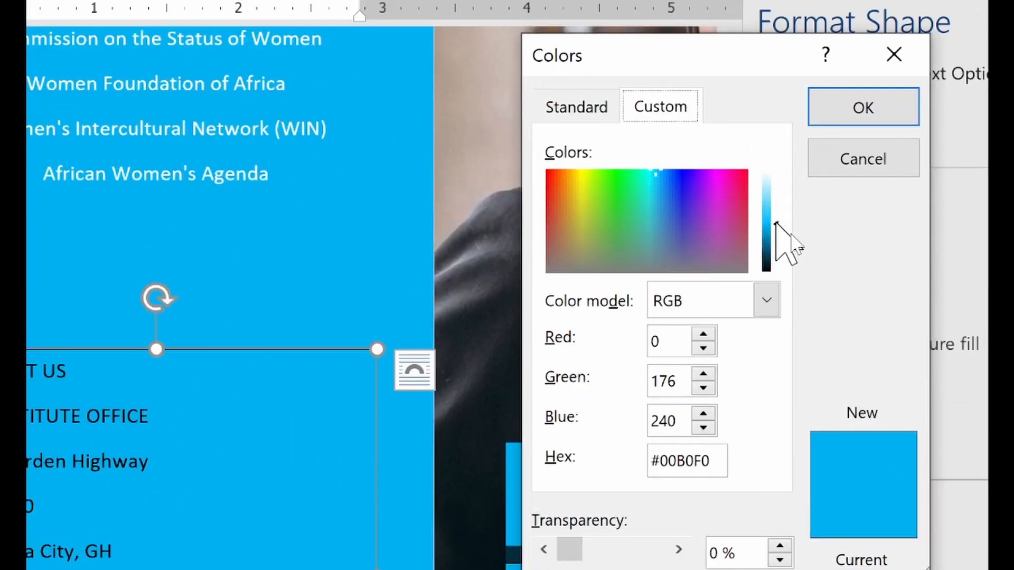
{"action": "left_click_drag", "start_coordinate": [776, 224], "coordinate": [765, 180]}
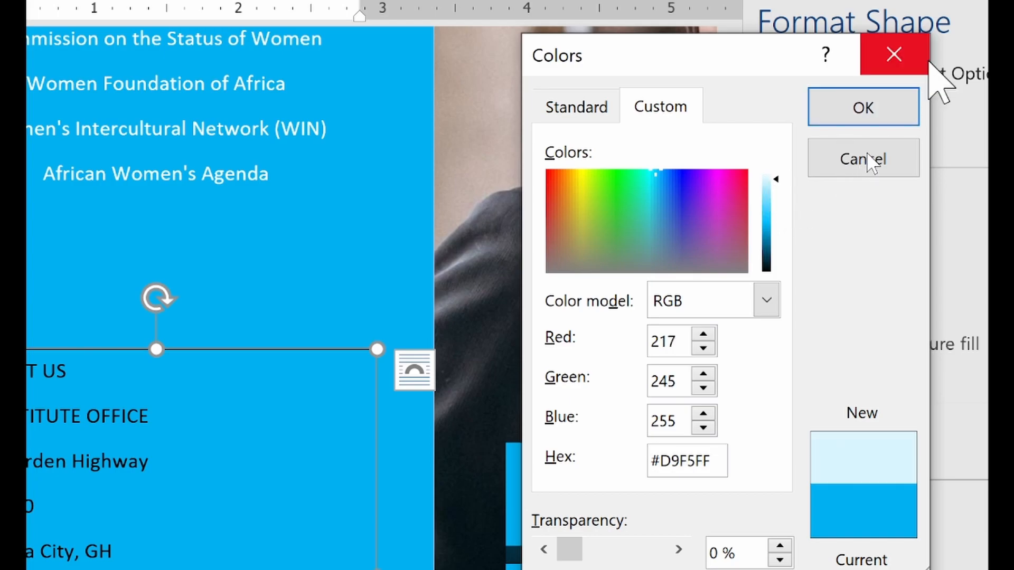
{"action": "left_click", "coordinate": [898, 118]}
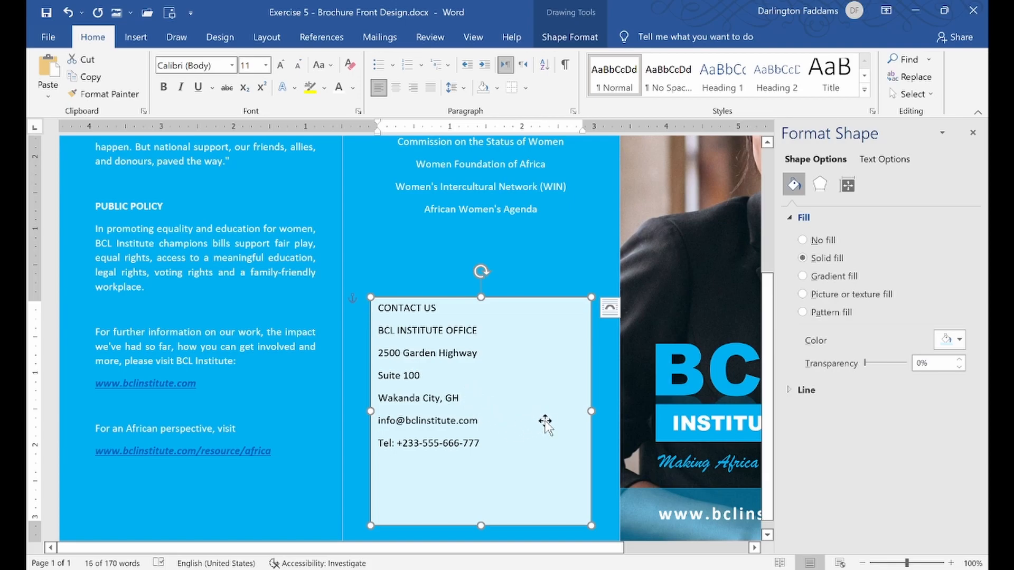
Remove the outline of the CONTACT US text box by setting its line to No line
{"action": "left_click", "coordinate": [485, 283]}
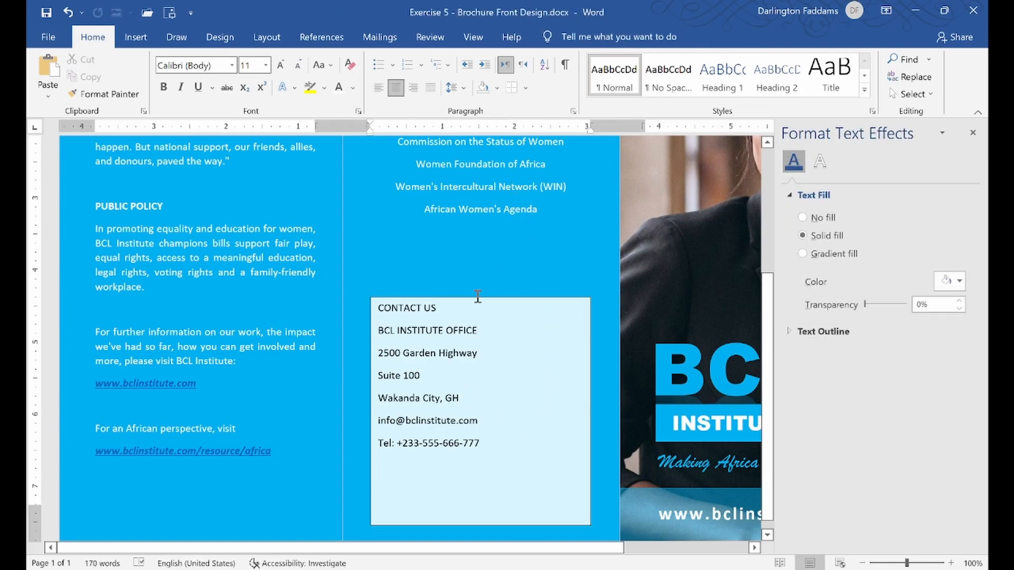
{"action": "left_click", "coordinate": [576, 306]}
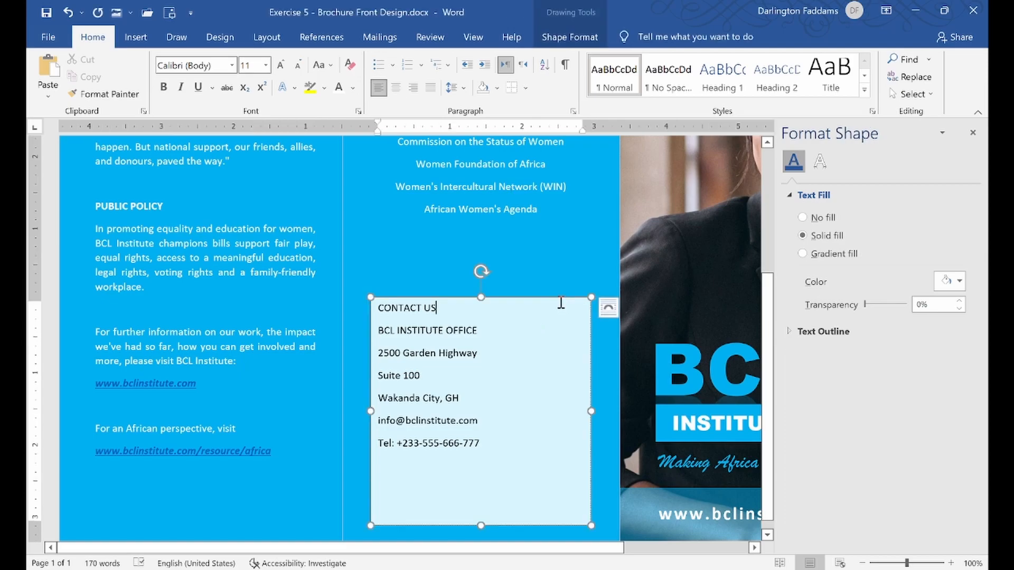
{"action": "left_click", "coordinate": [590, 297]}
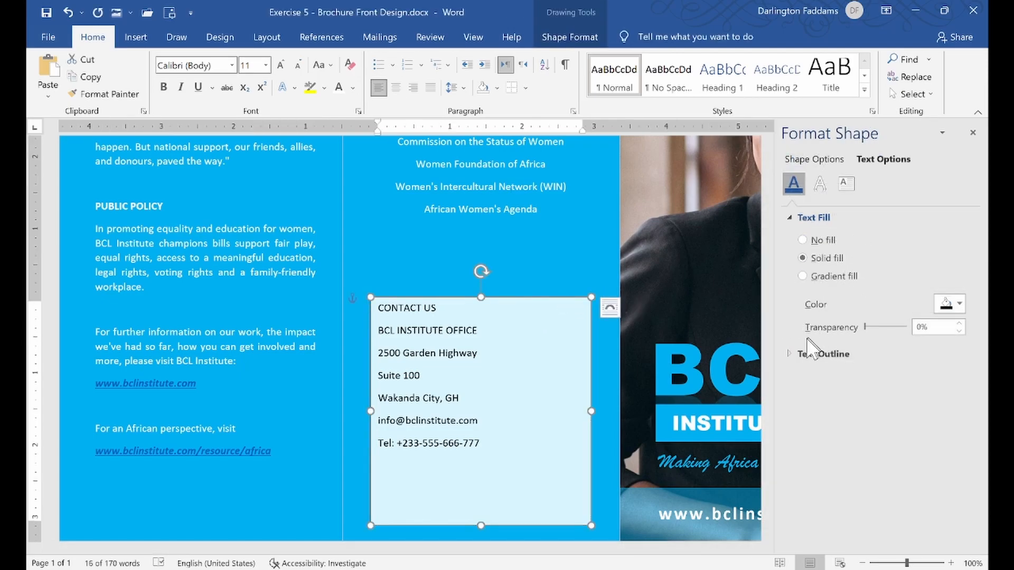
{"action": "left_click", "coordinate": [818, 160]}
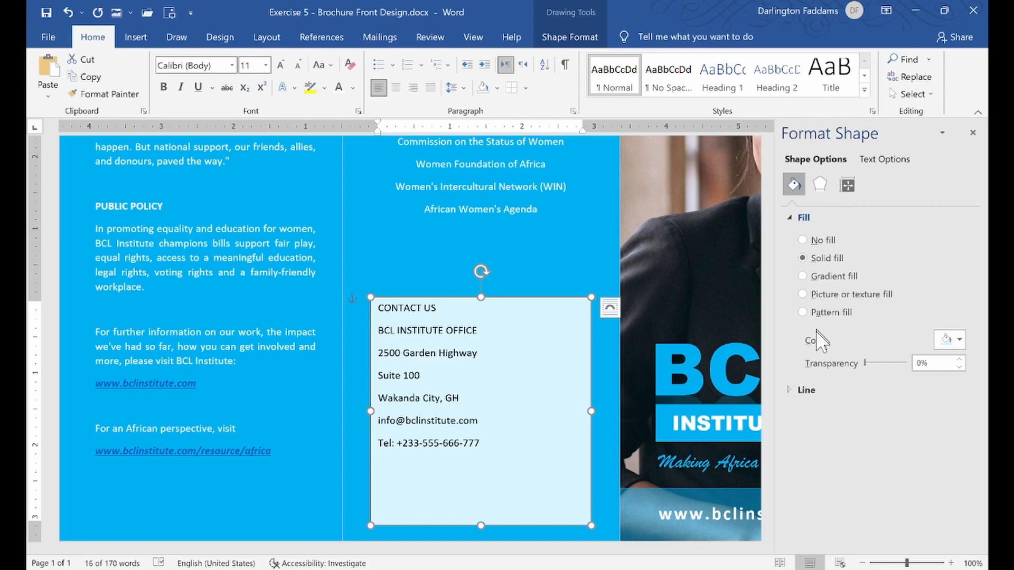
{"action": "left_click", "coordinate": [792, 390]}
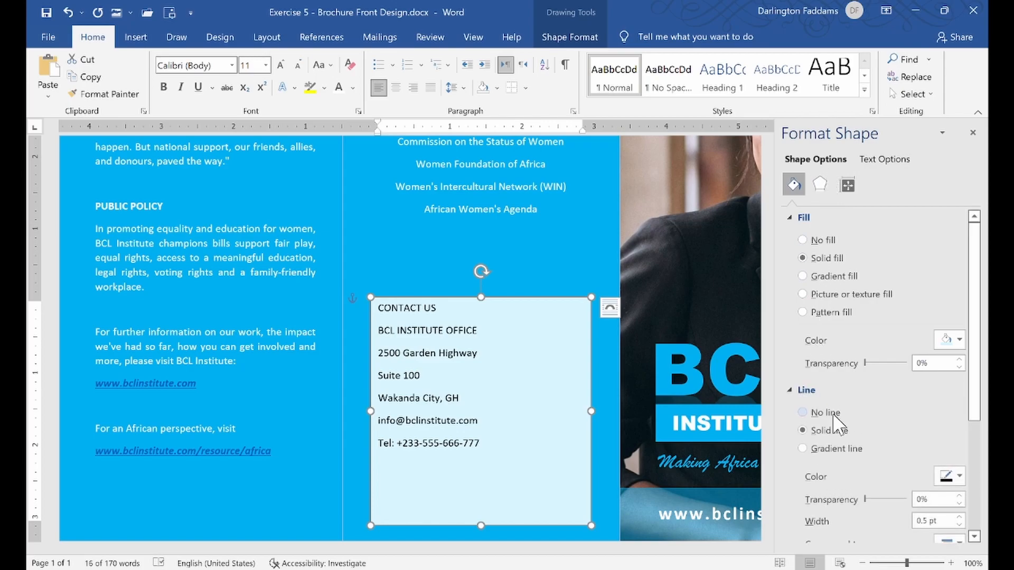
{"action": "left_click", "coordinate": [813, 414]}
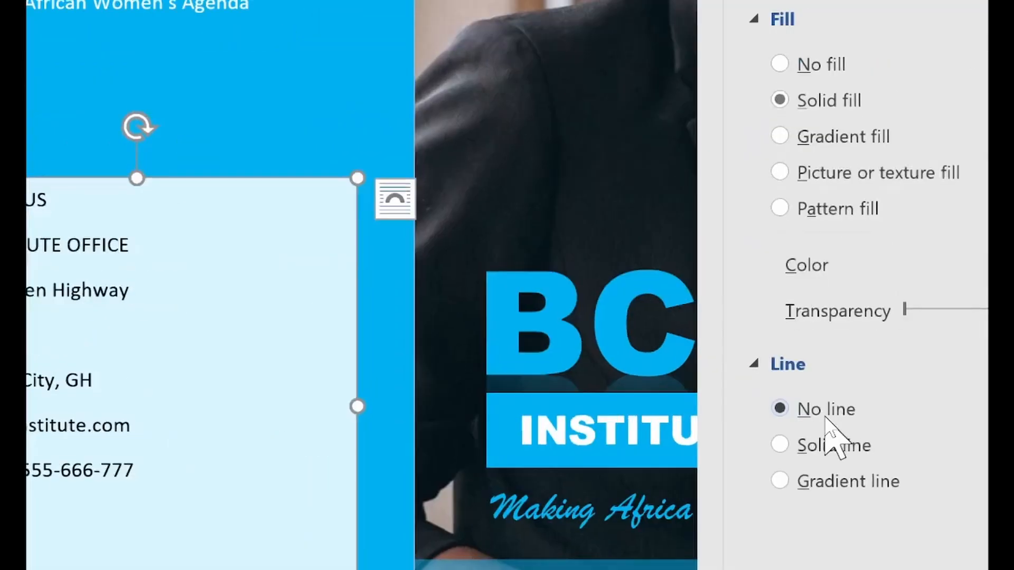
Format the CONTACT US heading in Arial Black, enlarge it by four font-size steps, and centre it
{"action": "left_click", "coordinate": [545, 384]}
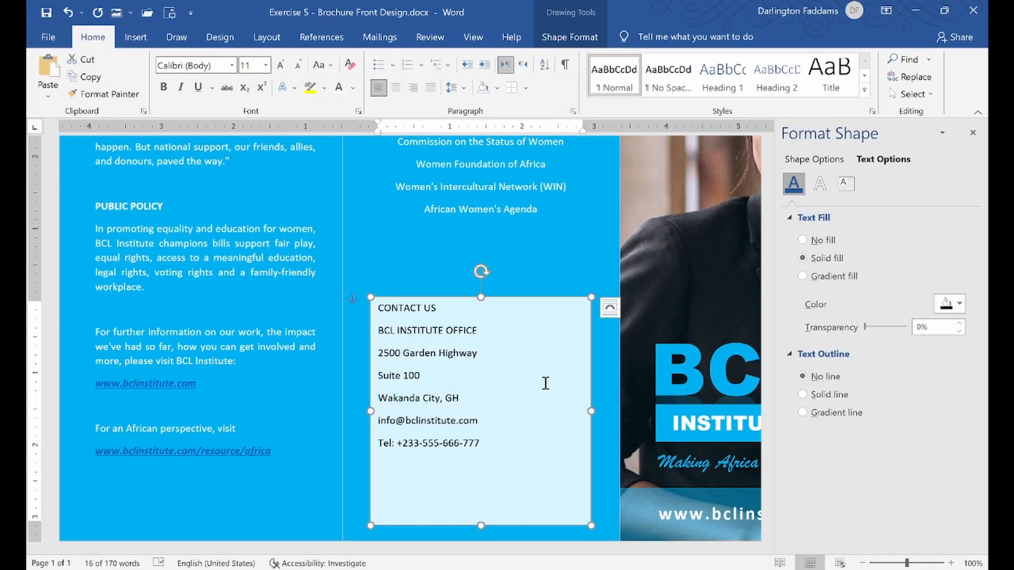
{"action": "left_click_drag", "start_coordinate": [379, 312], "coordinate": [442, 312]}
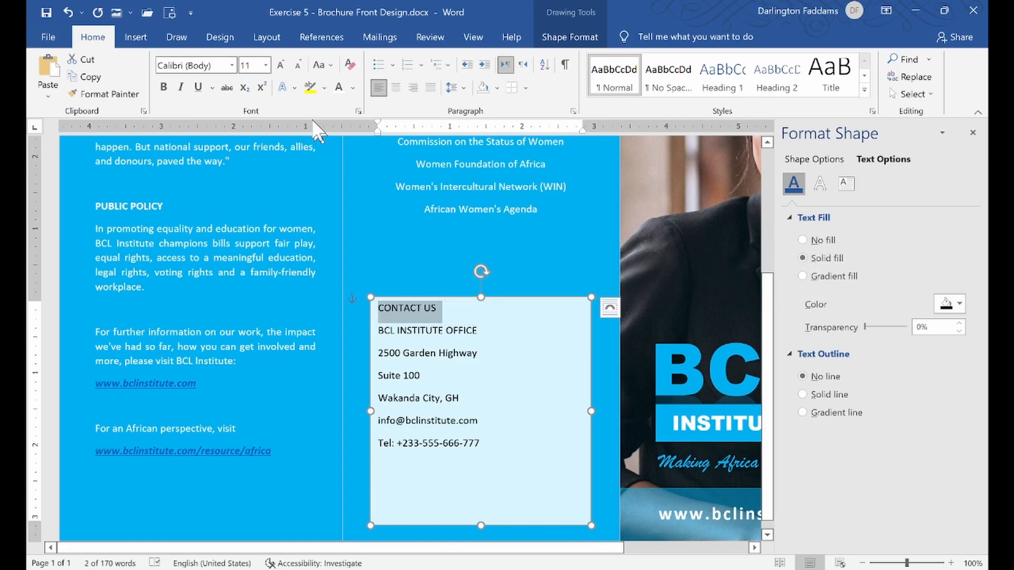
{"action": "left_click", "coordinate": [231, 65]}
{"action": "left_click", "coordinate": [222, 193]}
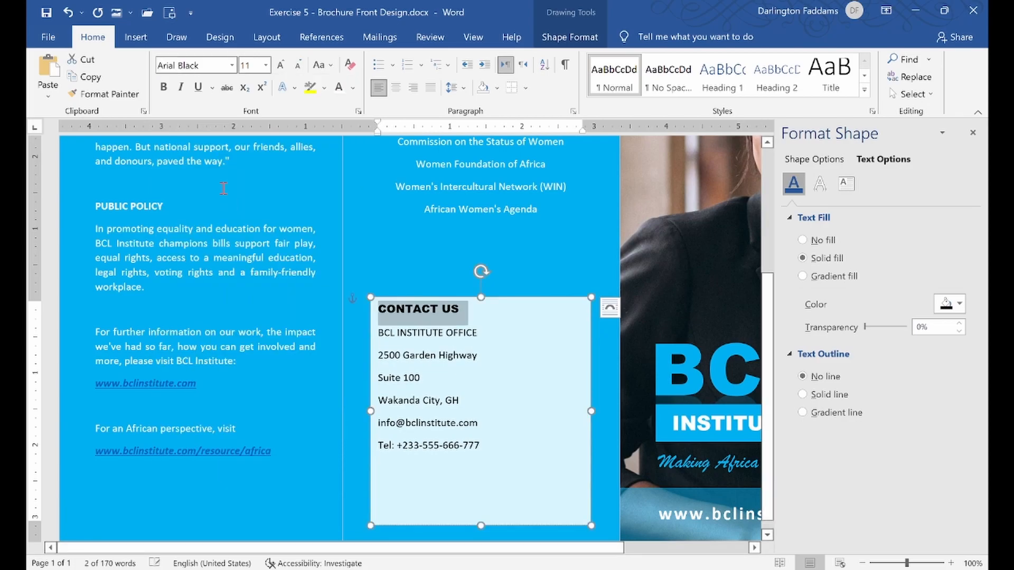
{"action": "left_click", "coordinate": [280, 65]}
{"action": "left_click", "coordinate": [280, 65]}
{"action": "left_click", "coordinate": [280, 65]}
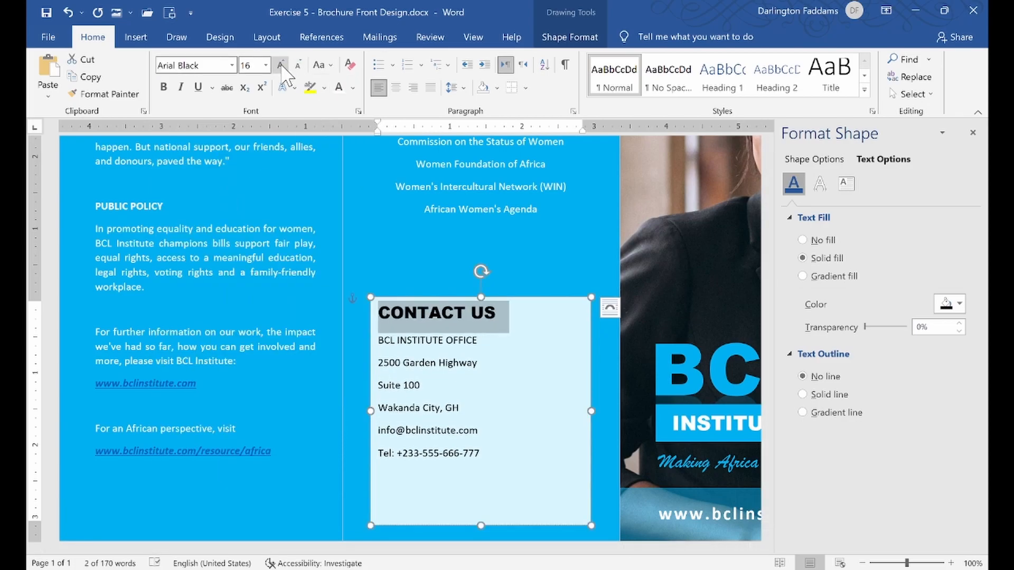
{"action": "left_click", "coordinate": [281, 65]}
{"action": "left_click", "coordinate": [395, 87]}
Check the contact block's spacing in the reference PDF, and add a blank line below the CONTACT US heading in Word
{"action": "left_click", "coordinate": [569, 319]}
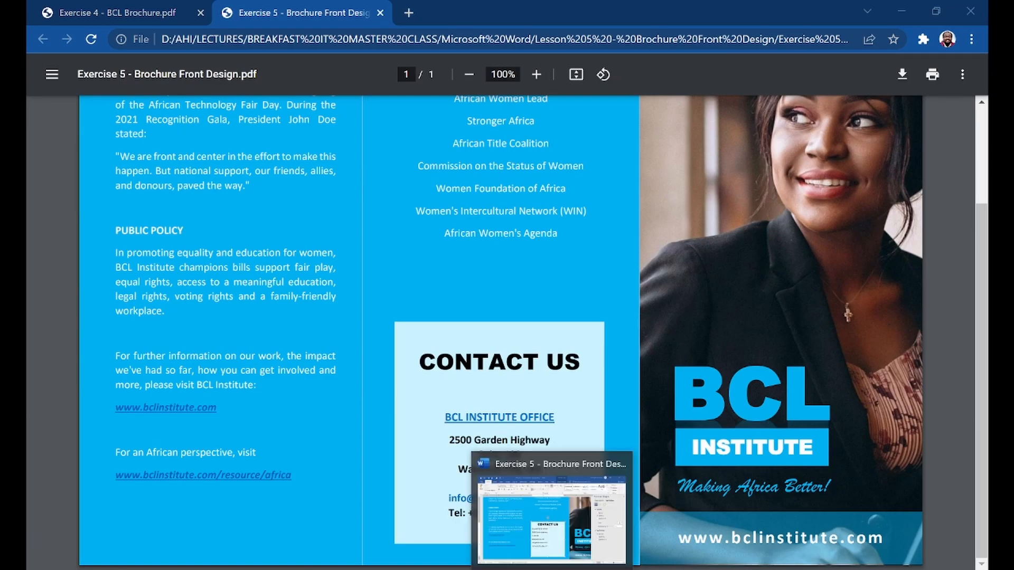
{"action": "left_click", "coordinate": [578, 562]}
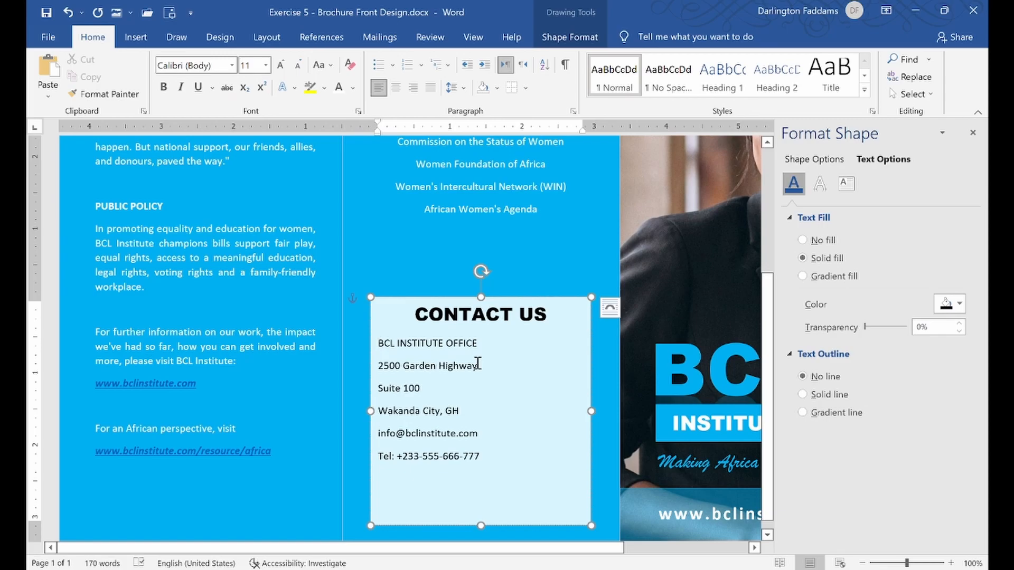
{"action": "key", "text": "Return"}
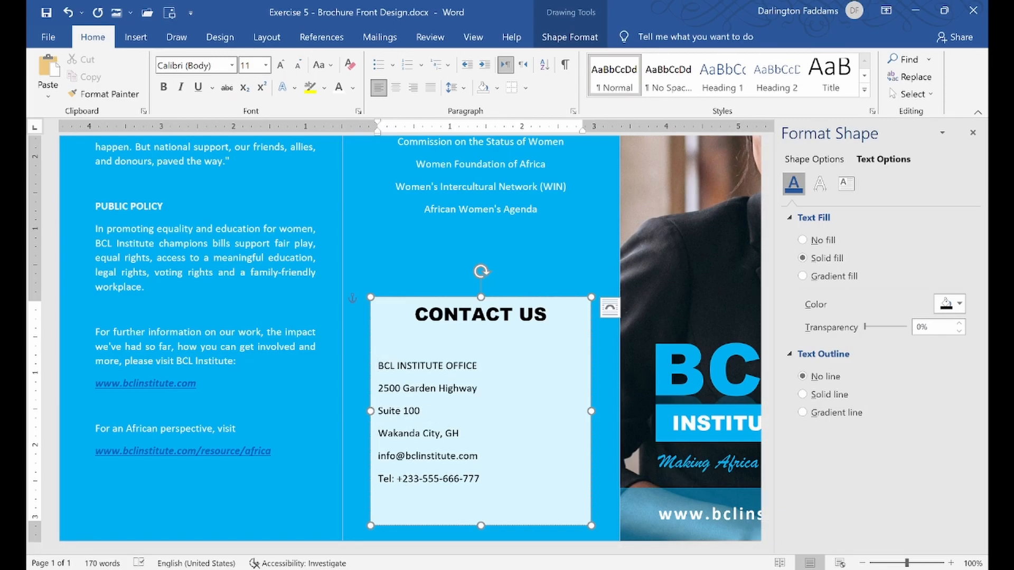
Make the BCL INSTITUTE OFFICE line bold, underlined and 12 pt, in the blue standard colour
{"action": "left_click_drag", "start_coordinate": [380, 365], "coordinate": [485, 365]}
{"action": "left_click", "coordinate": [475, 340]}
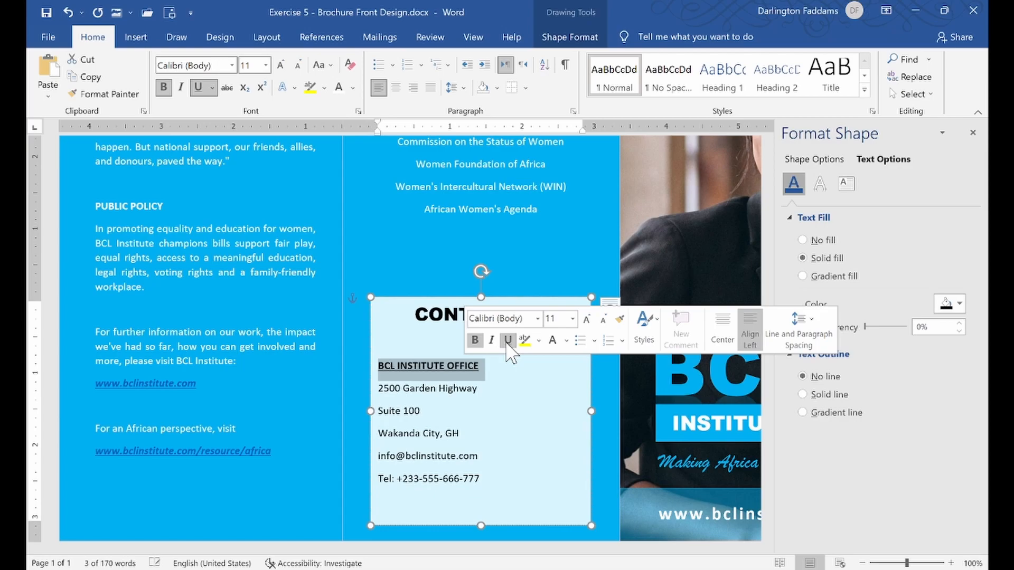
{"action": "left_click", "coordinate": [587, 319]}
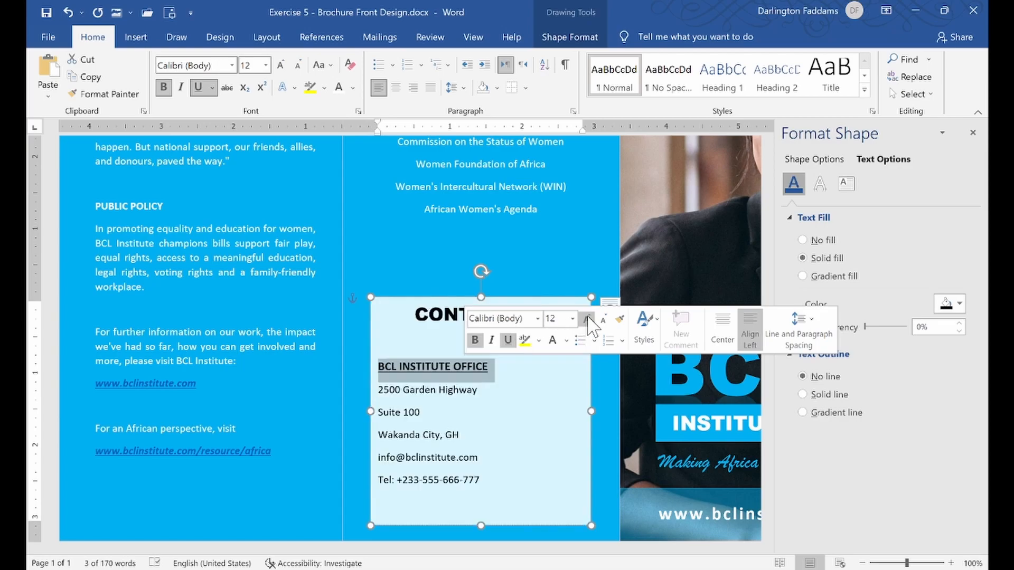
{"action": "left_click", "coordinate": [567, 340]}
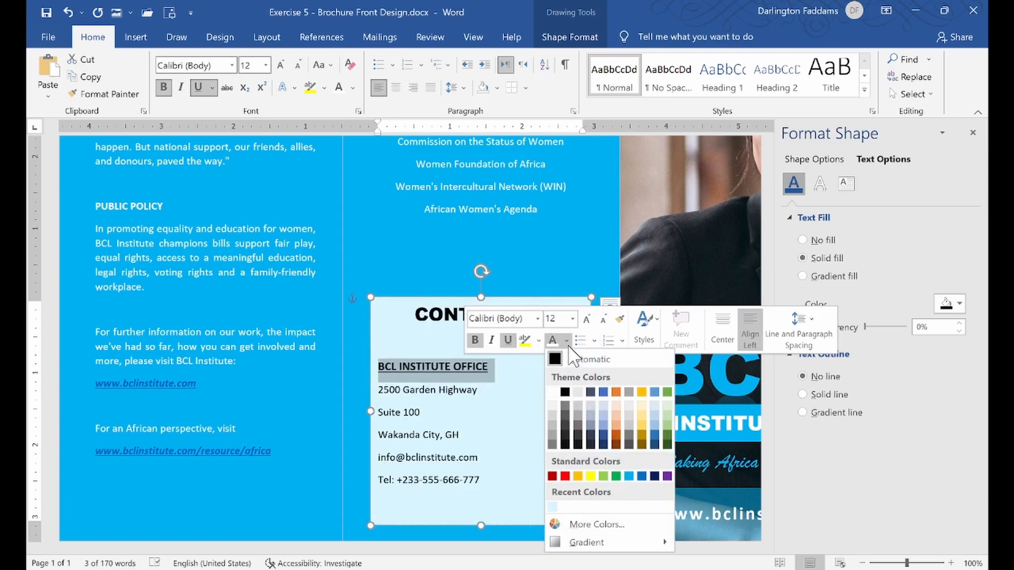
{"action": "left_click", "coordinate": [629, 475]}
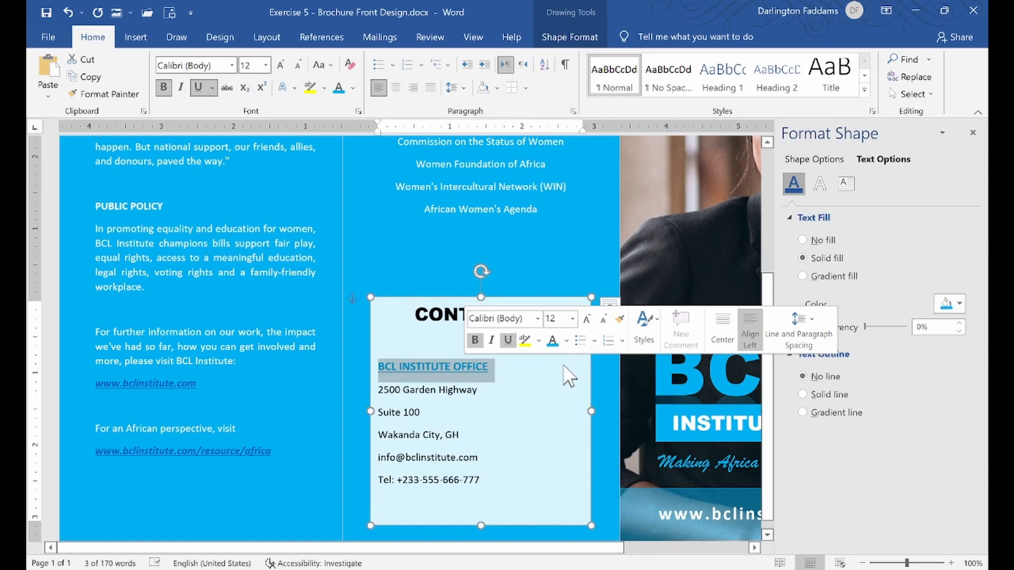
{"action": "left_click", "coordinate": [567, 341]}
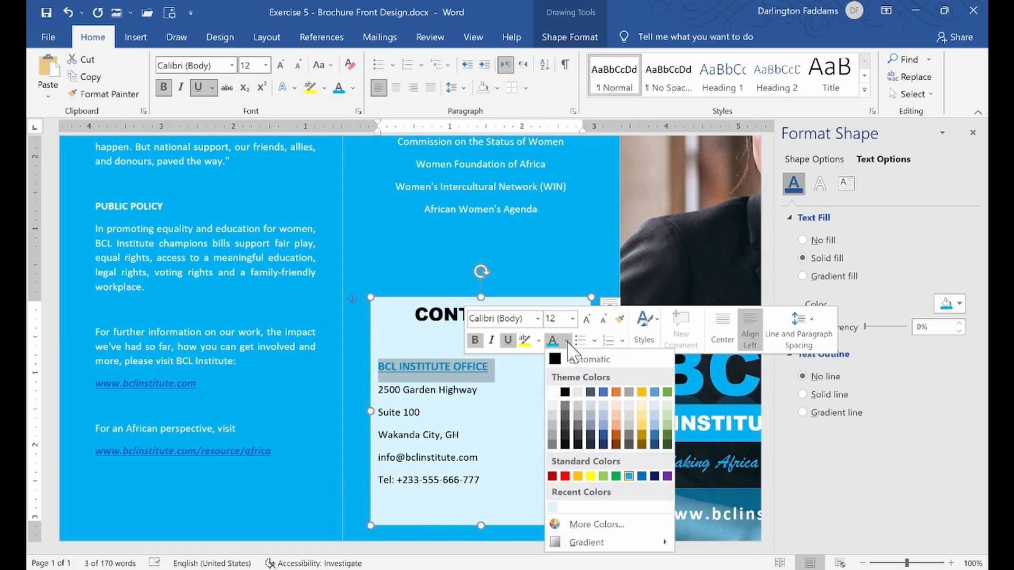
{"action": "left_click", "coordinate": [642, 475]}
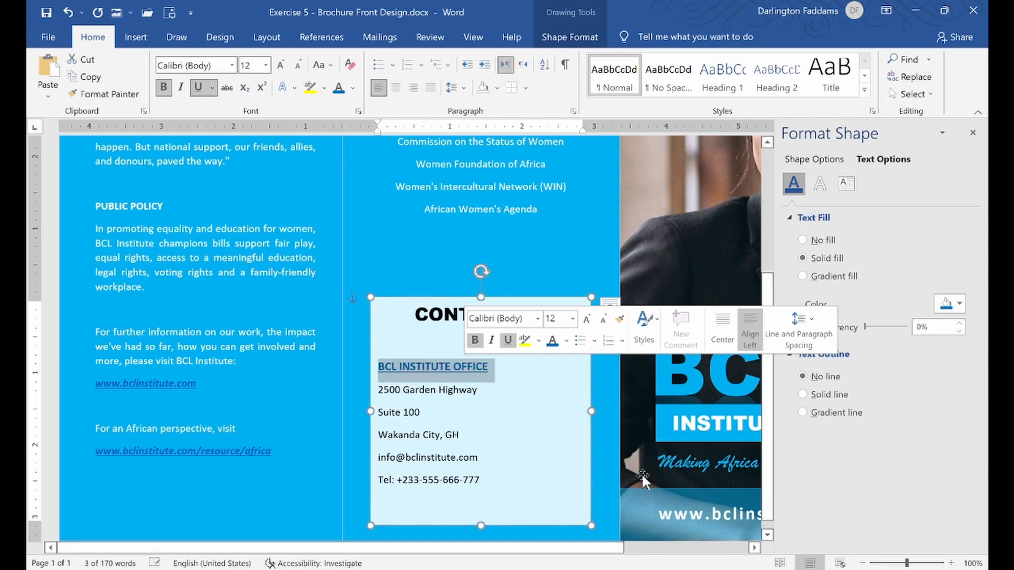
Remove the space after paragraphs in the address, e-mail and telephone lines of the contact box, and make them bold
{"action": "left_click", "coordinate": [490, 399]}
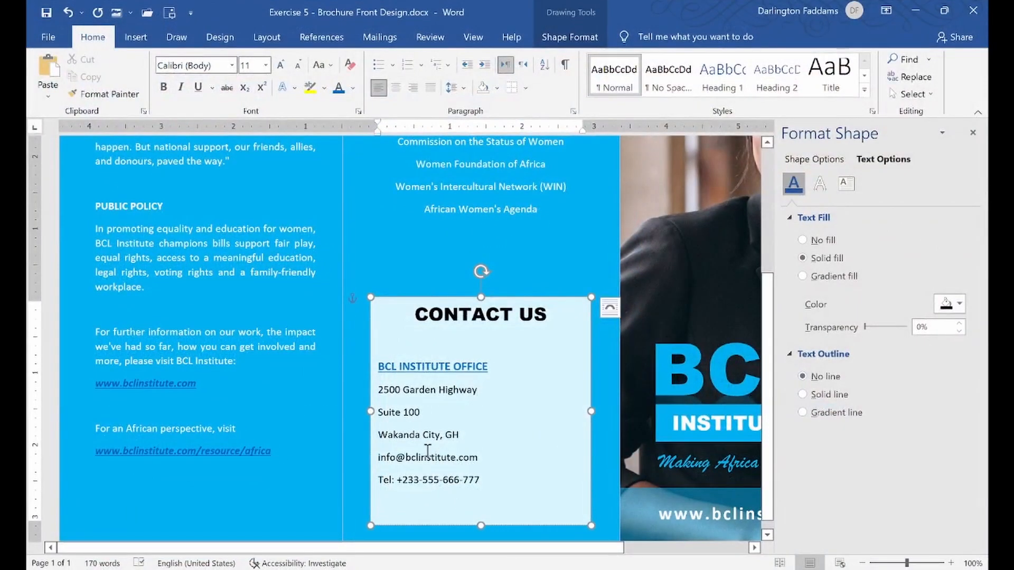
{"action": "left_click_drag", "start_coordinate": [379, 393], "coordinate": [506, 494]}
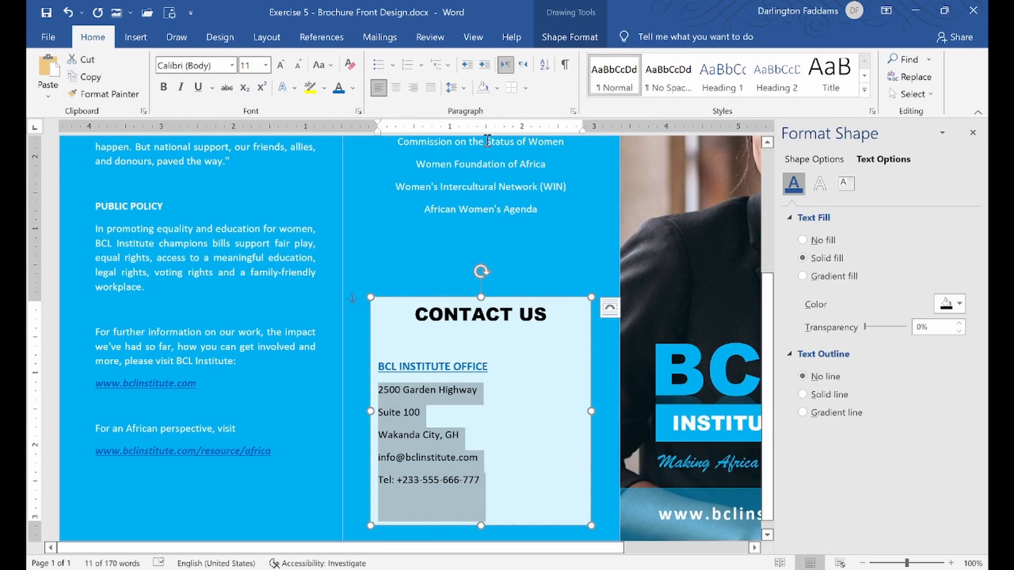
{"action": "left_click", "coordinate": [453, 88]}
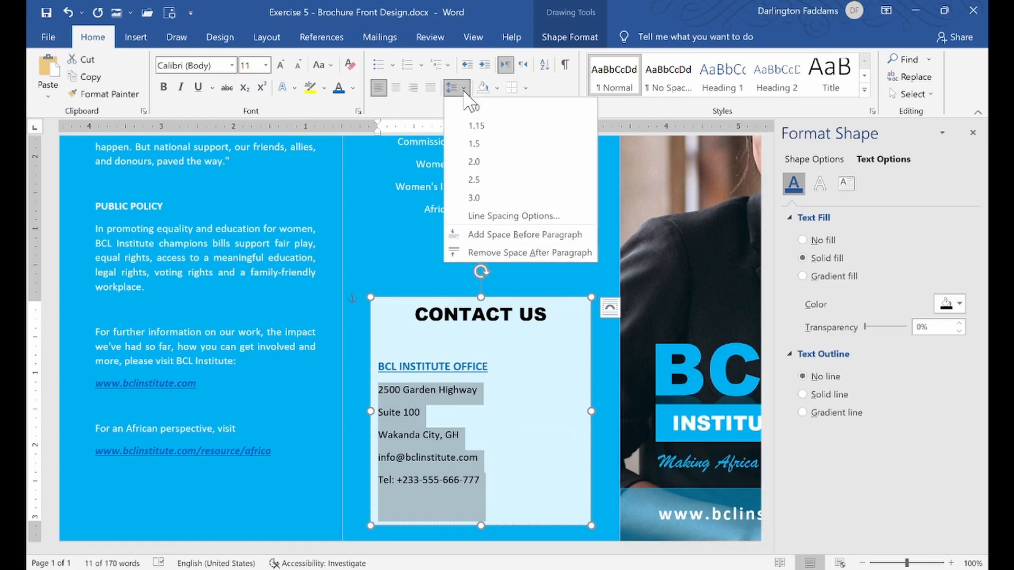
{"action": "left_click", "coordinate": [482, 253]}
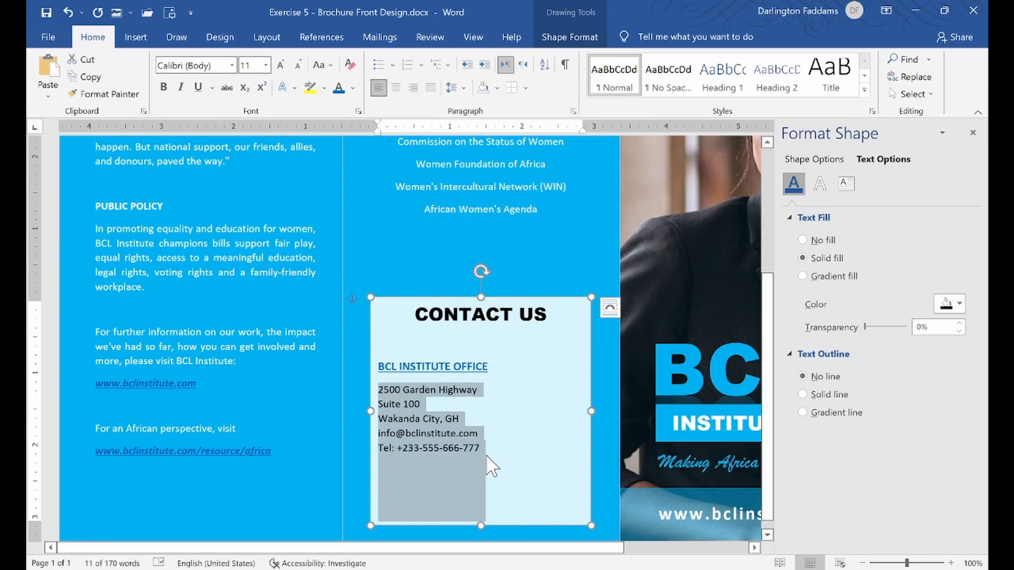
{"action": "left_click", "coordinate": [165, 87]}
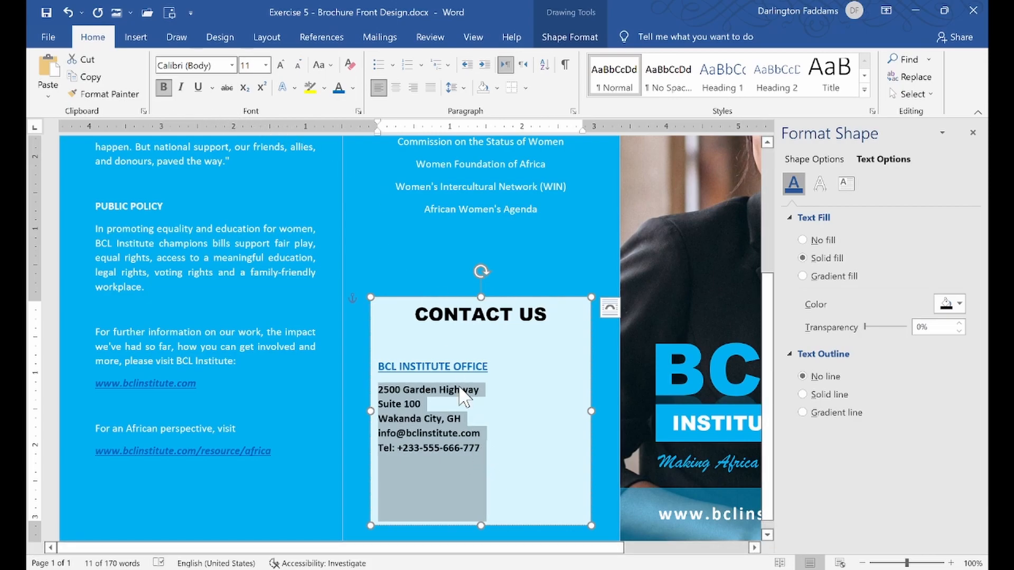
Add a blank line above the e-mail line in the contact box and colour the e-mail in the blue standard colour
{"action": "left_click", "coordinate": [498, 469]}
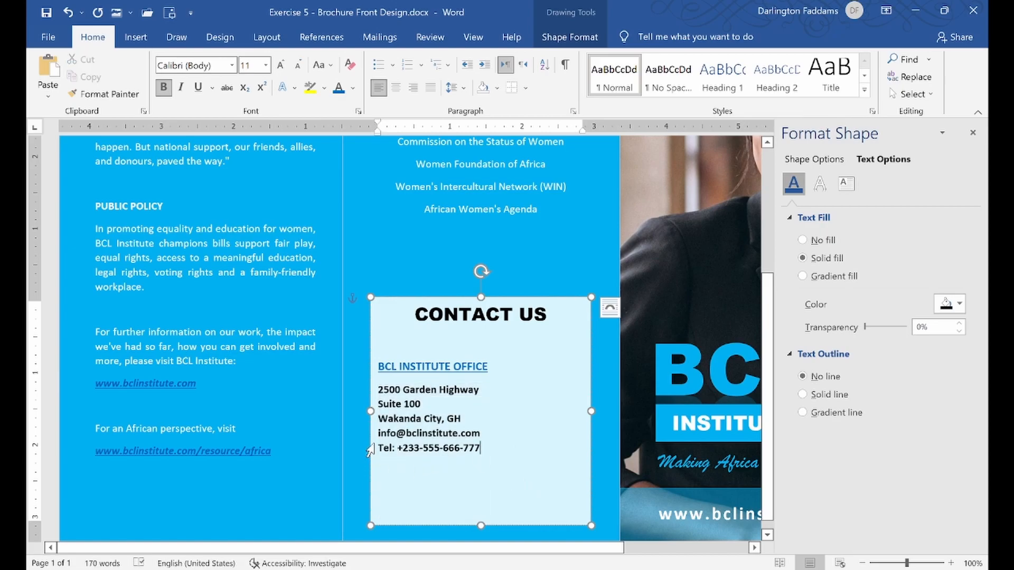
{"action": "key", "text": "Return"}
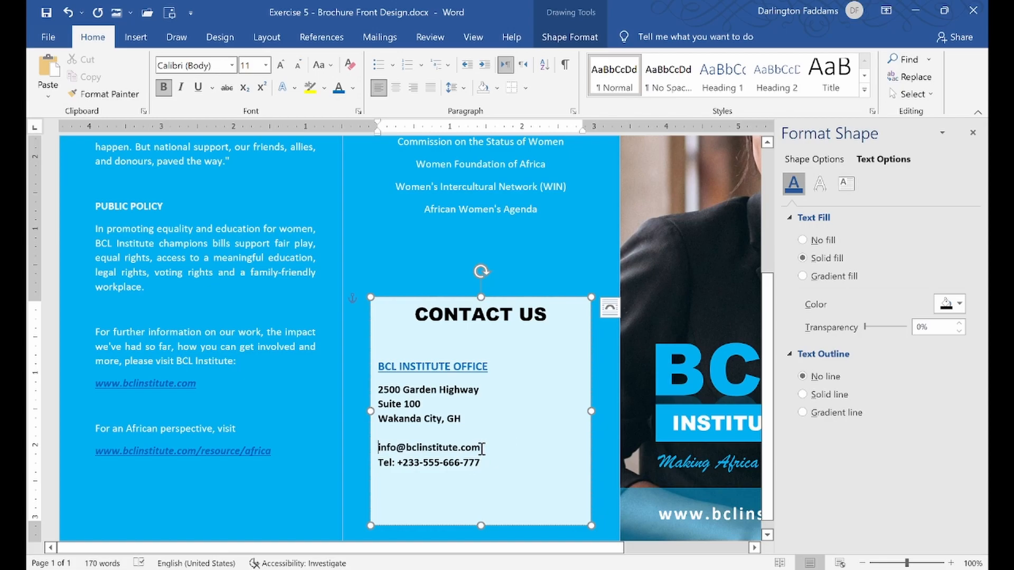
{"action": "left_click_drag", "start_coordinate": [481, 447], "coordinate": [385, 448]}
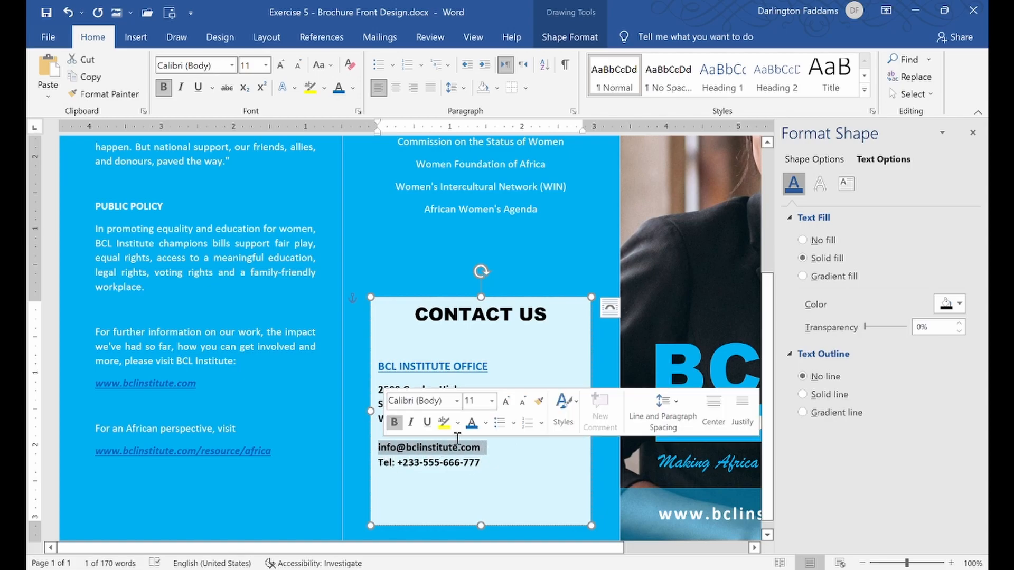
{"action": "left_click", "coordinate": [470, 423]}
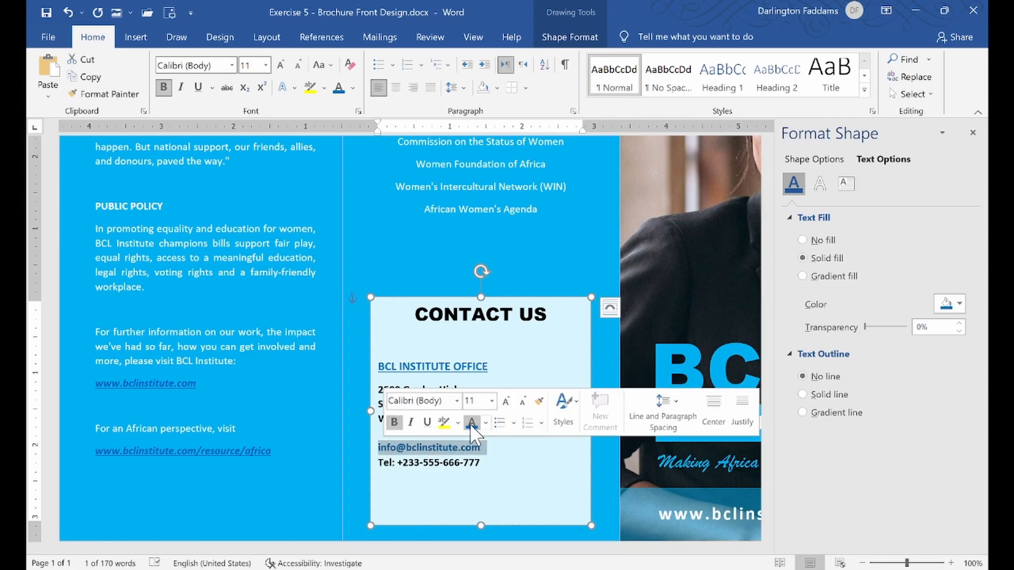
{"action": "left_click", "coordinate": [485, 423]}
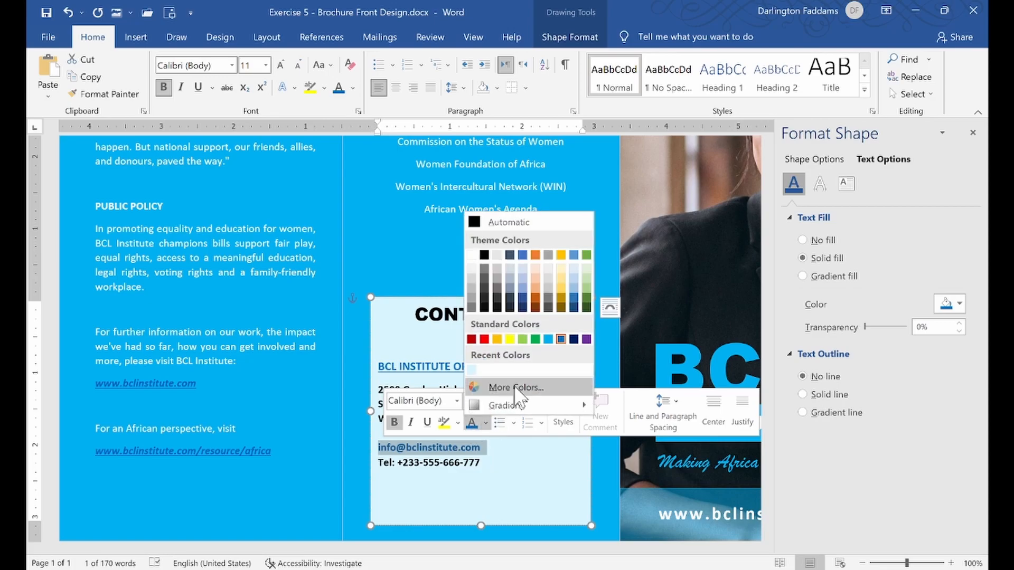
{"action": "left_click", "coordinate": [560, 339]}
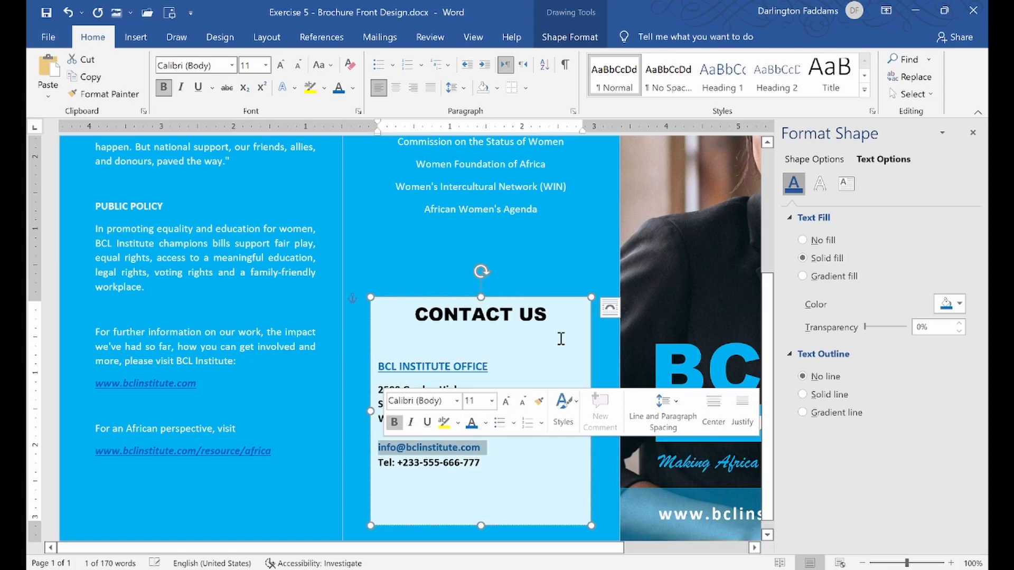
{"action": "left_click", "coordinate": [491, 455]}
Centre the contact box's lines from BCL INSTITUTE OFFICE down to the telephone number
{"action": "left_click_drag", "start_coordinate": [478, 518], "coordinate": [381, 365]}
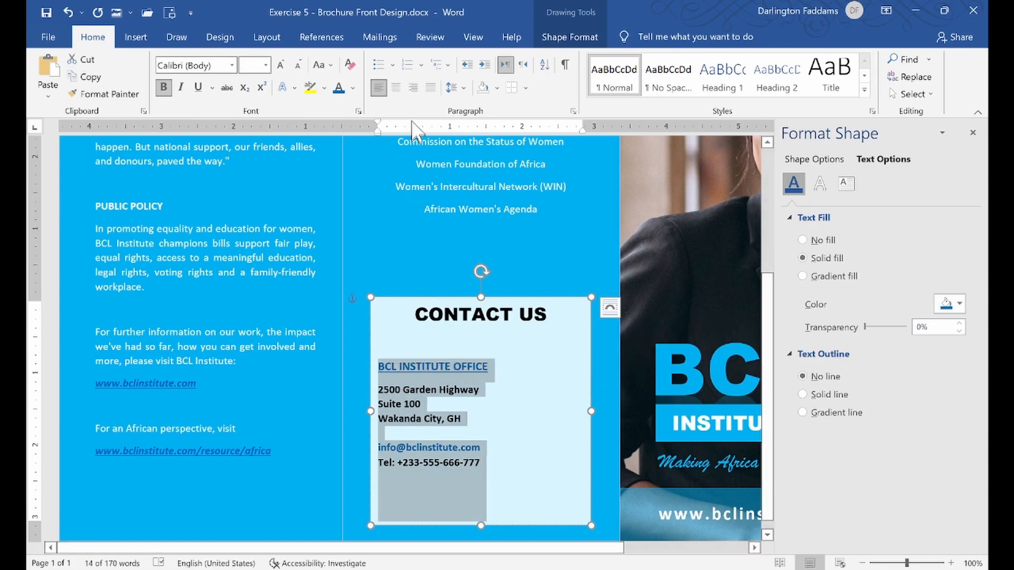
{"action": "left_click", "coordinate": [396, 88]}
{"action": "left_click", "coordinate": [486, 366]}
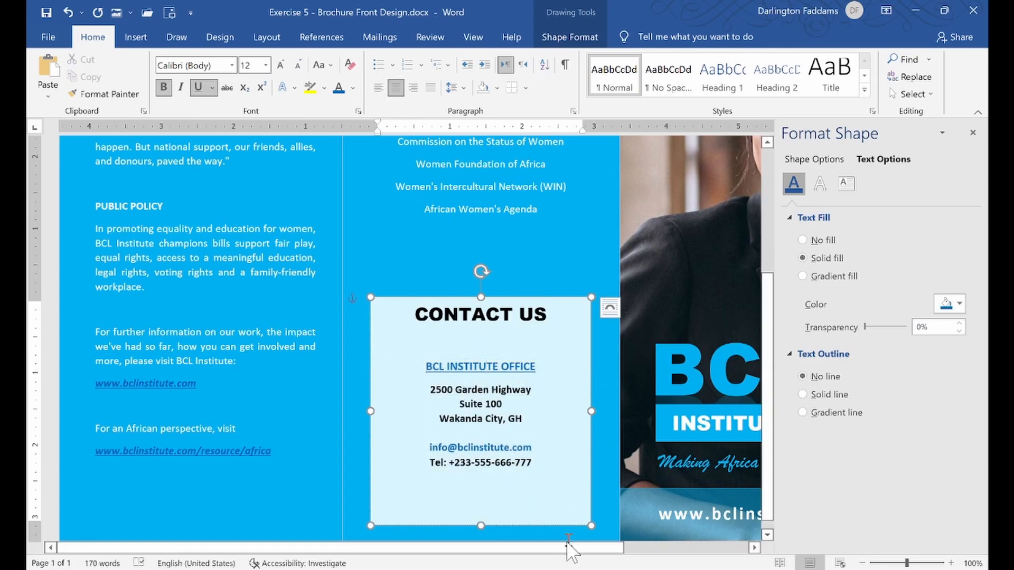
Compare the contact box's layout with the reference PDF in the browser and return to Word
{"action": "mouse_move", "coordinate": [552, 568]}
{"action": "key", "text": "alt+Tab"}
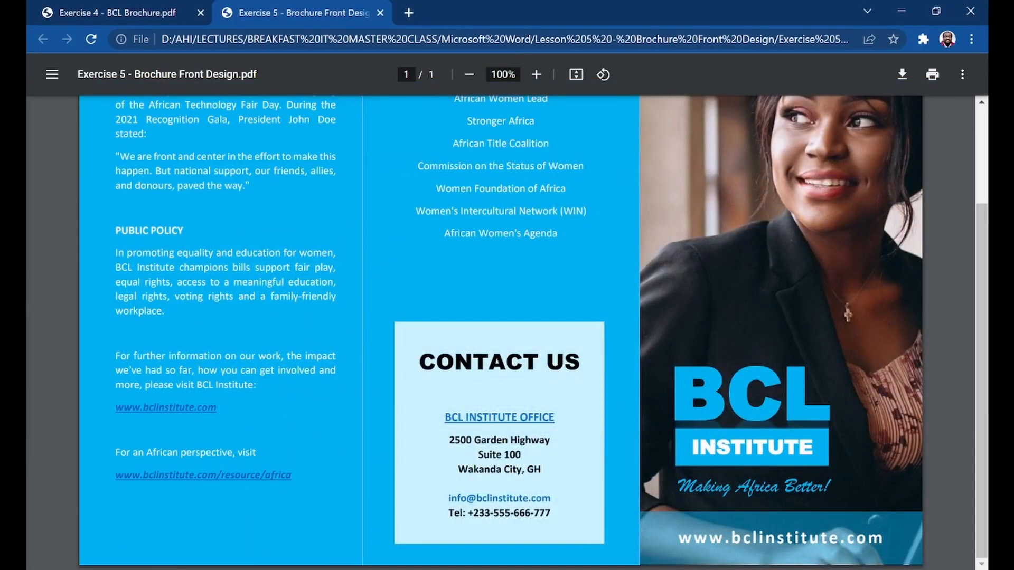
{"action": "key", "text": "alt+Tab"}
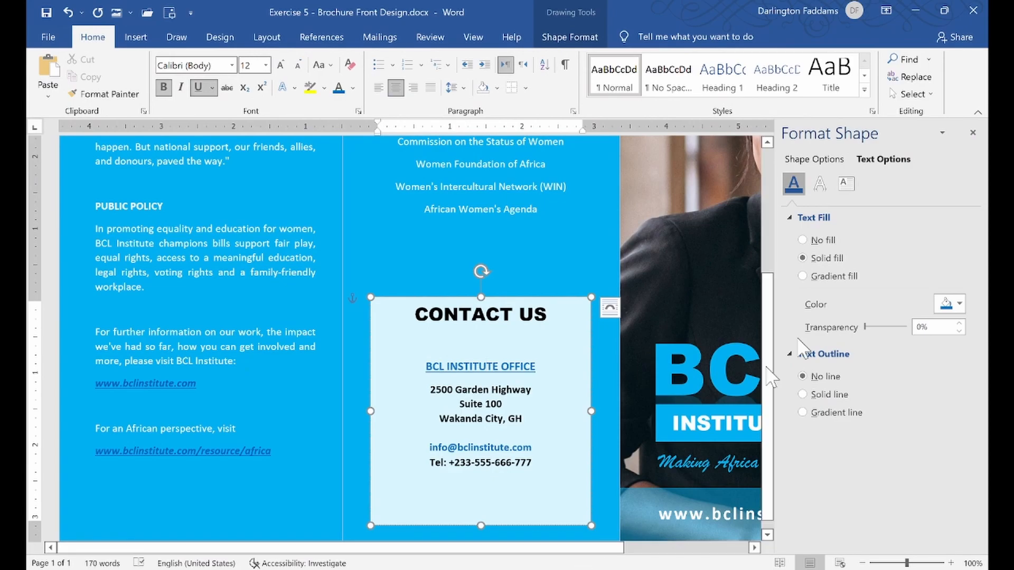
Close the Format Shape pane and align the contact box's text vertically to the middle
{"action": "left_click", "coordinate": [972, 133]}
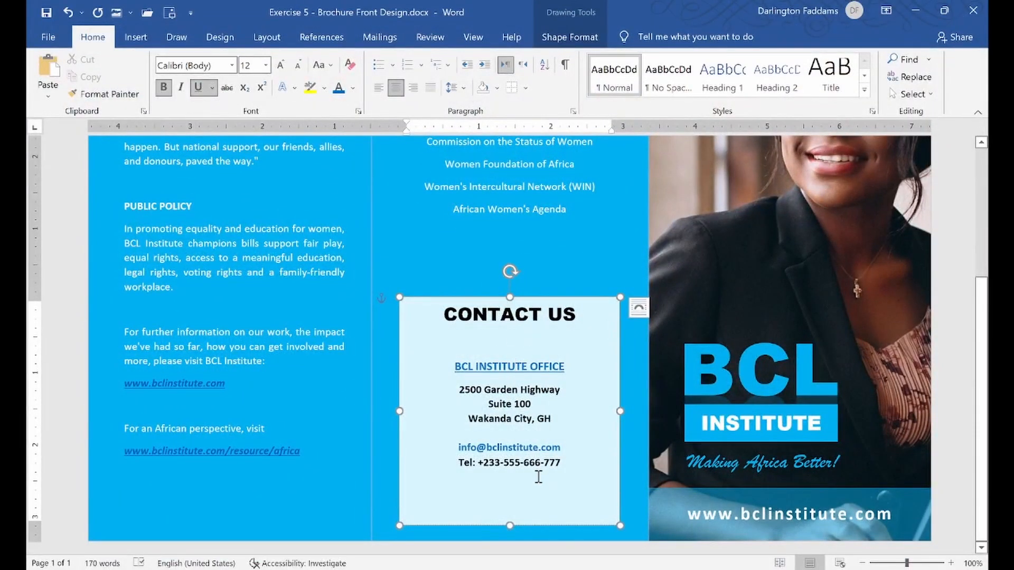
{"action": "left_click", "coordinate": [510, 298]}
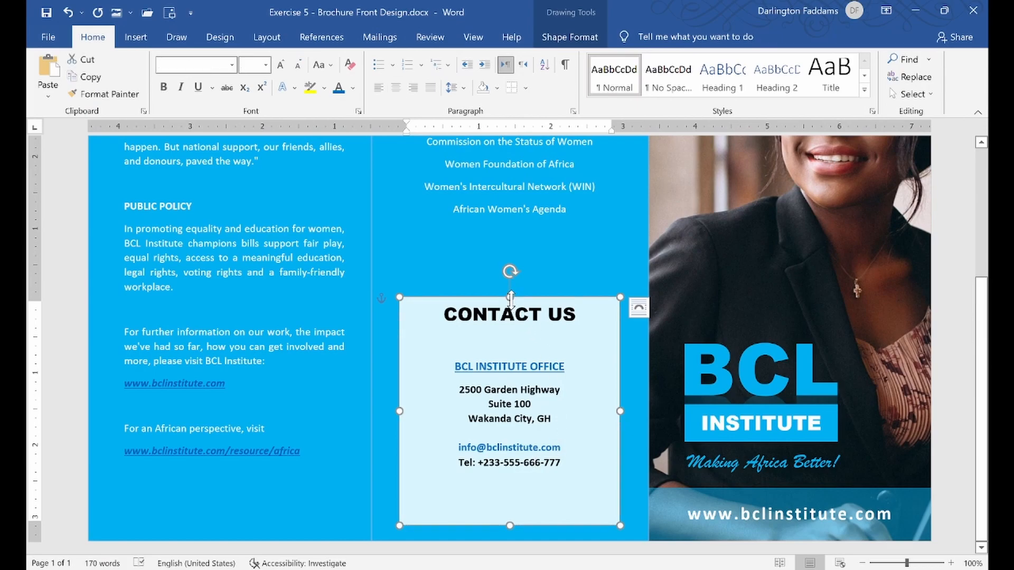
{"action": "left_click", "coordinate": [569, 37]}
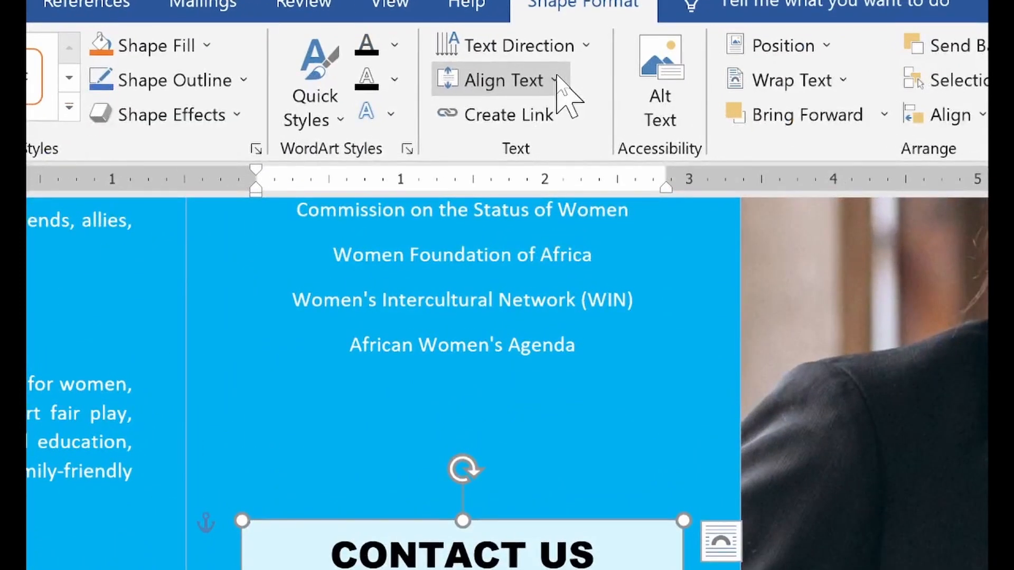
{"action": "left_click", "coordinate": [554, 80]}
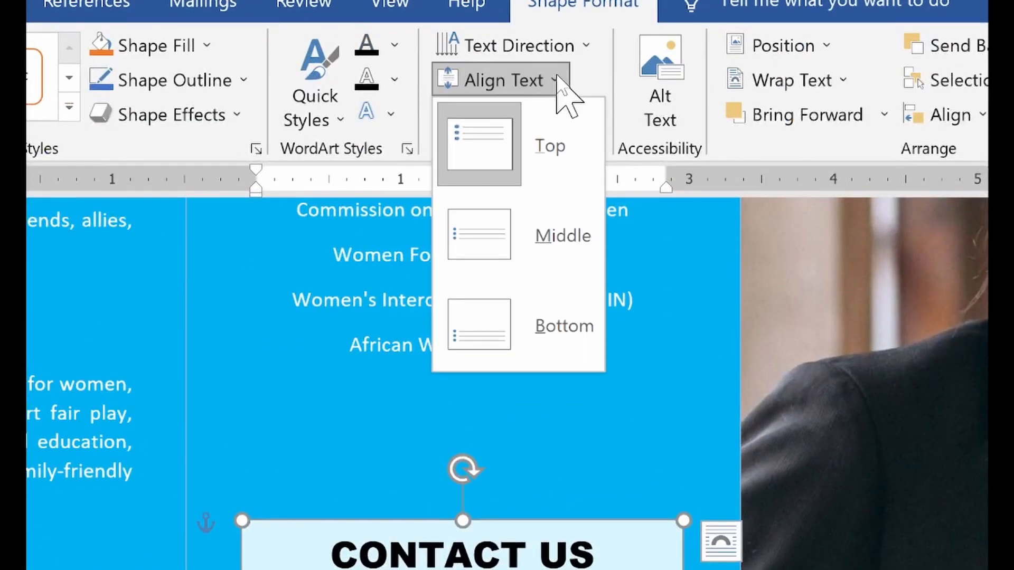
{"action": "left_click", "coordinate": [550, 159]}
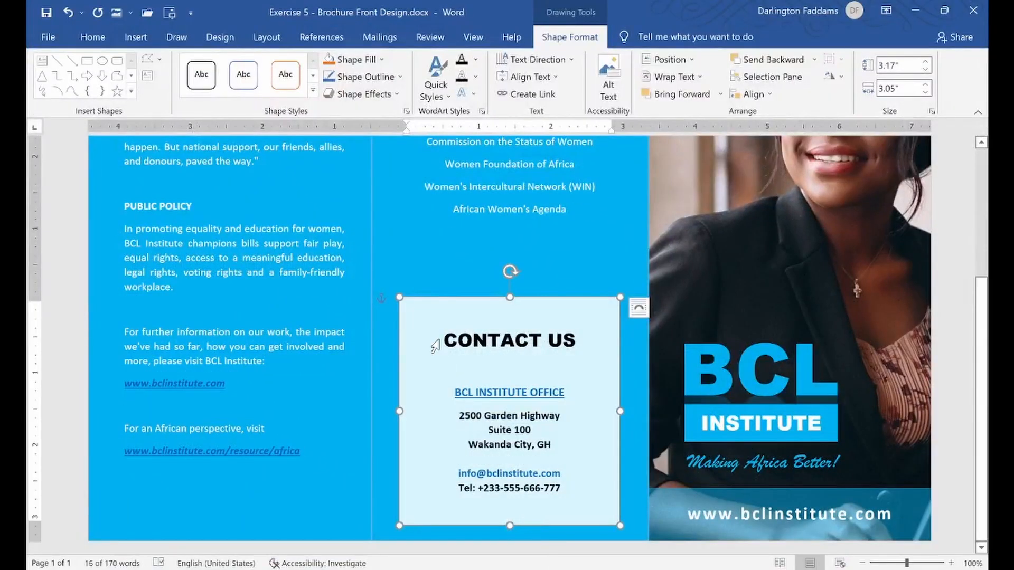
Enlarge the CONTACT US heading by one font-size step and deselect the contact box
{"action": "left_click", "coordinate": [435, 346]}
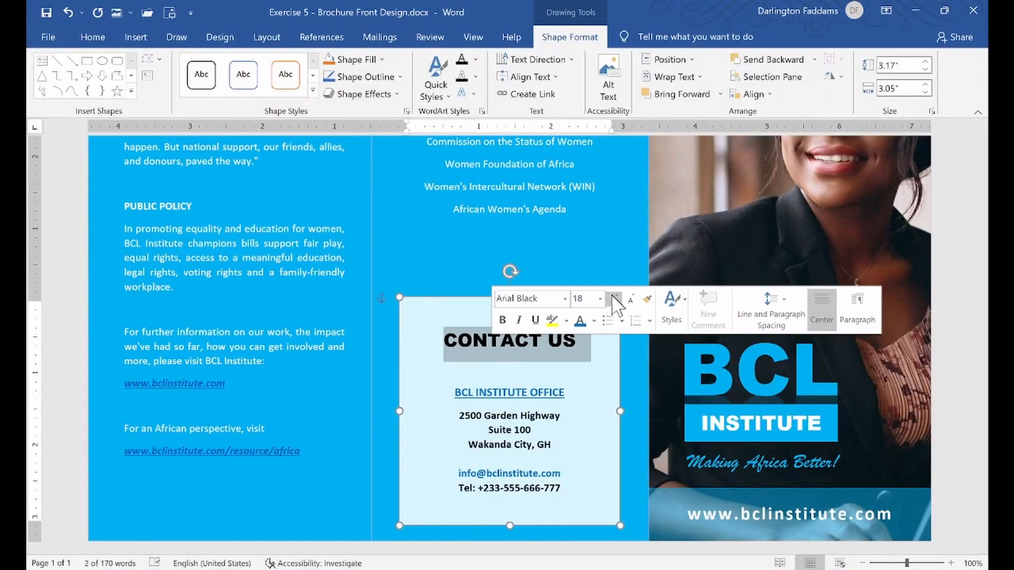
{"action": "left_click", "coordinate": [615, 299]}
{"action": "left_click", "coordinate": [578, 384]}
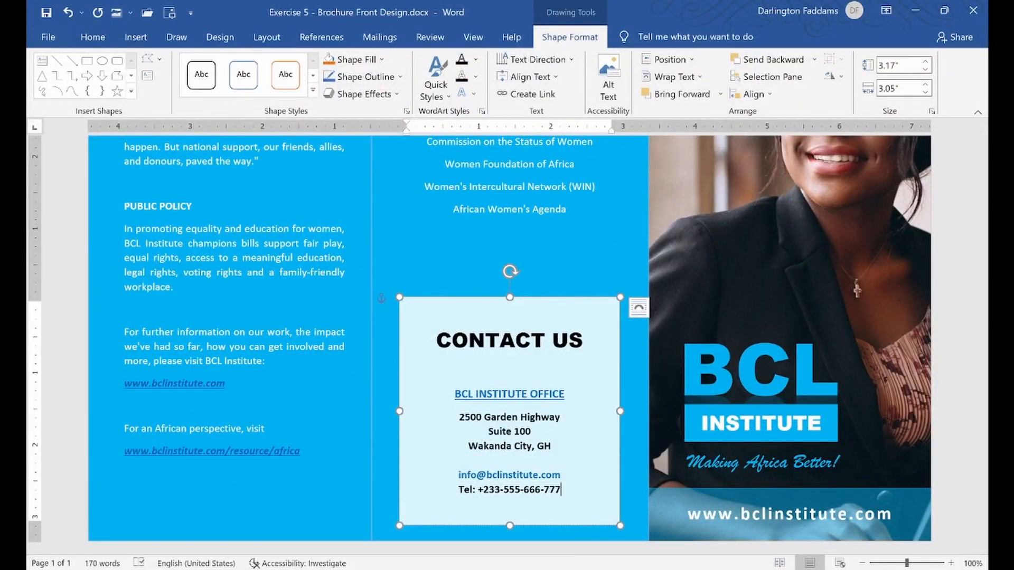
{"action": "left_click", "coordinate": [554, 533]}
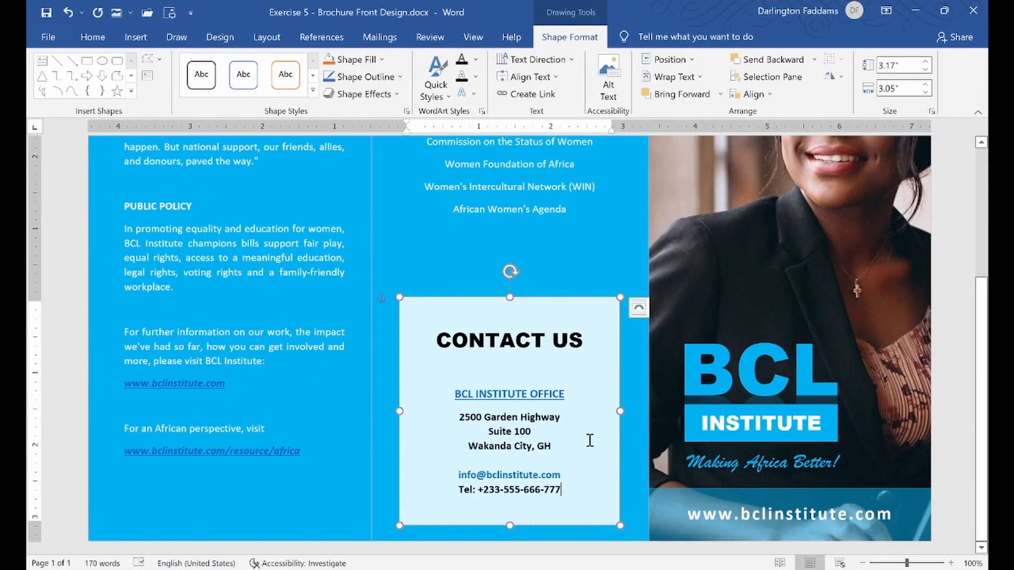
{"action": "left_click", "coordinate": [580, 219]}
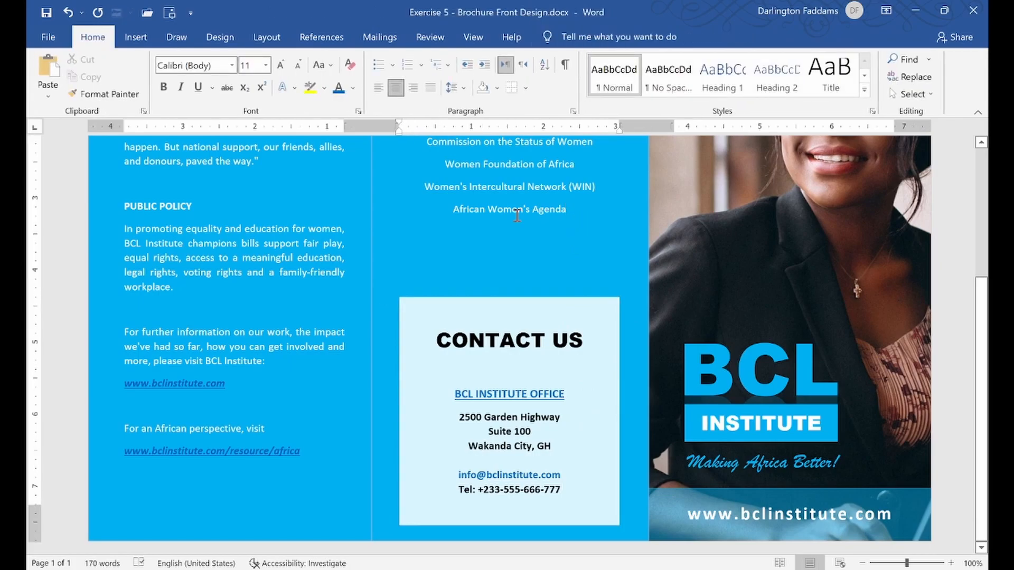
Save a copy of the document as Brochure Front Design 02 in the Lesson 5 - Brochure Front Design folder
{"action": "left_click", "coordinate": [47, 38]}
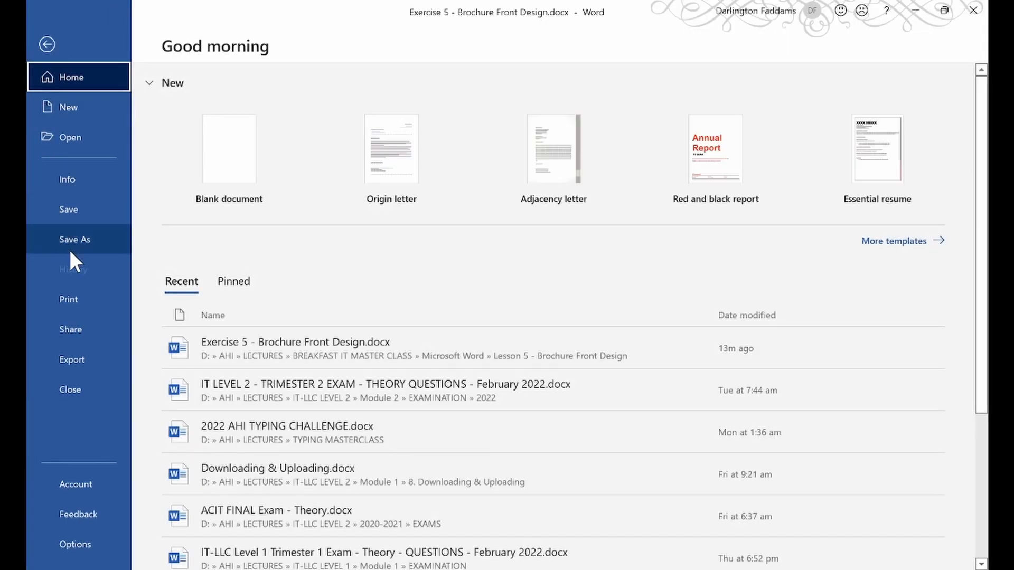
{"action": "left_click", "coordinate": [71, 246]}
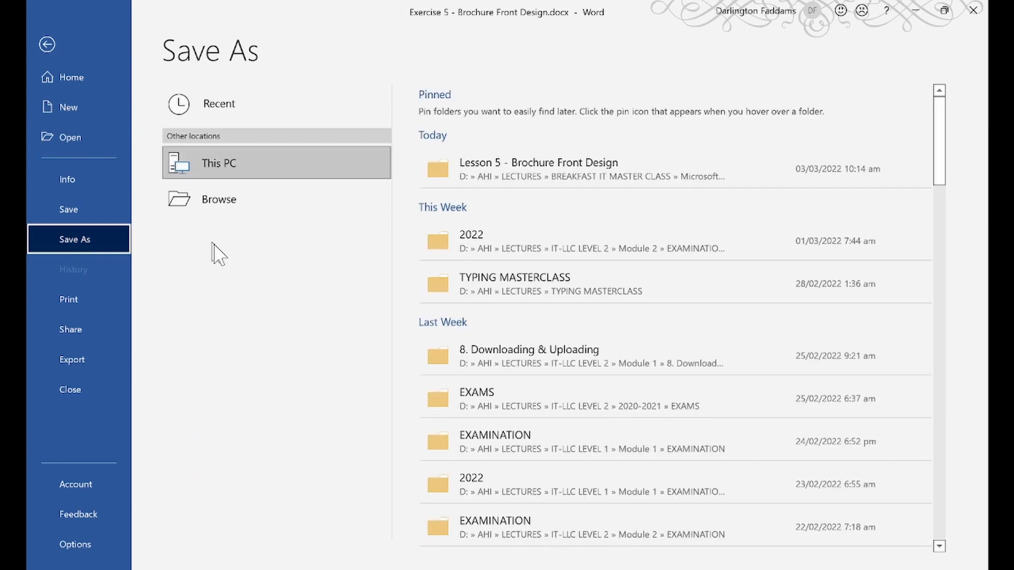
{"action": "left_click", "coordinate": [214, 208]}
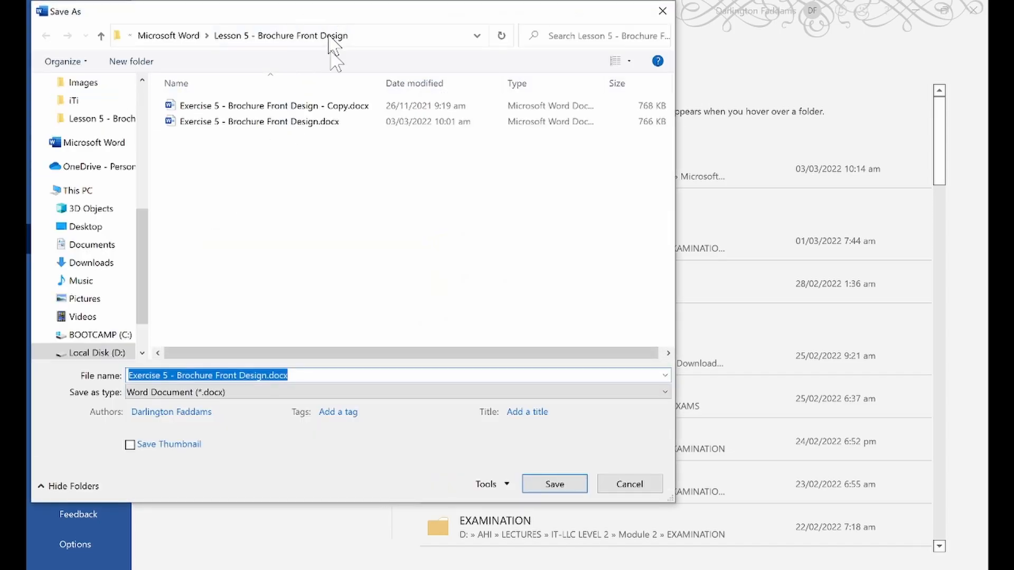
{"action": "left_click", "coordinate": [229, 376]}
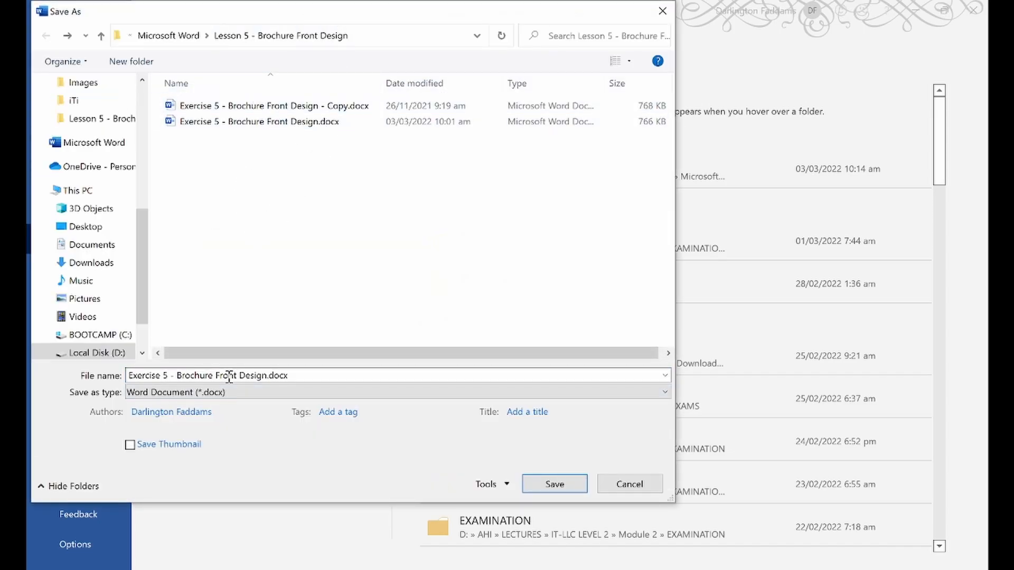
{"action": "key", "text": "ctrl+a"}
{"action": "left_click", "coordinate": [183, 376]}
{"action": "key", "text": "ctrl+a"}
{"action": "key", "text": "BackSpace"}
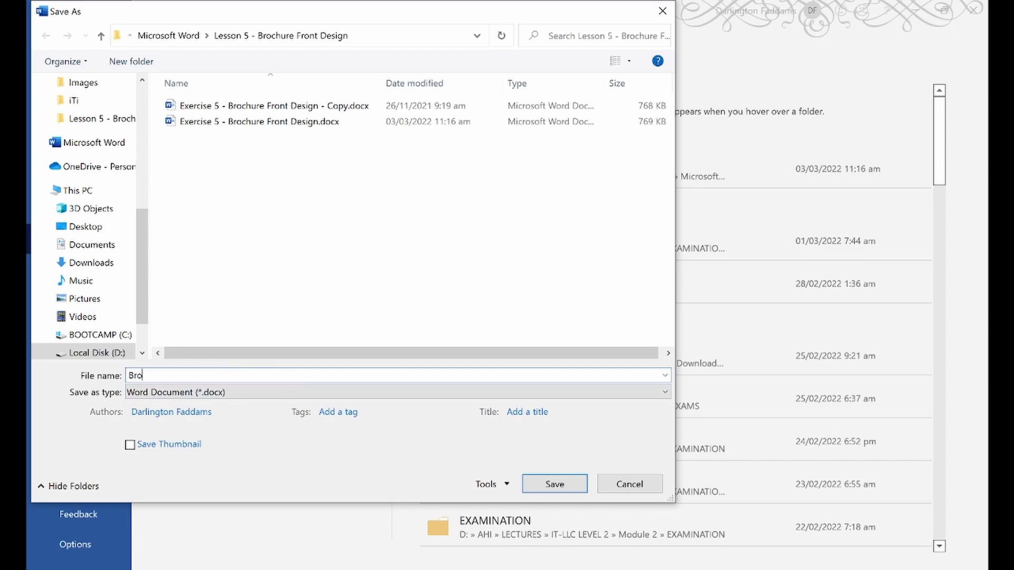
{"action": "type", "text": "Brochure Front Design"}
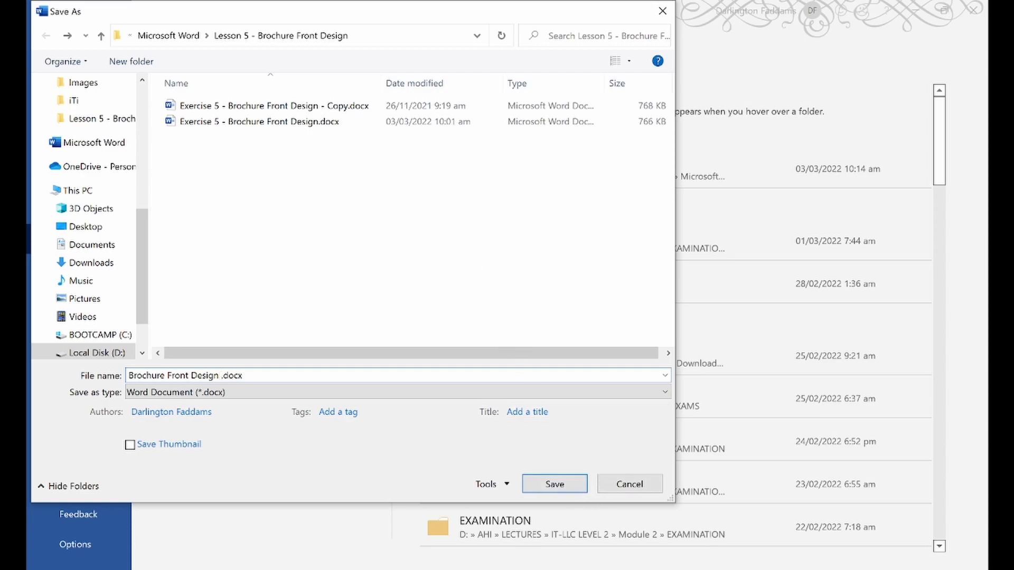
{"action": "type", "text": "02"}
{"action": "left_click", "coordinate": [554, 484]}
Save the brochure as the PDF file Brochure Front Design 02.pdf in the same folder, with Standard optimization
{"action": "scroll", "coordinate": [629, 353], "scroll_direction": "up", "scroll_amount": 6}
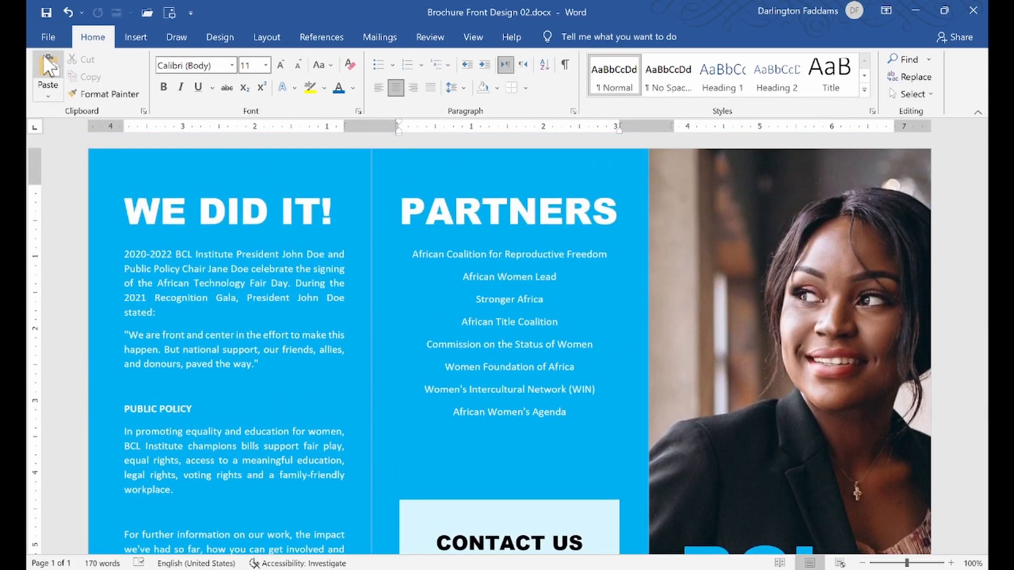
{"action": "left_click", "coordinate": [42, 38]}
{"action": "left_click", "coordinate": [76, 237]}
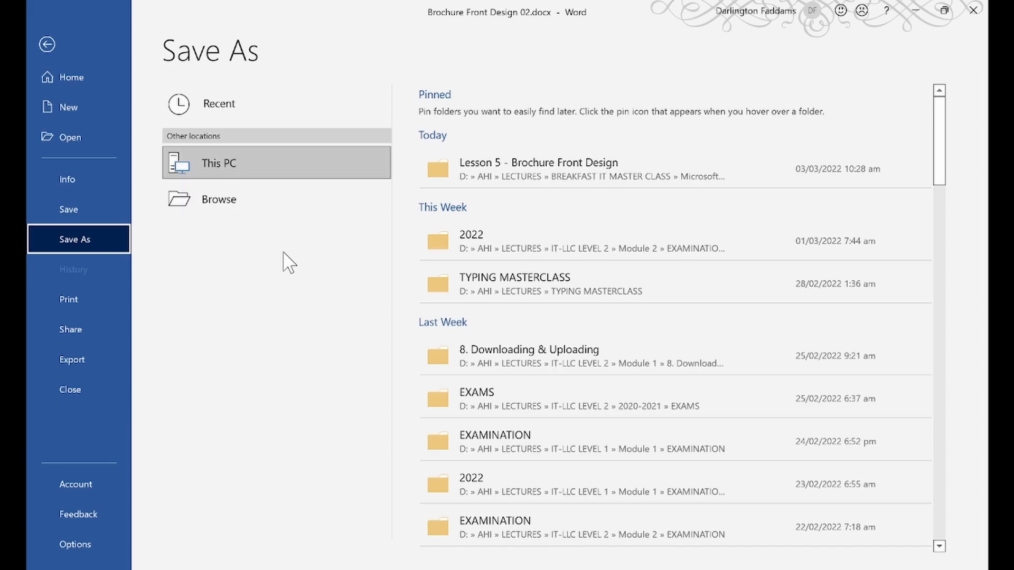
{"action": "left_click", "coordinate": [247, 201]}
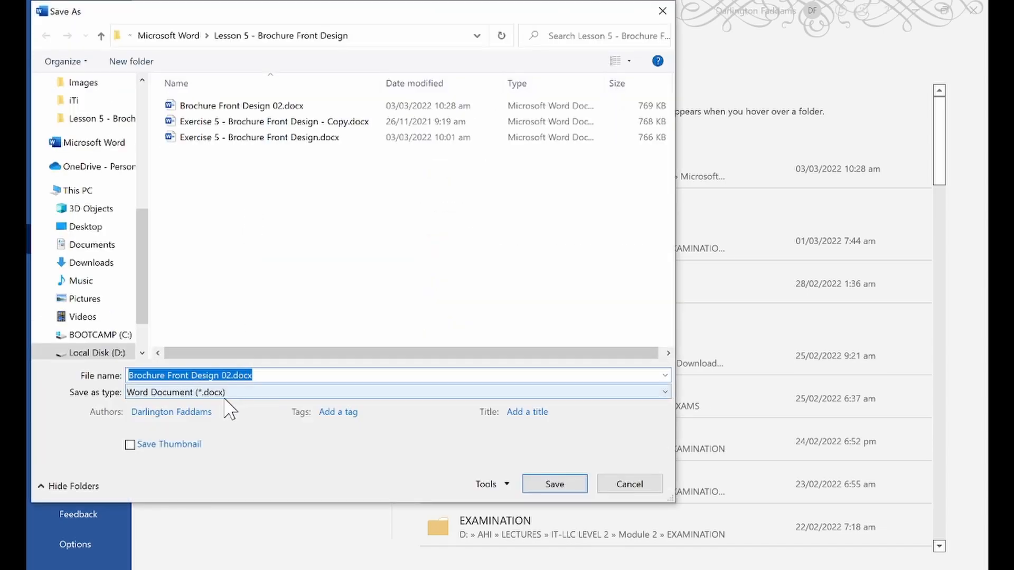
{"action": "left_click", "coordinate": [178, 393]}
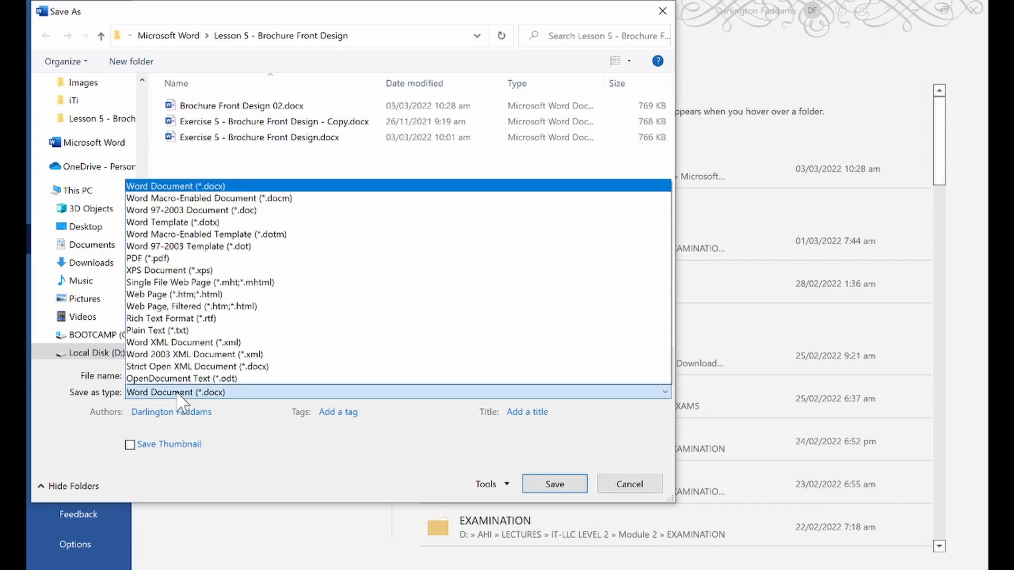
{"action": "left_click", "coordinate": [177, 393]}
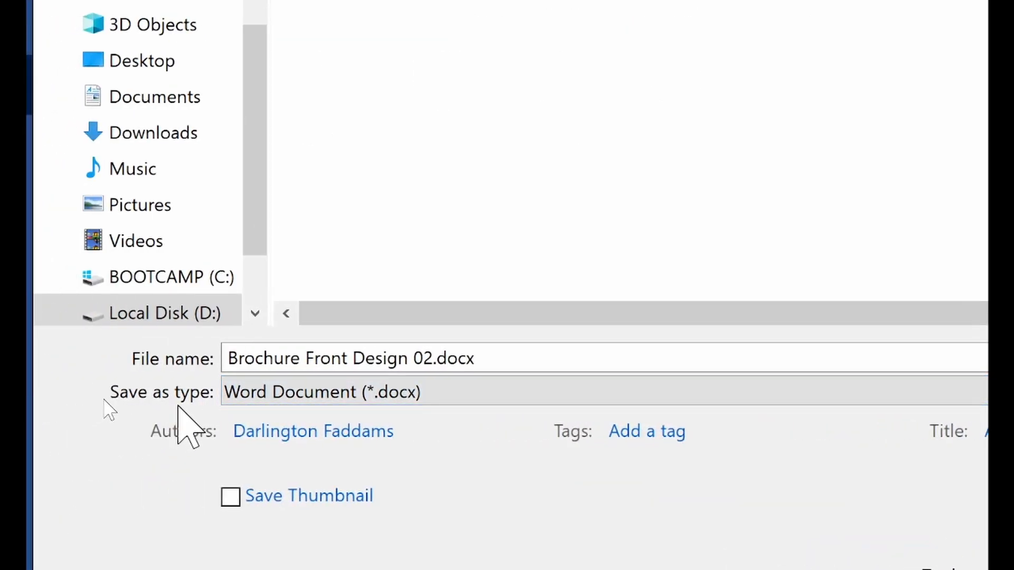
{"action": "left_click", "coordinate": [290, 392]}
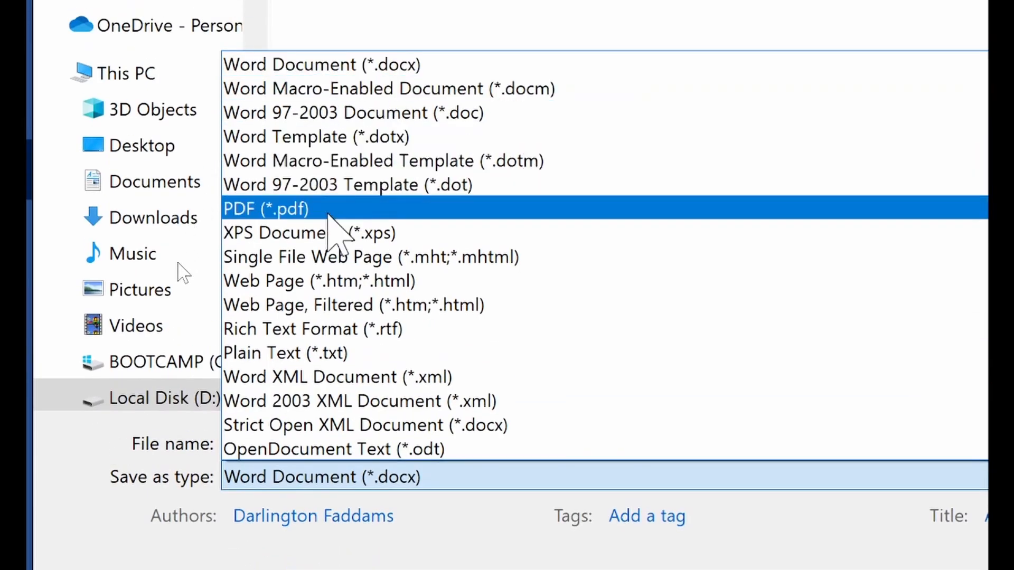
{"action": "left_click", "coordinate": [261, 210]}
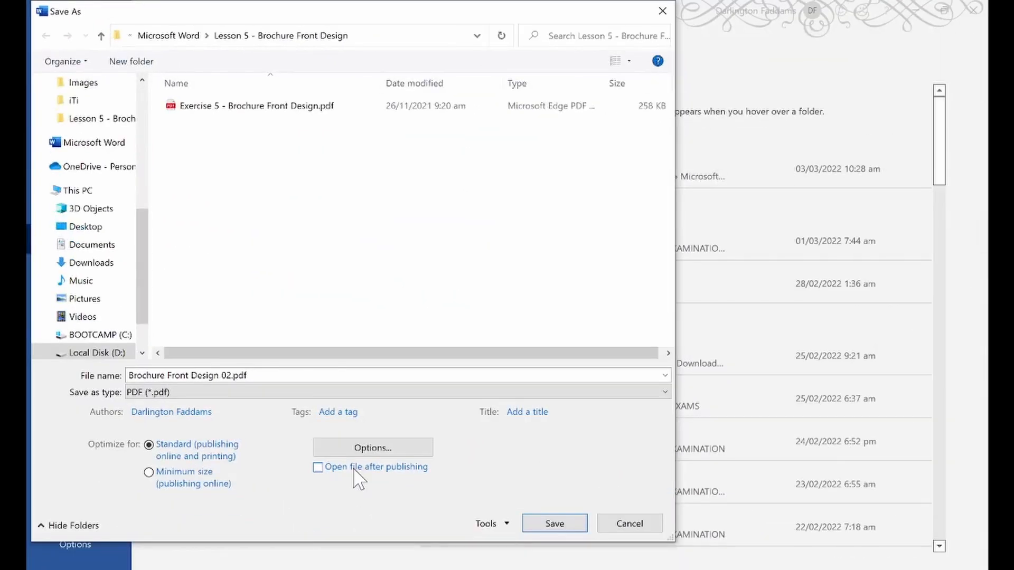
{"action": "left_click", "coordinate": [553, 534]}
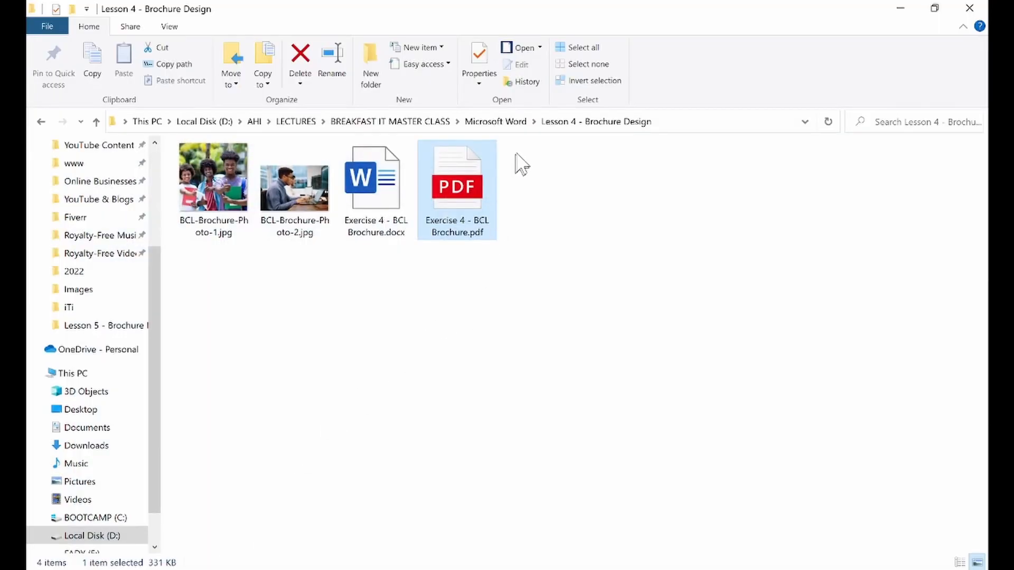
Open the Lesson 5 - Brochure Front Design folder in File Explorer to check the saved files
{"action": "left_click", "coordinate": [501, 122]}
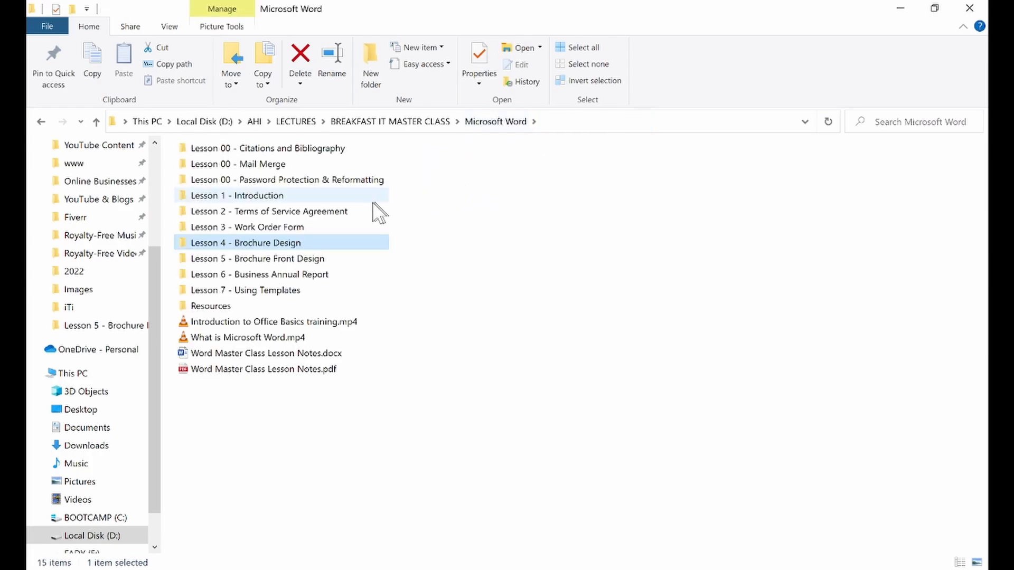
{"action": "double_click", "coordinate": [319, 260]}
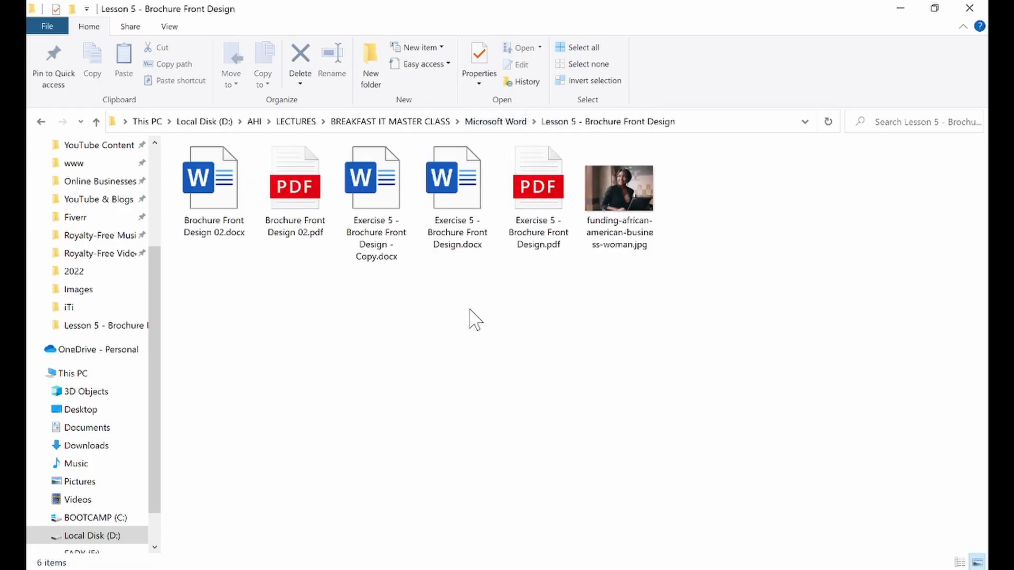
View Brochure Front Design 02.pdf in the default viewer, close it, and open the same file in Google Chrome
{"action": "left_click", "coordinate": [283, 170]}
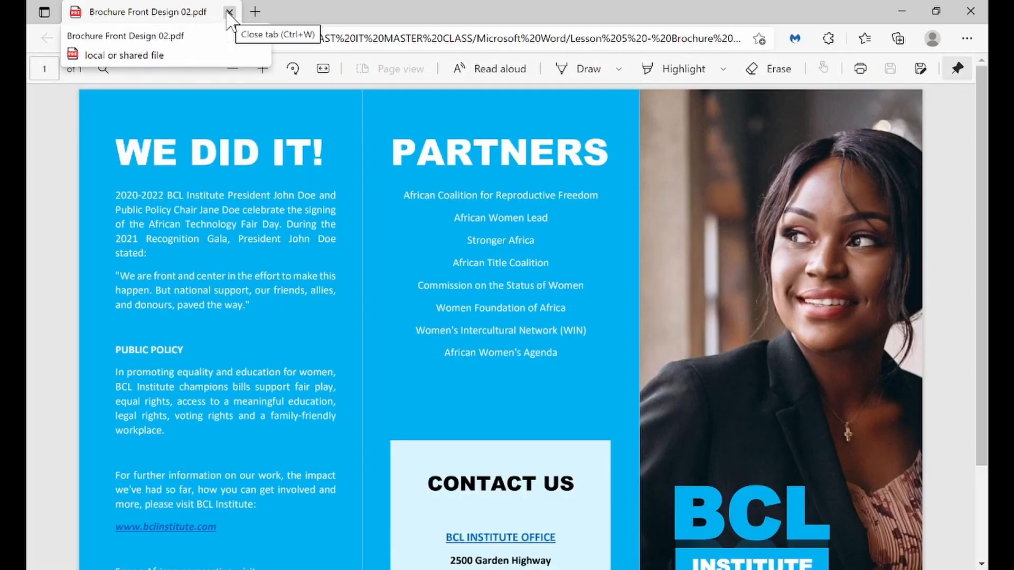
{"action": "left_click", "coordinate": [229, 12]}
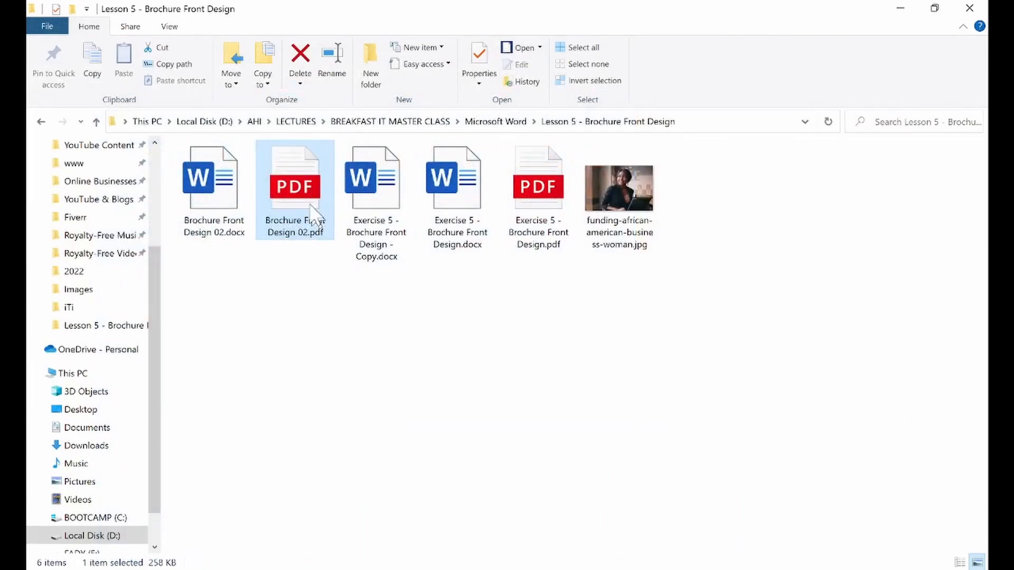
{"action": "right_click", "coordinate": [301, 188]}
{"action": "mouse_move", "coordinate": [589, 280]}
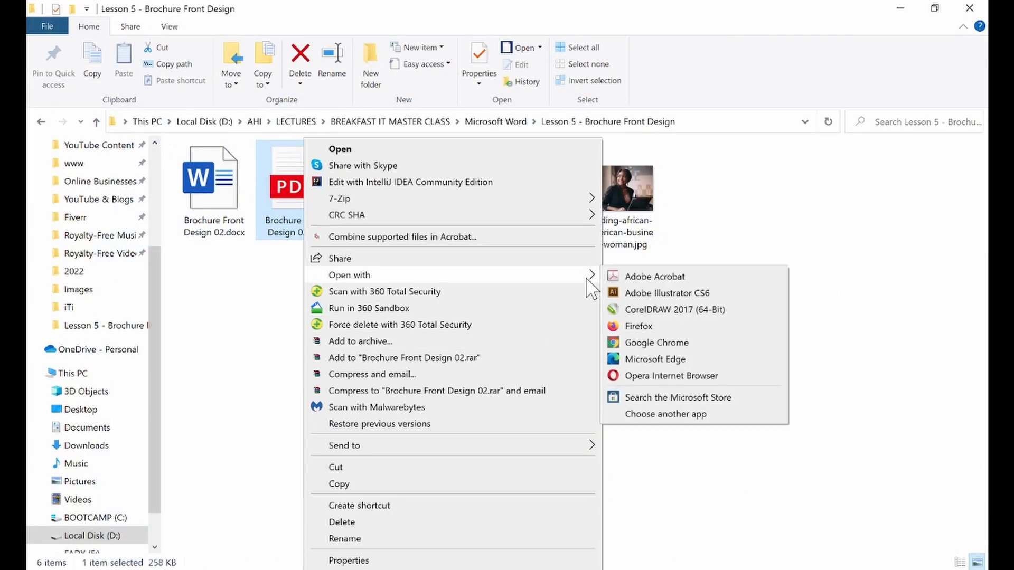
{"action": "left_click", "coordinate": [680, 344]}
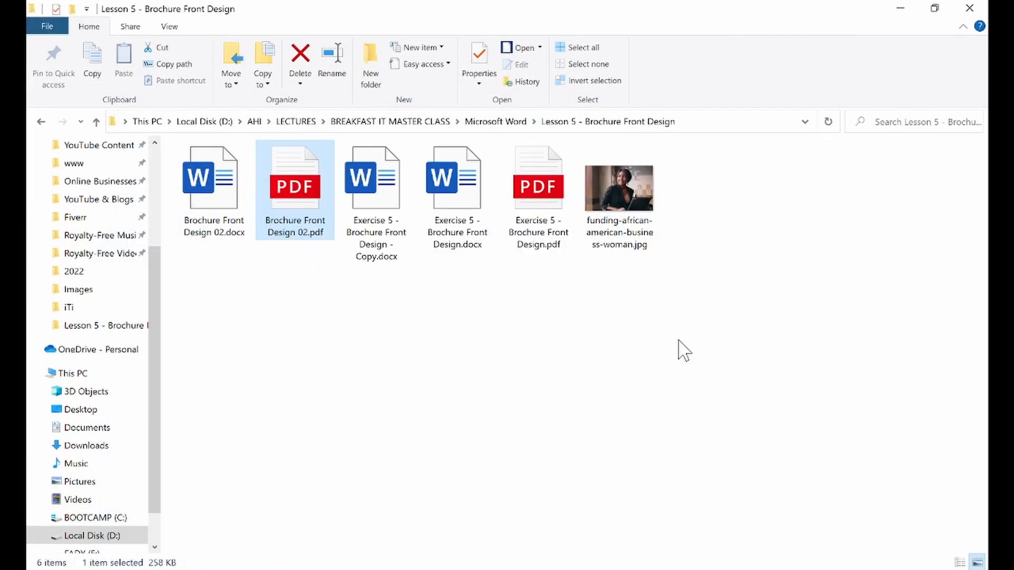
{"action": "mouse_move", "coordinate": [156, 567]}
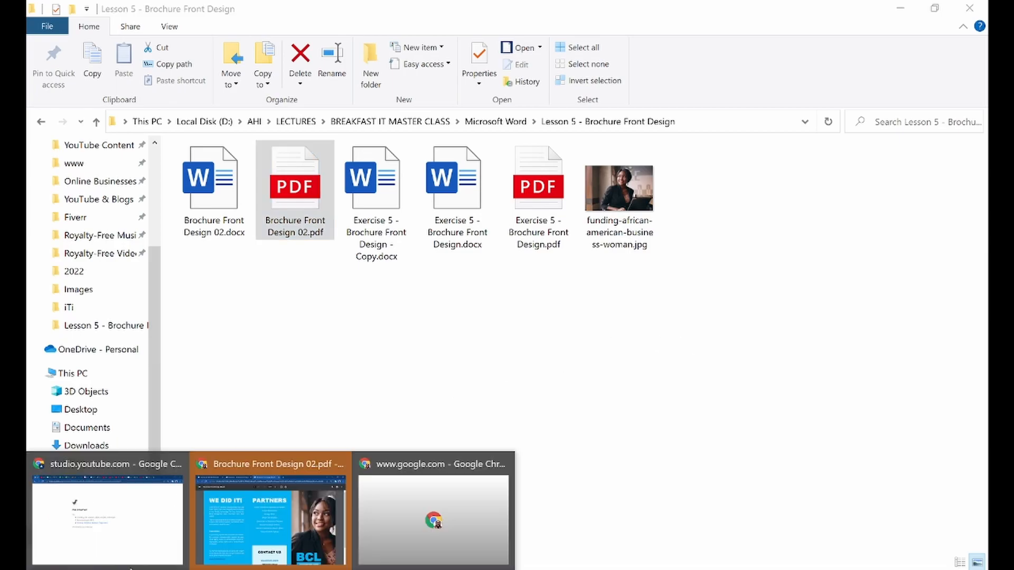
{"action": "left_click", "coordinate": [233, 526]}
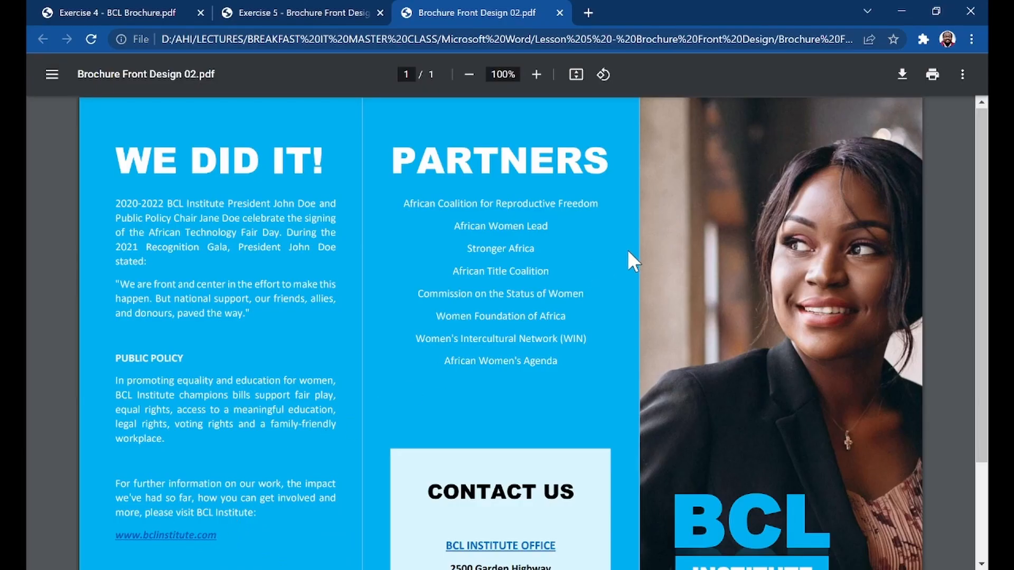
Review the whole page of Brochure Front Design 02.pdf and compare it with Exercise 5 - Brochure Front Design.pdf
{"action": "scroll", "coordinate": [628, 250], "scroll_direction": "down", "scroll_amount": 3}
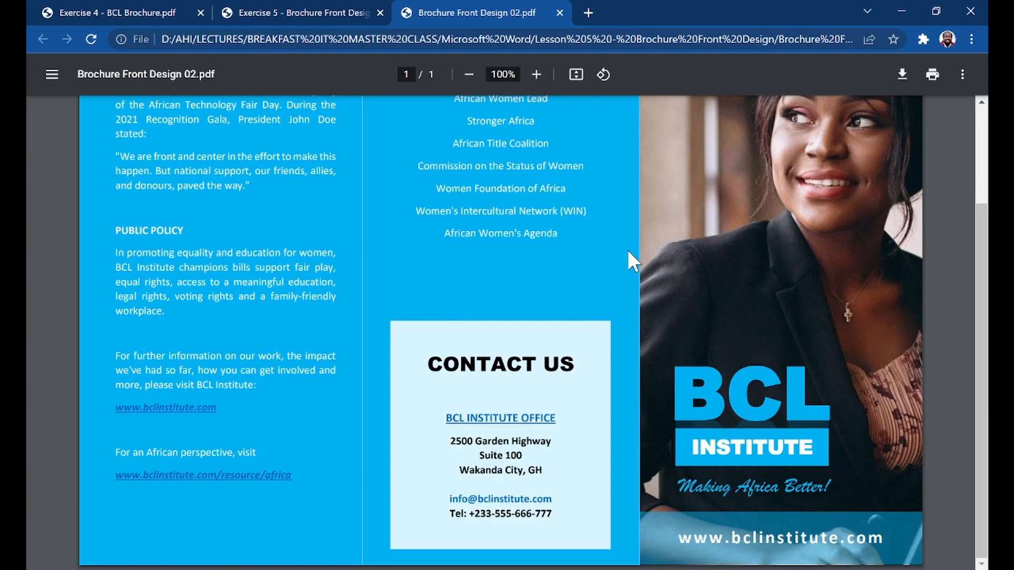
{"action": "scroll", "coordinate": [627, 249], "scroll_direction": "up", "scroll_amount": 3}
{"action": "left_click", "coordinate": [312, 6]}
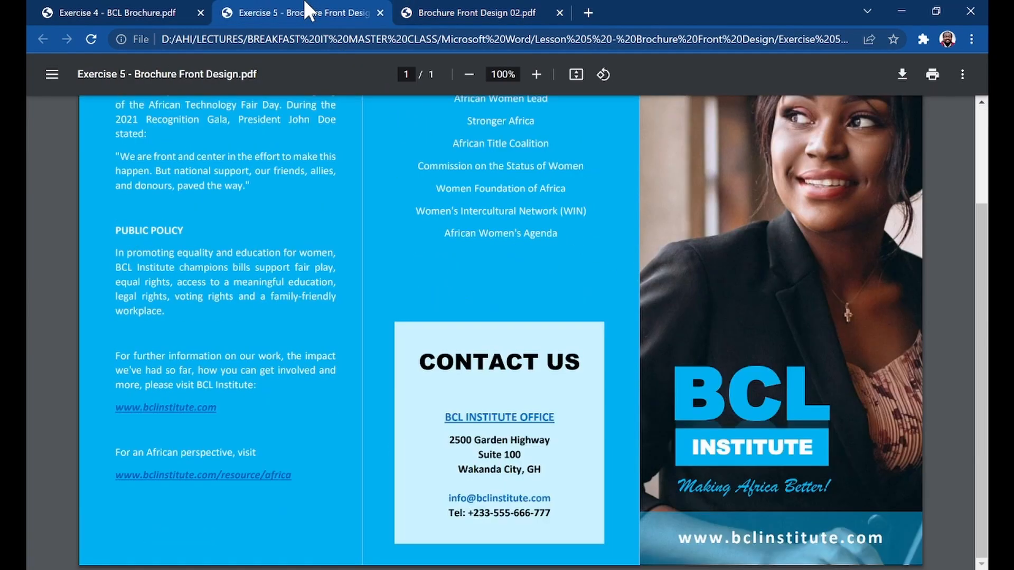
{"action": "scroll", "coordinate": [590, 313], "scroll_direction": "up", "scroll_amount": 3}
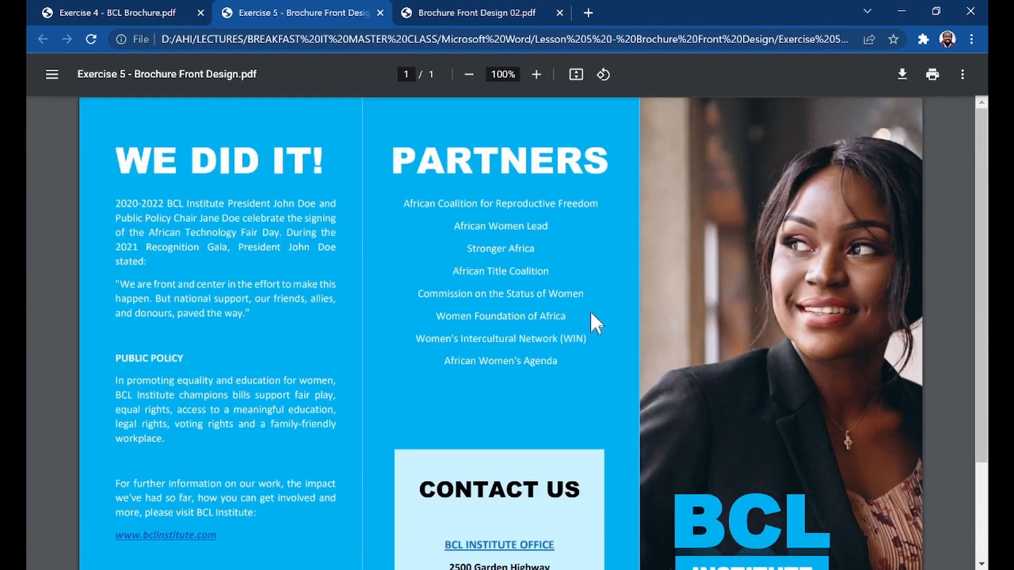
{"action": "left_click", "coordinate": [471, 12]}
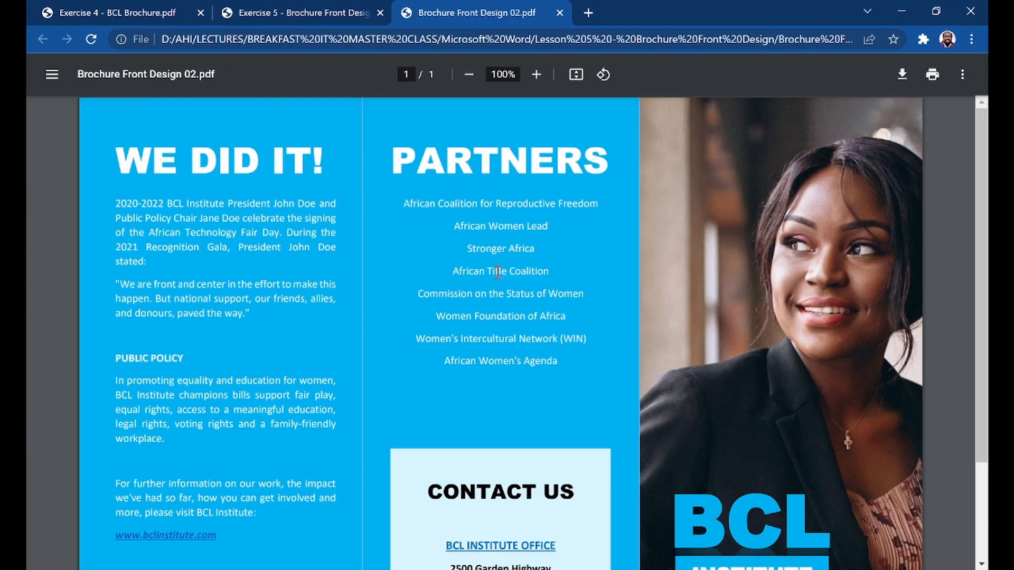
{"action": "scroll", "coordinate": [497, 272], "scroll_direction": "down", "scroll_amount": 3}
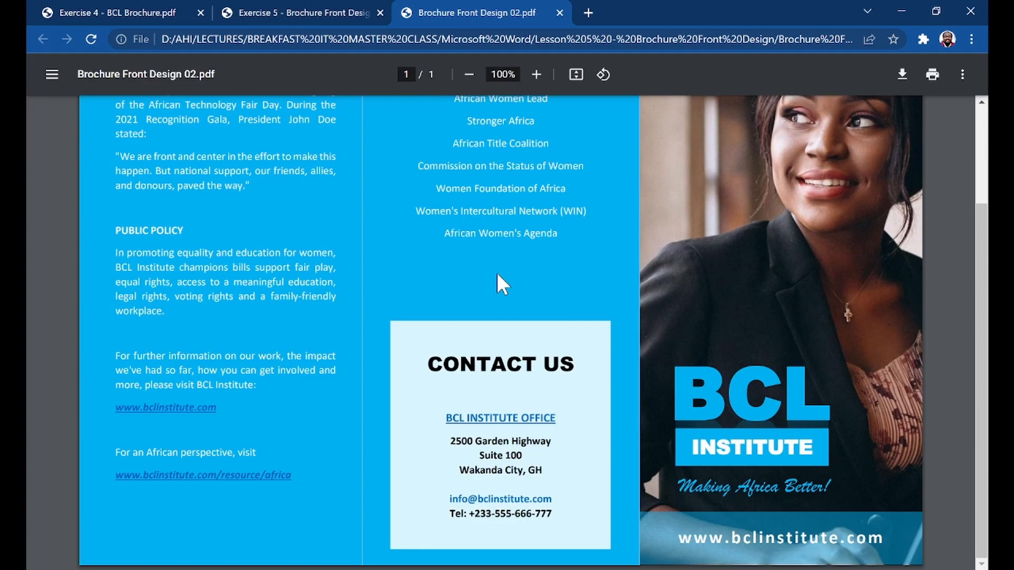
{"action": "scroll", "coordinate": [497, 272], "scroll_direction": "up", "scroll_amount": 3}
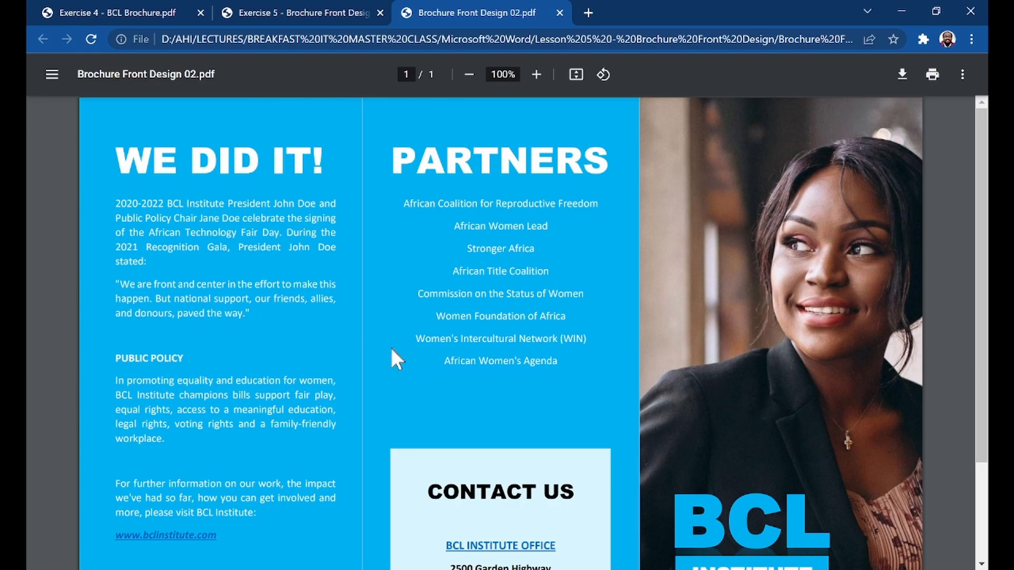
Examine the full Exercise 4 - BCL Brochure.pdf page alongside Brochure Front Design 02.pdf, ending on the front design
{"action": "left_click", "coordinate": [130, 11]}
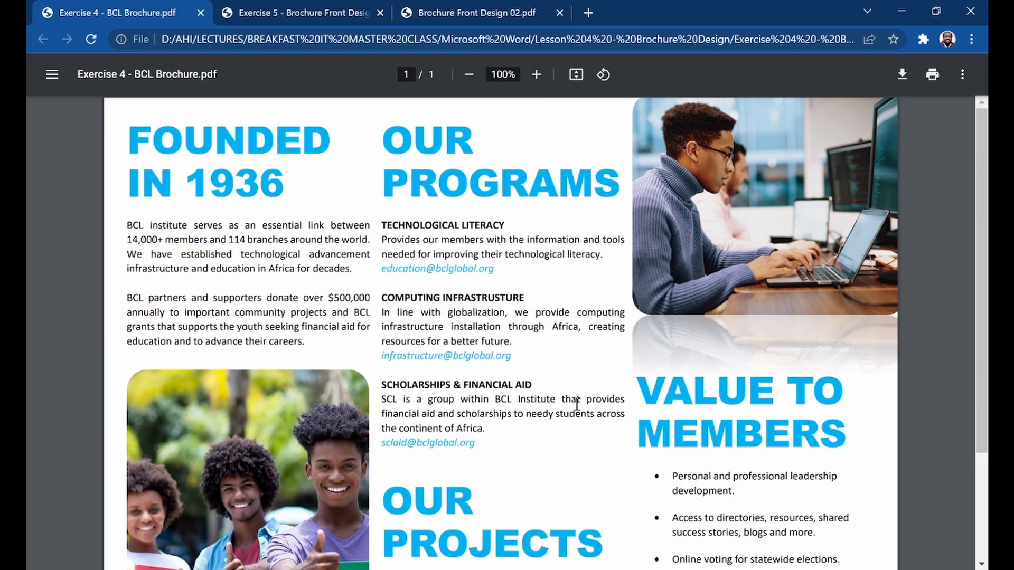
{"action": "scroll", "coordinate": [577, 404], "scroll_direction": "down", "scroll_amount": 3}
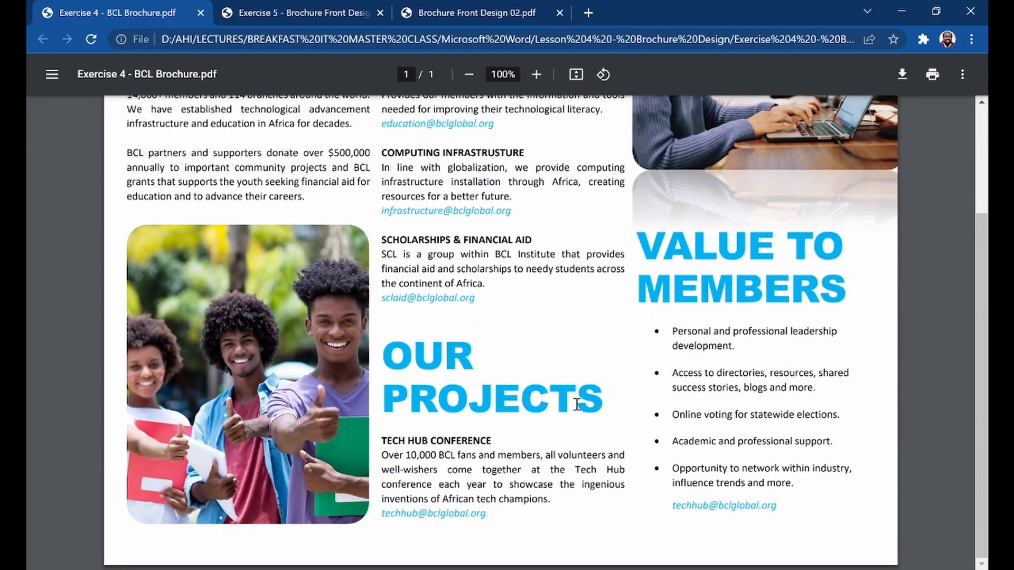
{"action": "scroll", "coordinate": [578, 404], "scroll_direction": "up", "scroll_amount": 3}
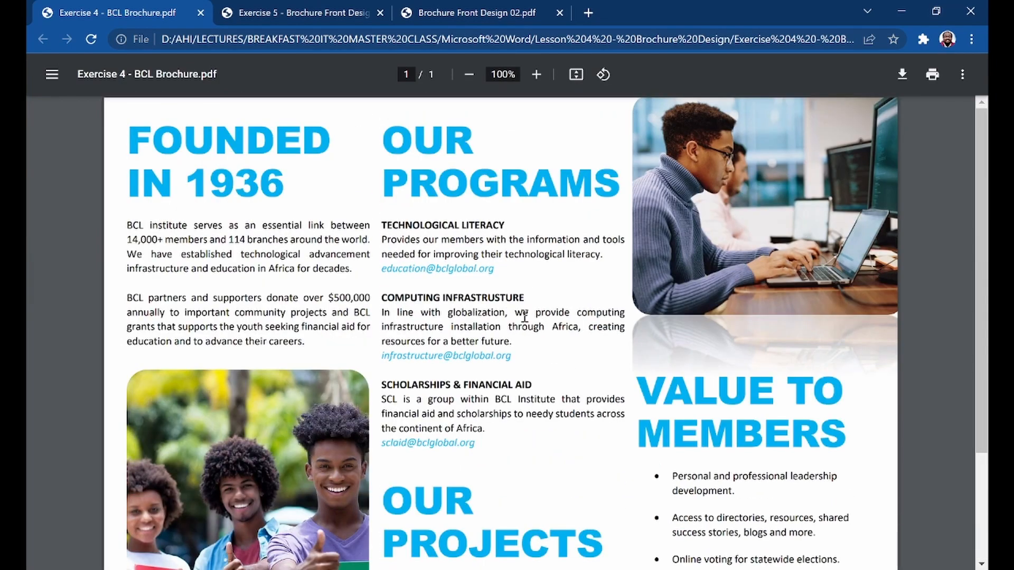
{"action": "left_click", "coordinate": [468, 10]}
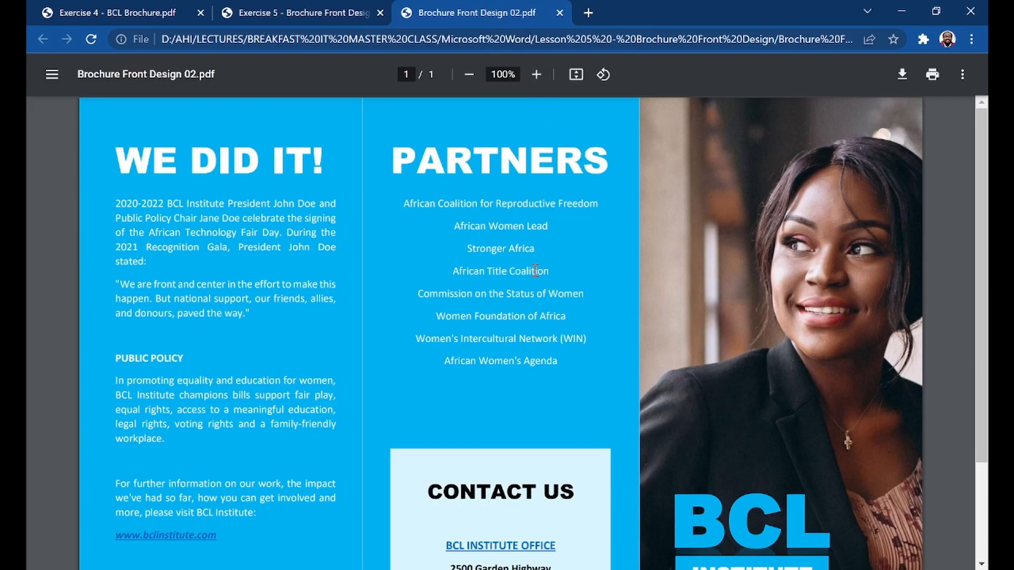
{"action": "scroll", "coordinate": [563, 396], "scroll_direction": "down", "scroll_amount": 3}
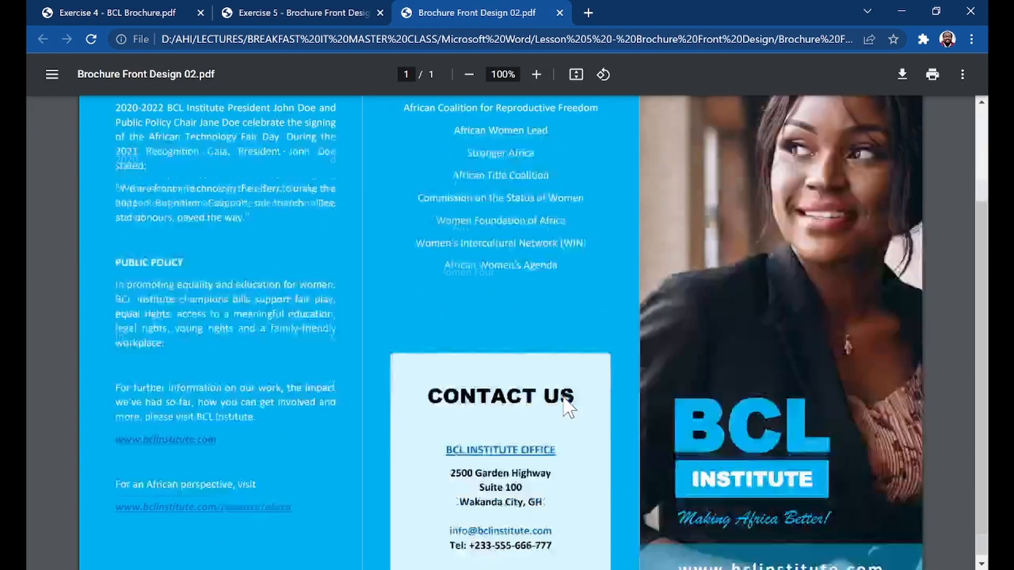
{"action": "scroll", "coordinate": [568, 408], "scroll_direction": "up", "scroll_amount": 3}
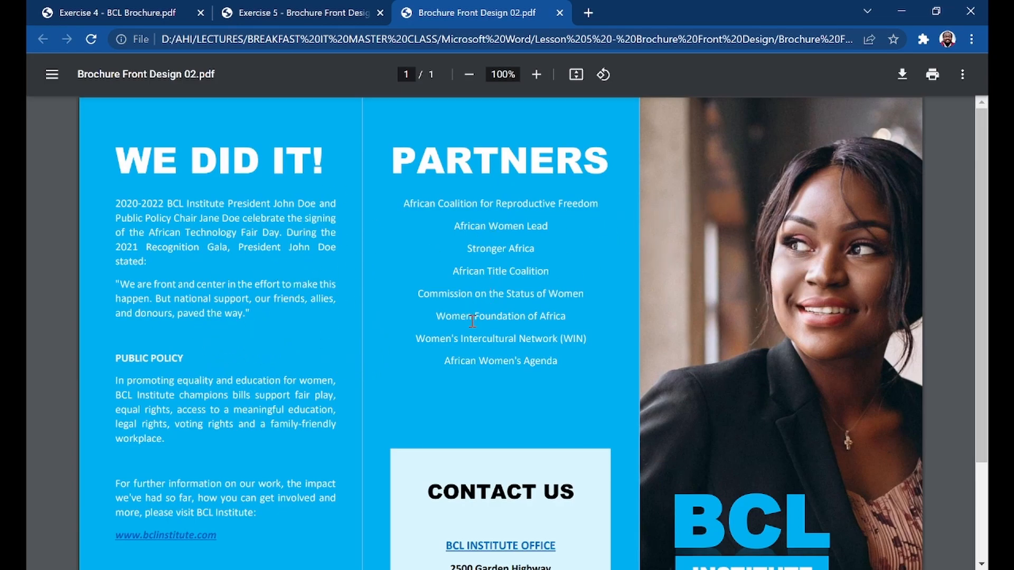
{"action": "left_click", "coordinate": [105, 8]}
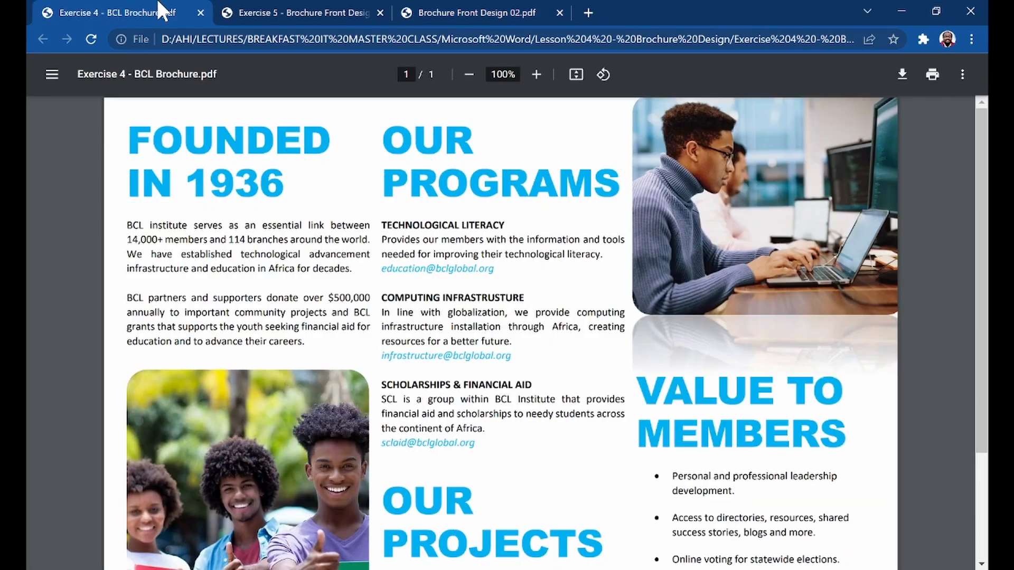
{"action": "left_click", "coordinate": [456, 10]}
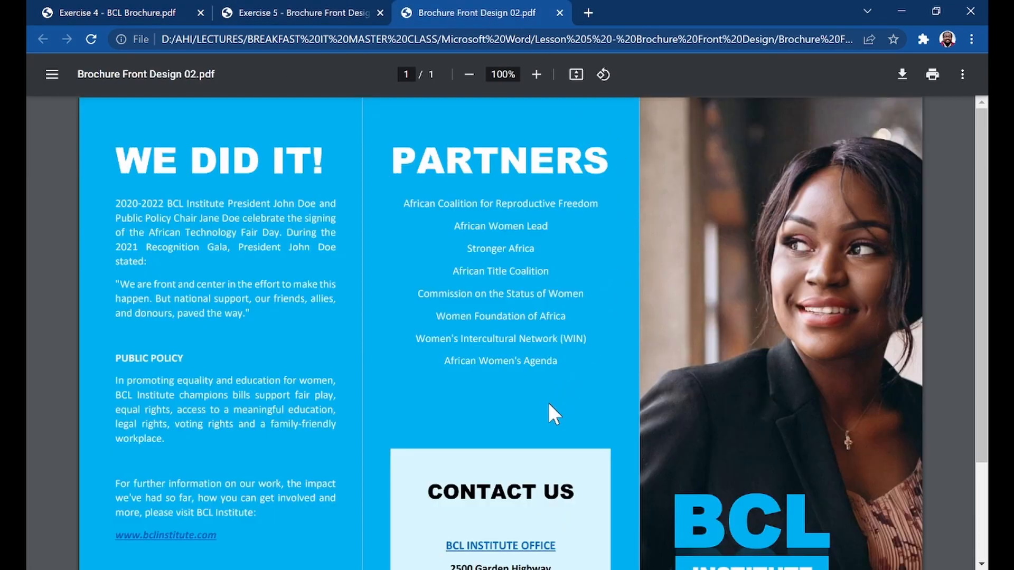